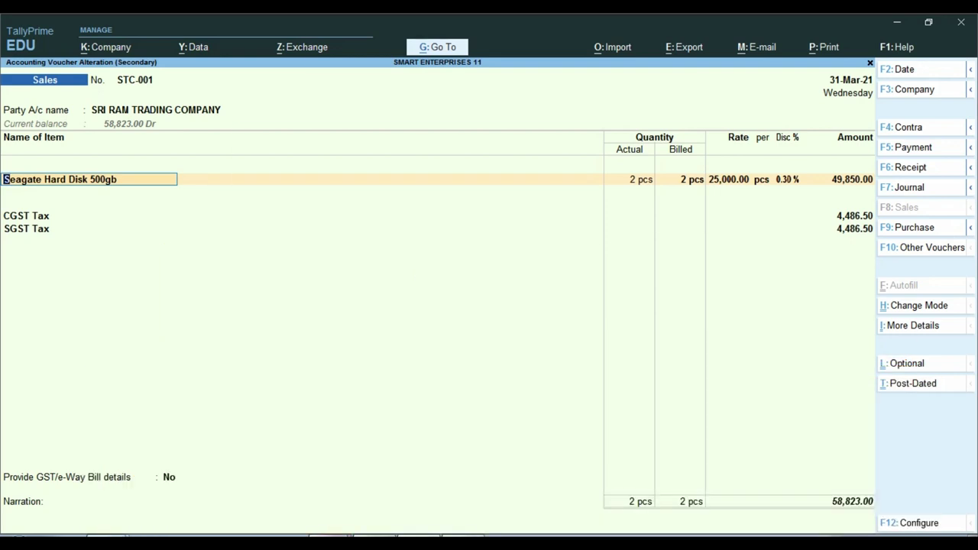
- Bring the plain sp.pdf tax invoice for voucher STC-001 to the front in Adobe Reader
click(315, 515)
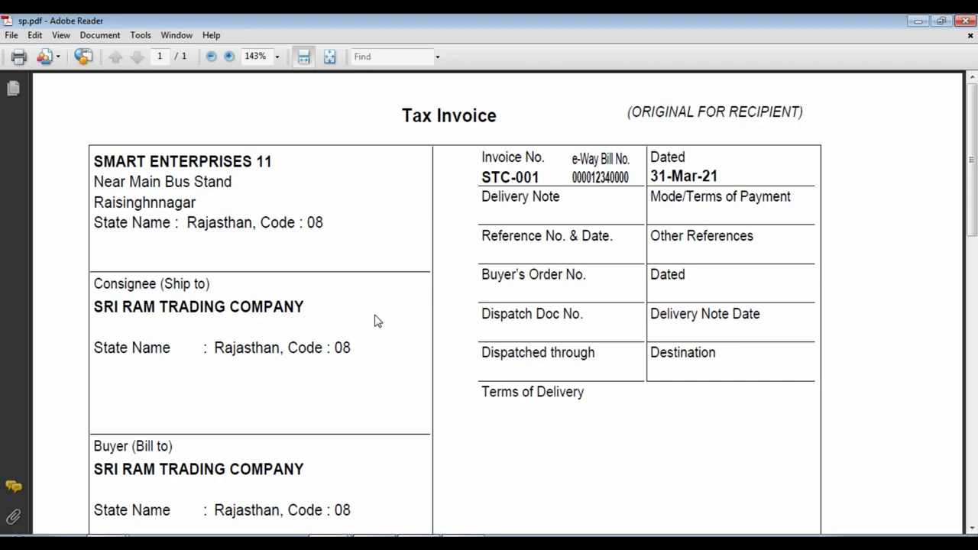
scroll(393, 328, down, 1)
scroll(393, 329, down, 5)
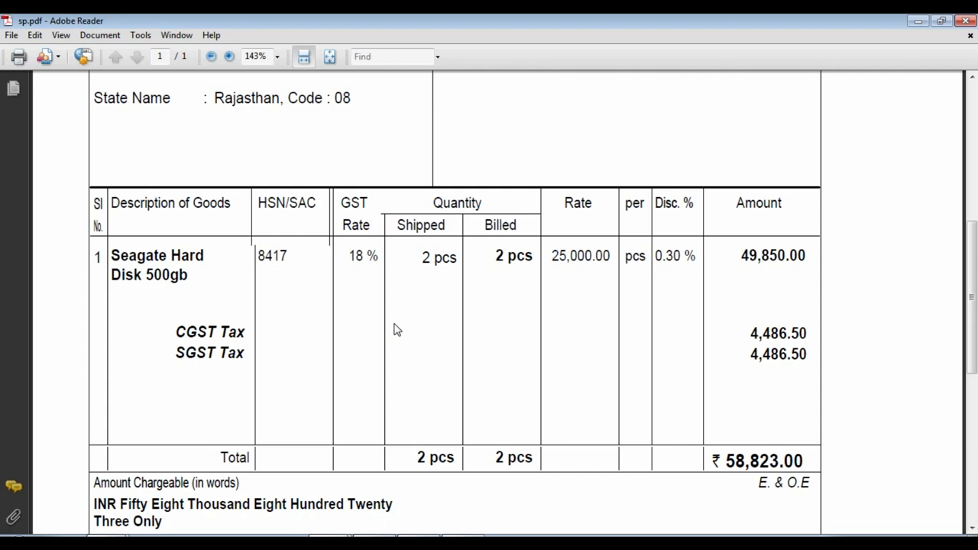
- Open the branded after pdf.pdf invoice and scroll through its layout
mouse_move(328, 543)
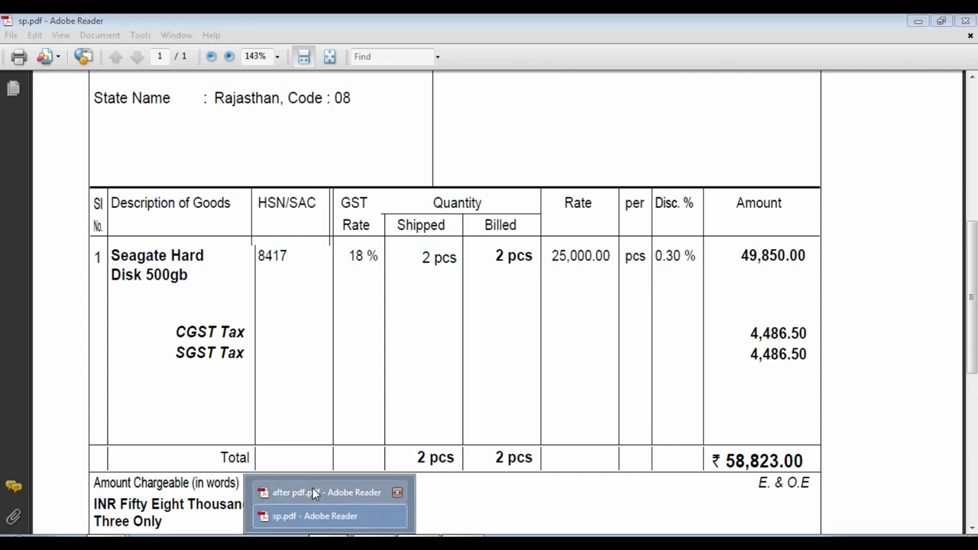
click(313, 494)
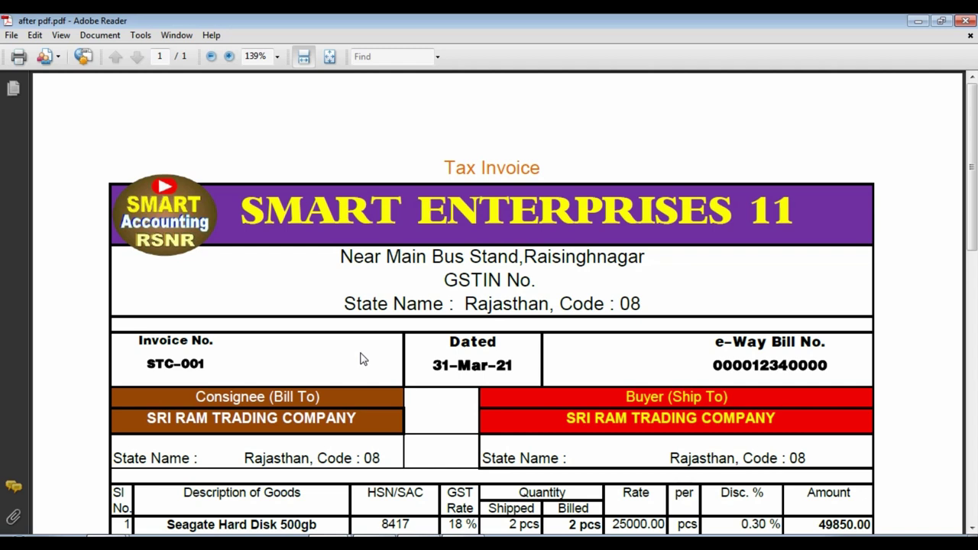
scroll(363, 359, down, 3)
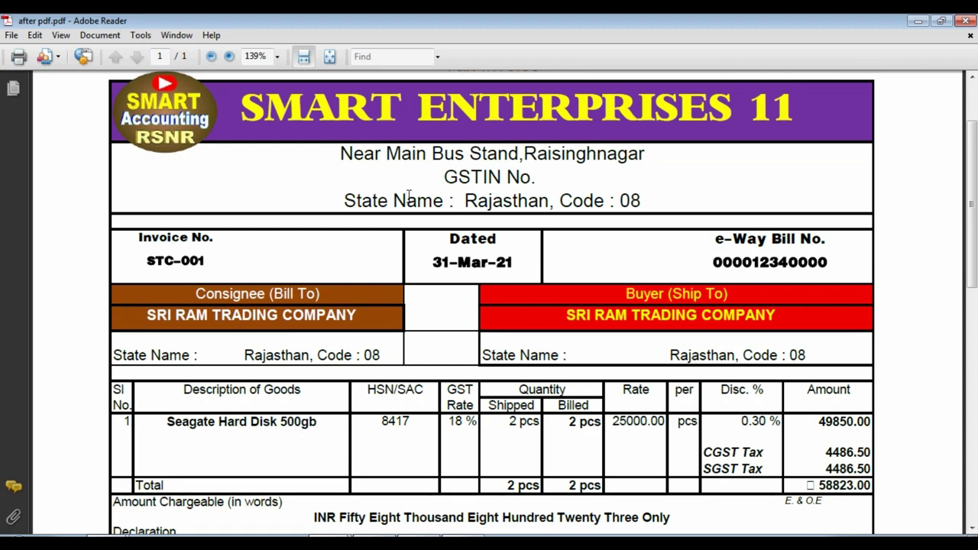
scroll(372, 195, up, 1)
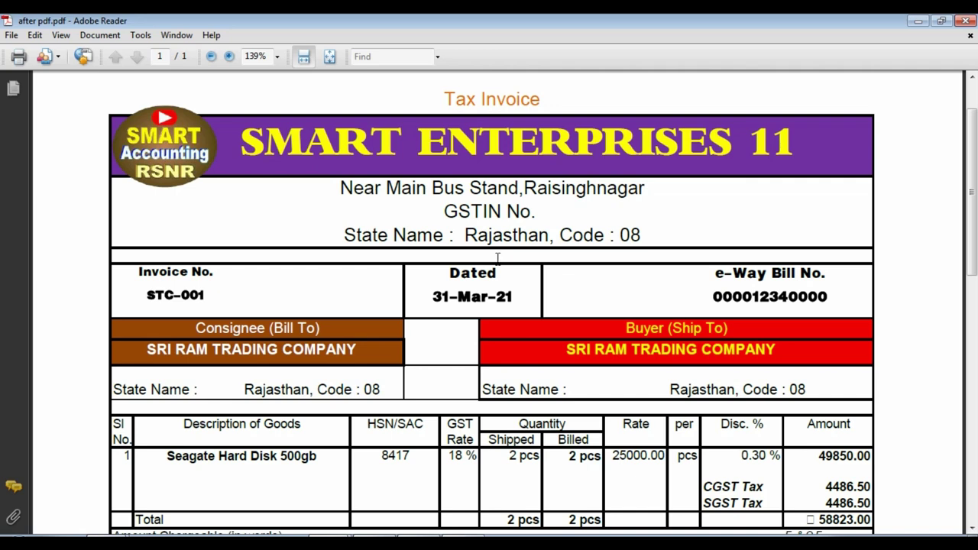
scroll(498, 257, down, 2)
scroll(496, 280, down, 4)
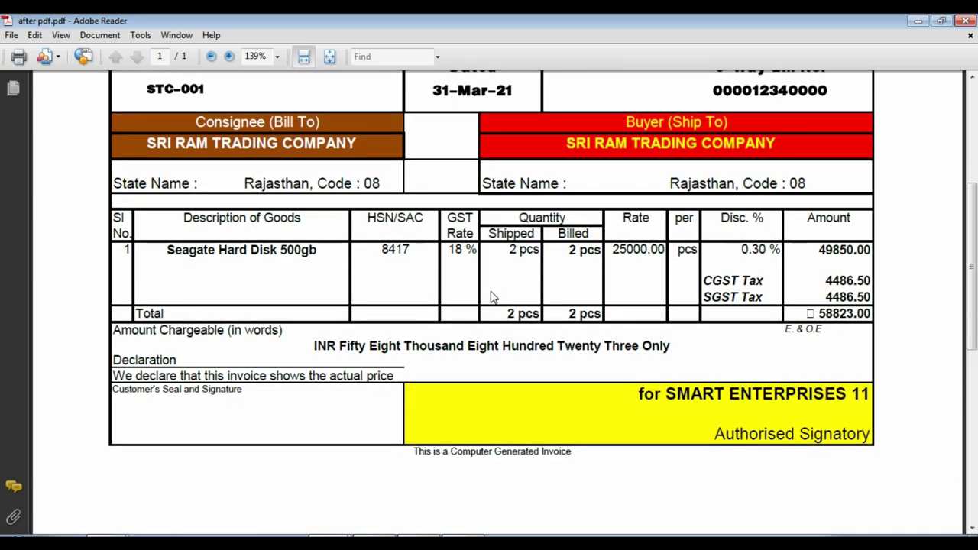
scroll(492, 291, up, 6)
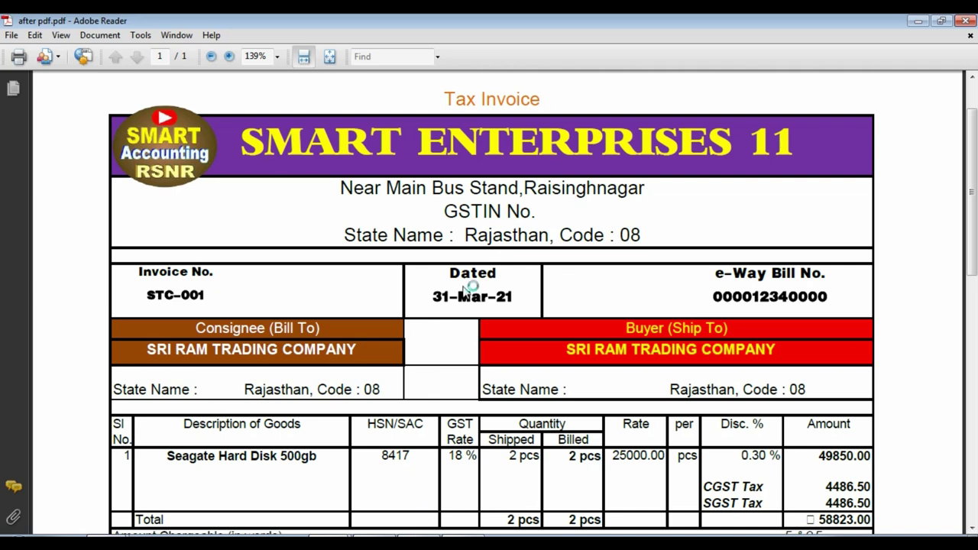
- Review the plain sp.pdf invoice again, then bring Excel workbook 1234 forward
click(331, 536)
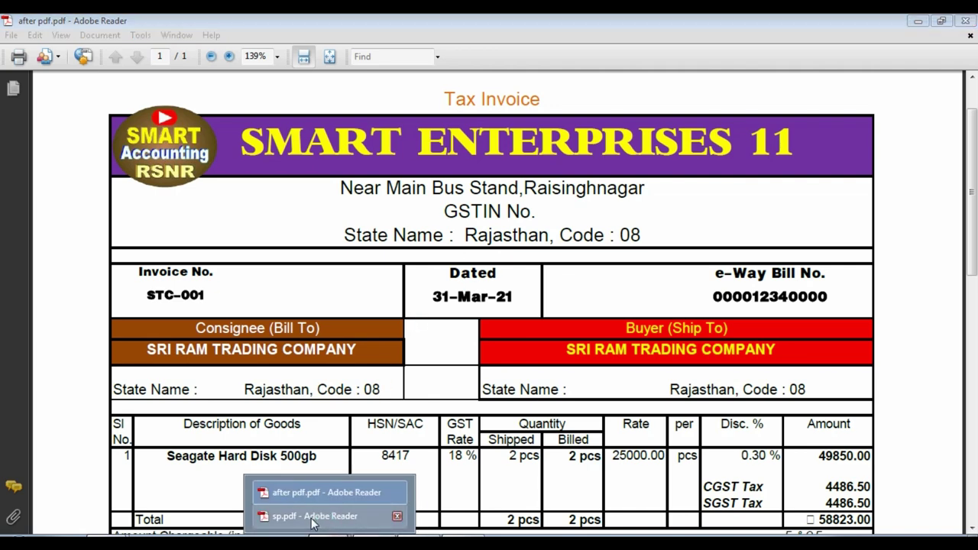
click(327, 516)
scroll(397, 375, up, 5)
scroll(381, 338, up, 5)
scroll(296, 277, down, 4)
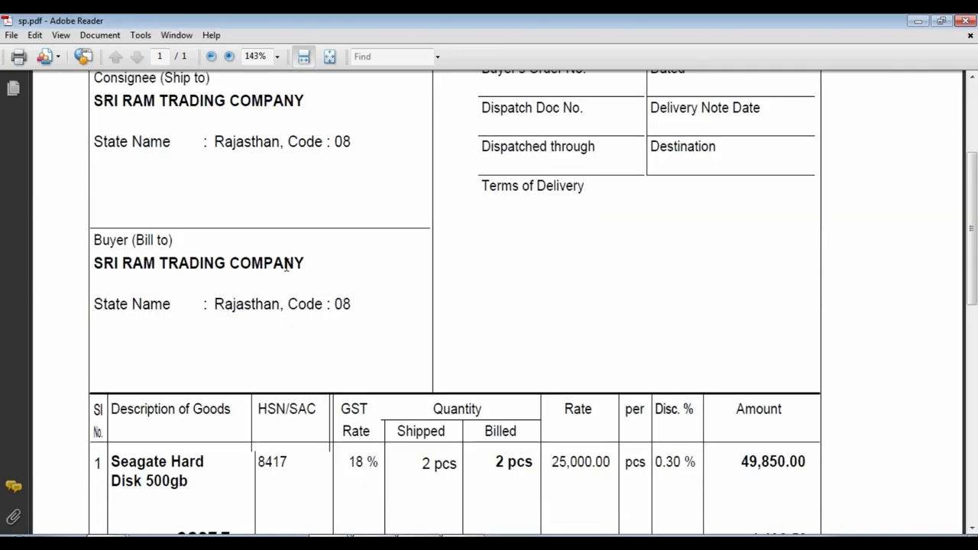
scroll(290, 266, down, 3)
scroll(291, 271, down, 3)
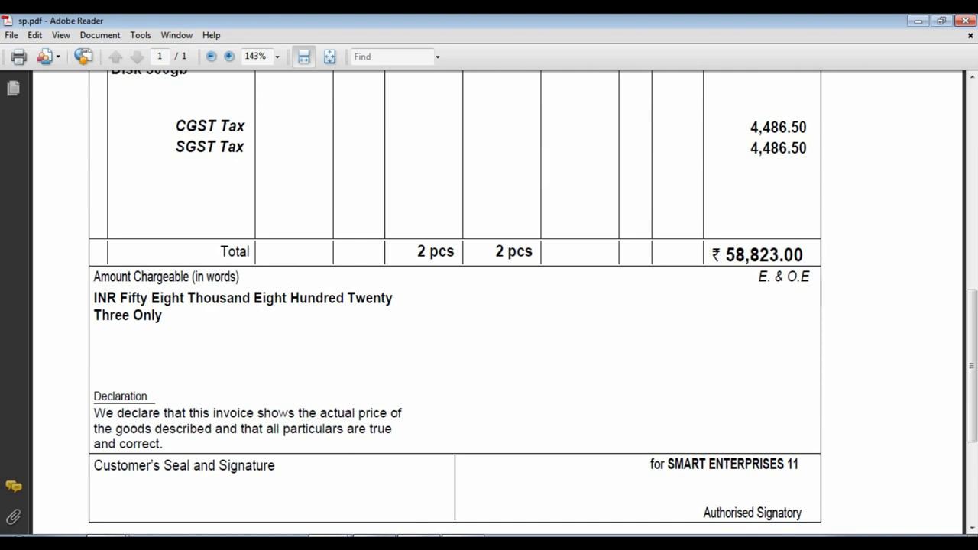
click(382, 536)
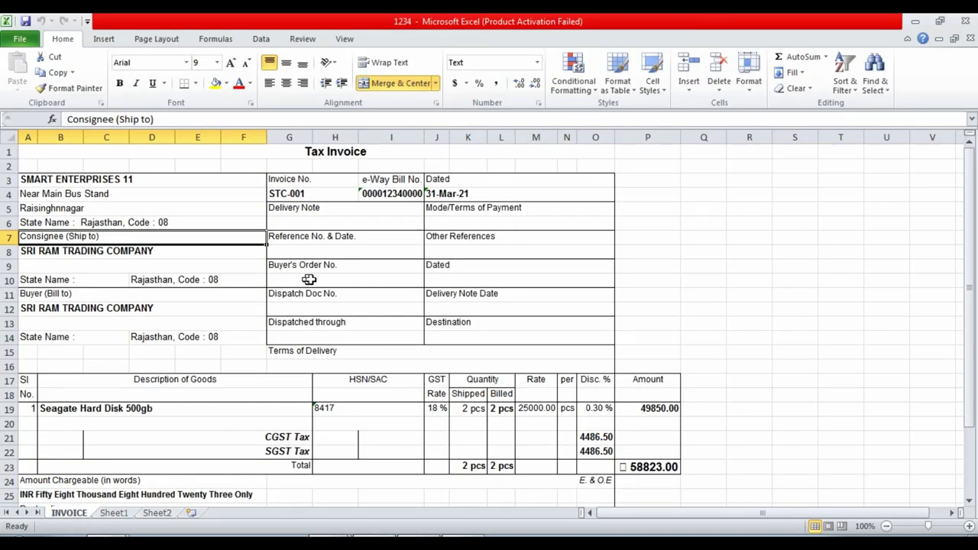
- Leave the INVOICE sheet for Sheet1 and scroll to the top of the SMART ENTERPRISES 11 invoice
click(314, 278)
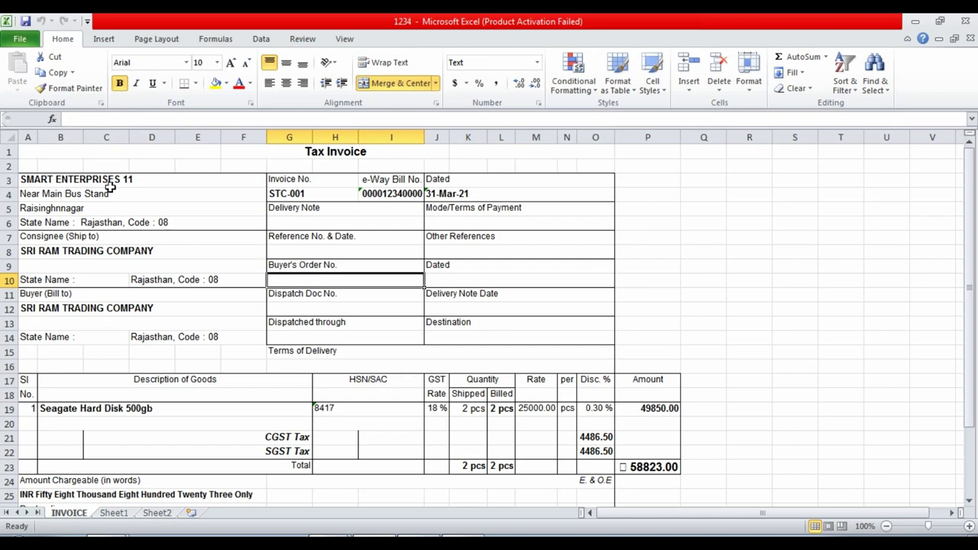
scroll(107, 229, down, 2)
scroll(96, 279, up, 2)
click(122, 512)
click(238, 370)
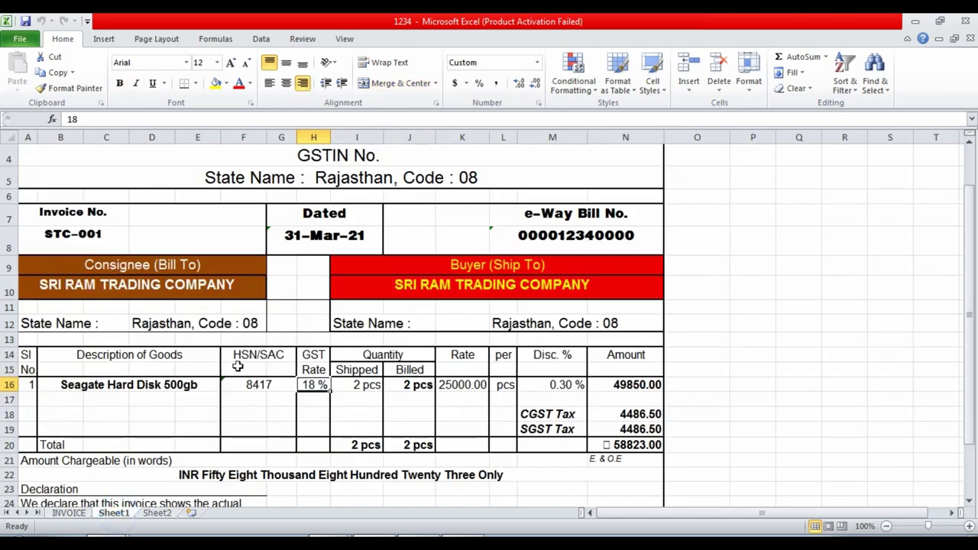
scroll(237, 365, up, 1)
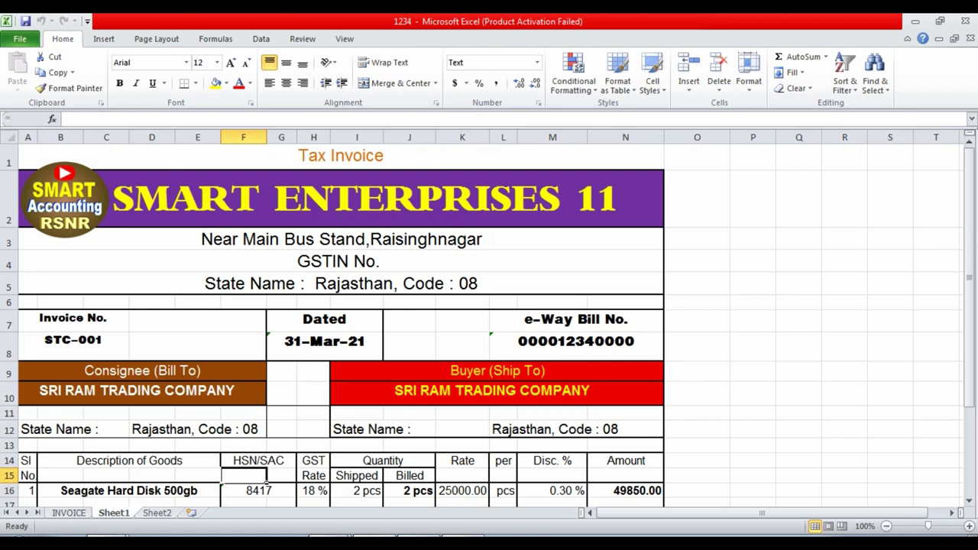
- Select the State Name cell in row 5 of the branded invoice
click(301, 279)
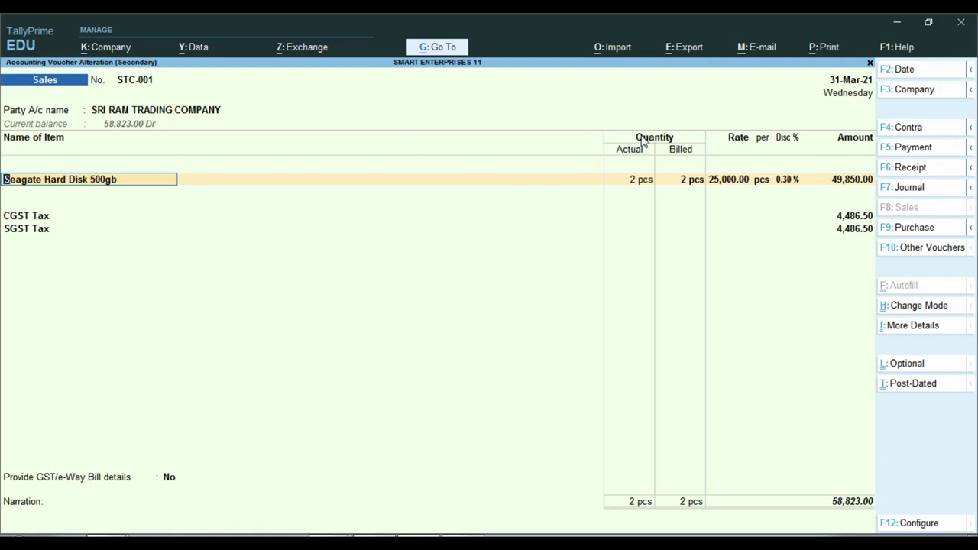
- Set up the current voucher's export as Excel (Spreadsheet) to the local drive
key(ctrl)
key(alt+e)
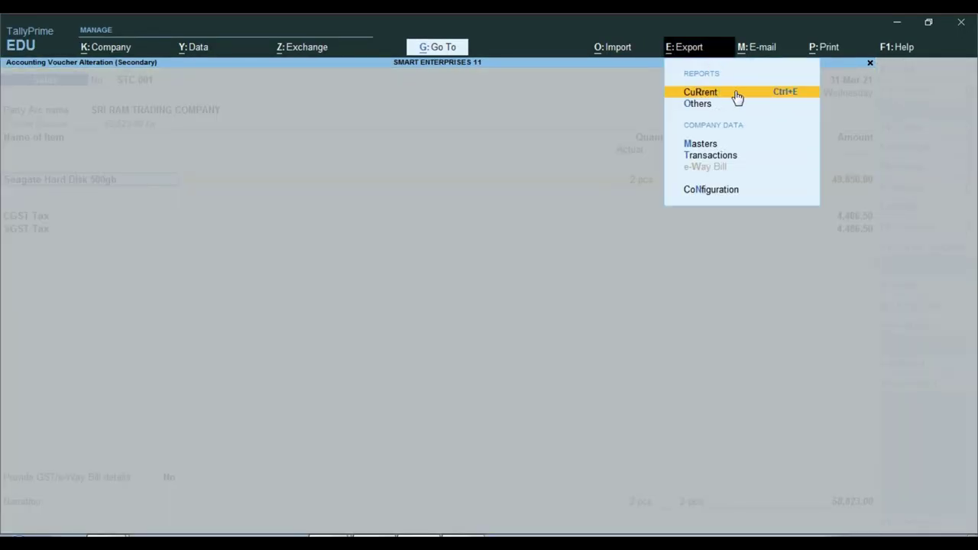
click(735, 96)
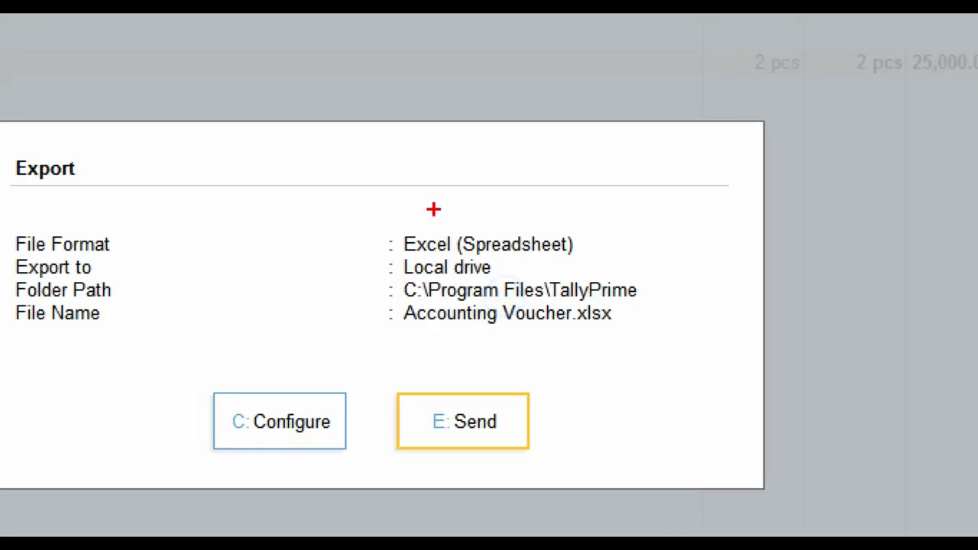
drag(358, 214, 699, 262)
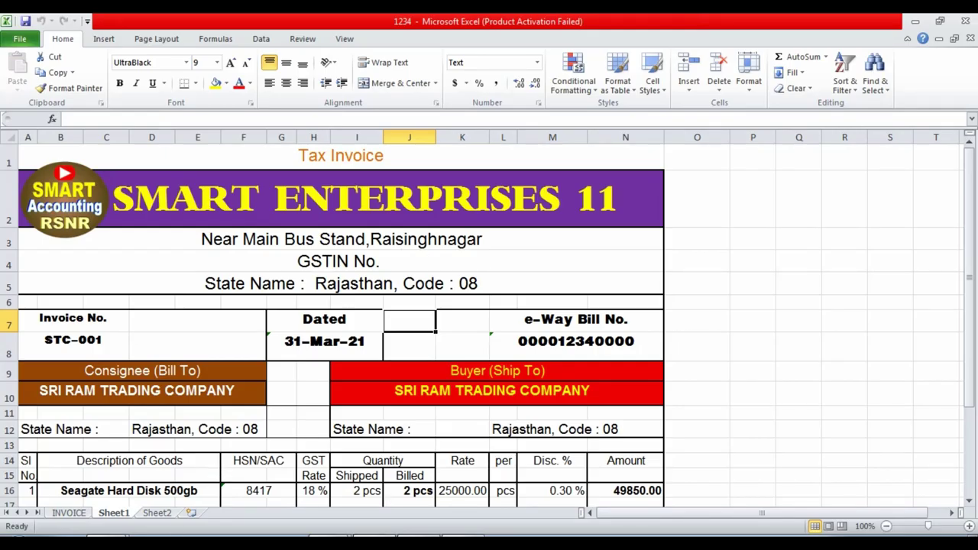
- Look over the INVOICE sheet, branded Sheet1 and the blank Sheet2
click(70, 513)
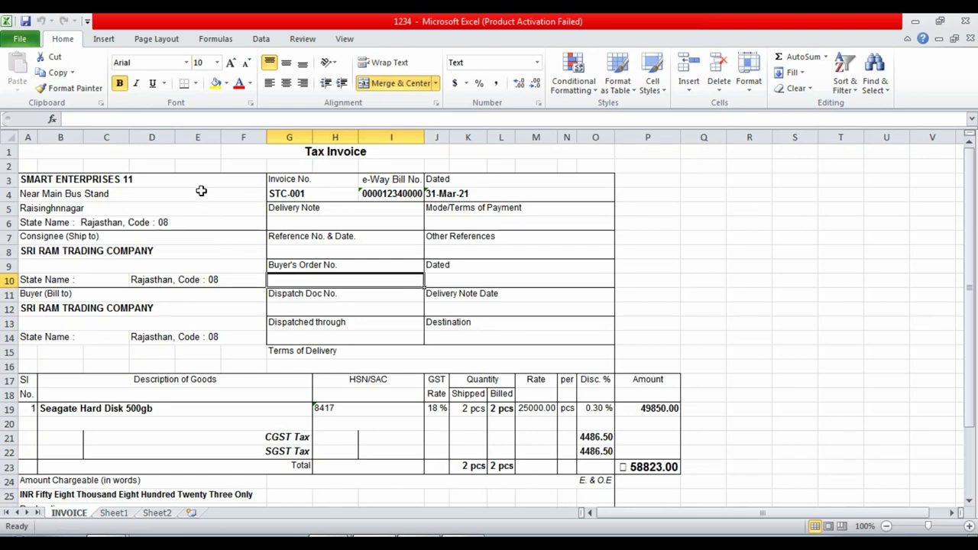
mouse_move(161, 165)
mouse_down()
mouse_move(454, 422)
mouse_move(442, 444)
mouse_up()
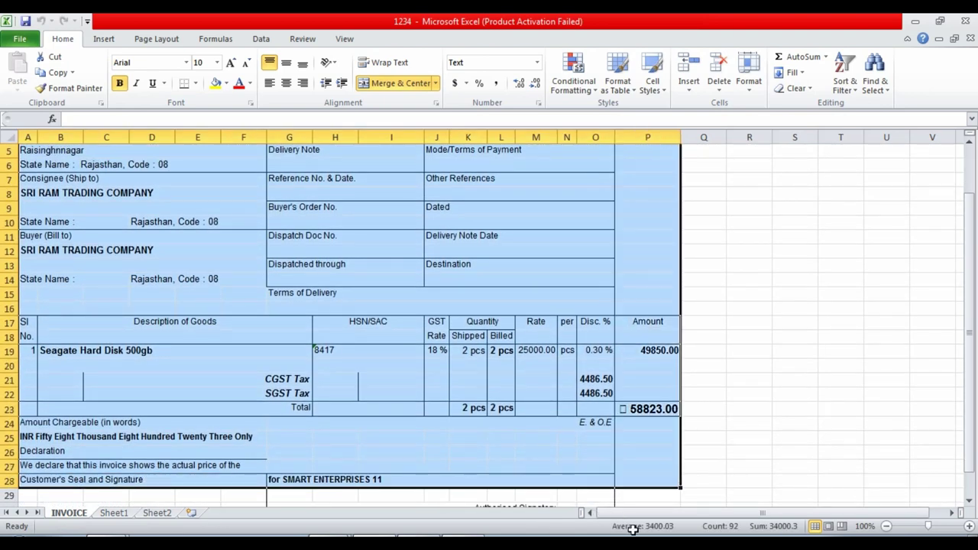
click(114, 513)
click(241, 283)
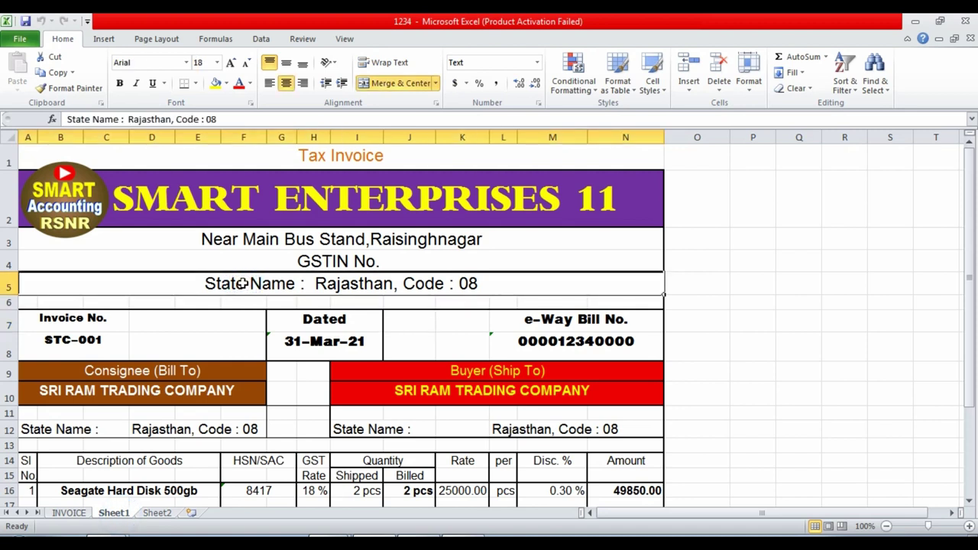
click(156, 512)
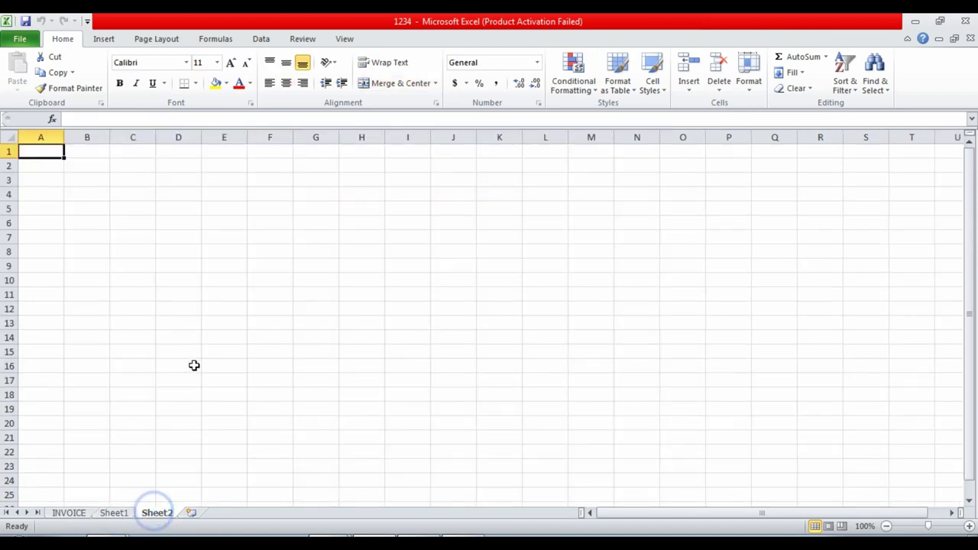
click(191, 336)
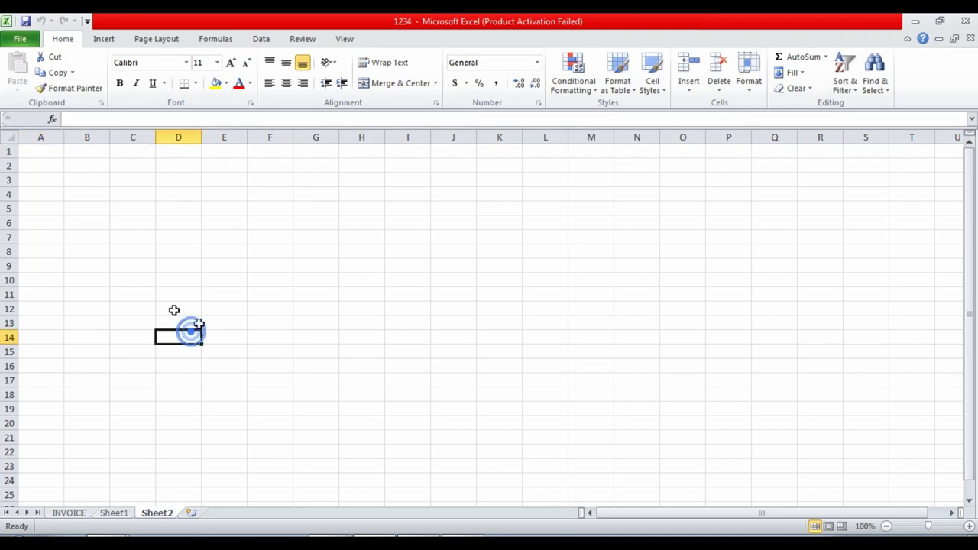
click(69, 512)
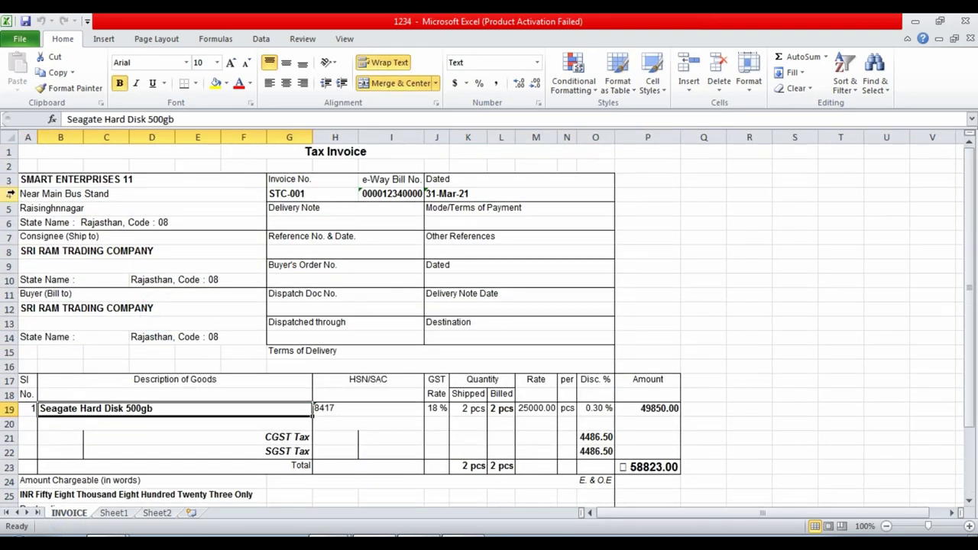
- Copy the entire INVOICE sheet into Sheet2 and bring back the after pdf.pdf reference
click(13, 135)
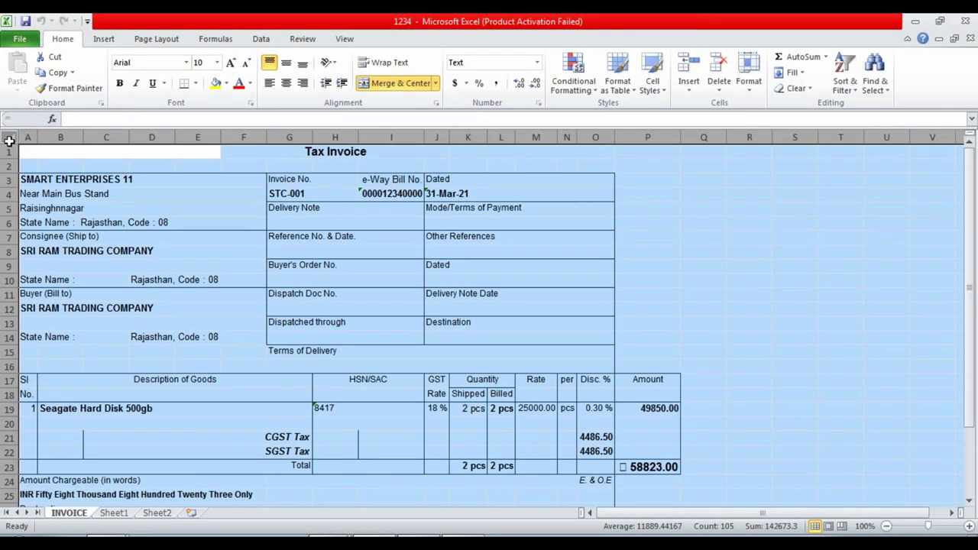
click(55, 73)
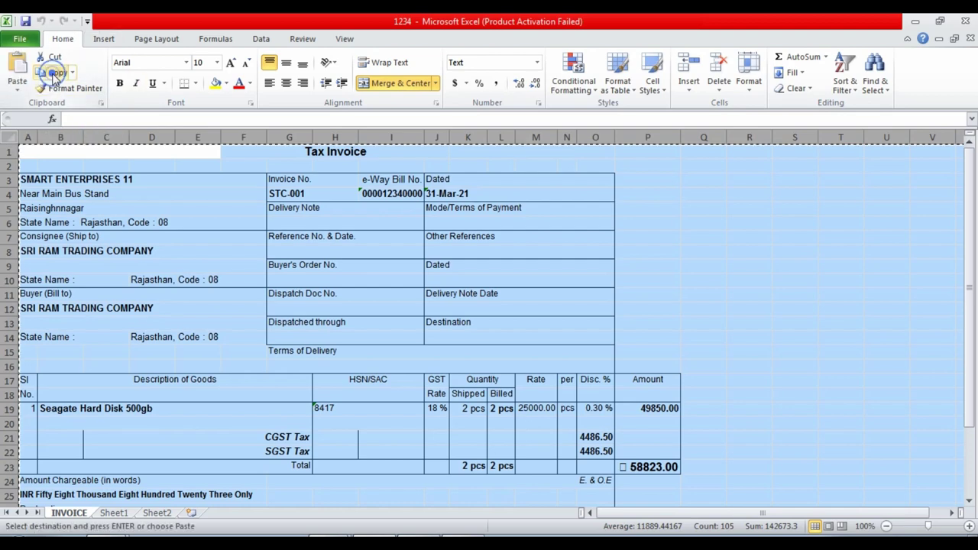
click(165, 512)
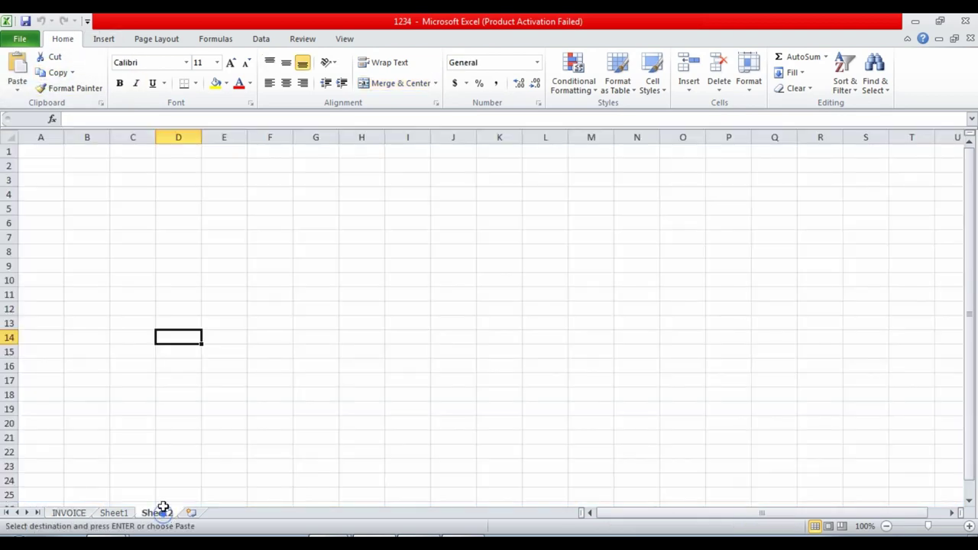
click(11, 138)
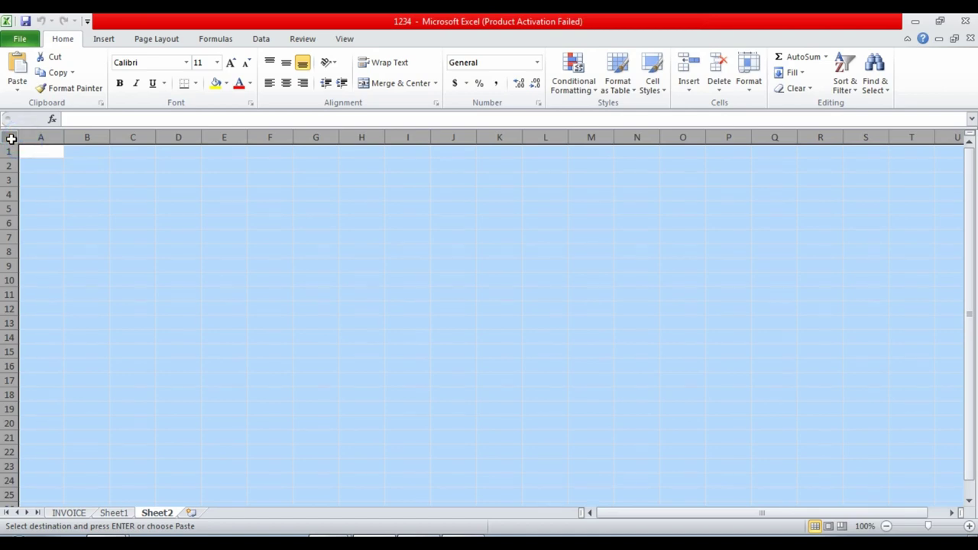
key(ctrl+v)
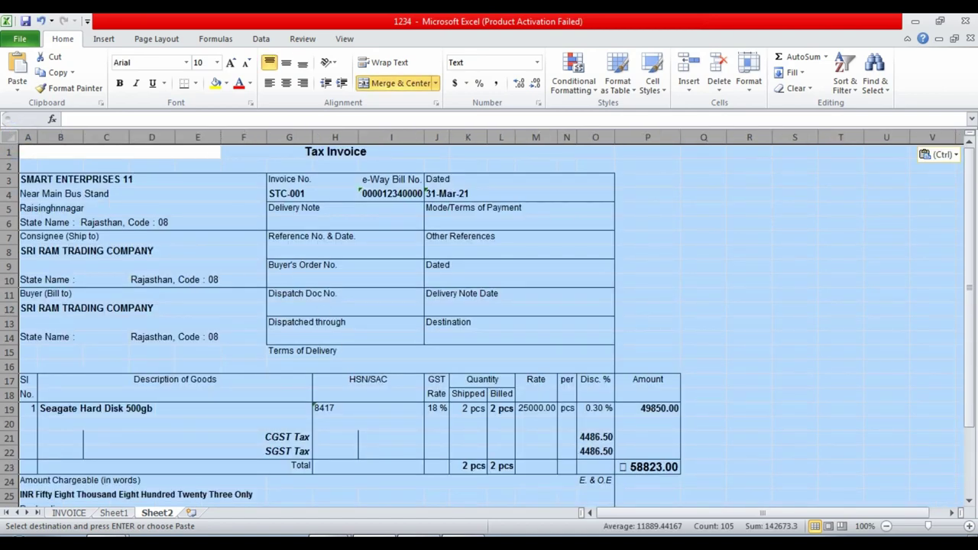
click(330, 537)
click(322, 495)
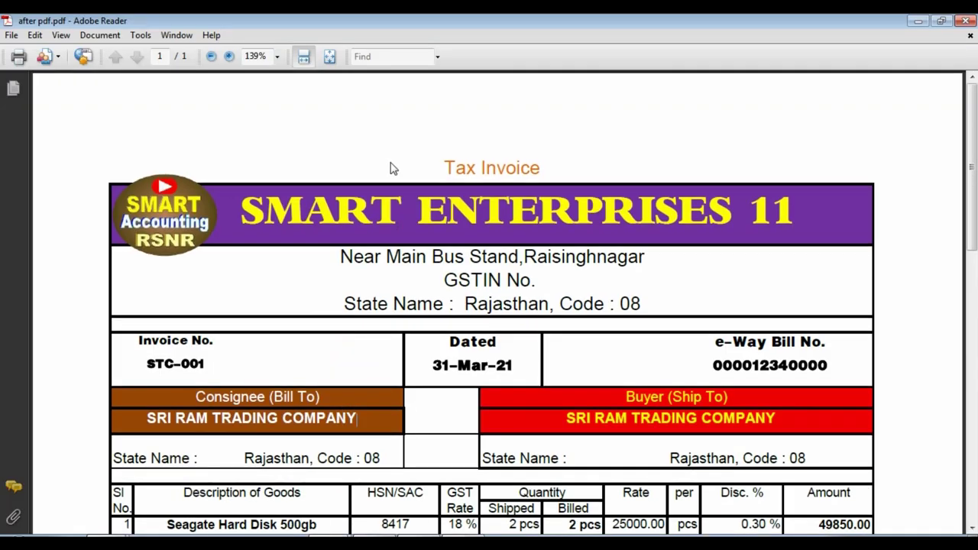
- Unmerge all merged cells in A3:P30 of the invoice copy, then return to after pdf.pdf
scroll(435, 184, down, 1)
scroll(434, 187, down, 2)
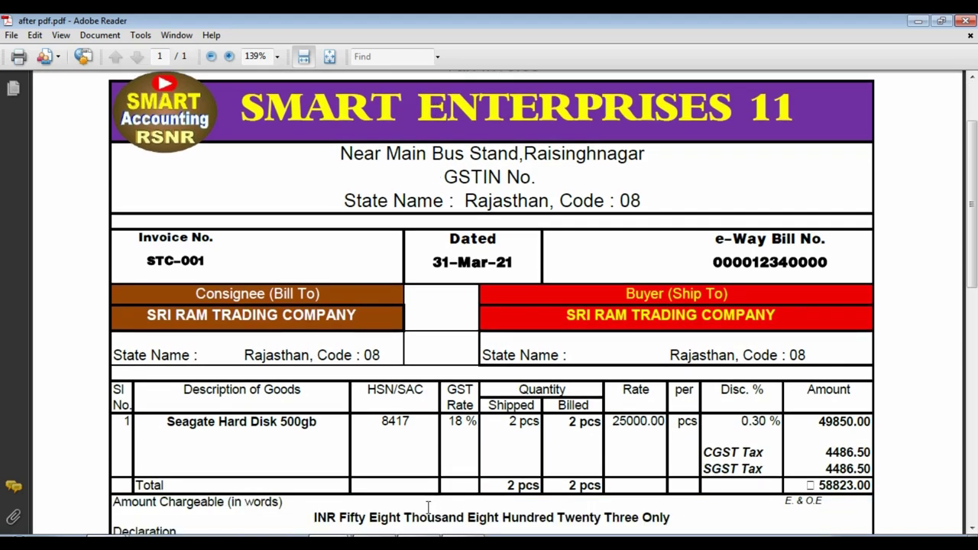
key(alt+Tab)
click(252, 295)
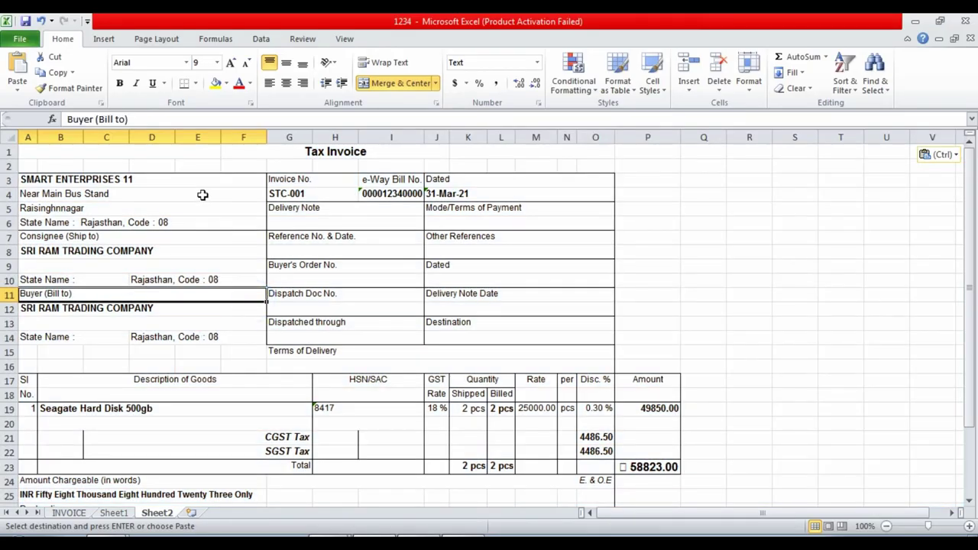
scroll(150, 222, down, 1)
scroll(135, 229, up, 1)
mouse_move(60, 182)
mouse_down()
mouse_move(632, 467)
mouse_move(621, 501)
mouse_up()
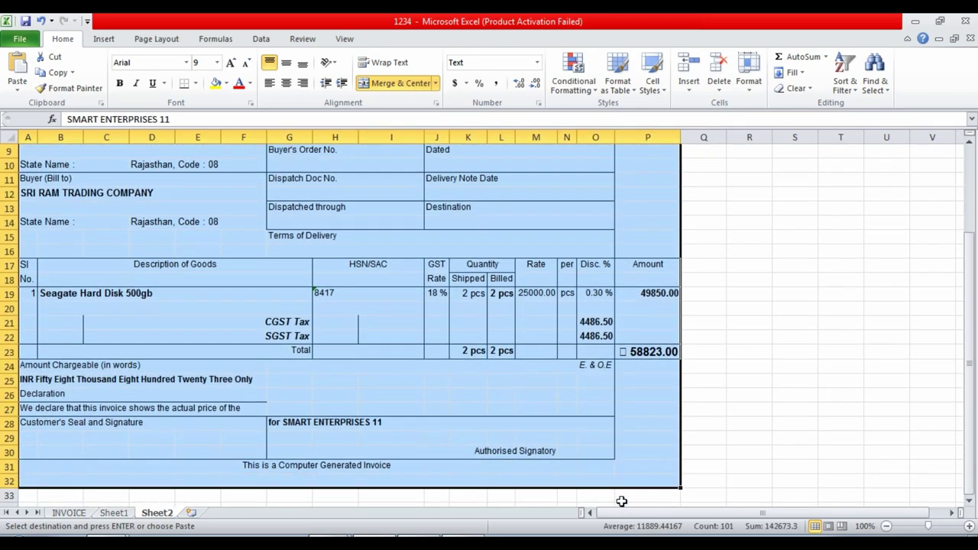
drag(622, 501, 623, 457)
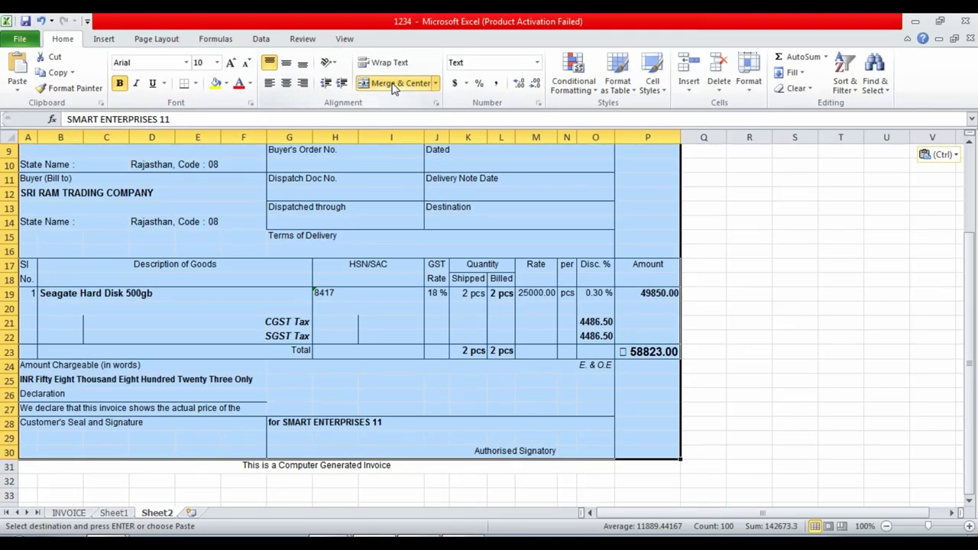
click(393, 86)
click(200, 265)
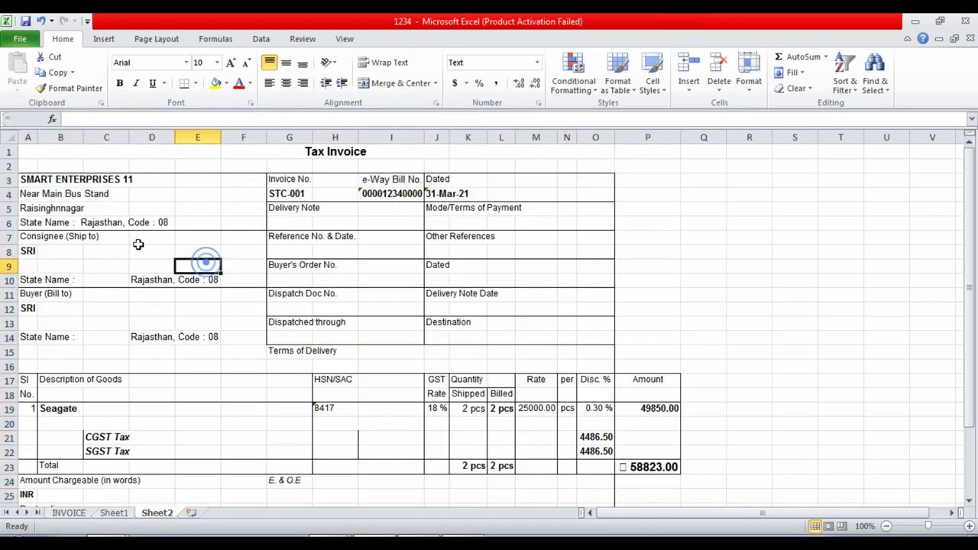
click(119, 239)
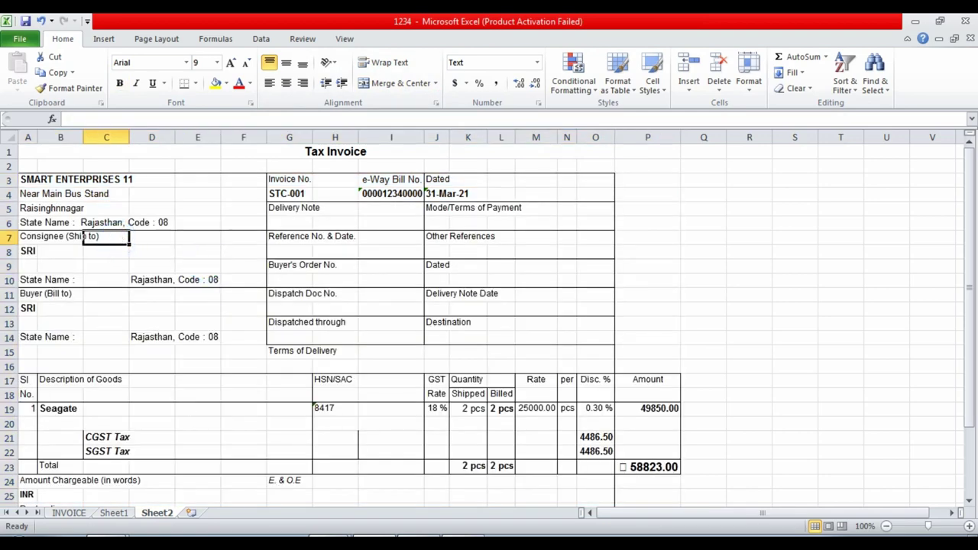
mouse_move(305, 544)
click(305, 491)
- Highlight the SMART ENTERPRISES 11 header in after pdf.pdf, glance at sp.pdf, then return to Excel
scroll(340, 241, up, 2)
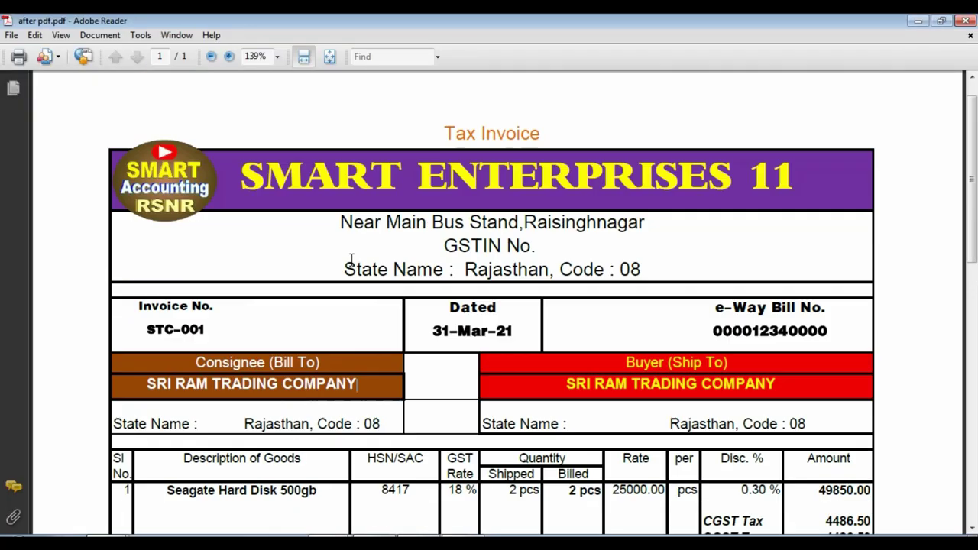
scroll(340, 241, up, 1)
drag(243, 215, 639, 215)
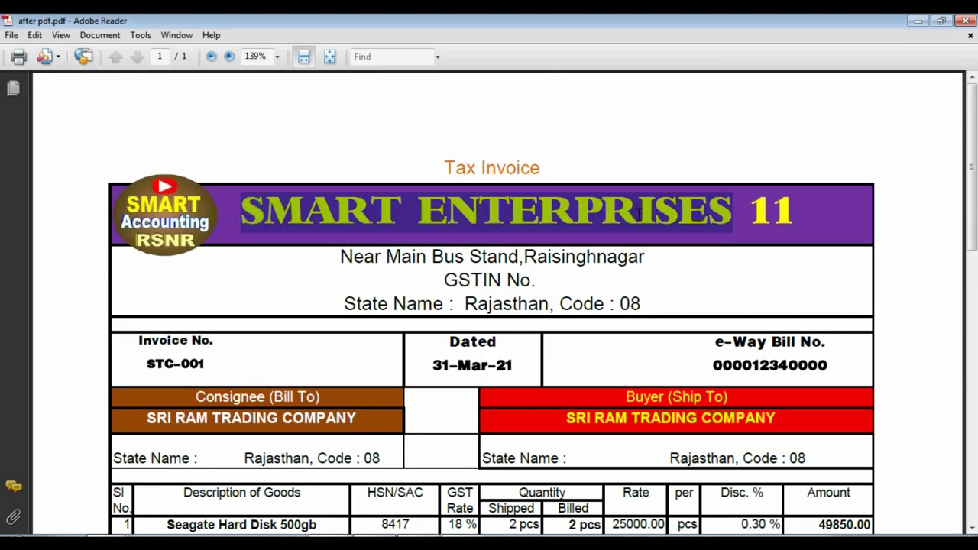
drag(741, 214, 745, 259)
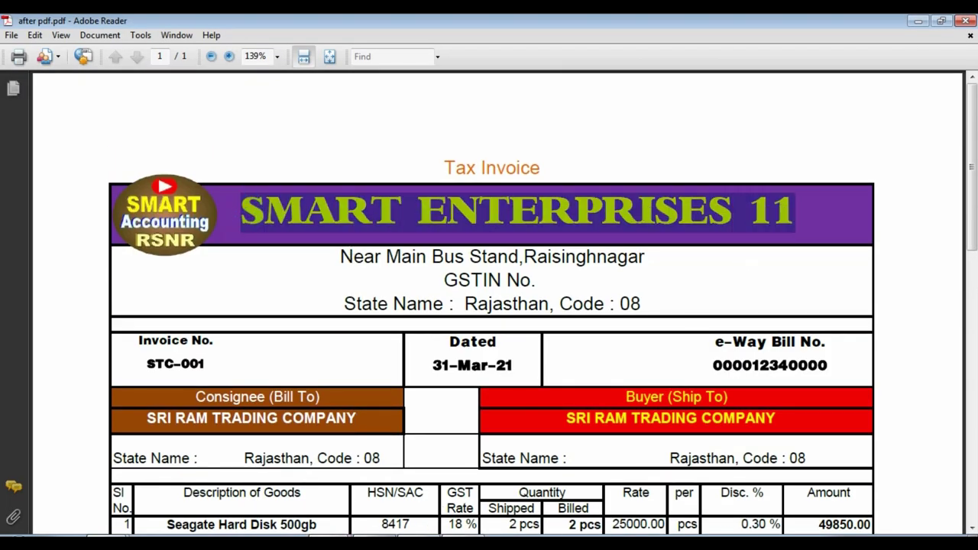
key(alt+Tab)
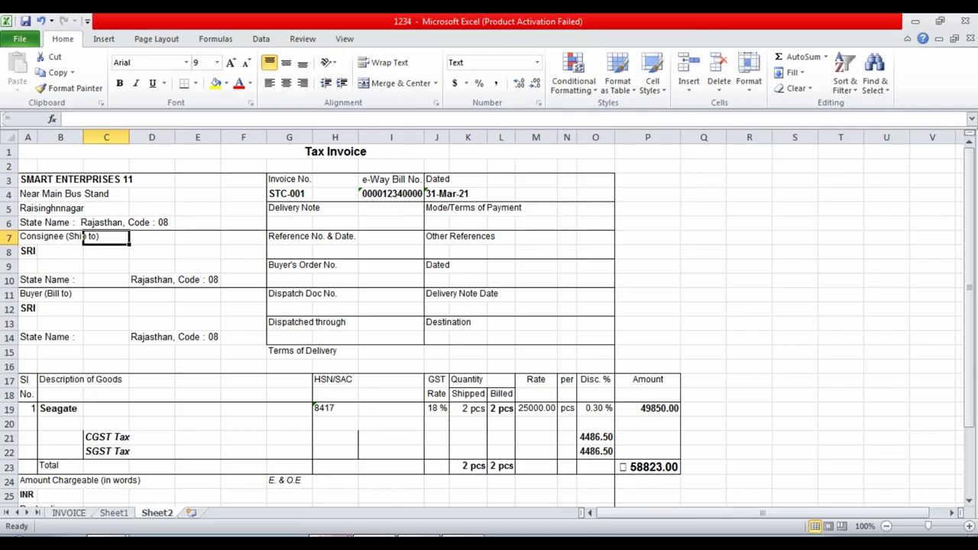
click(312, 518)
scroll(262, 334, up, 10)
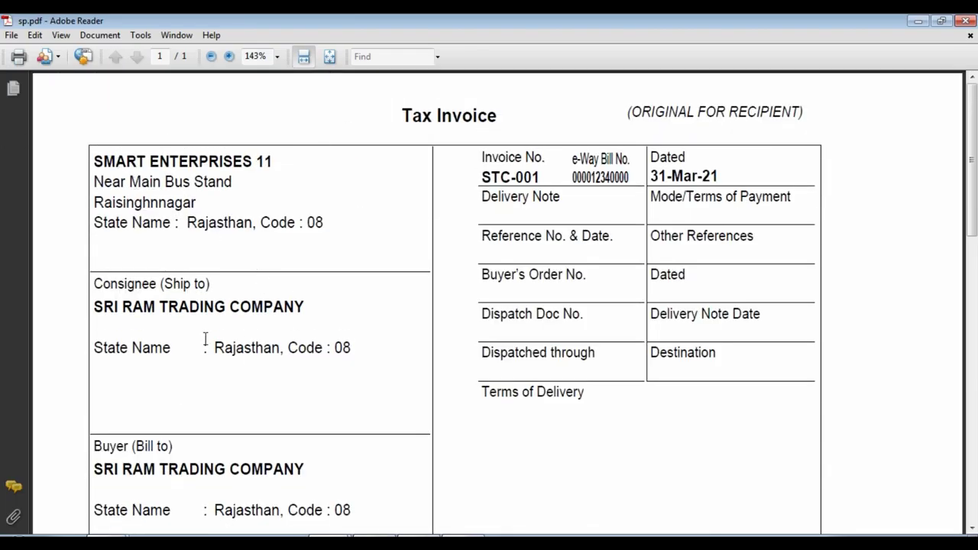
click(385, 537)
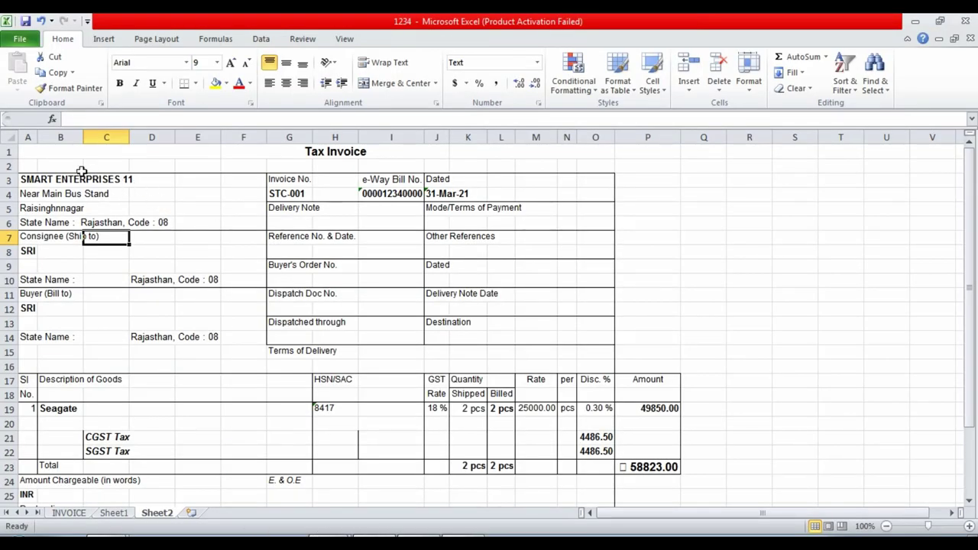
- Insert blank rows at row 2, above the invoice body
click(10, 166)
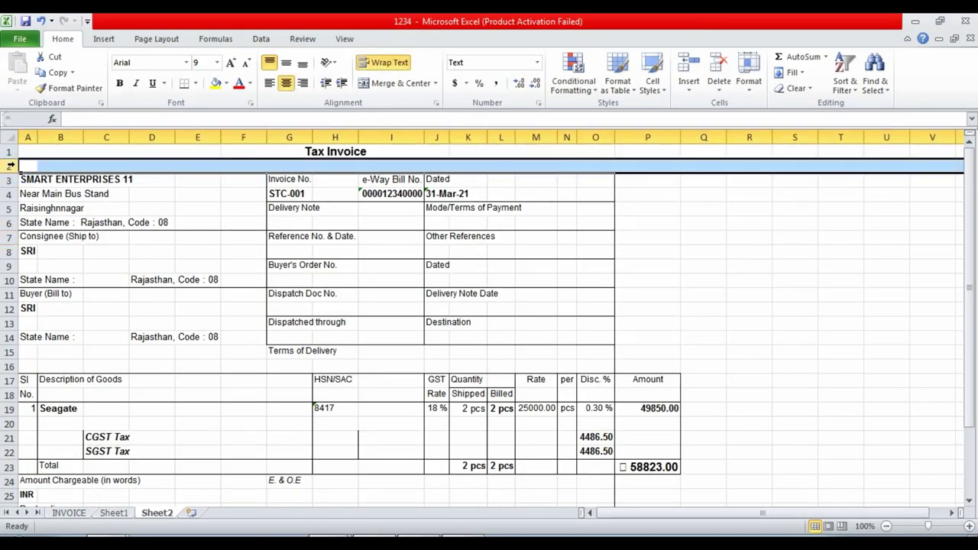
click(162, 264)
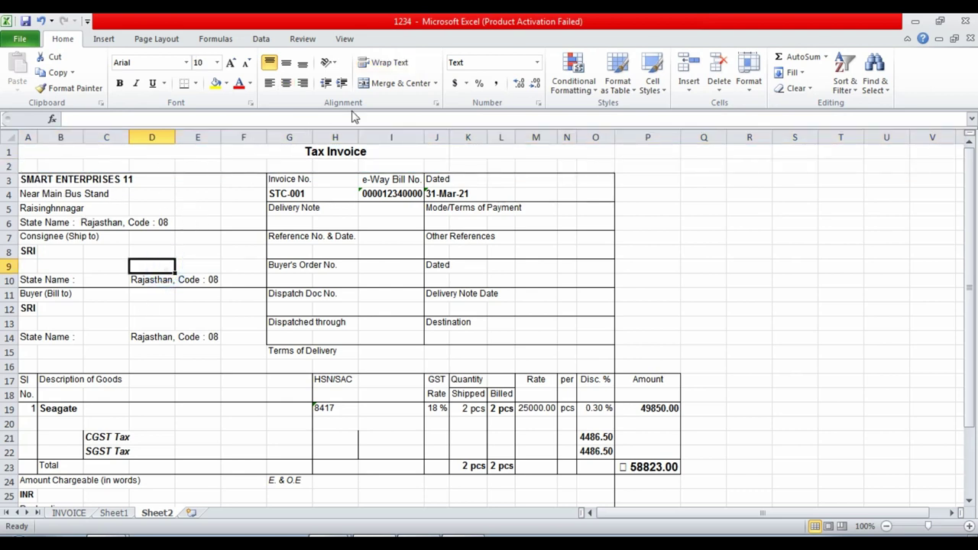
click(10, 165)
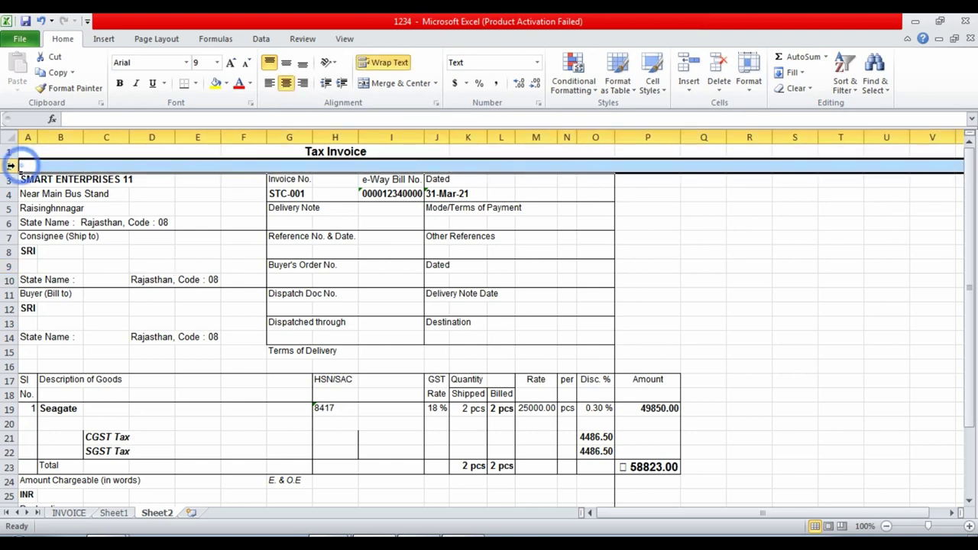
click(100, 267)
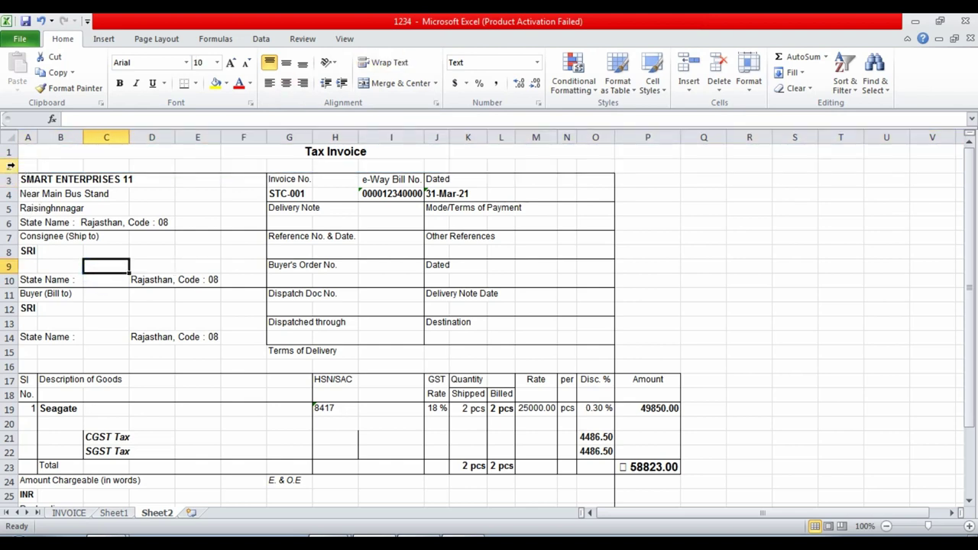
click(10, 165)
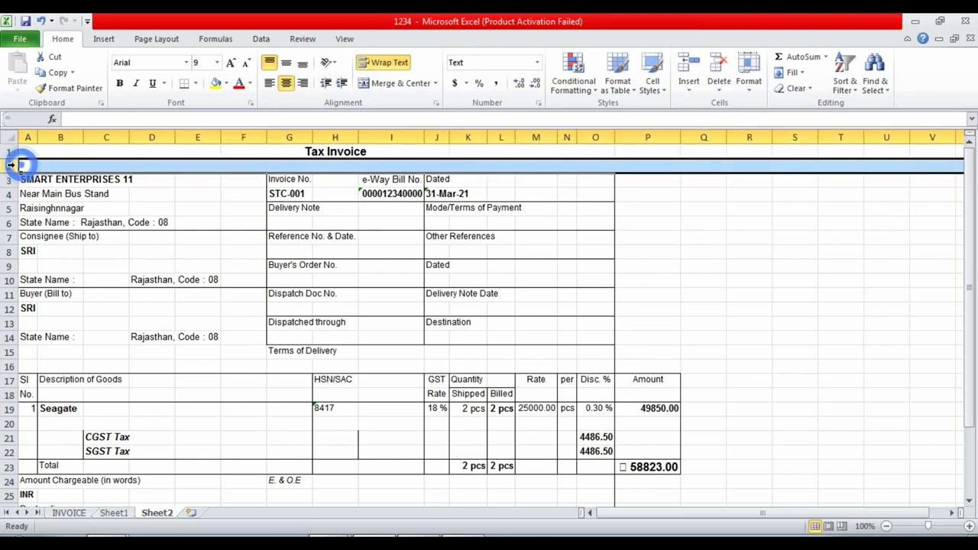
click(687, 74)
click(686, 75)
click(687, 75)
click(687, 74)
click(686, 74)
click(687, 73)
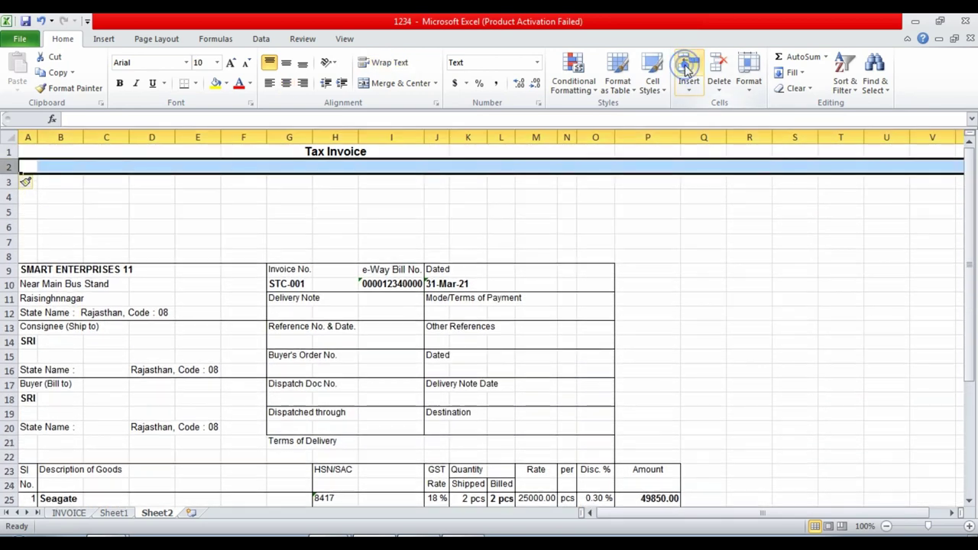
click(687, 69)
click(687, 68)
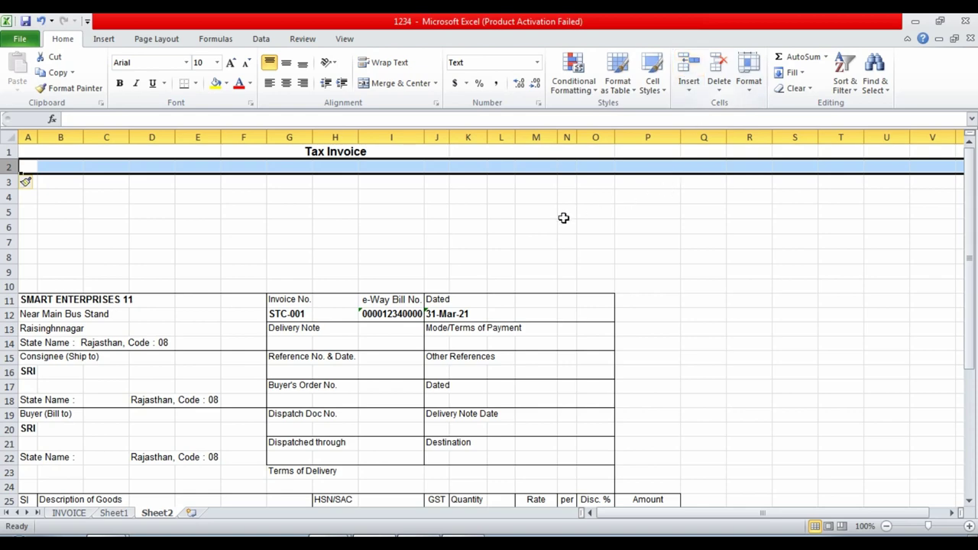
click(538, 226)
- Scroll over the reworked sheet and check column O
scroll(496, 229, down, 6)
scroll(456, 232, up, 5)
scroll(456, 232, up, 1)
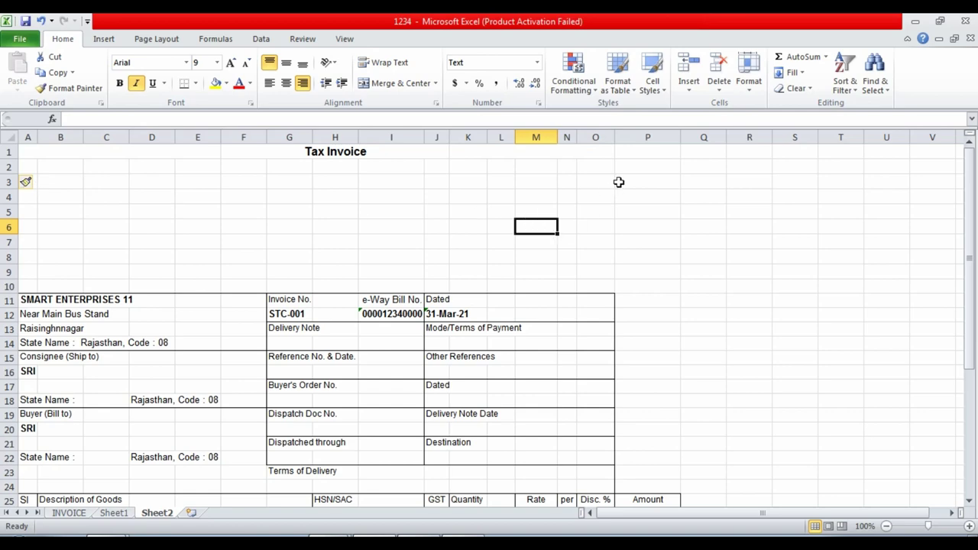
click(595, 137)
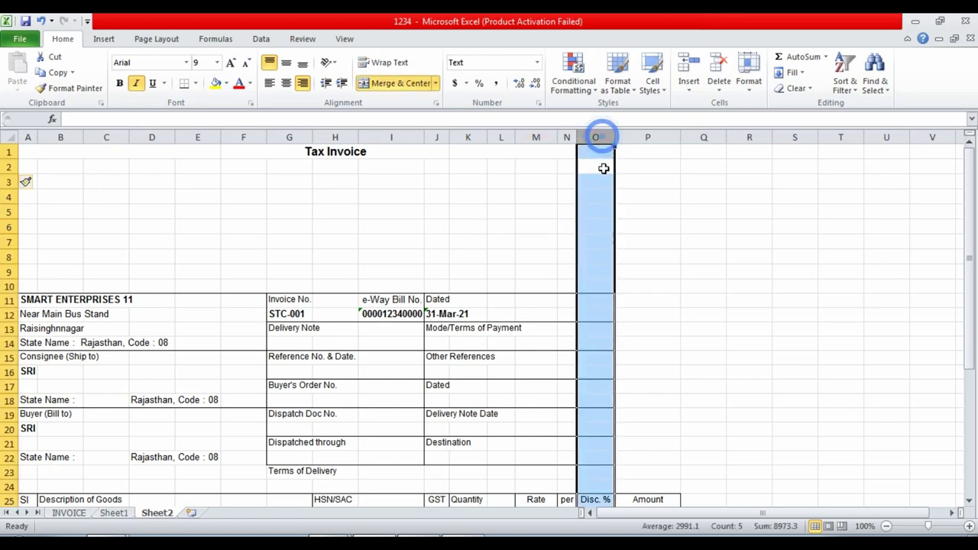
click(646, 229)
scroll(624, 225, down, 5)
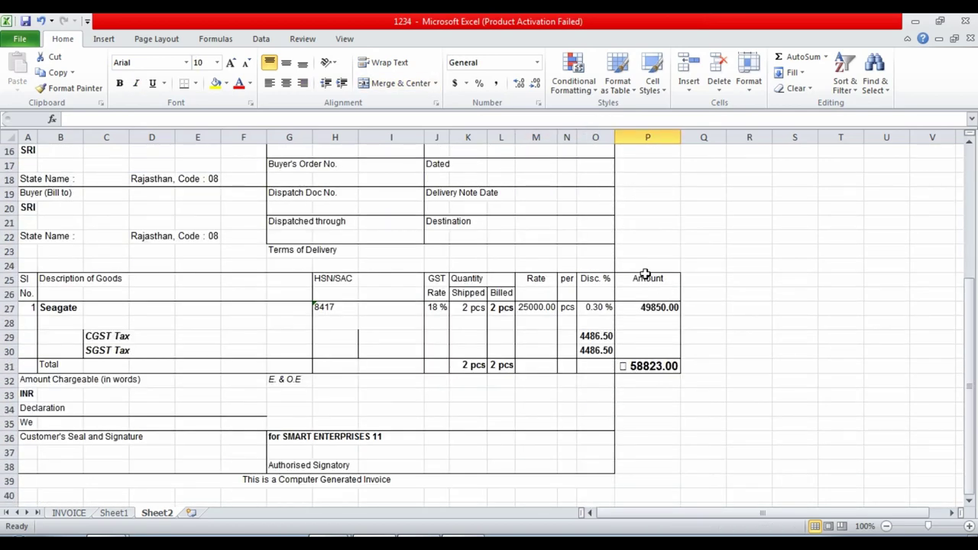
scroll(321, 246, up, 5)
scroll(320, 247, up, 1)
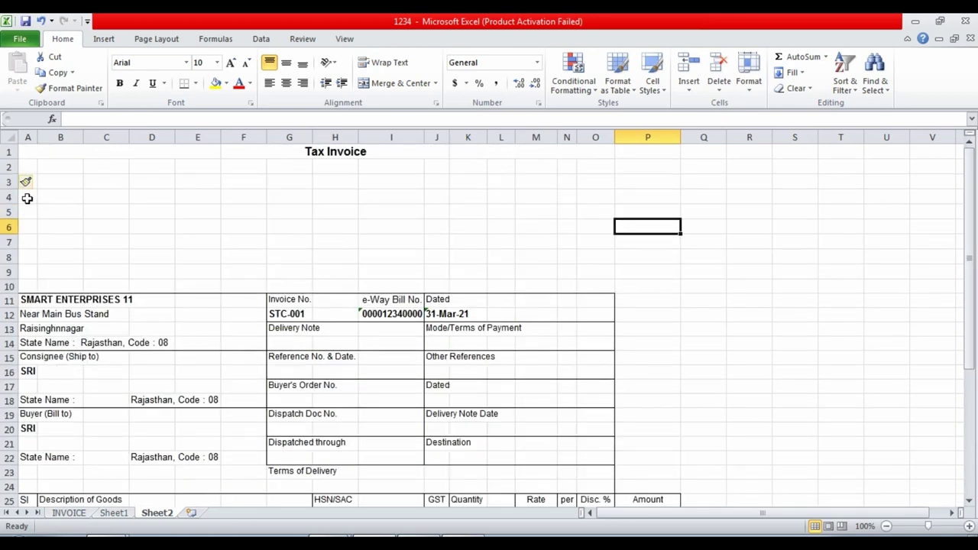
- Merge rows 4 and 5 each across columns A to O
drag(28, 197, 584, 197)
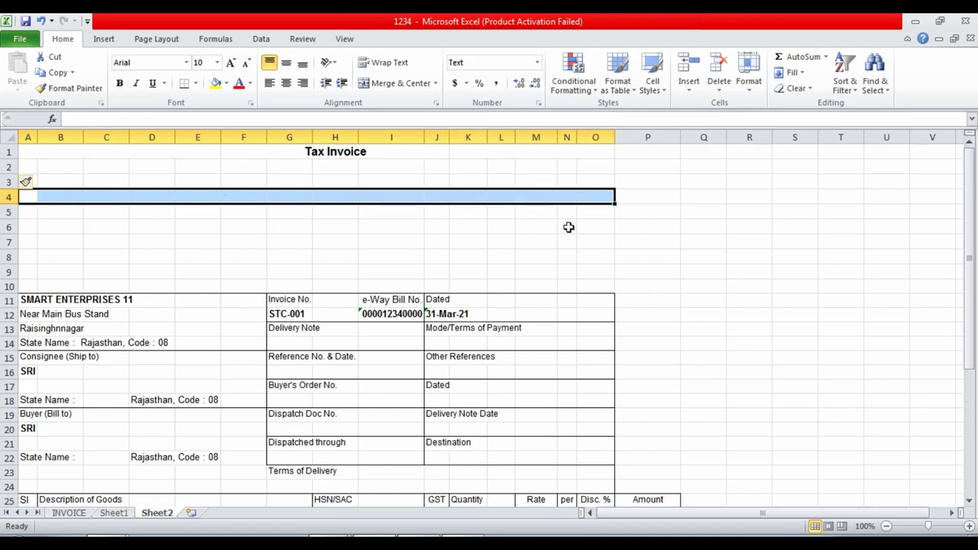
click(393, 84)
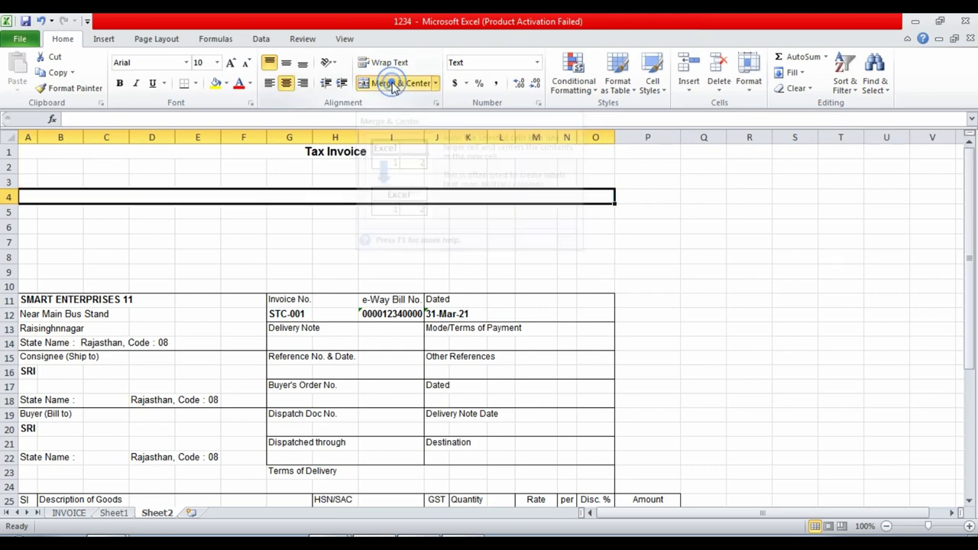
click(276, 256)
click(269, 200)
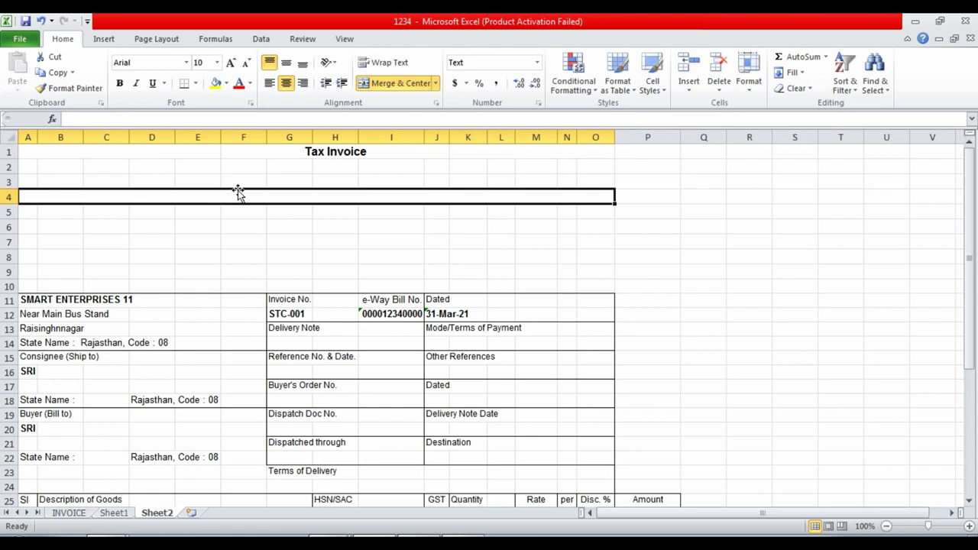
mouse_move(26, 212)
mouse_down()
mouse_move(340, 200)
mouse_move(613, 212)
mouse_up()
click(391, 84)
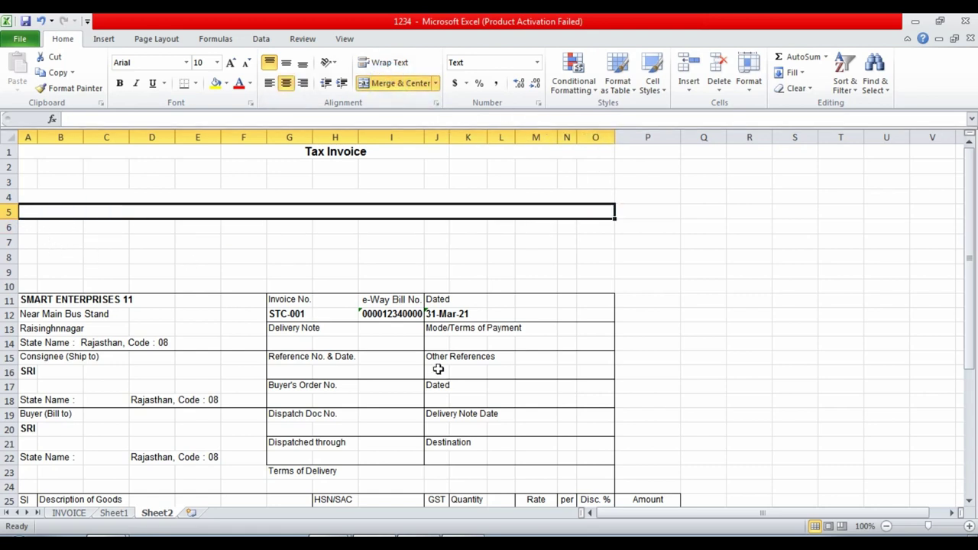
- Copy merged row 5 into rows 7, 8 and 9, then check row 6 and cell A11
key(ctrl+c)
key(Down)
key(Down)
key(ctrl+v)
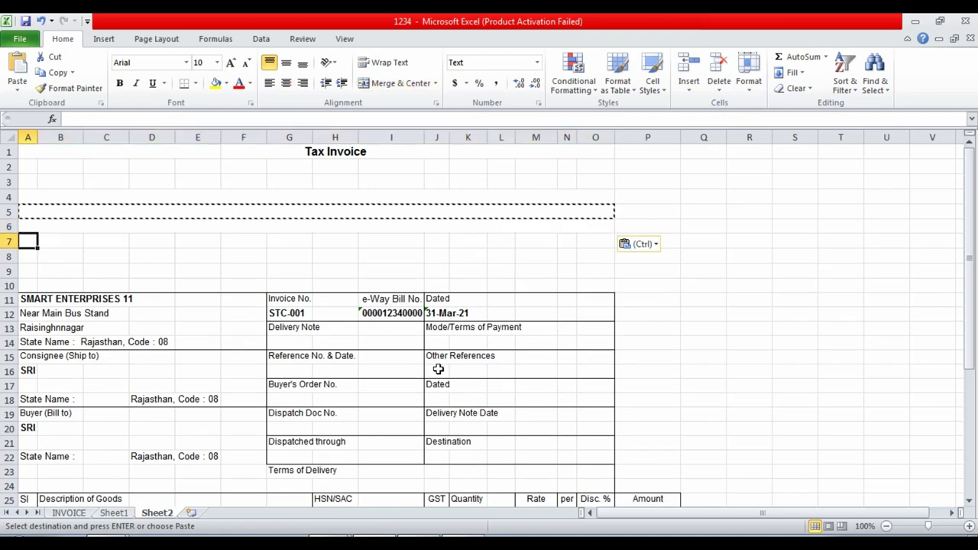
key(ctrl+v)
key(Down)
key(ctrl+v)
key(Down)
key(ctrl+v)
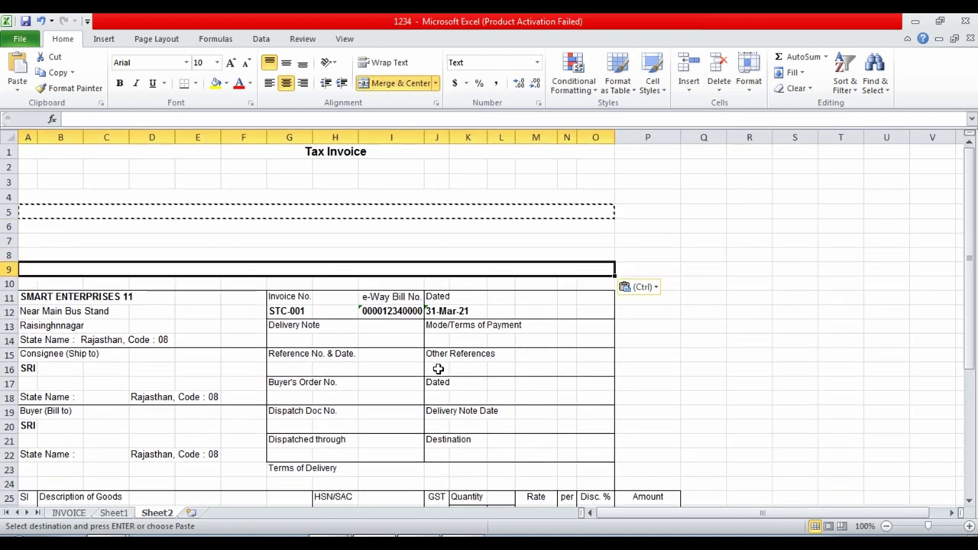
key(Escape)
key(Up)
key(Up)
key(Up)
key(Up)
key(Up)
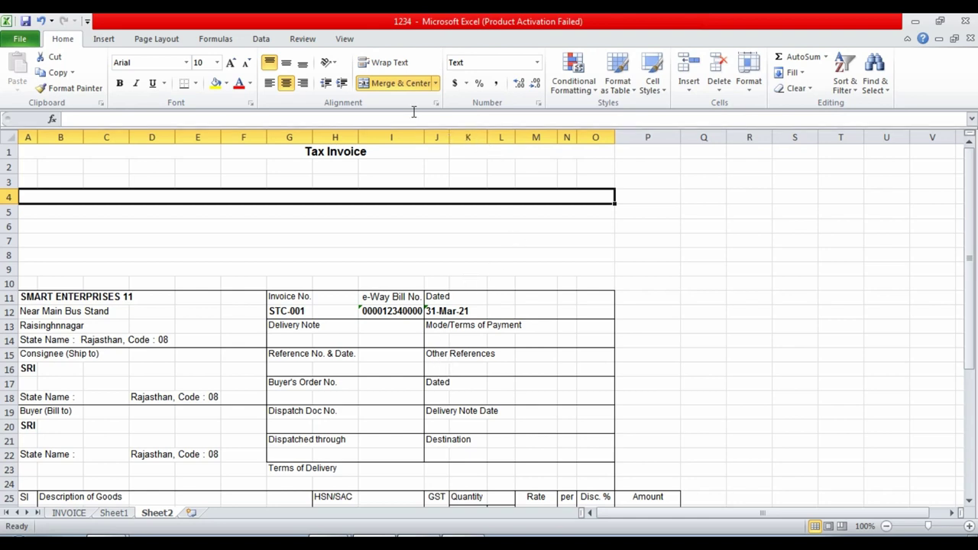
click(181, 229)
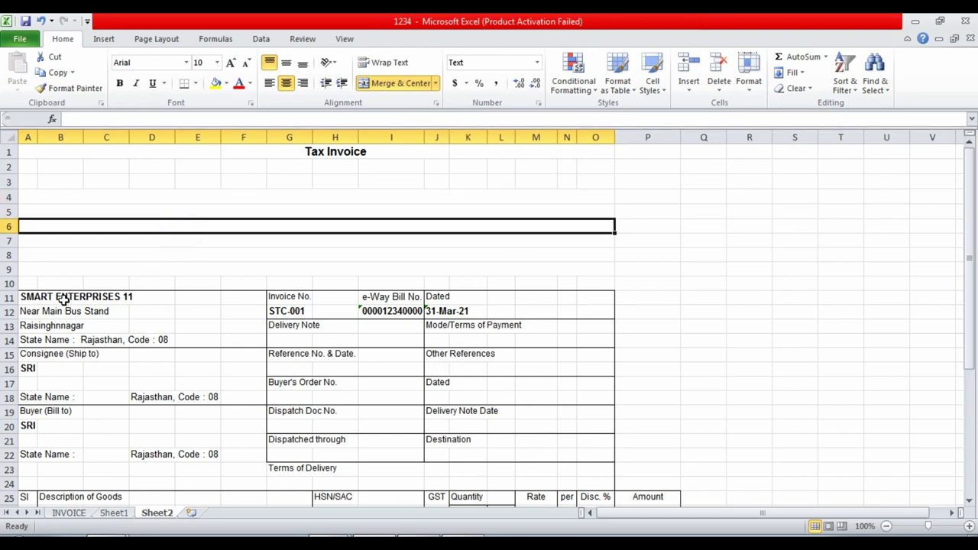
click(32, 298)
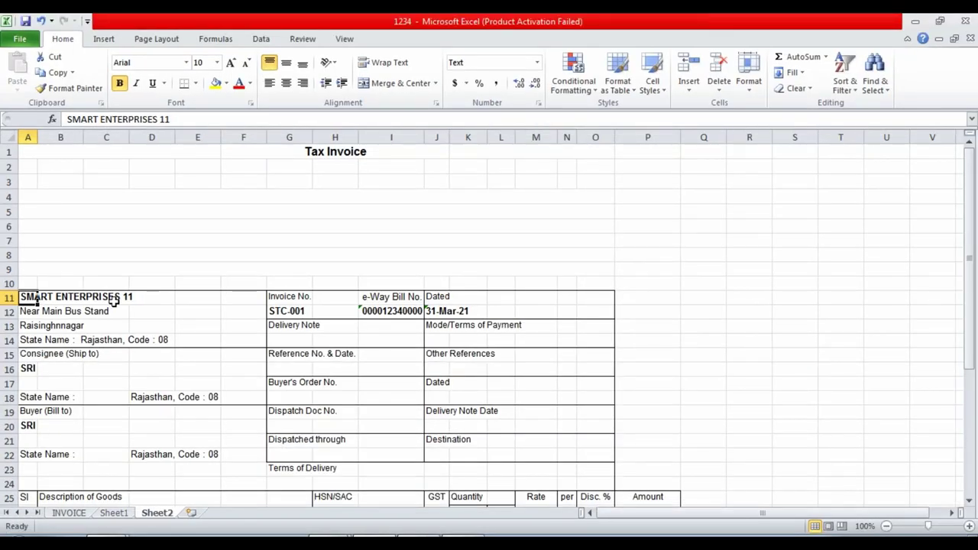
- Move SMART ENTERPRISES 11 from A11 into row 4, then undo the attempt
key(ctrl+c)
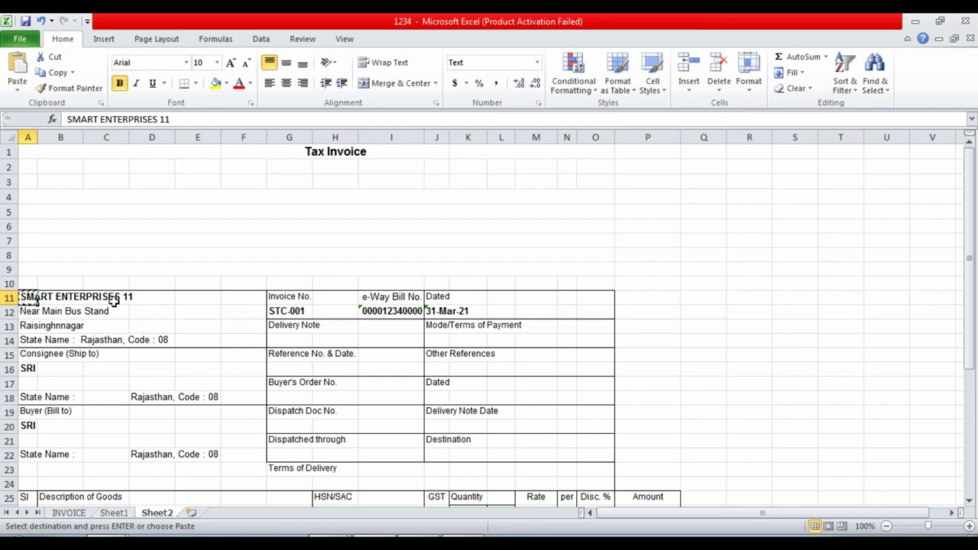
click(56, 196)
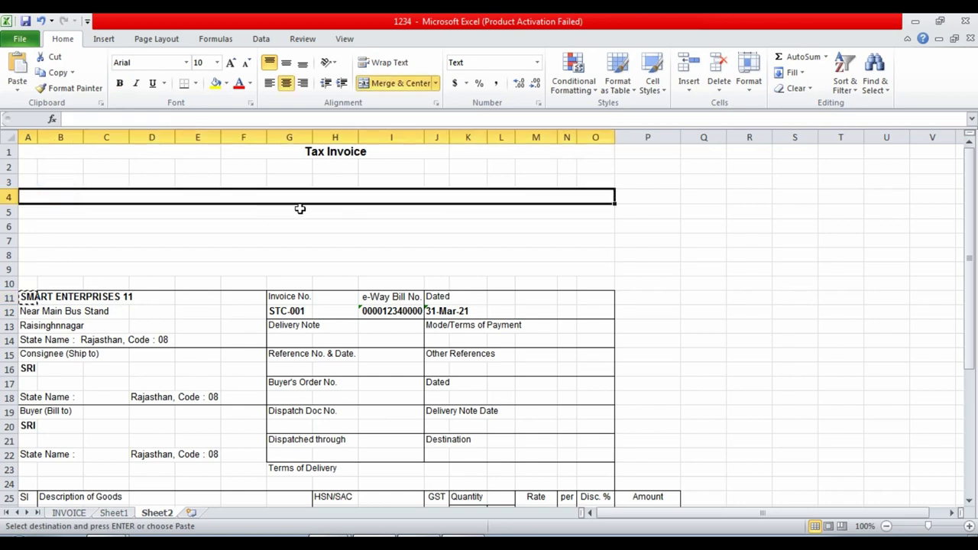
key(Return)
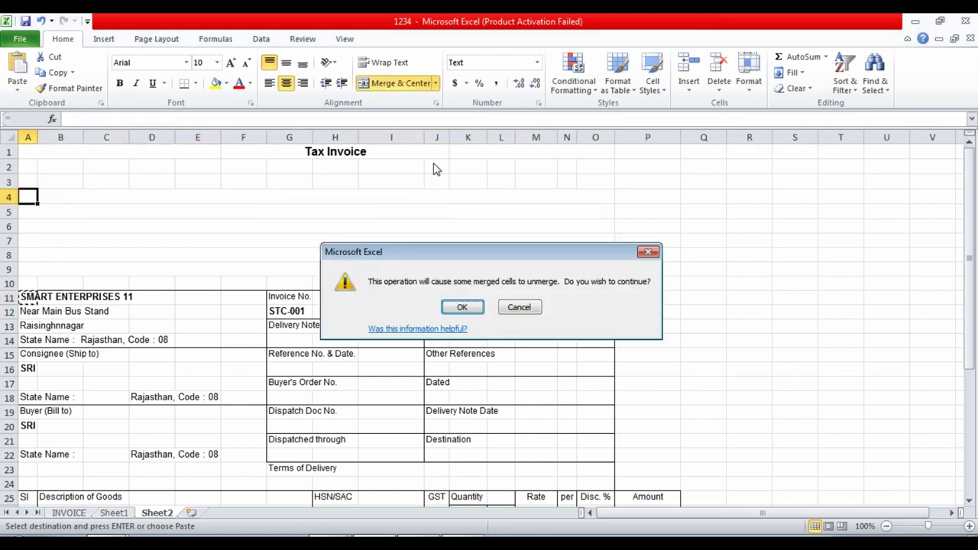
click(459, 305)
click(232, 252)
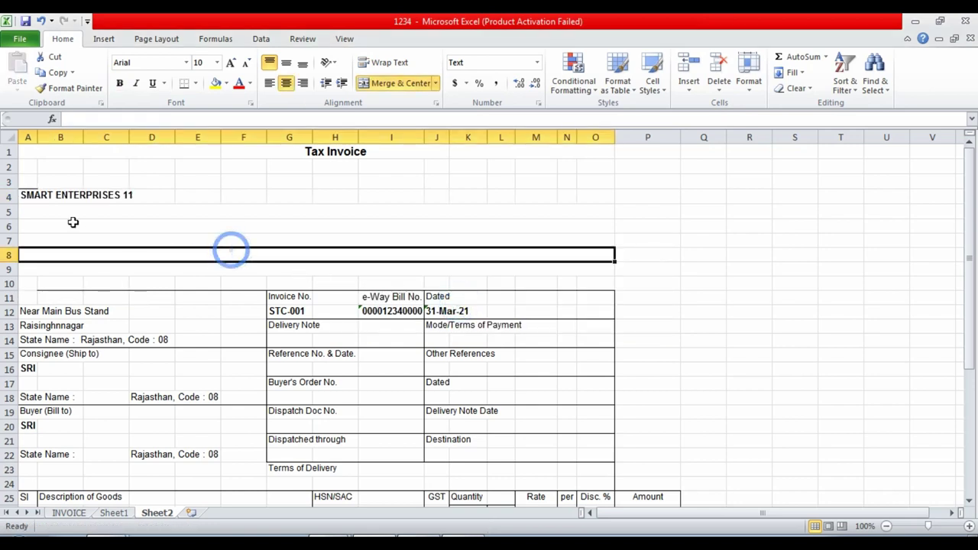
click(49, 195)
click(146, 239)
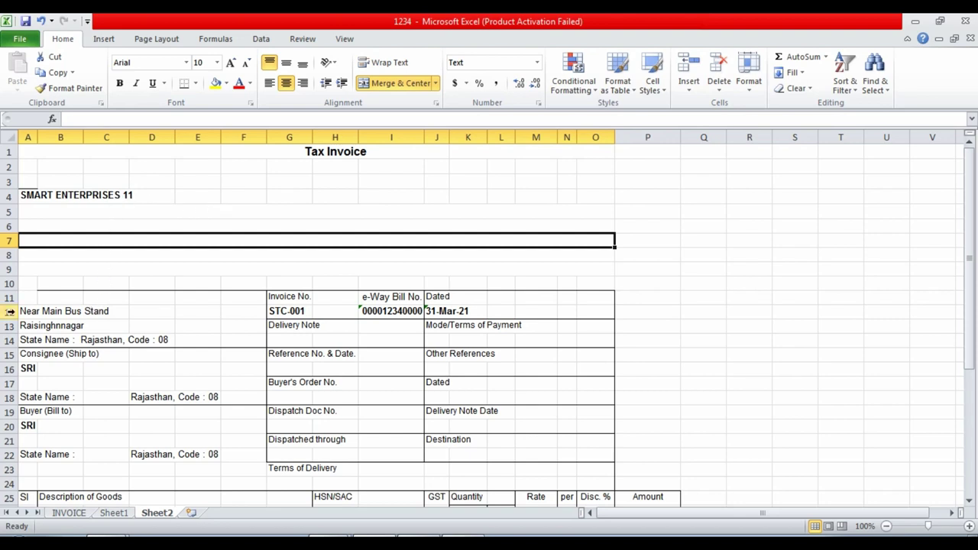
key(ctrl+z)
key(ctrl+z)
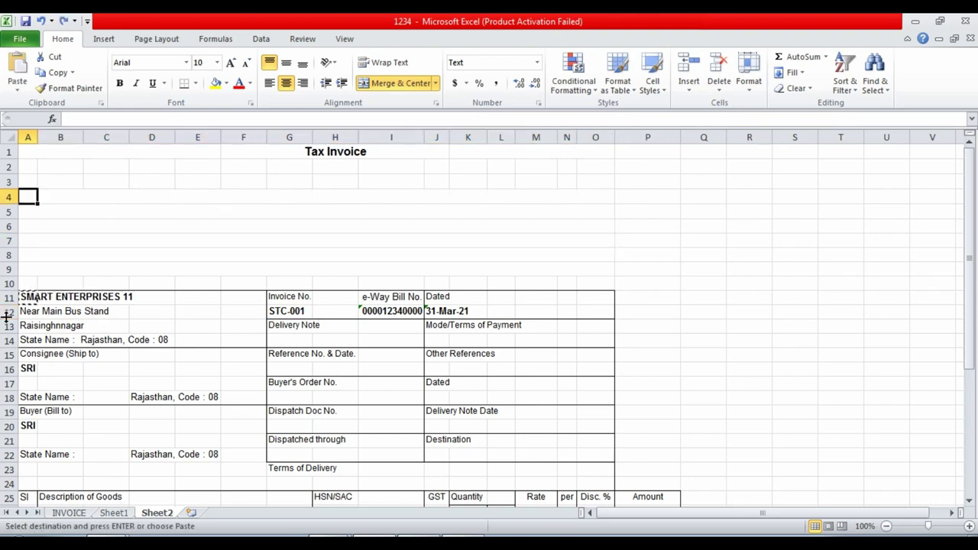
key(ctrl+z)
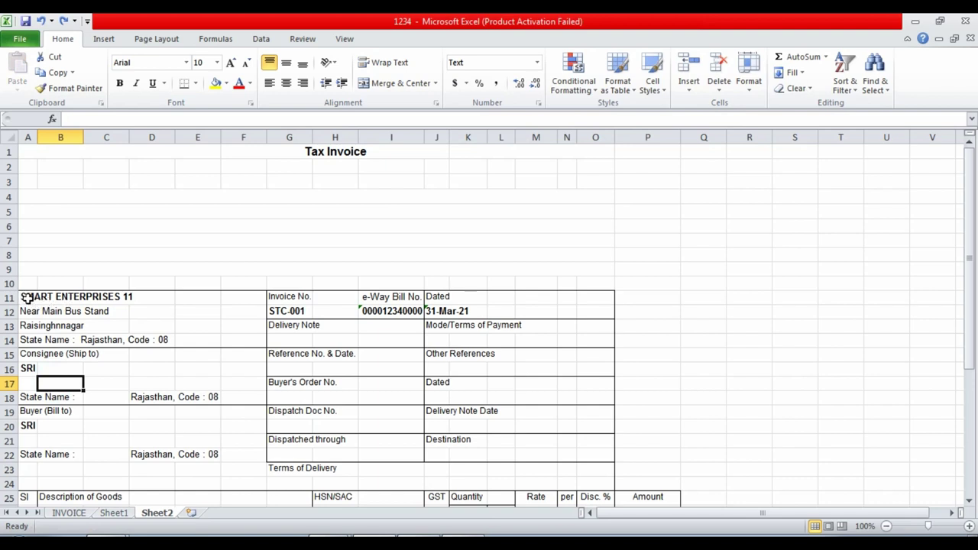
- Move SMART ENTERPRISES 11 from A11 into A4 and merge and centre it across A4:O4
click(26, 297)
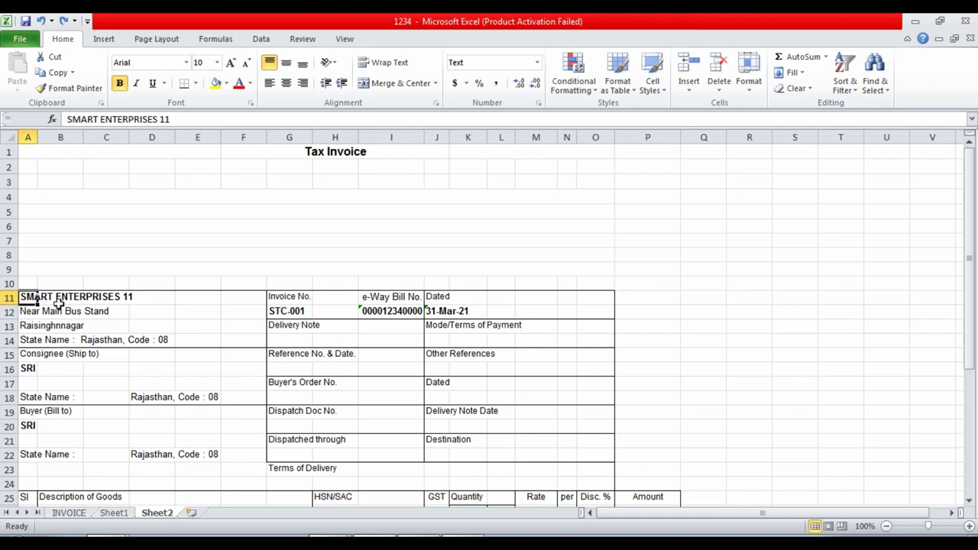
click(70, 197)
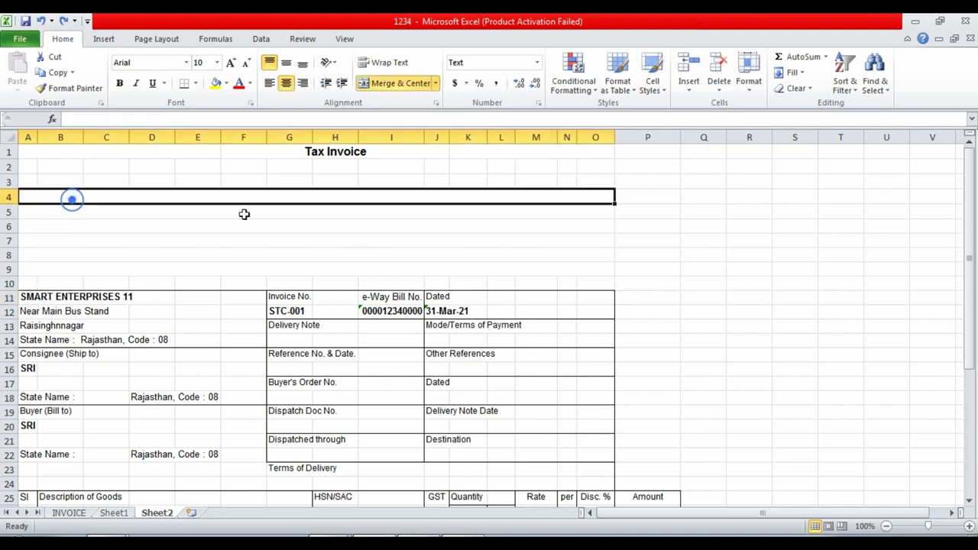
key(Down)
key(Down)
key(Down)
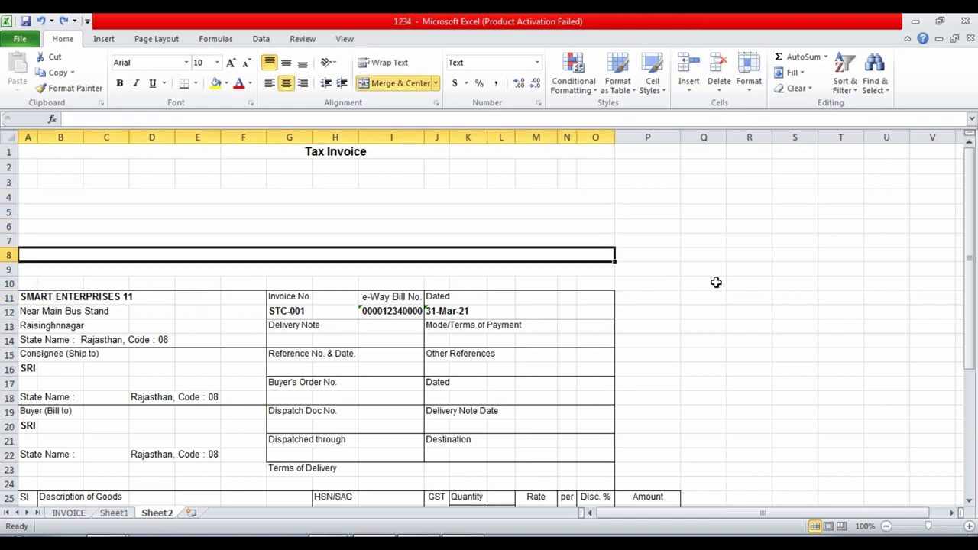
key(Down)
key(Down)
key(Down)
key(ctrl+c)
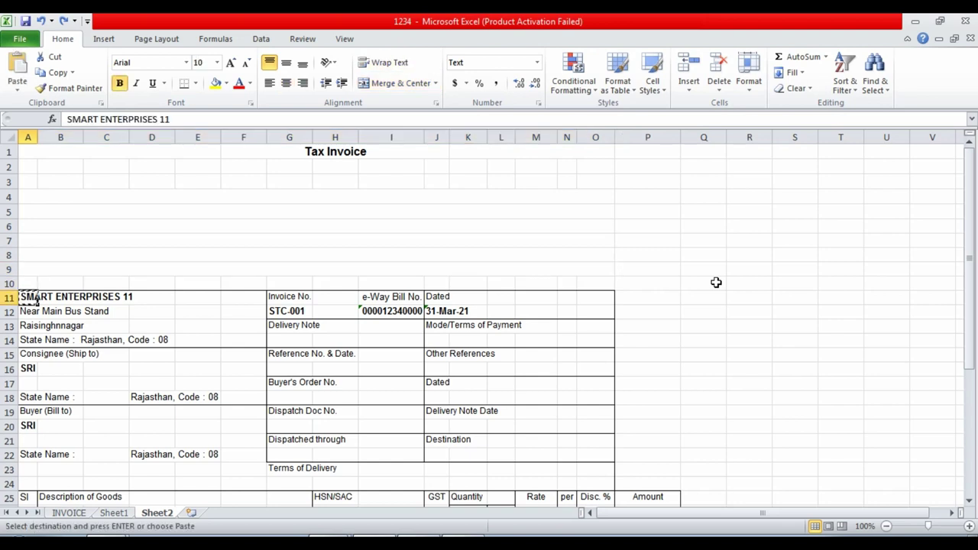
key(Up)
key(Up)
key(Up)
key(Up)
key(Up)
key(Up)
key(Up)
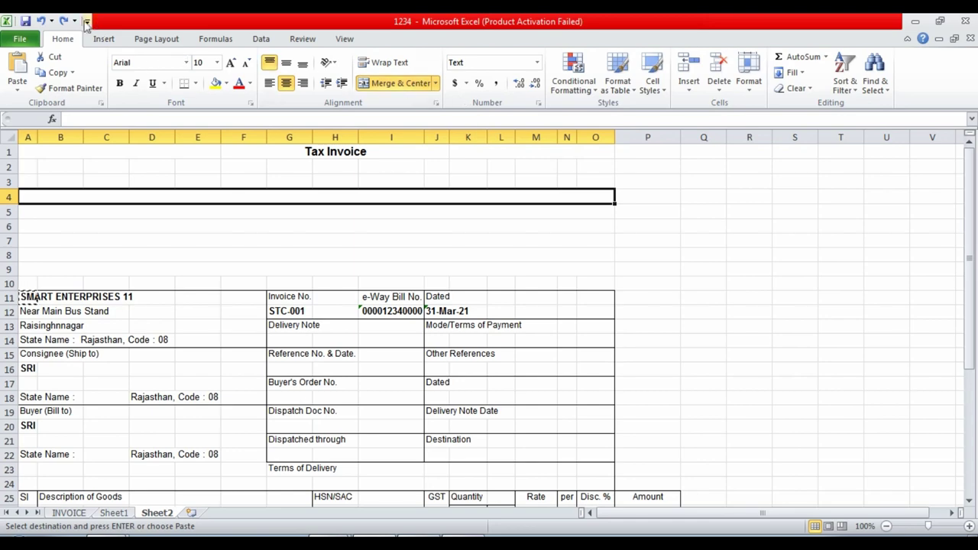
click(19, 70)
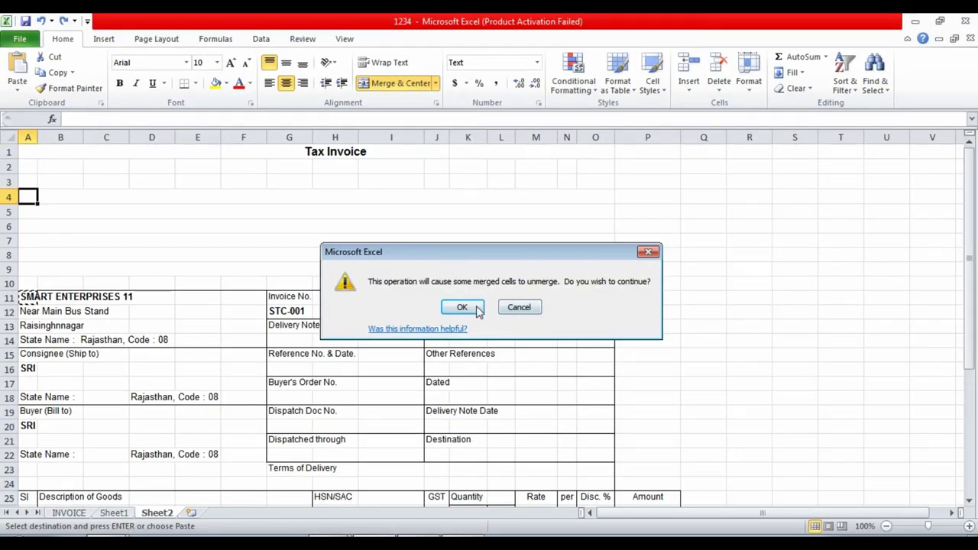
click(479, 310)
click(268, 256)
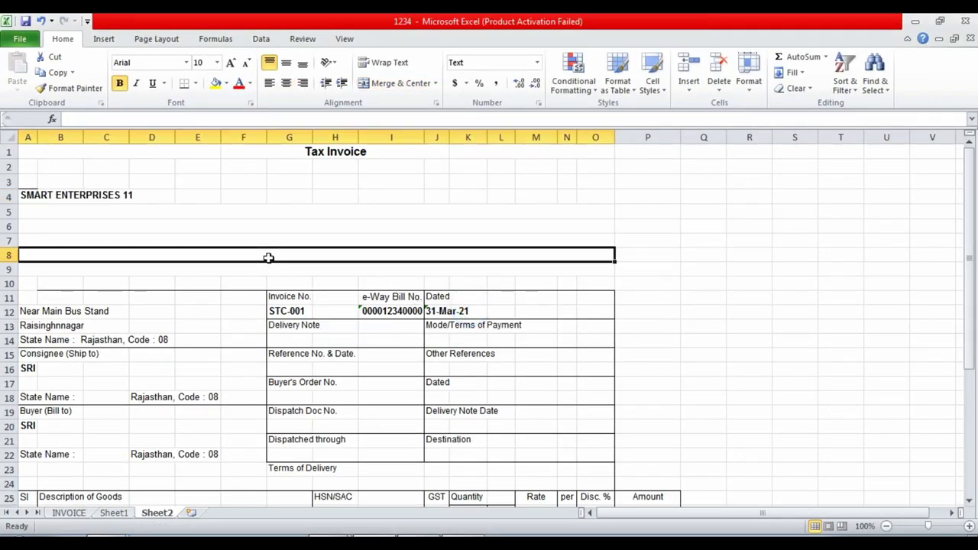
drag(48, 197, 603, 196)
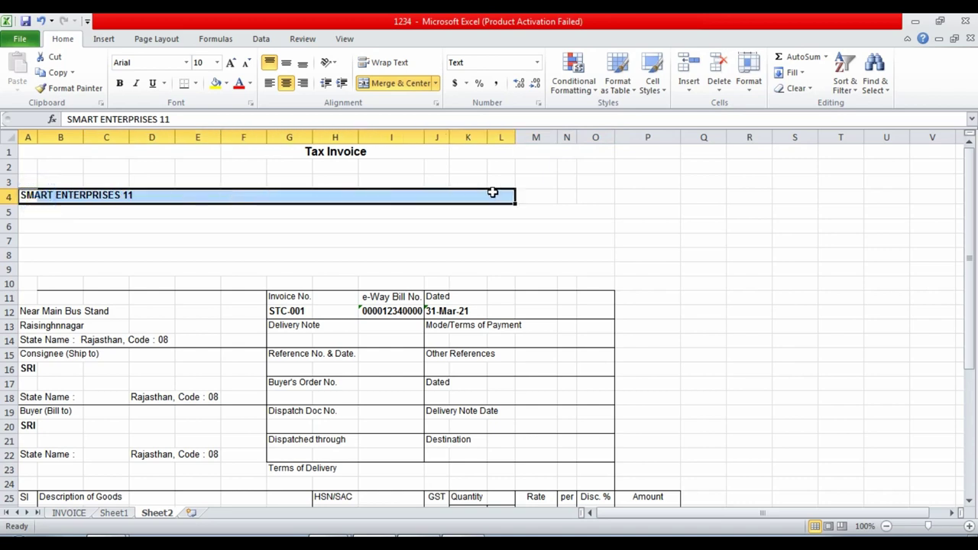
click(382, 83)
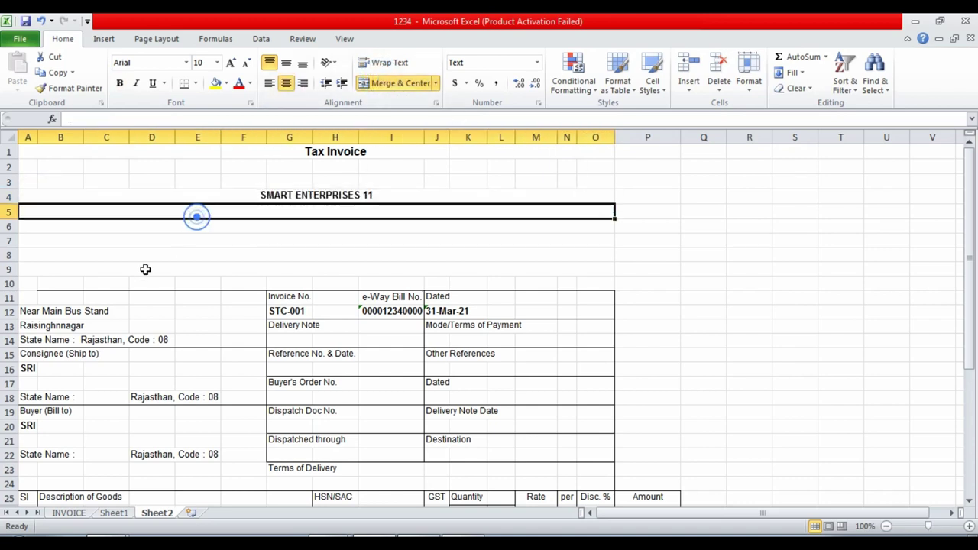
- Pick up the address line from A12, then cancel the pending cut
click(200, 215)
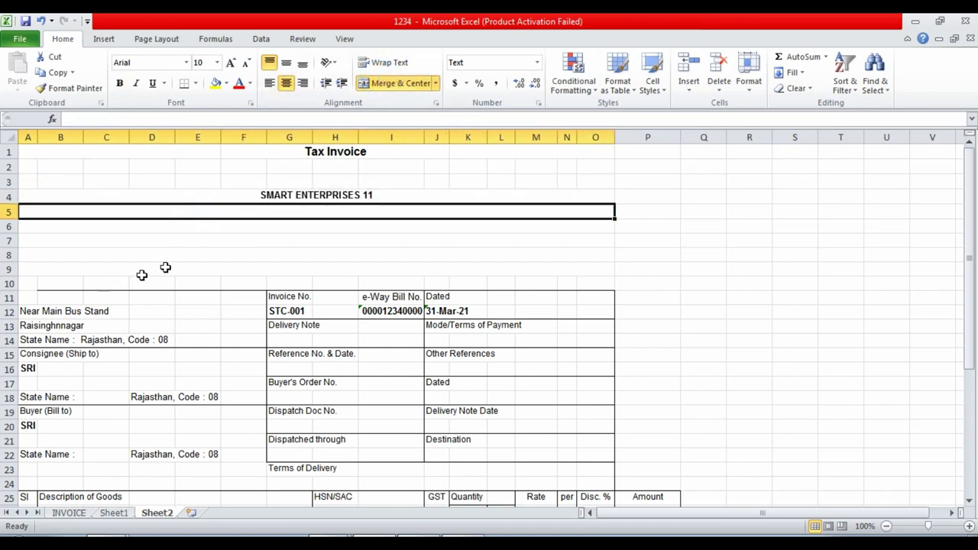
click(23, 311)
key(ctrl+c)
click(136, 208)
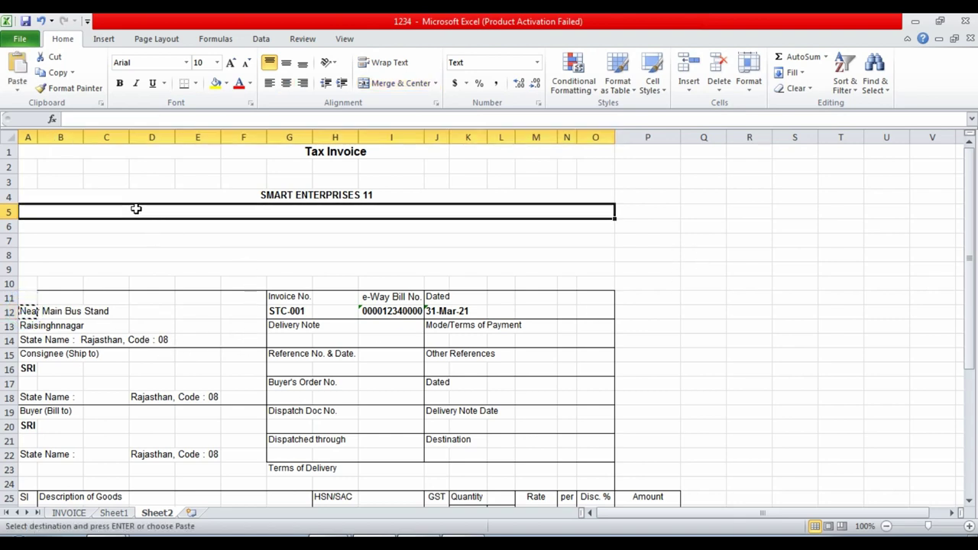
key(F4)
key(ctrl+c)
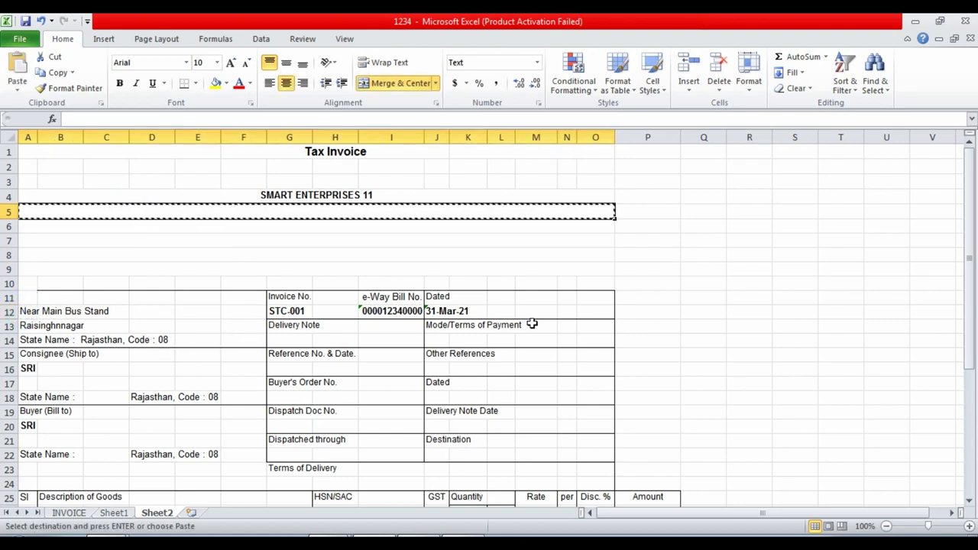
key(Escape)
- Paste the address into A5 and complete it as Near Main Bus Stand, Raisinghnagar
click(38, 309)
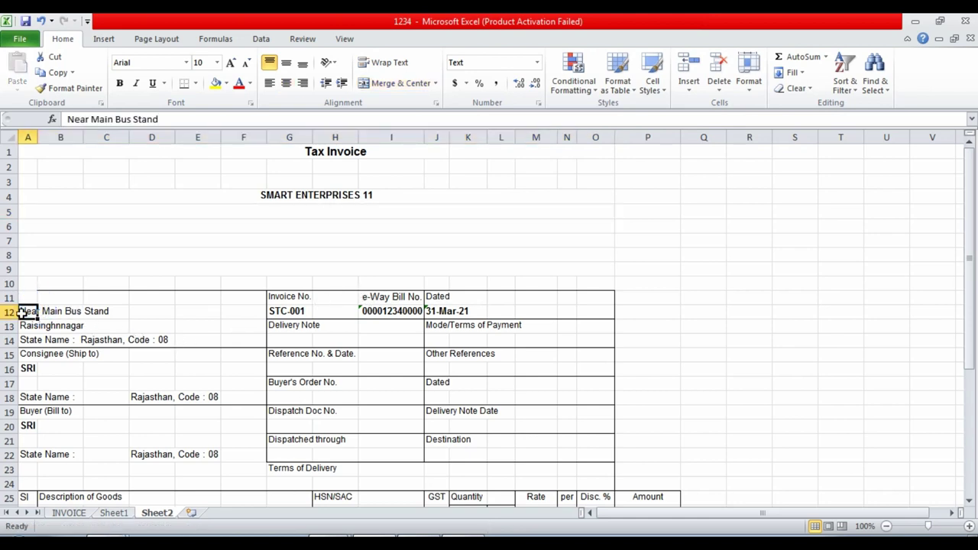
key(ctrl+c)
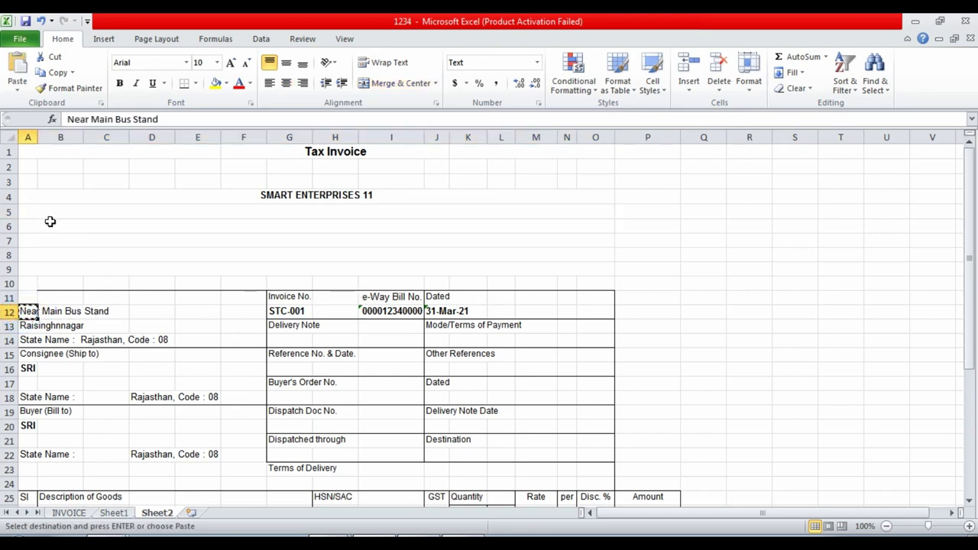
click(50, 221)
click(51, 211)
key(ctrl+v)
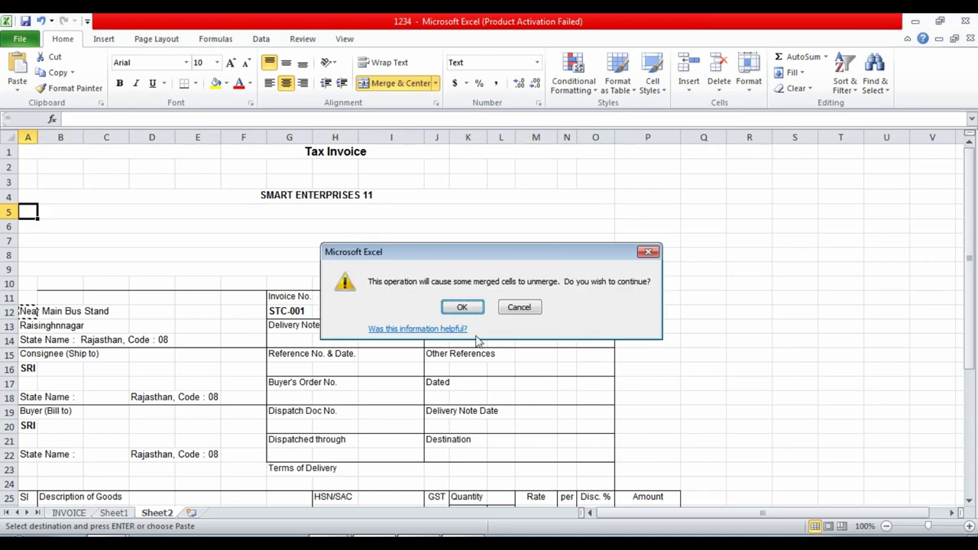
click(462, 306)
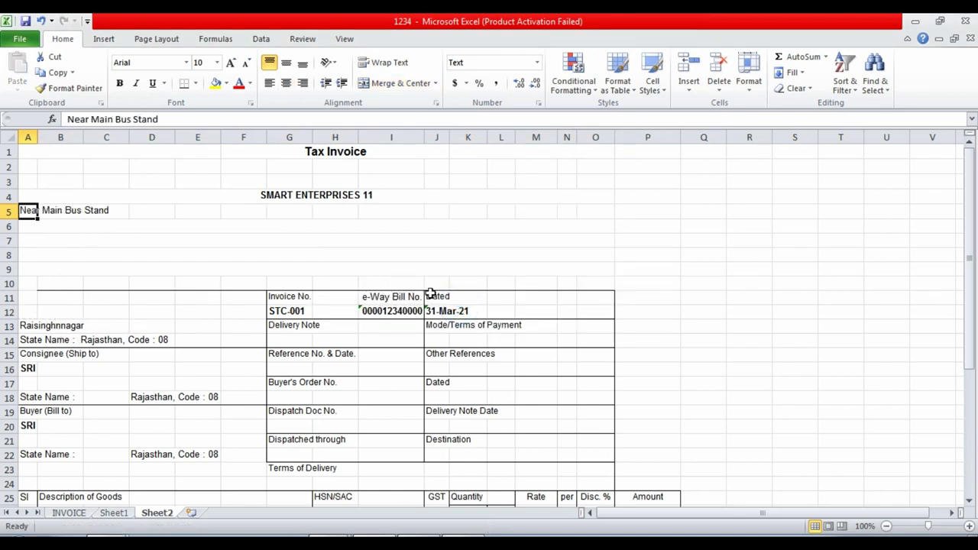
key(F2)
text(, Raisinghna)
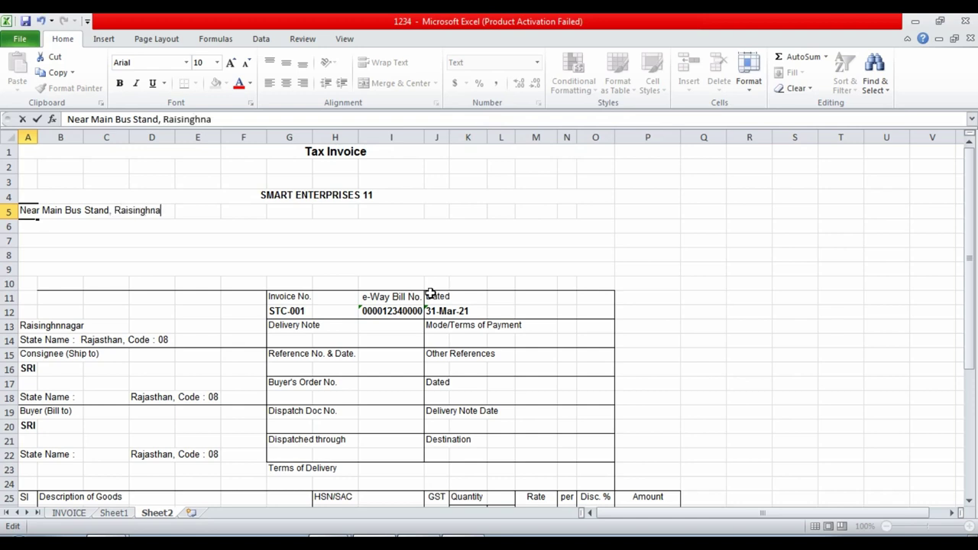
text(gar)
key(Return)
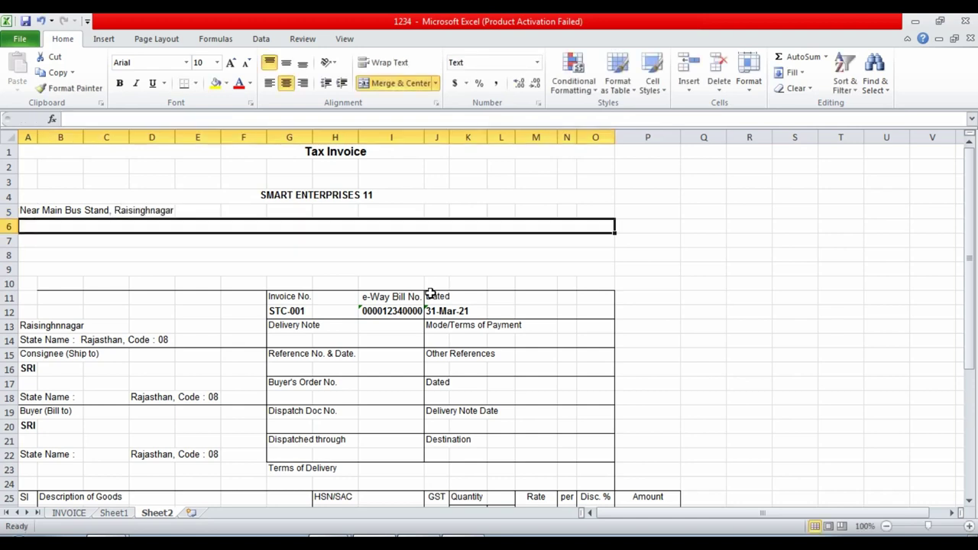
- Copy the State Name line from A14 into row 6
click(50, 327)
key(Delete)
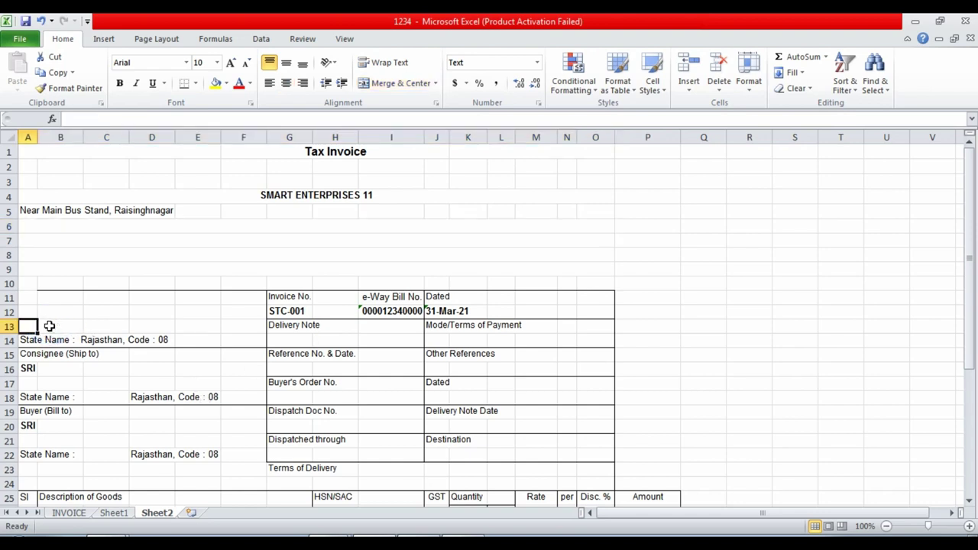
key(Down)
key(ctrl+z)
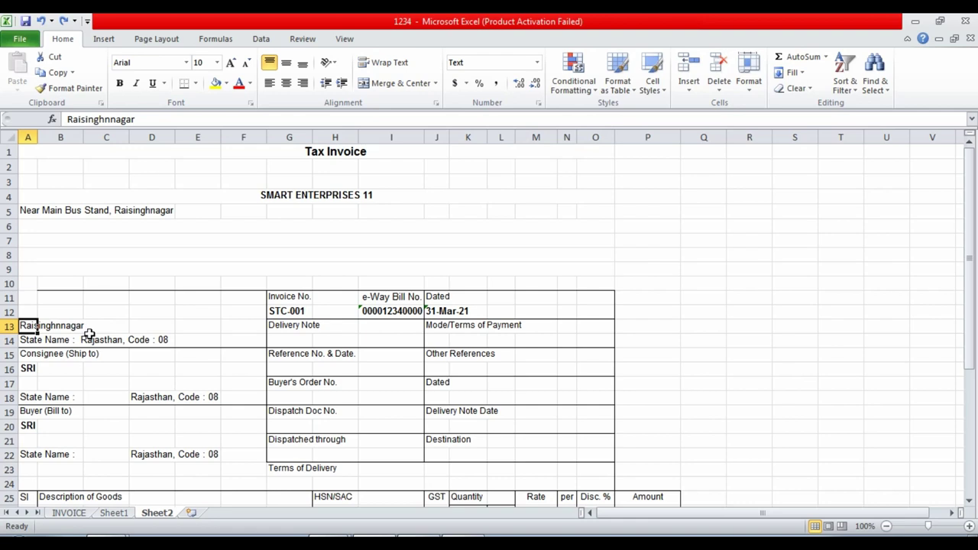
key(Down)
key(ctrl+c)
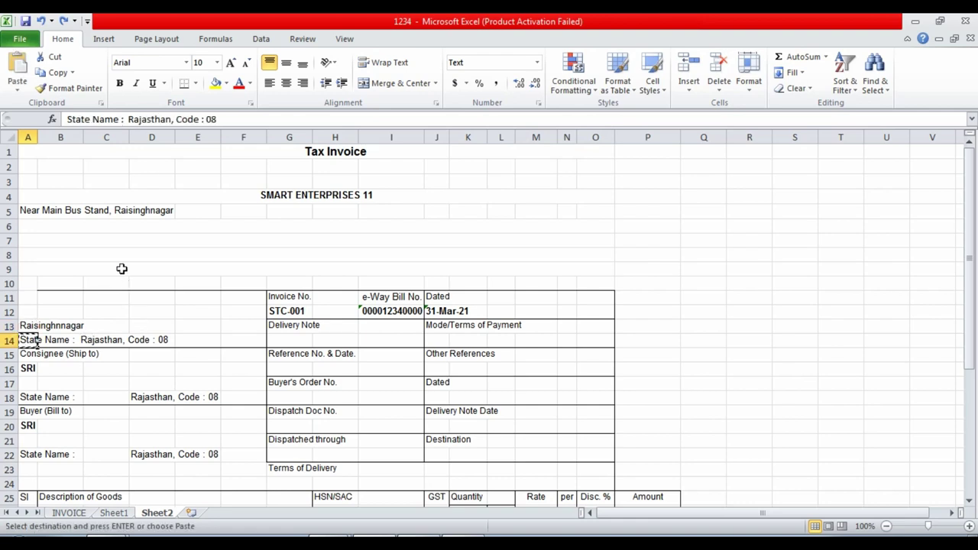
click(27, 226)
key(ctrl+v)
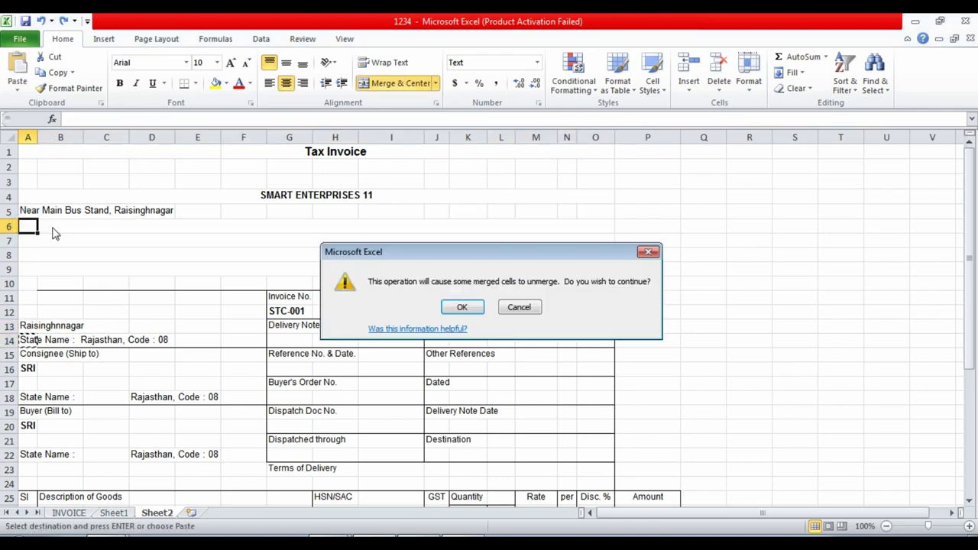
click(462, 307)
click(197, 270)
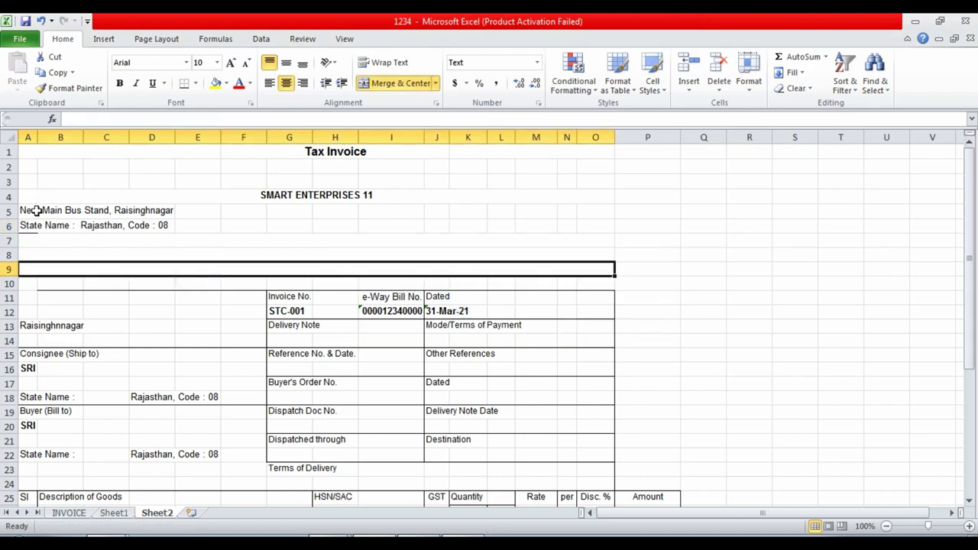
- Merge and centre the address across A5:O5 and the State Name line across A6:O6
drag(39, 212, 502, 221)
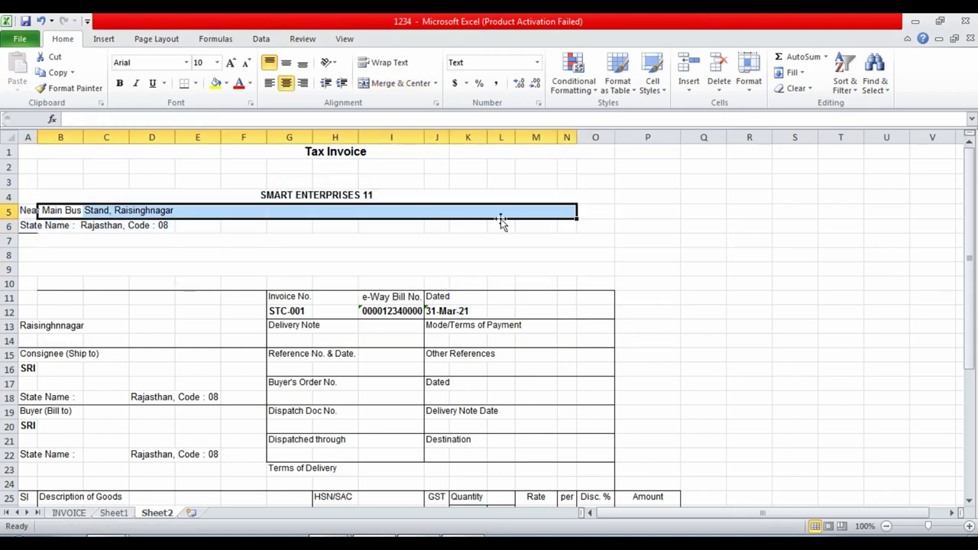
drag(27, 211, 599, 214)
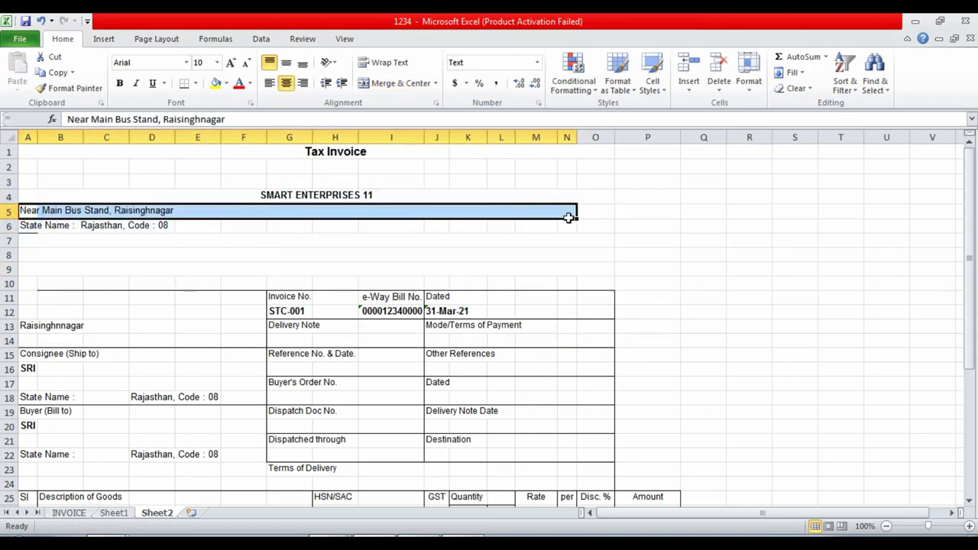
click(399, 82)
click(154, 255)
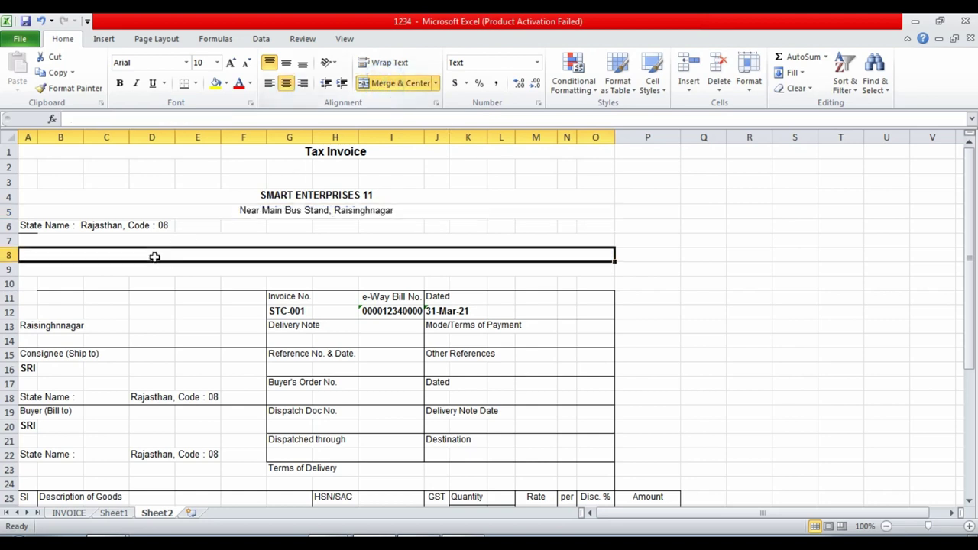
drag(44, 225, 192, 222)
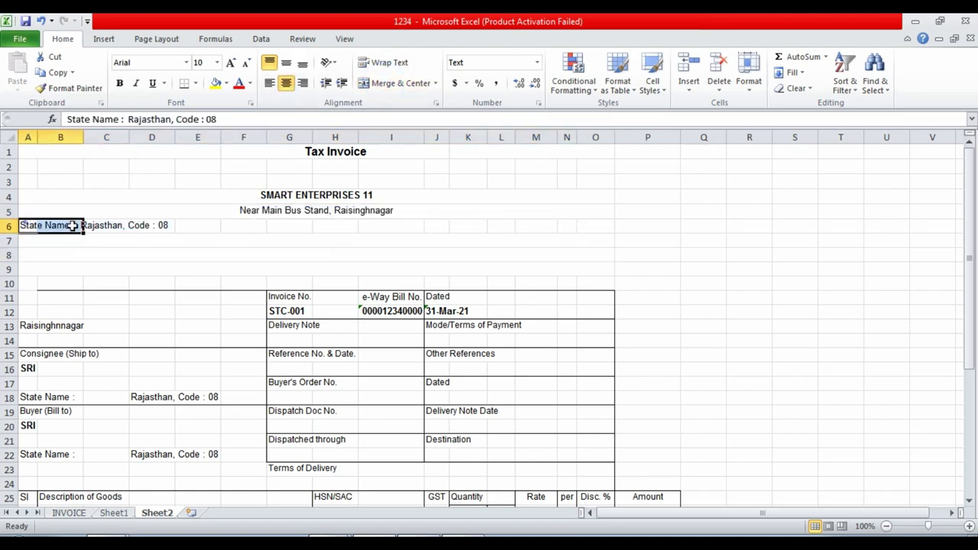
mouse_move(27, 222)
mouse_down()
mouse_move(516, 233)
mouse_move(568, 221)
mouse_up()
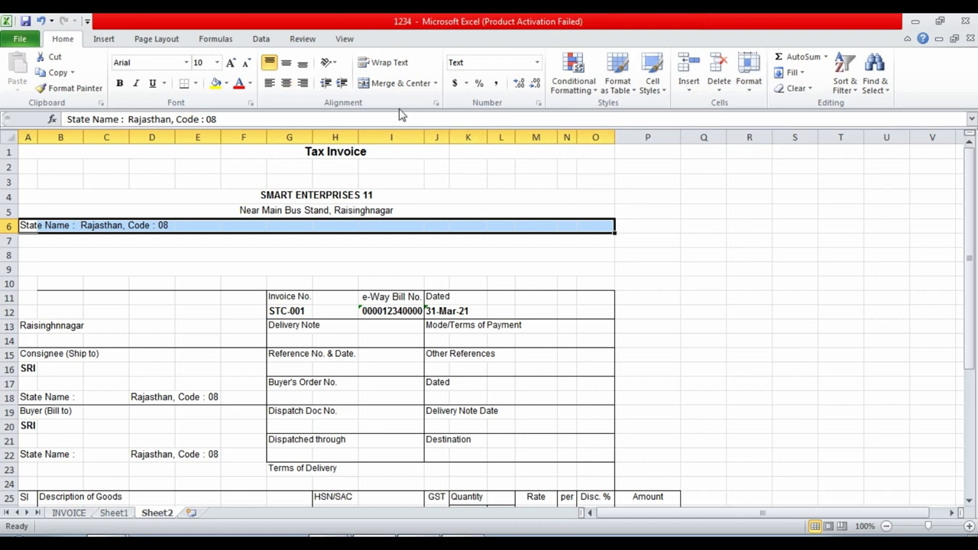
click(387, 84)
- Clear the leftover Raisinghnagar text from A13
click(46, 327)
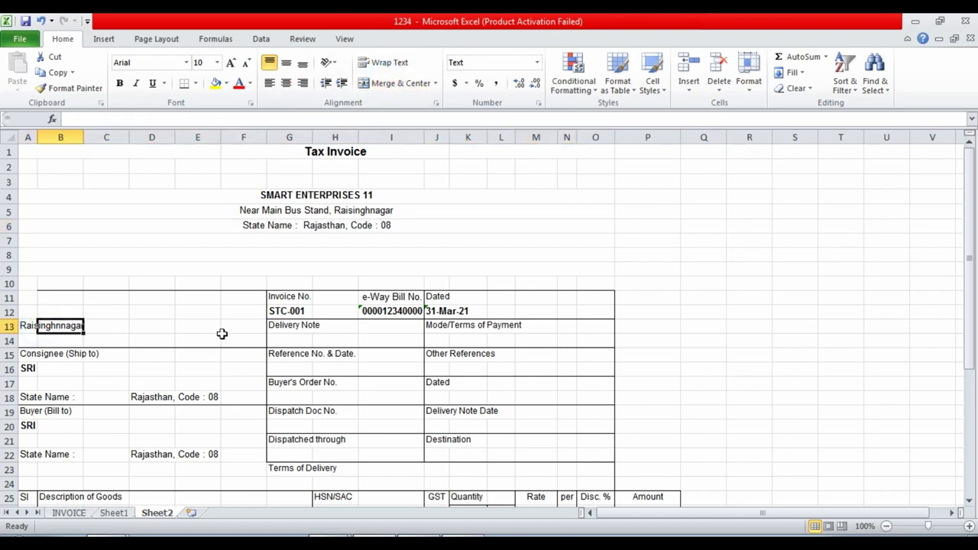
key(Left)
key(Delete)
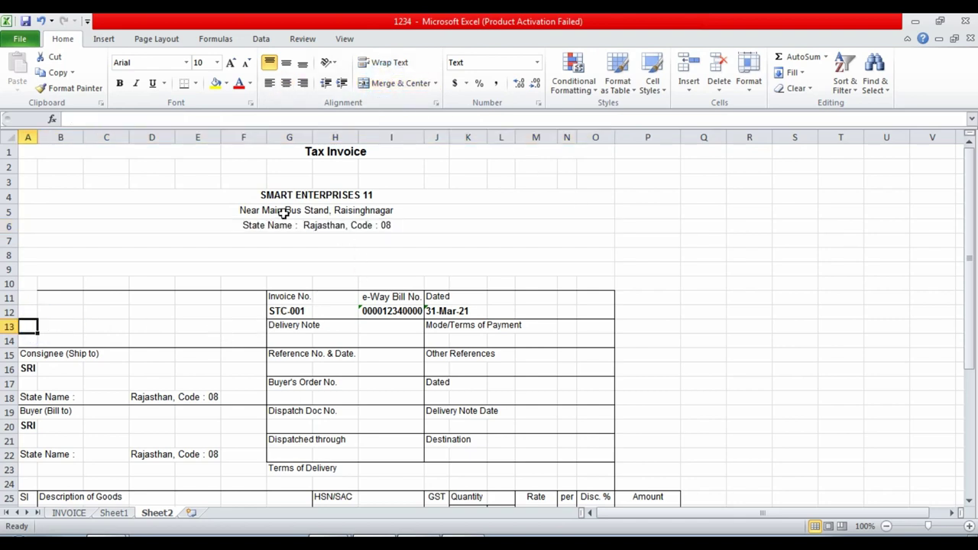
- Compare against the reference invoice PDF in Adobe Reader, then return to Excel
mouse_move(340, 539)
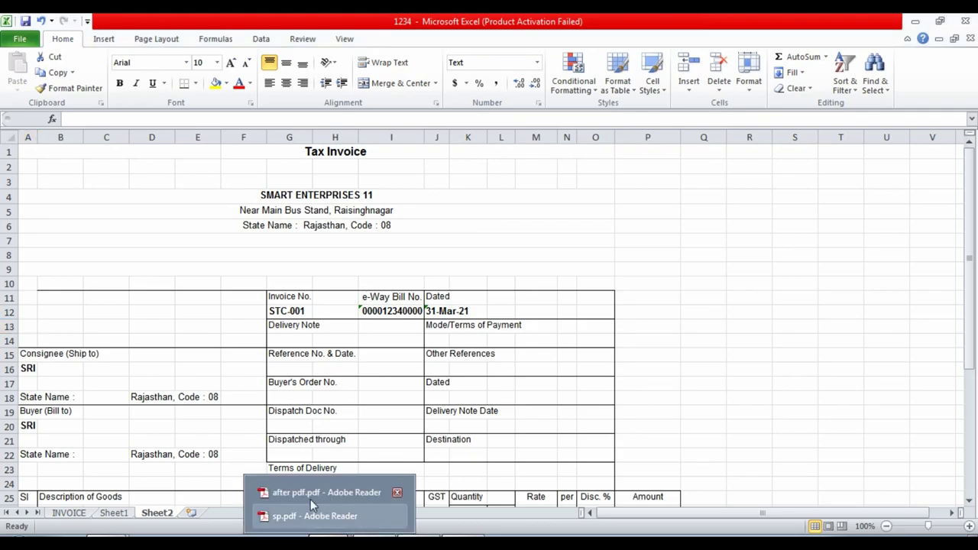
click(310, 499)
click(478, 301)
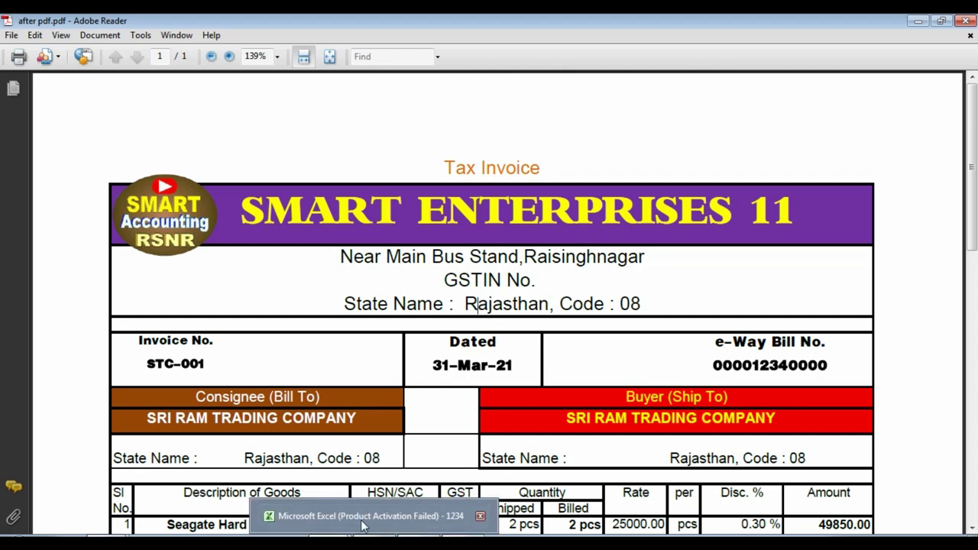
click(372, 527)
click(335, 283)
- Enlarge the SMART ENTERPRISES 11 title to 28 point and make row 4 taller
click(281, 192)
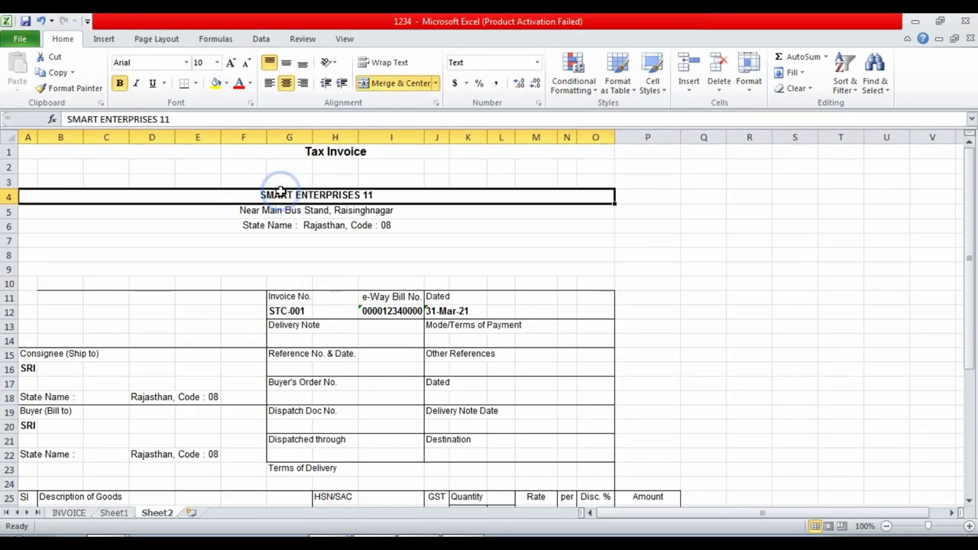
click(233, 65)
click(233, 65)
click(233, 65)
click(233, 64)
click(233, 65)
click(233, 65)
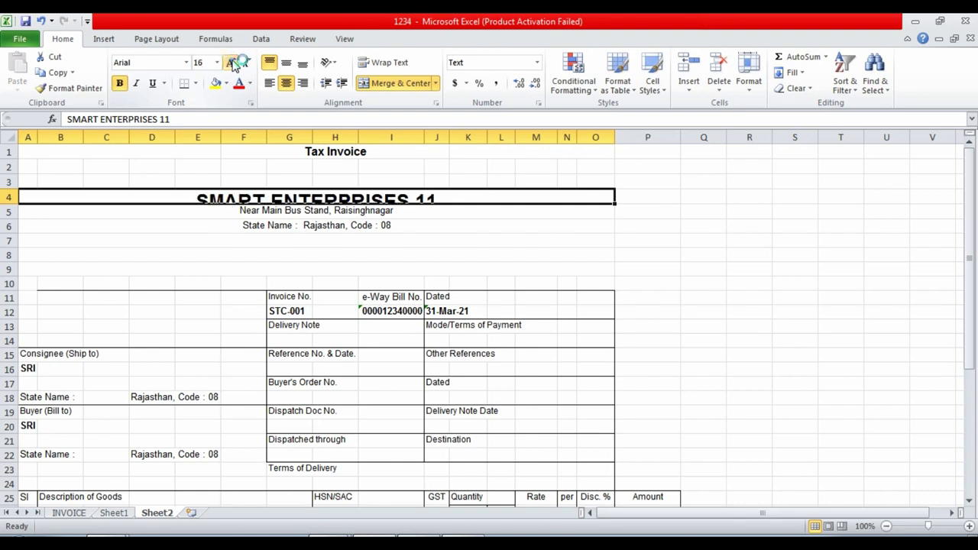
drag(10, 205, 14, 234)
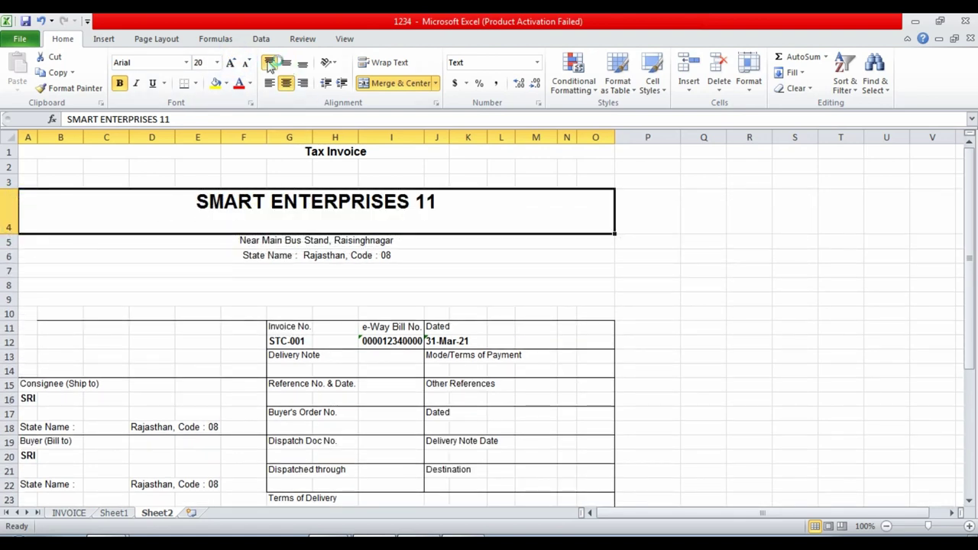
click(230, 62)
click(230, 62)
click(230, 63)
click(230, 63)
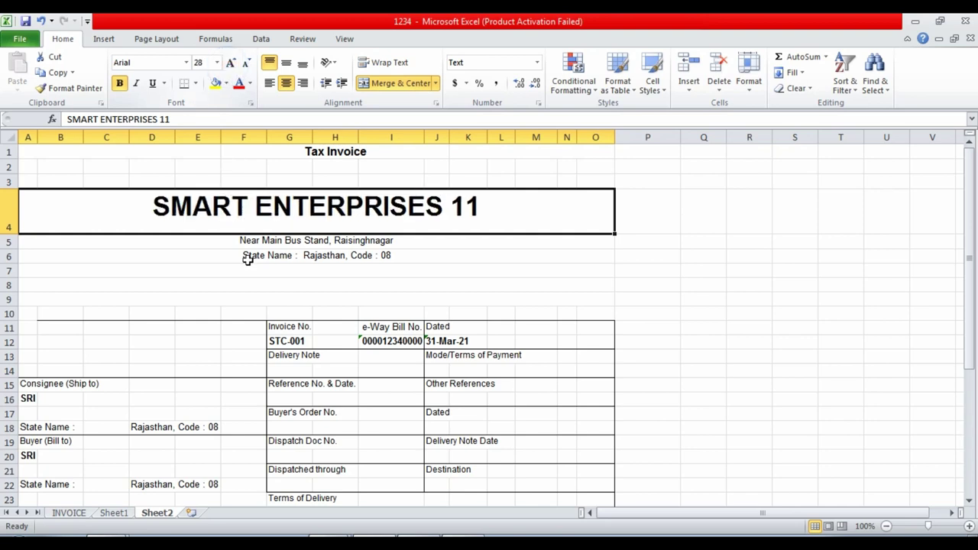
click(186, 62)
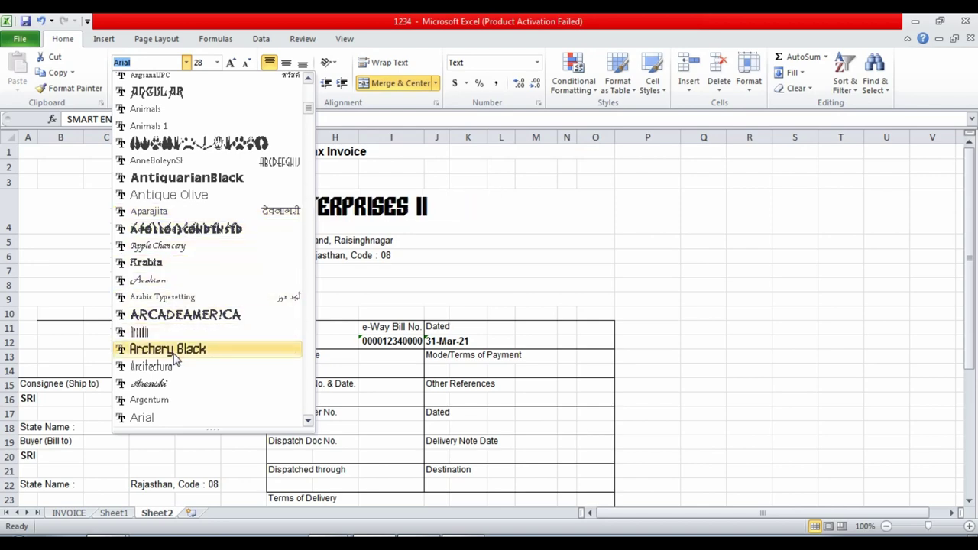
- Try the BadDogSCapsSSK font on the SMART ENTERPRISES 11 title
scroll(176, 328, down, 4)
scroll(180, 325, down, 1)
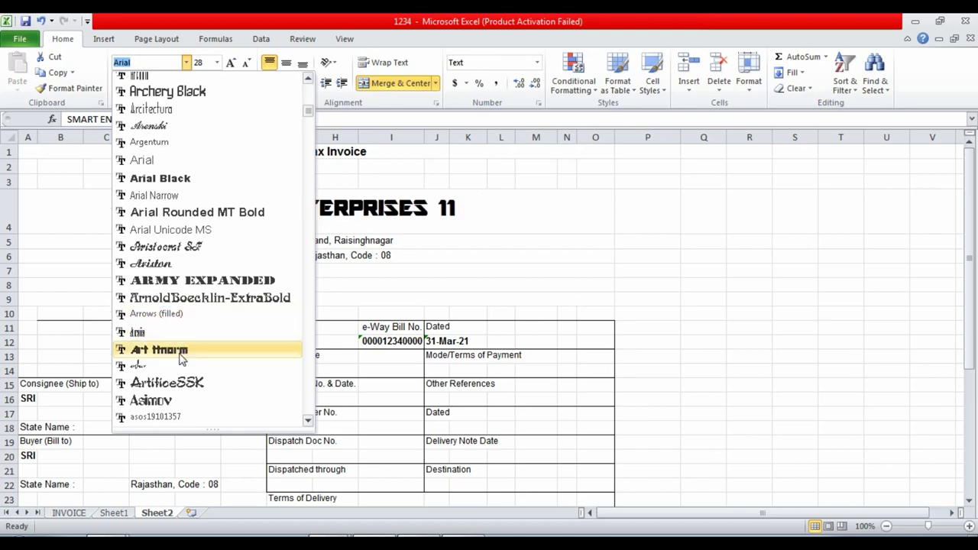
scroll(181, 349, down, 5)
scroll(178, 364, down, 3)
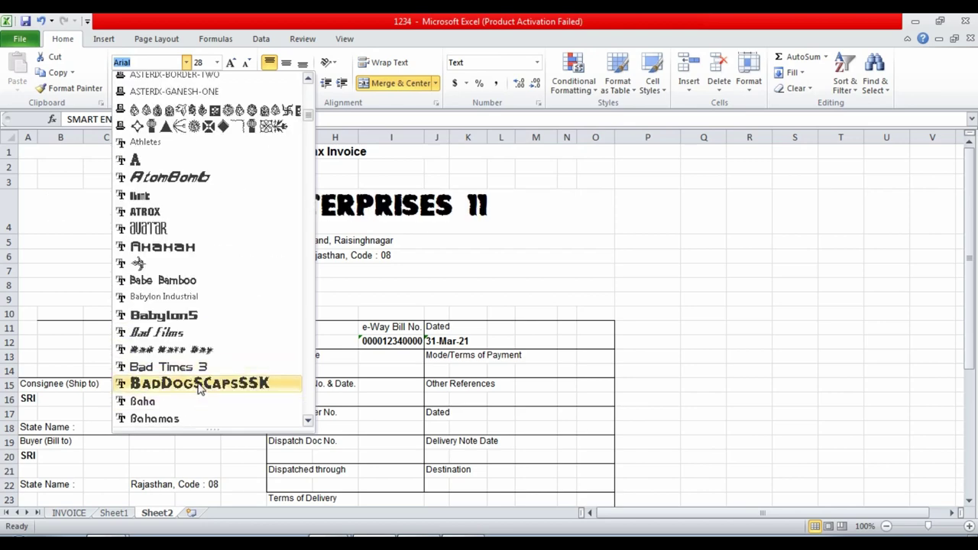
click(200, 383)
click(127, 294)
click(241, 208)
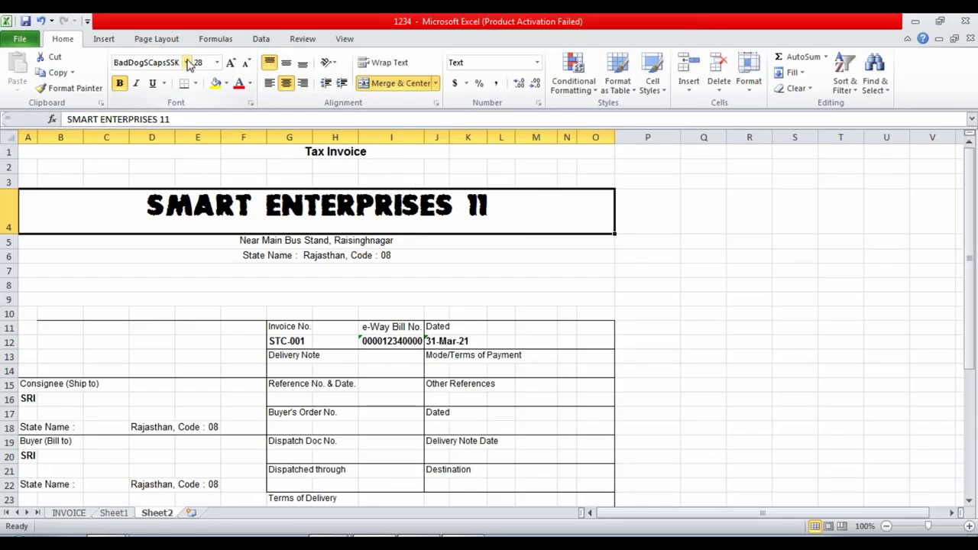
- Switch the title font to ATROX
click(188, 64)
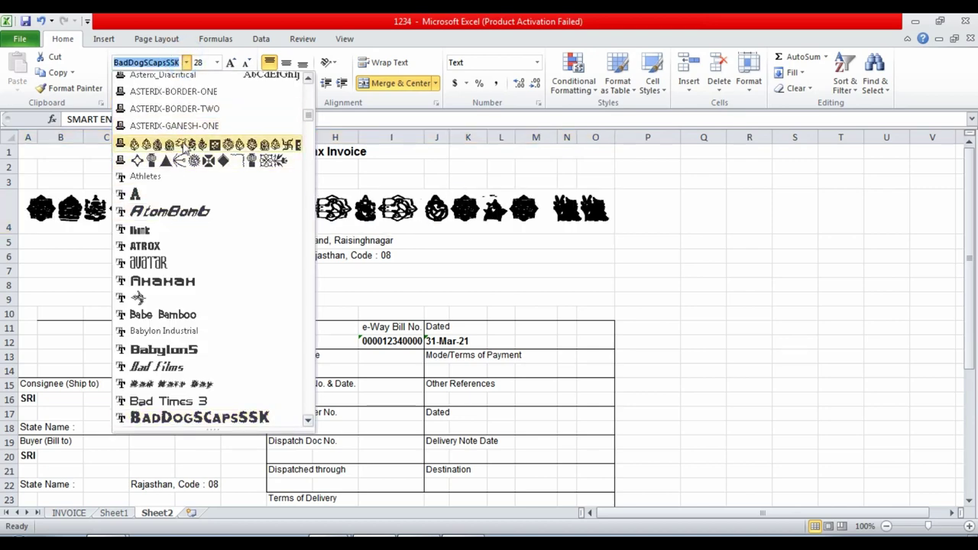
click(202, 248)
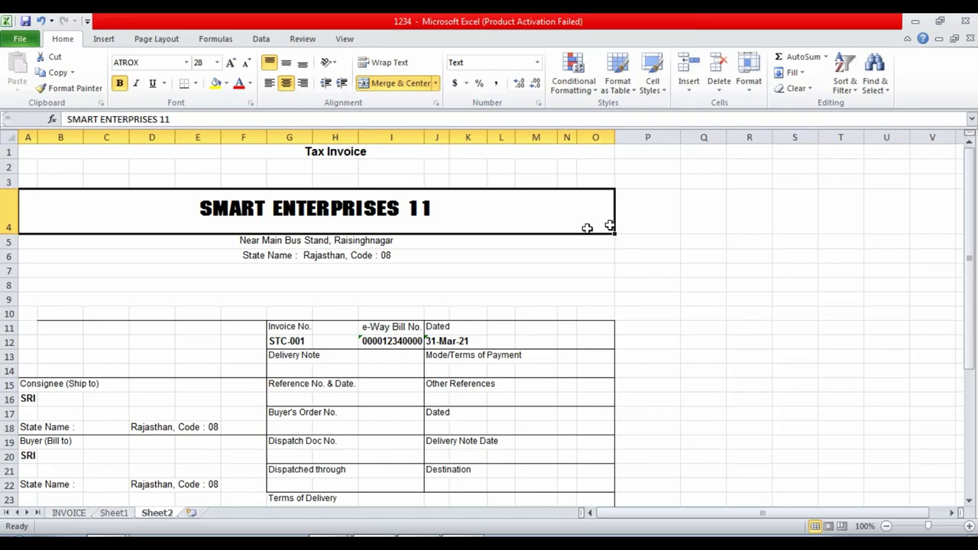
click(500, 291)
click(491, 208)
- Give the SMART ENTERPRISES 11 banner a blue fill and yellow text
click(226, 82)
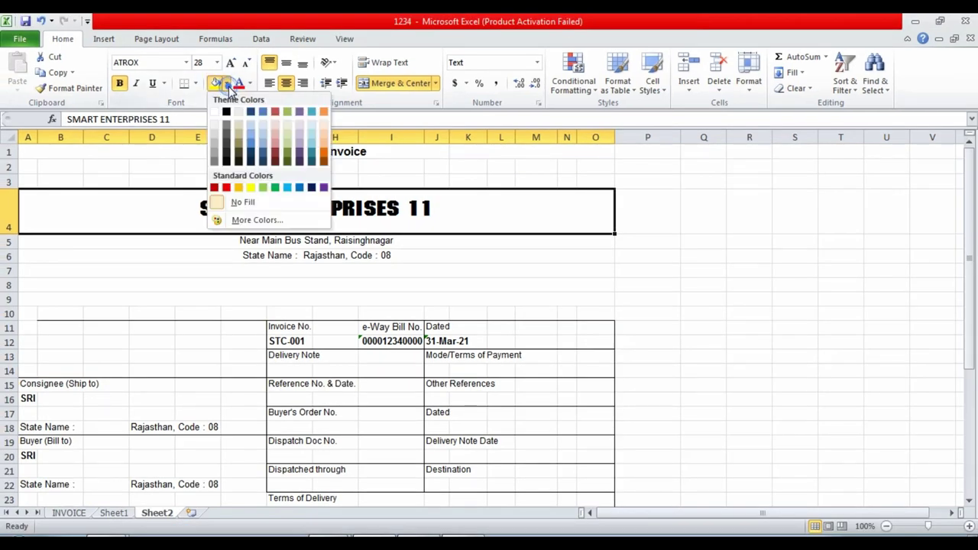
click(300, 188)
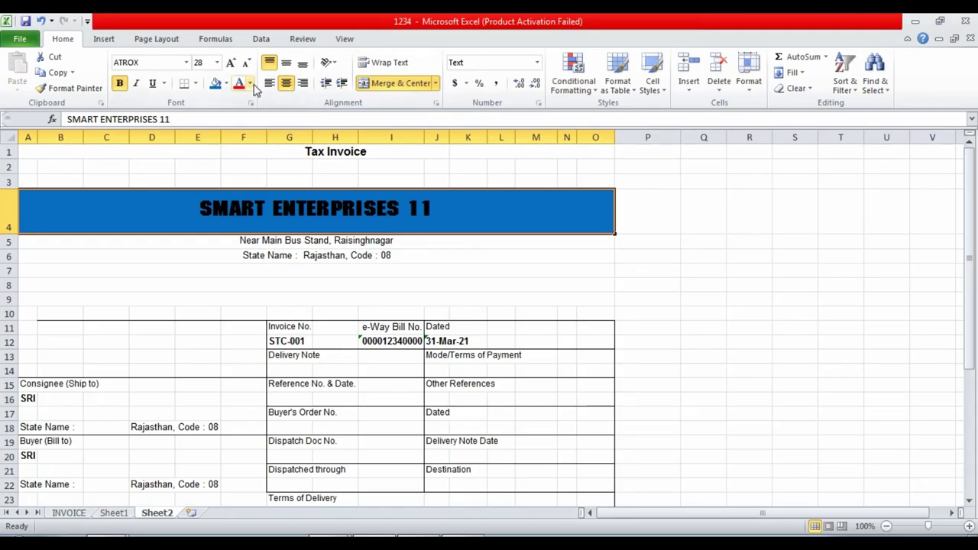
click(250, 84)
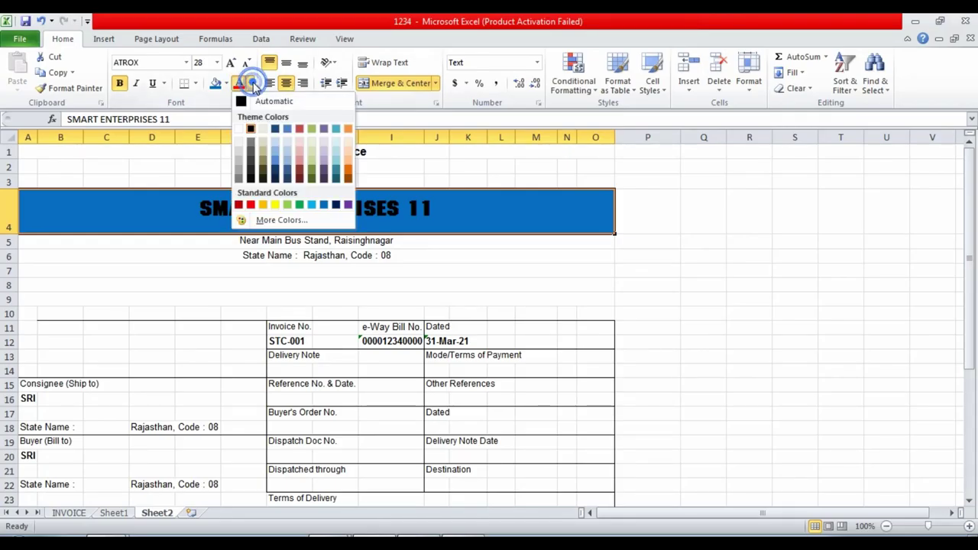
click(275, 205)
click(191, 258)
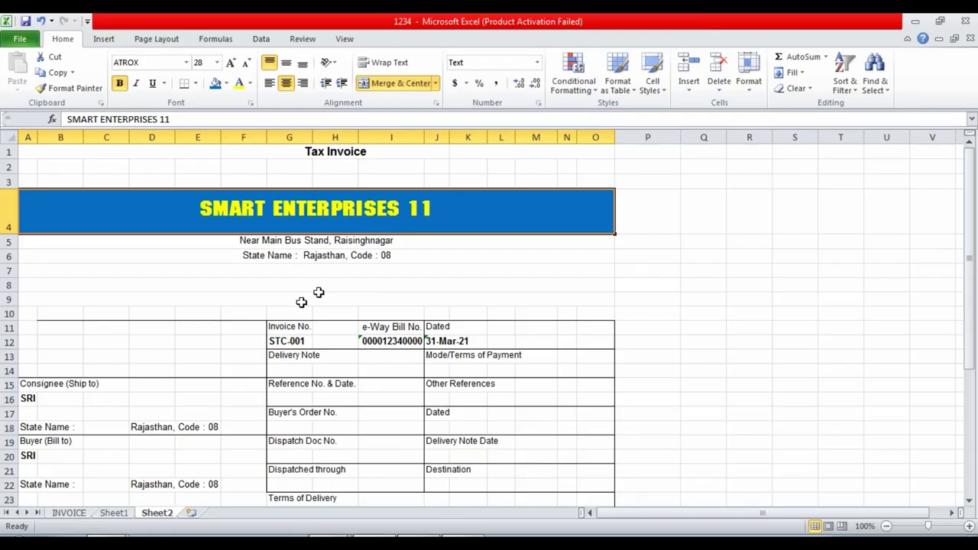
- Increase the address and State Name text in rows 5–6 to 16 point
click(295, 299)
drag(279, 242, 281, 256)
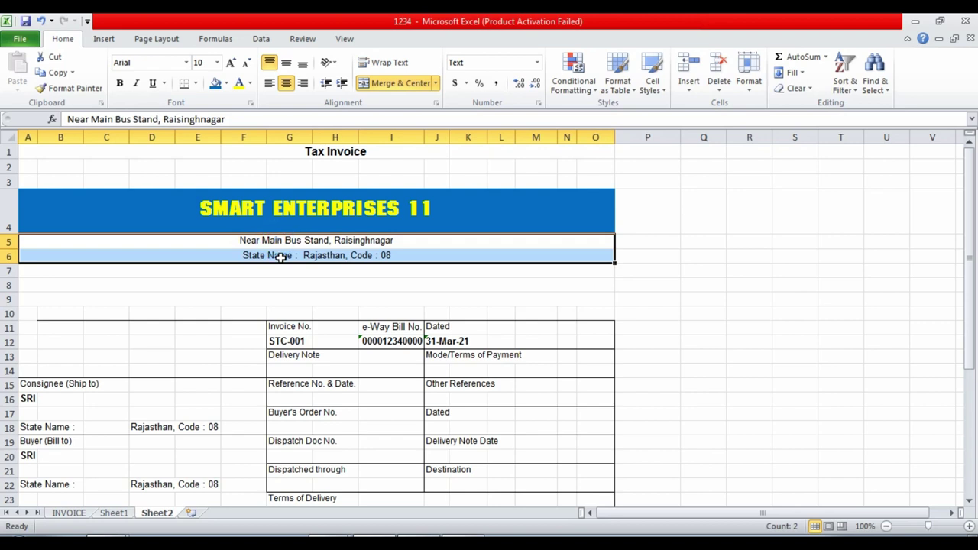
click(231, 62)
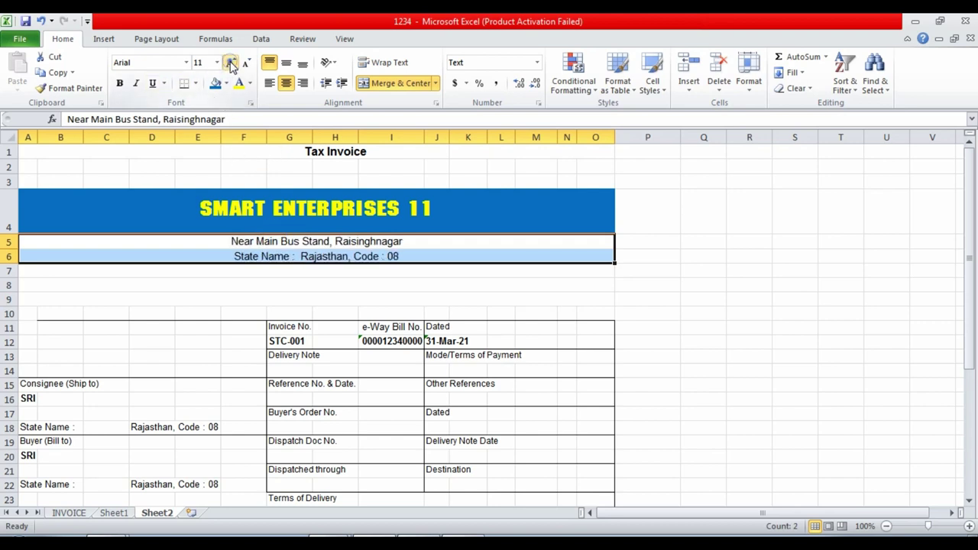
click(231, 62)
click(232, 63)
click(231, 63)
- Make rows 5 and 6 taller and middle-align their text
click(19, 285)
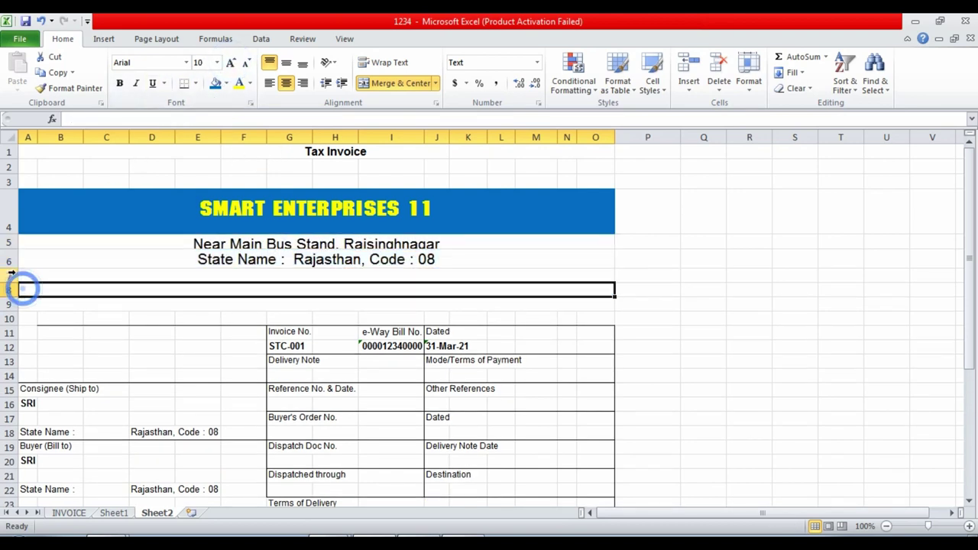
drag(9, 269, 9, 281)
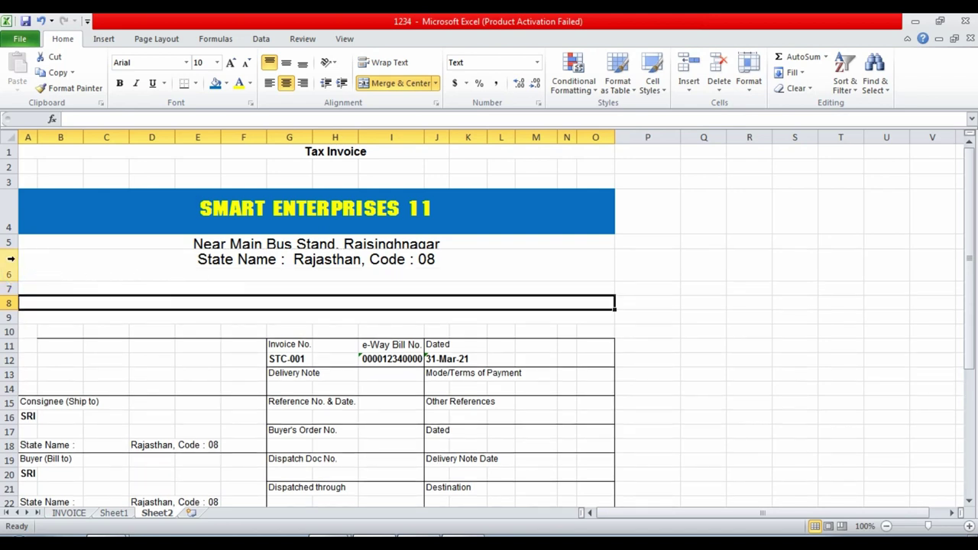
drag(13, 246, 13, 262)
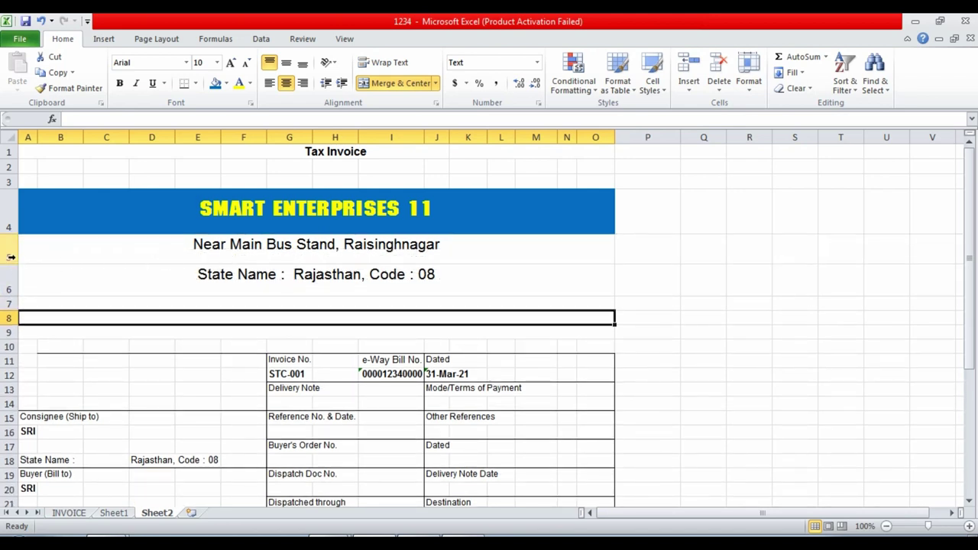
drag(11, 247, 10, 281)
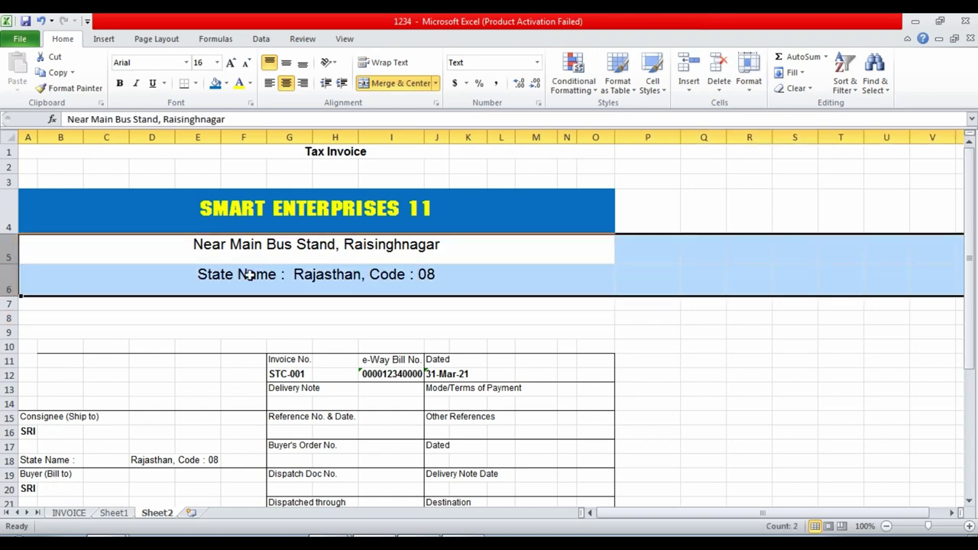
click(286, 62)
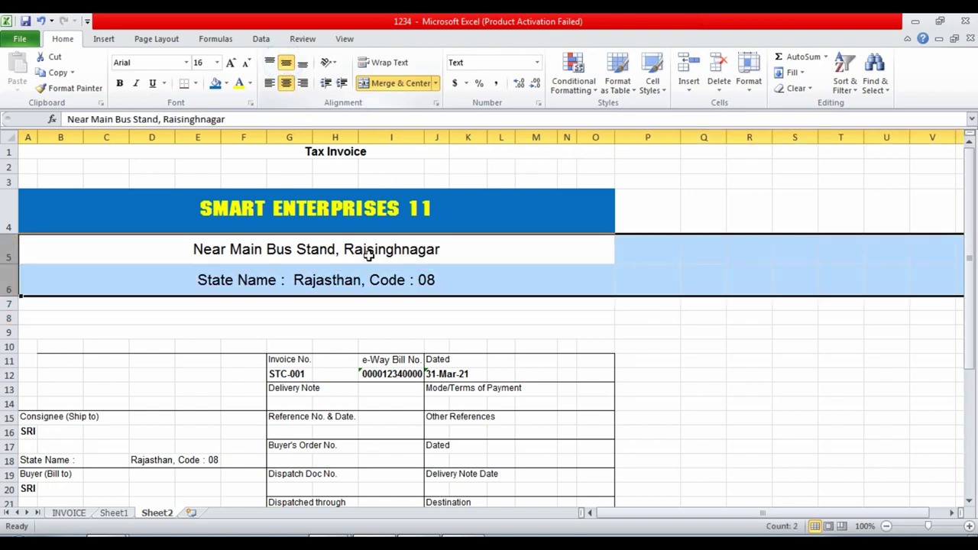
click(397, 282)
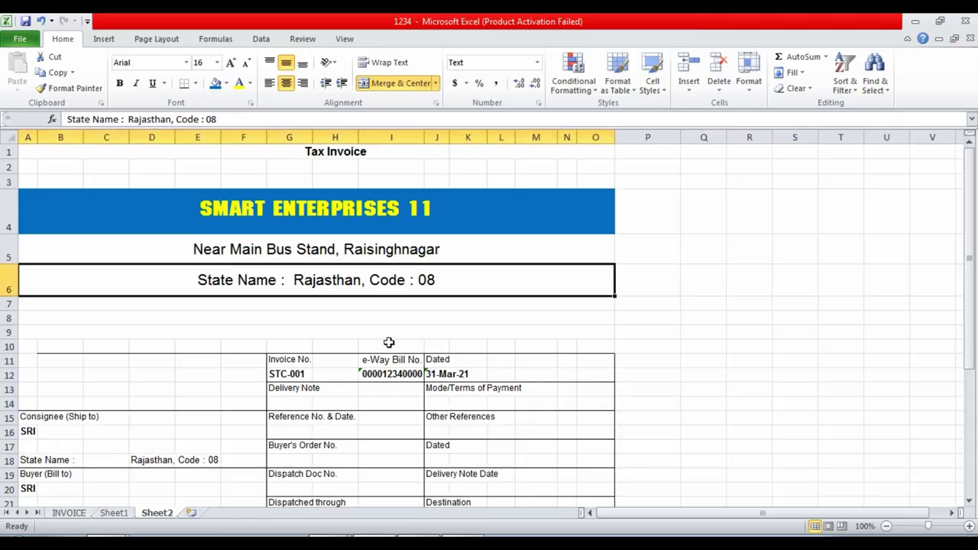
click(389, 343)
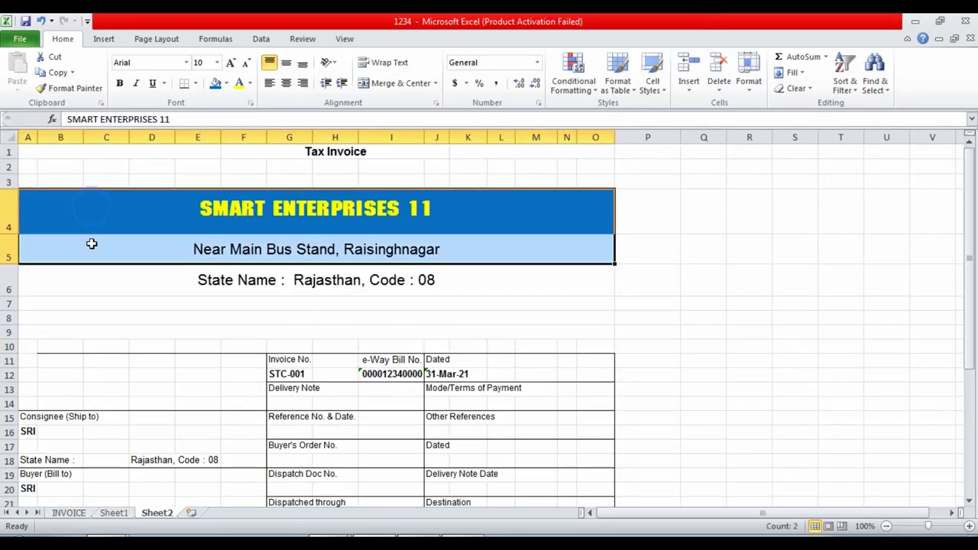
drag(91, 207, 96, 282)
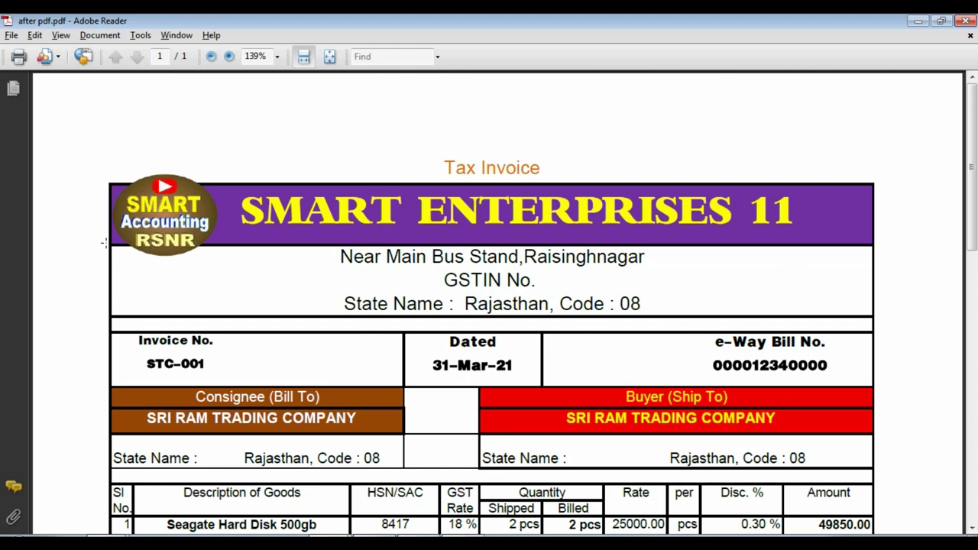
- Put a thick box border around the header block in rows 4 to 6
key(alt+Tab)
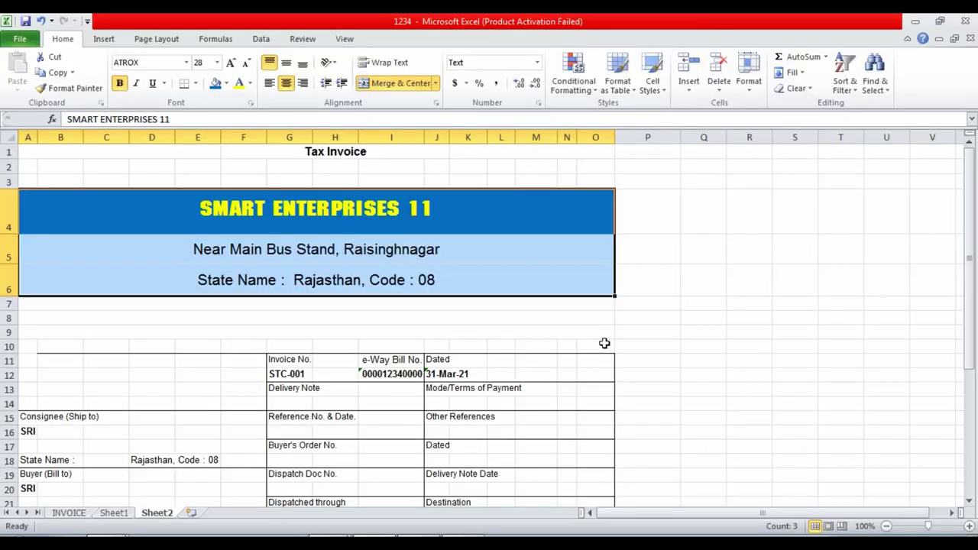
click(202, 373)
mouse_move(69, 218)
mouse_down()
mouse_move(73, 265)
mouse_move(215, 291)
mouse_up()
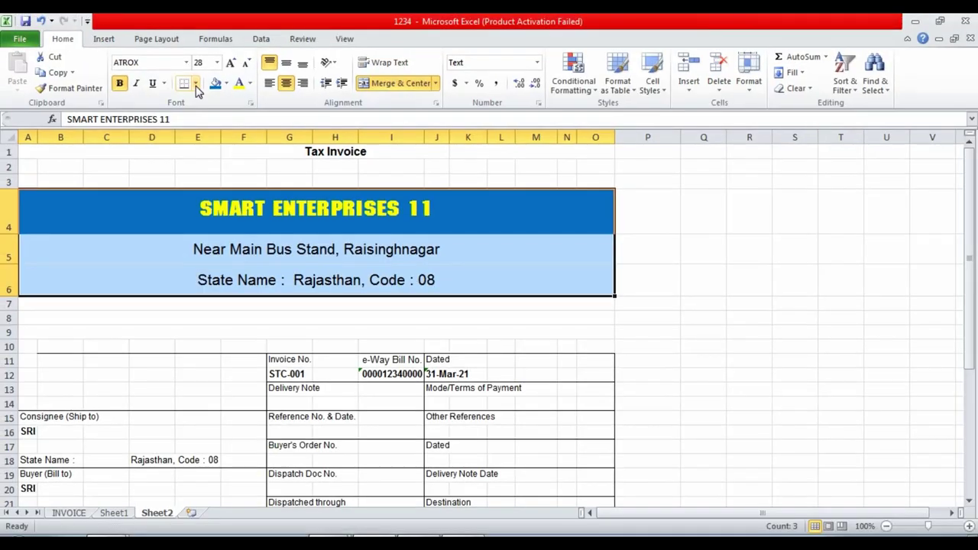
click(195, 83)
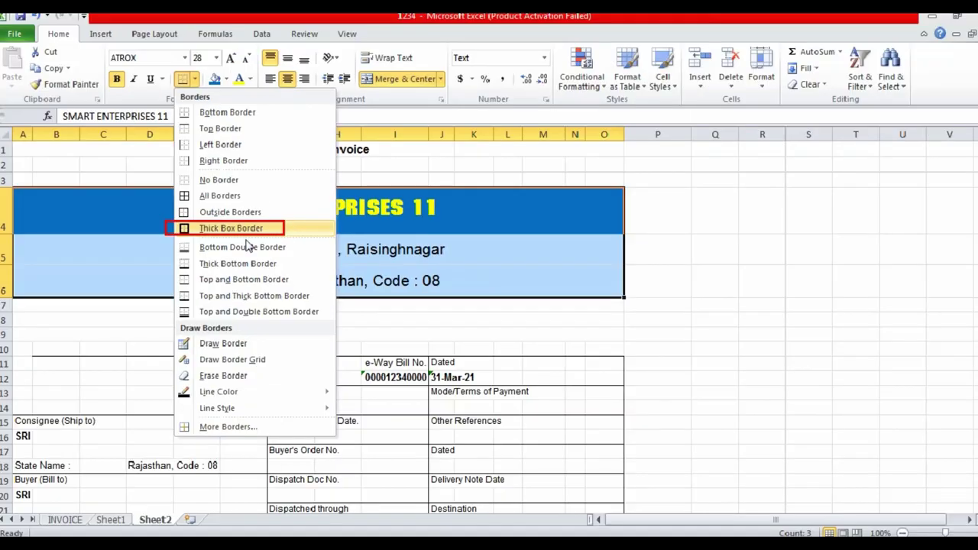
click(233, 223)
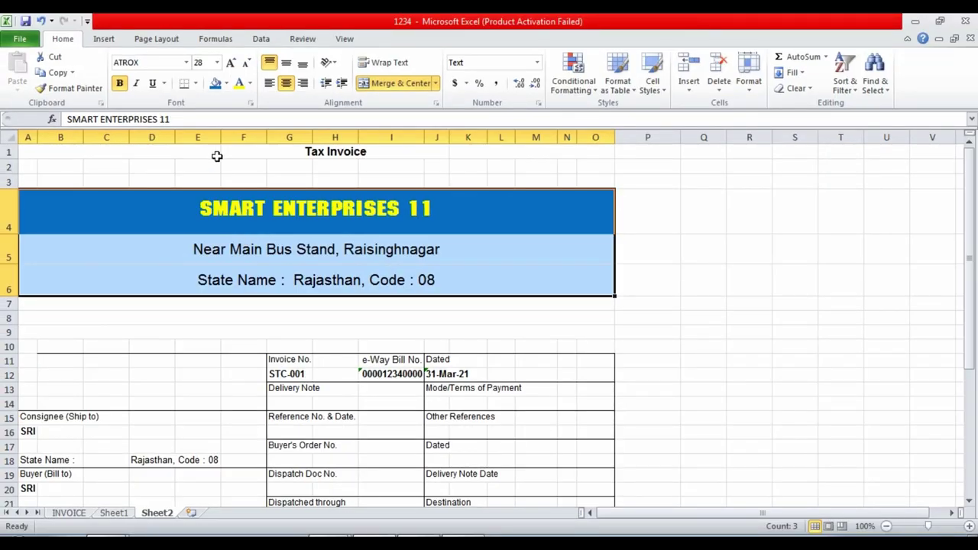
click(195, 83)
click(224, 227)
click(245, 349)
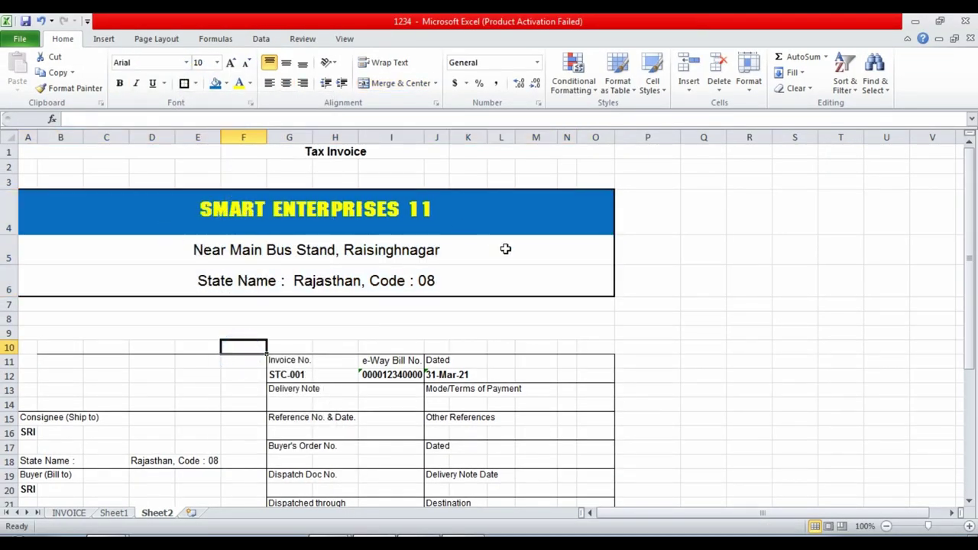
- Add a box border around the company name banner and check it against the PDF
click(126, 217)
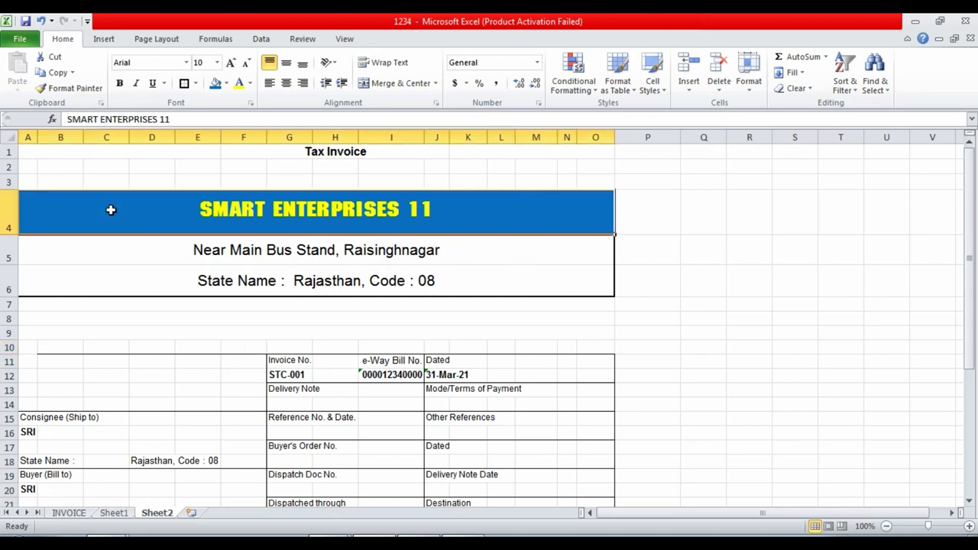
click(184, 84)
click(188, 266)
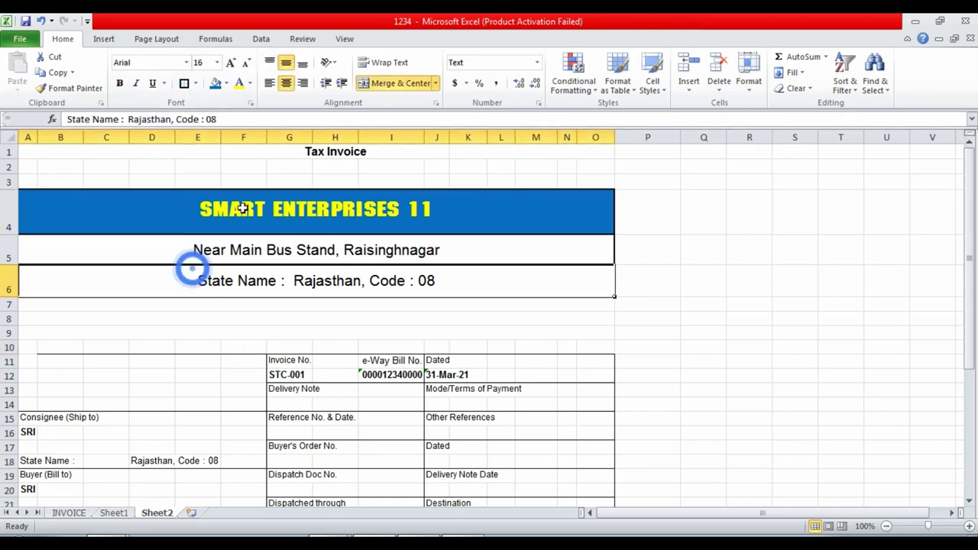
click(259, 353)
key(alt+Tab)
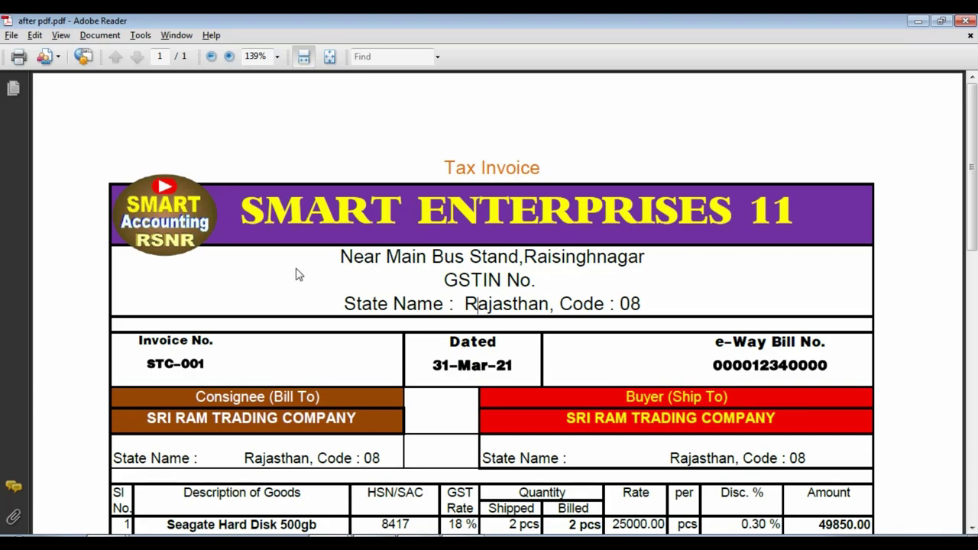
scroll(332, 338, down, 1)
scroll(332, 338, down, 2)
key(alt+Tab)
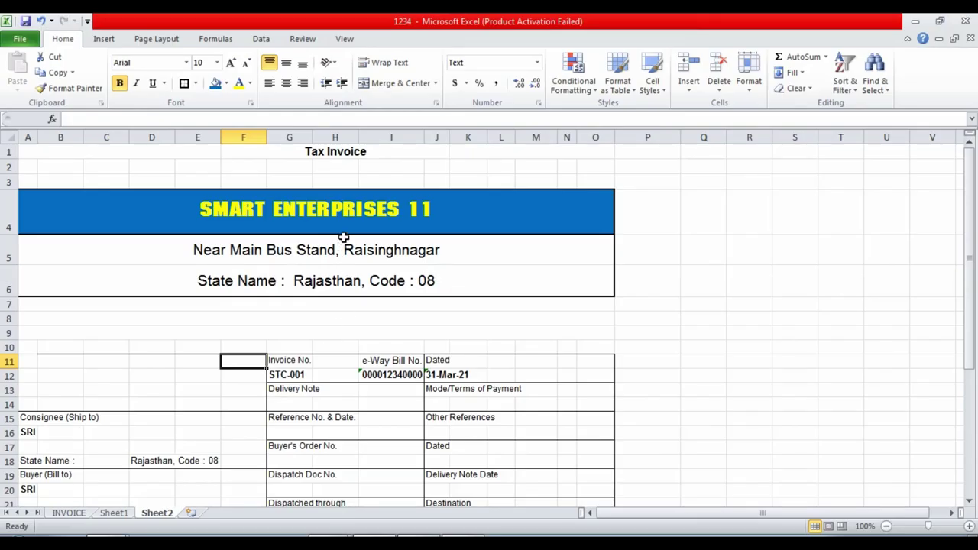
click(322, 155)
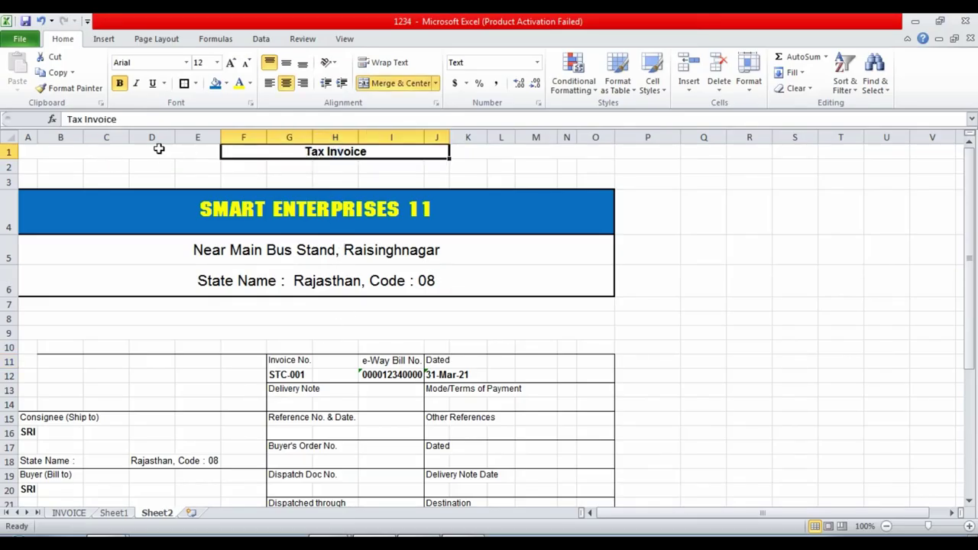
- Try merging row 1 around the Tax Invoice title, then undo it
drag(47, 152, 522, 151)
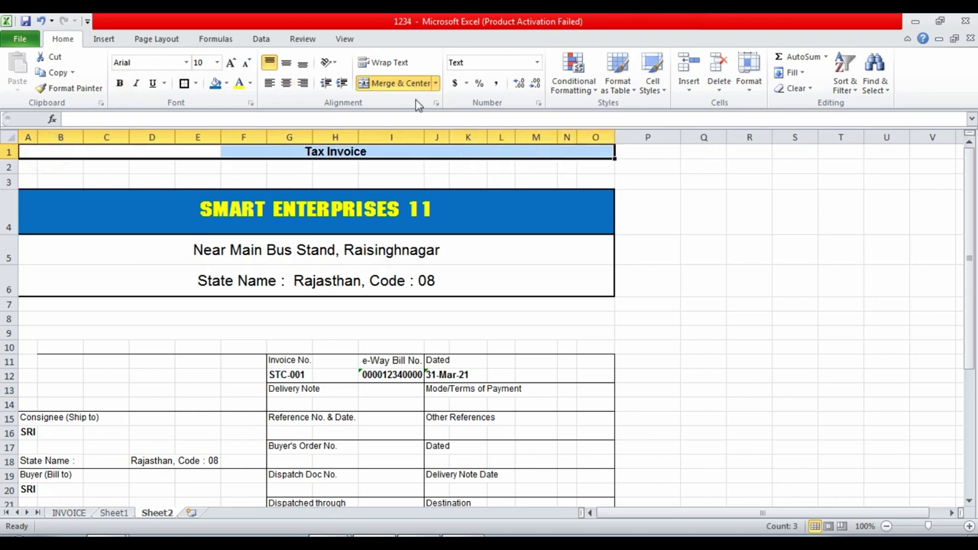
click(367, 84)
click(367, 241)
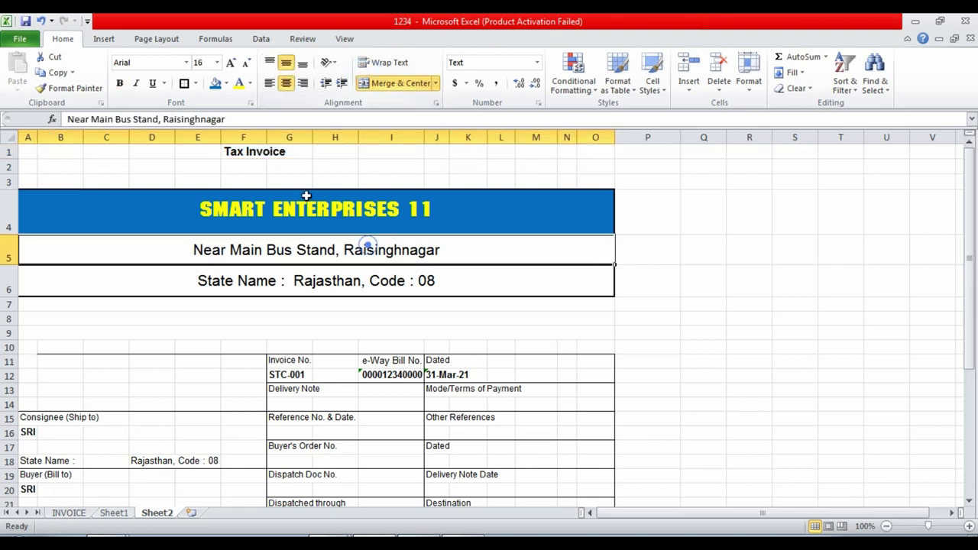
click(293, 157)
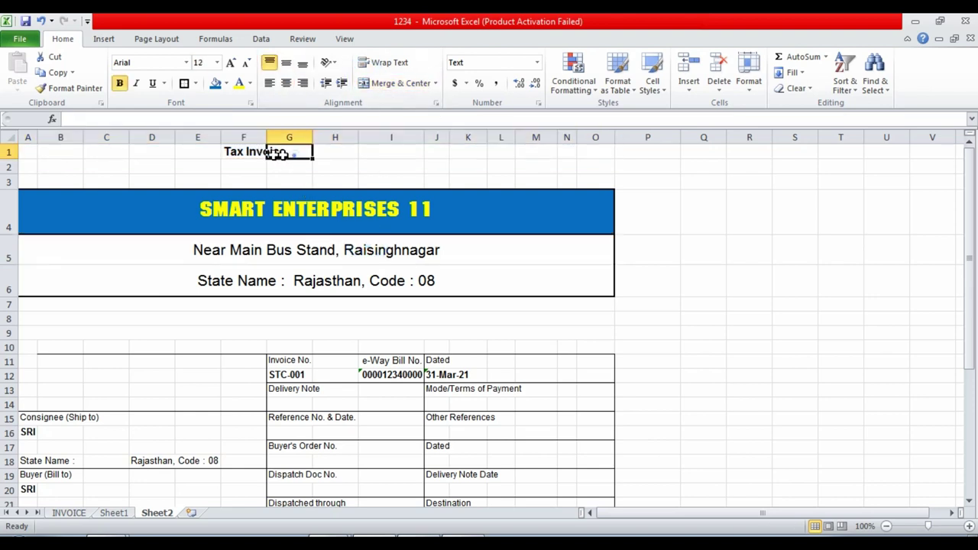
click(229, 151)
key(ctrl+z)
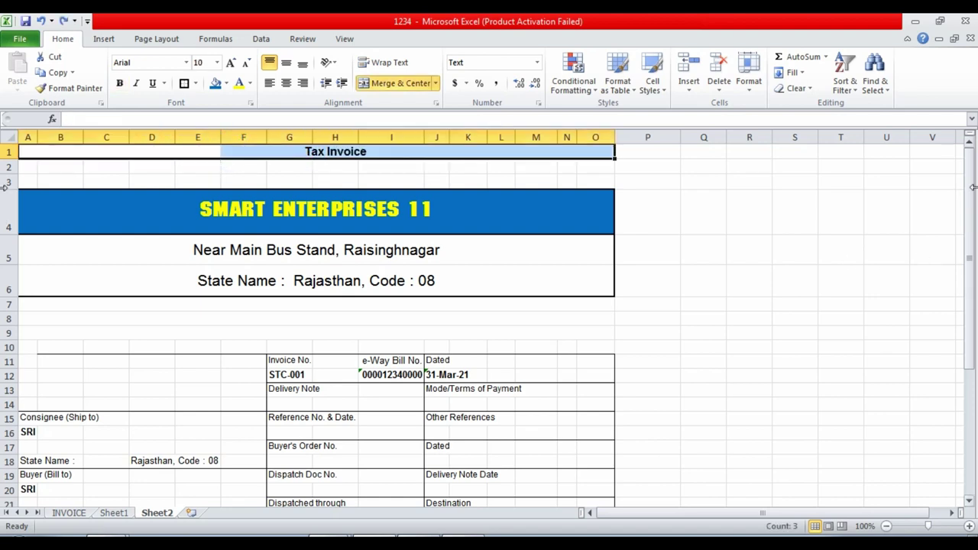
click(397, 82)
- Move Tax Invoice into A1 and merge and centre it across A1:O1
click(282, 191)
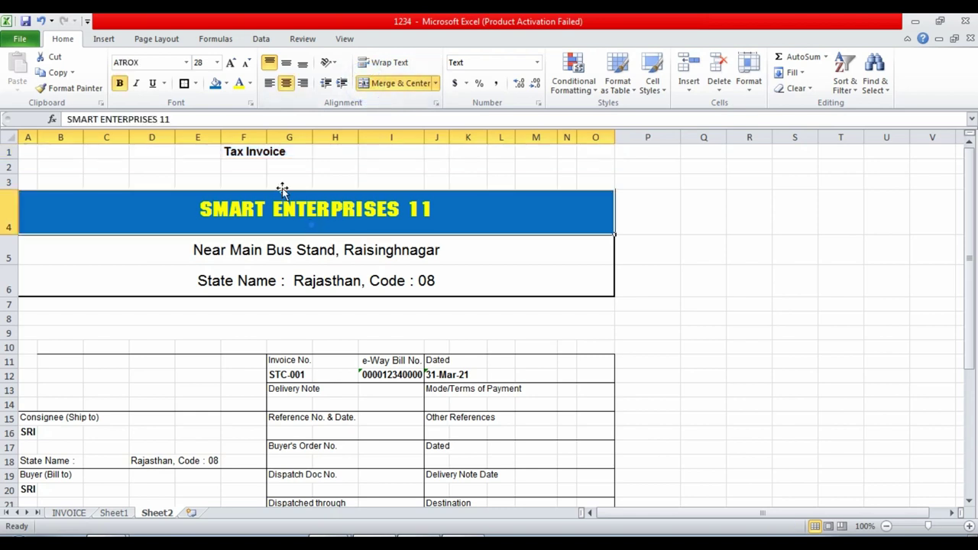
click(234, 151)
key(ctrl+x)
key(Left)
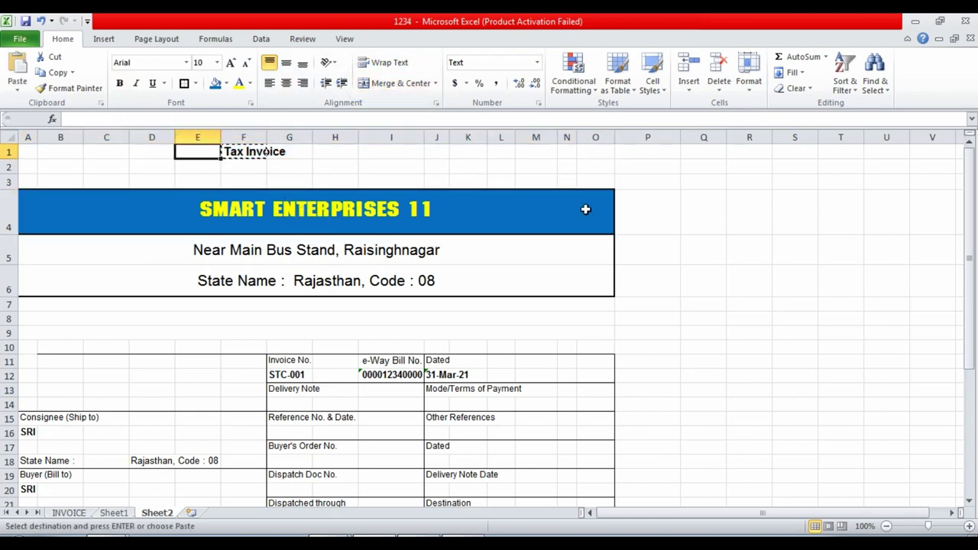
key(Left)
key(Left)
key(Left)
key(Left)
key(ctrl+v)
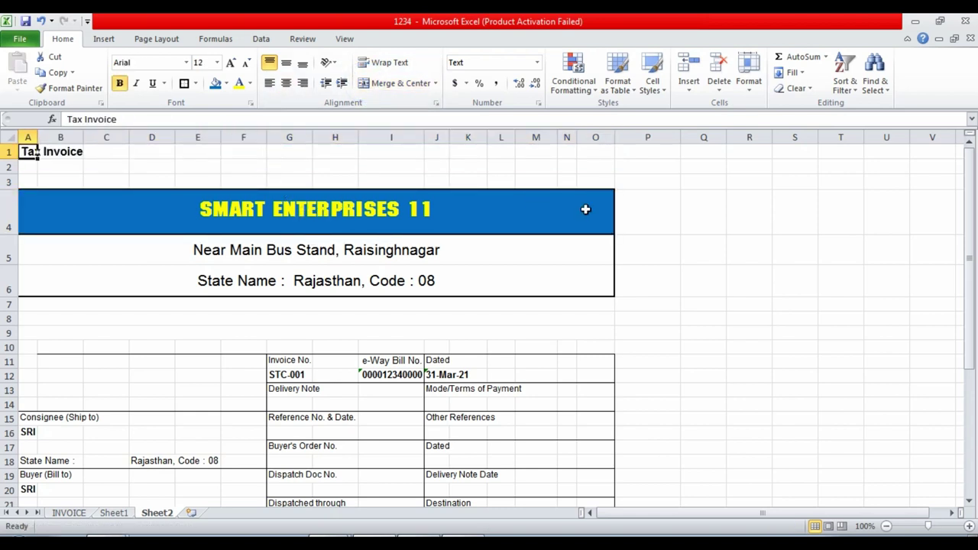
key(shift+Right)
key(shift+Right)
key(shift+Right)
key(shift+Right)
key(shift+Right)
key(shift+Right)
key(shift+Right)
key(shift+Right)
key(shift+Right)
key(shift+Right)
key(shift+Right)
key(shift+Right)
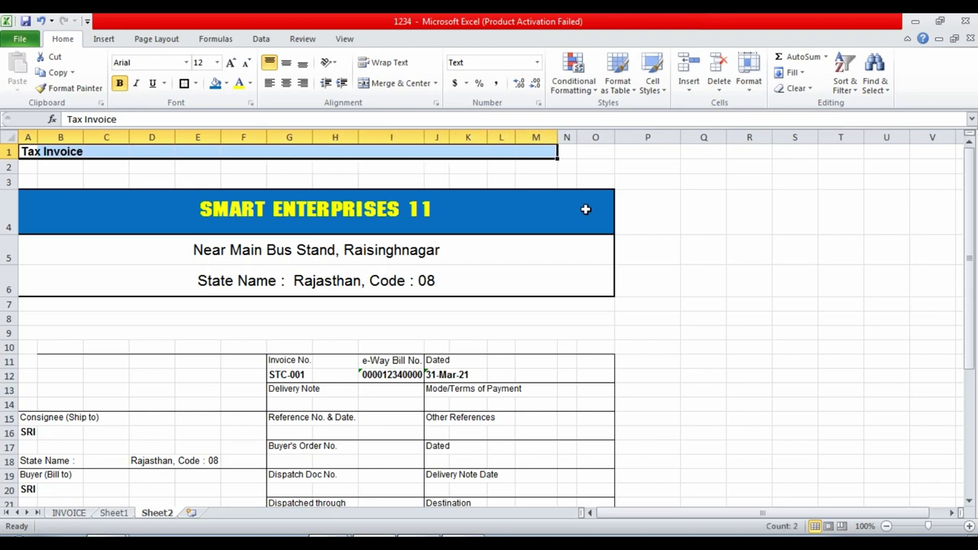
key(shift+Right)
key(shift+Right)
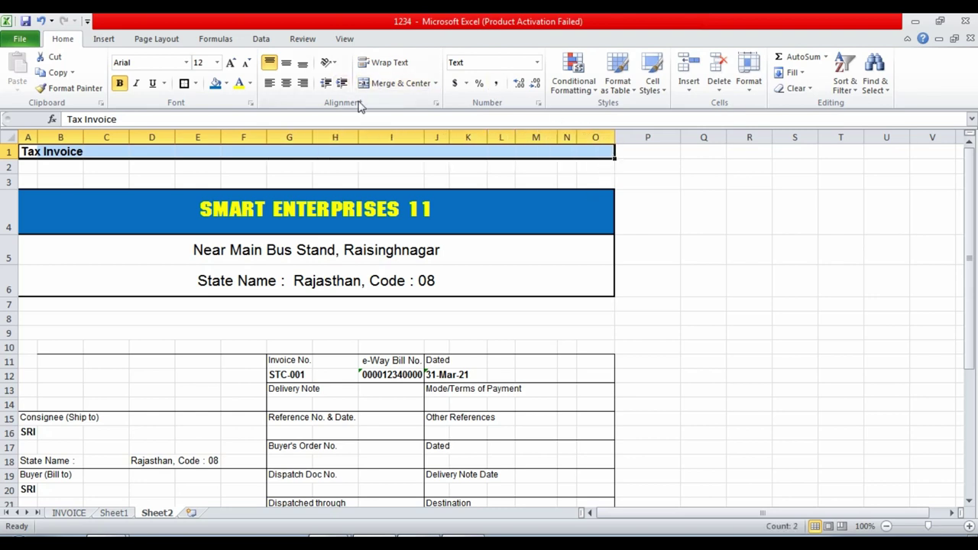
click(387, 86)
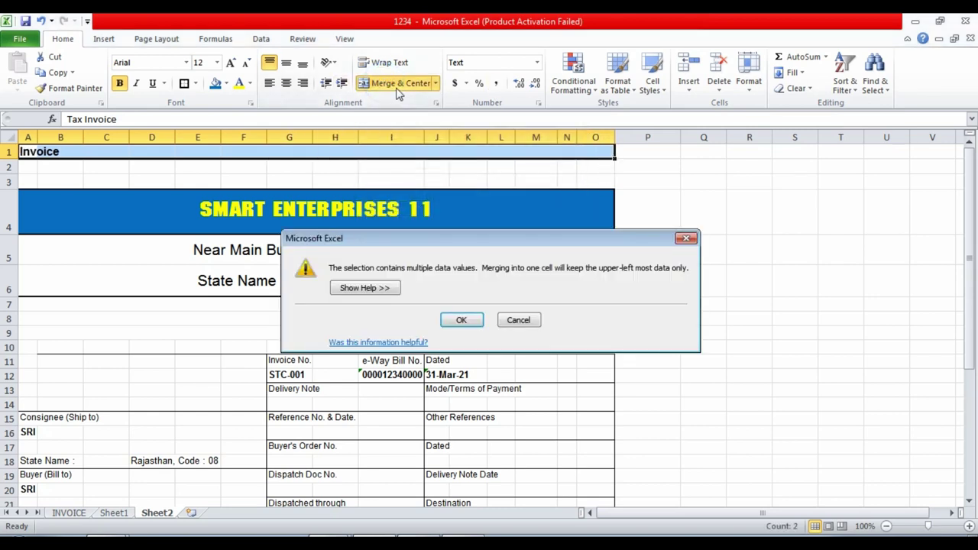
click(463, 319)
click(345, 302)
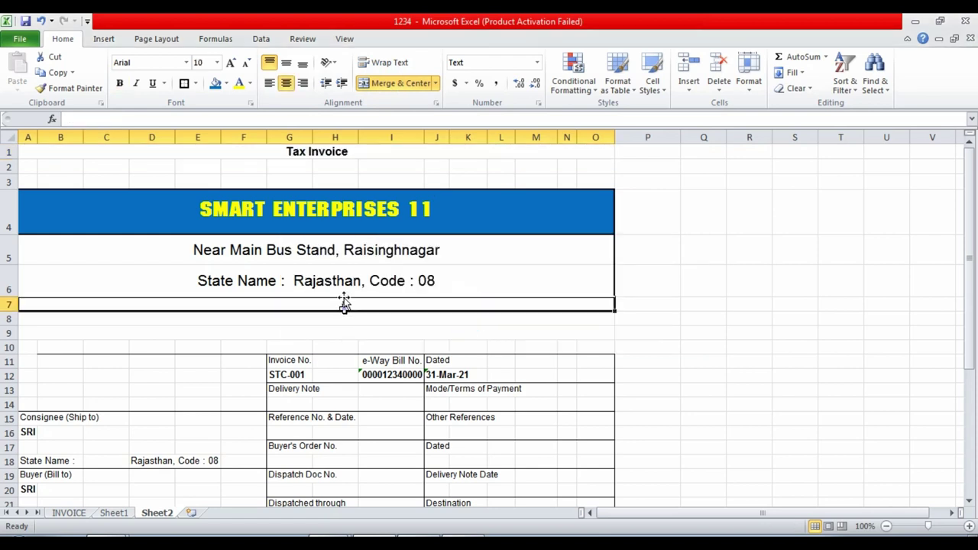
click(327, 152)
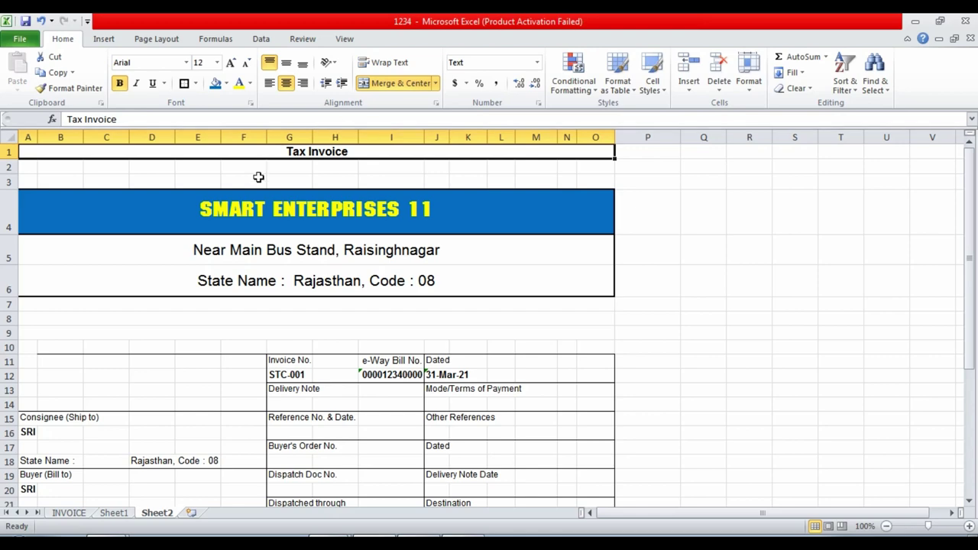
click(287, 194)
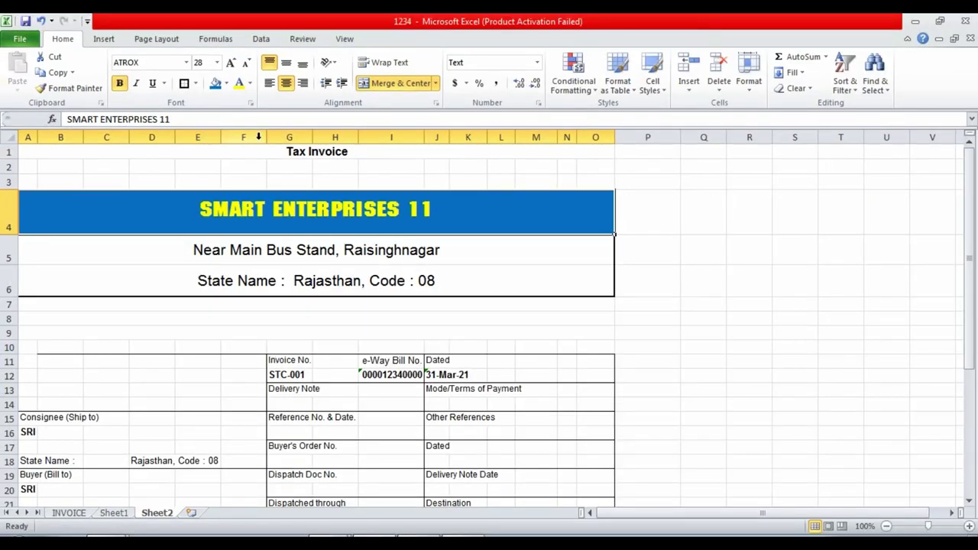
- Delete blank rows 2 and 3 so SMART ENTERPRISES 11 moves up under Tax Invoice
drag(10, 166, 11, 177)
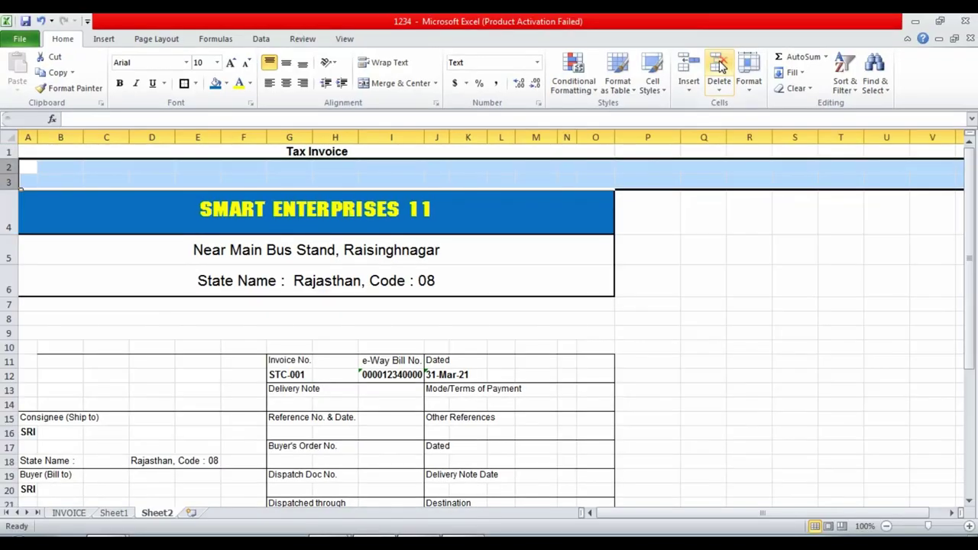
click(719, 67)
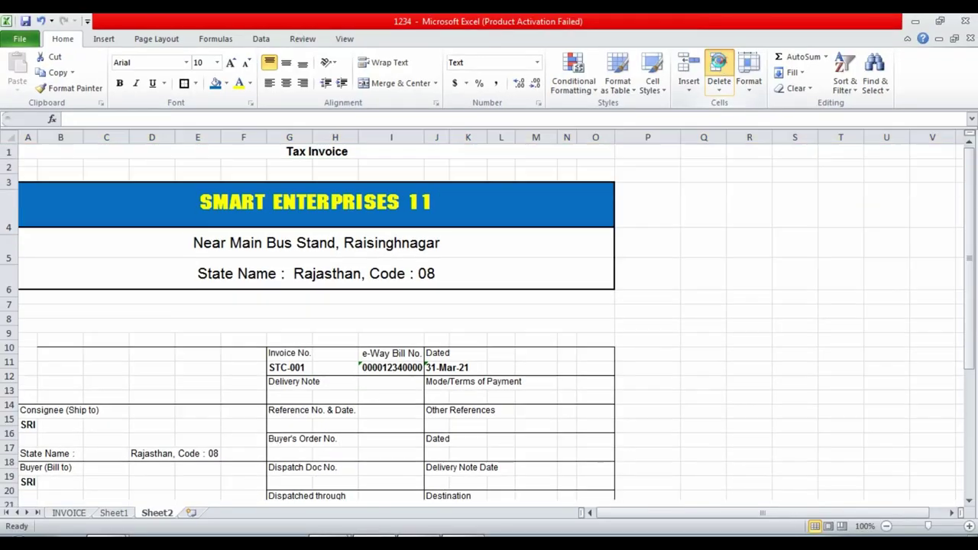
click(719, 67)
click(748, 302)
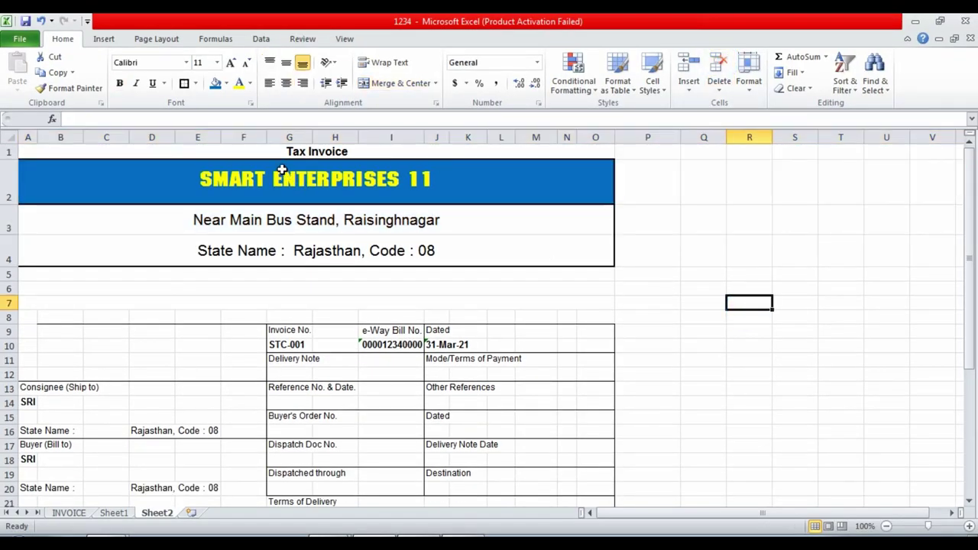
- Make the Tax Invoice title red and enlarge it to size 18
click(323, 153)
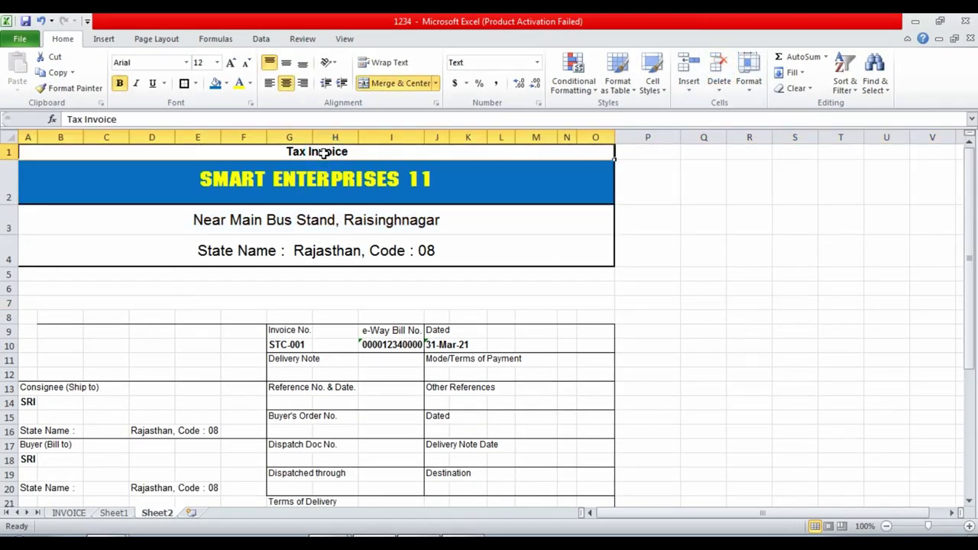
click(230, 62)
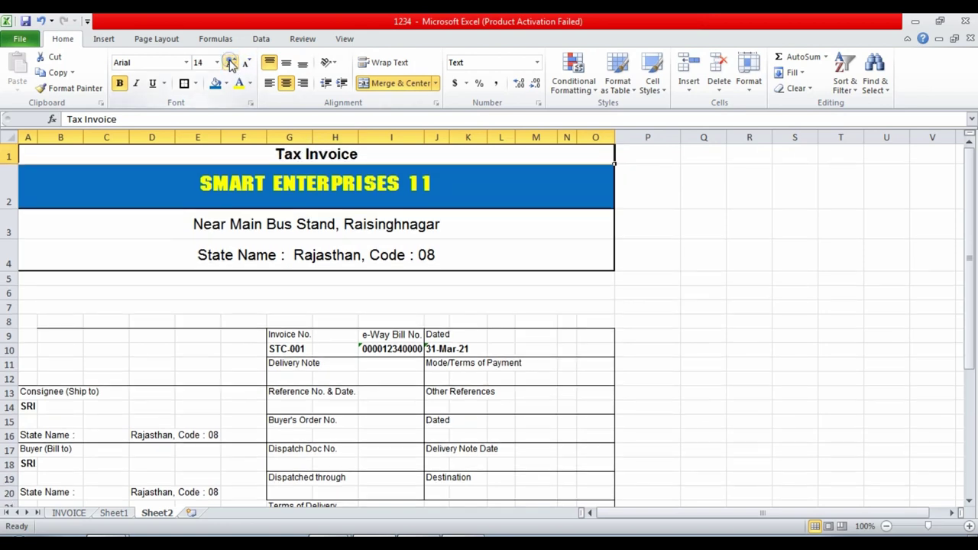
click(230, 62)
click(230, 62)
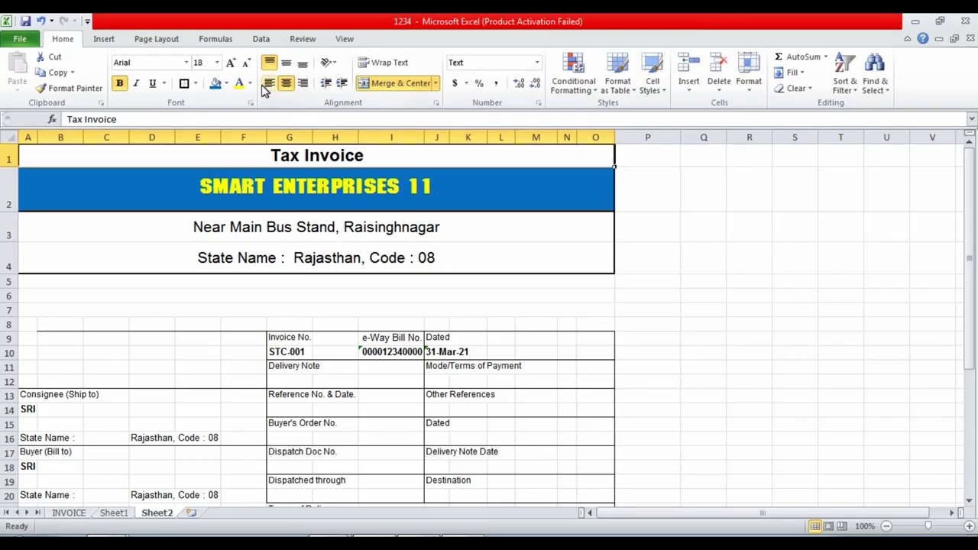
click(250, 84)
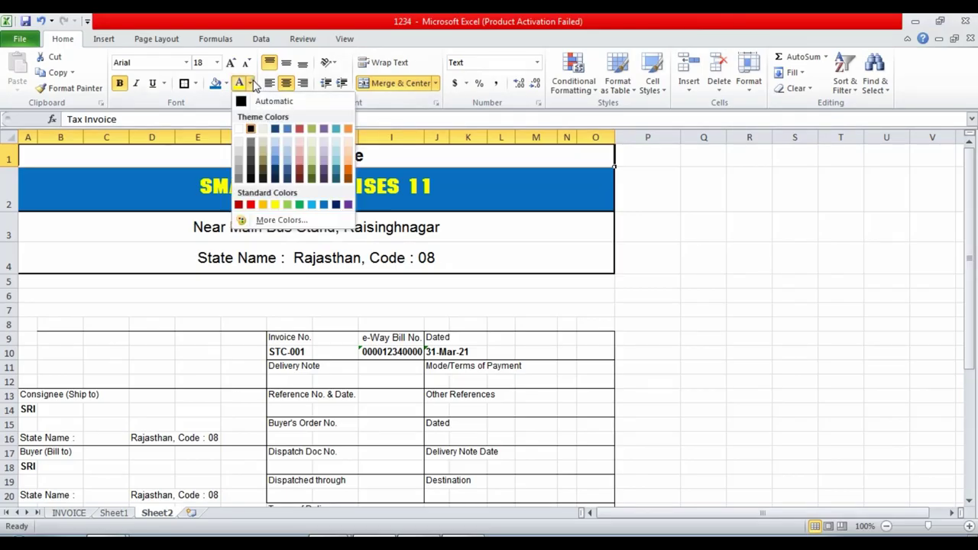
click(250, 205)
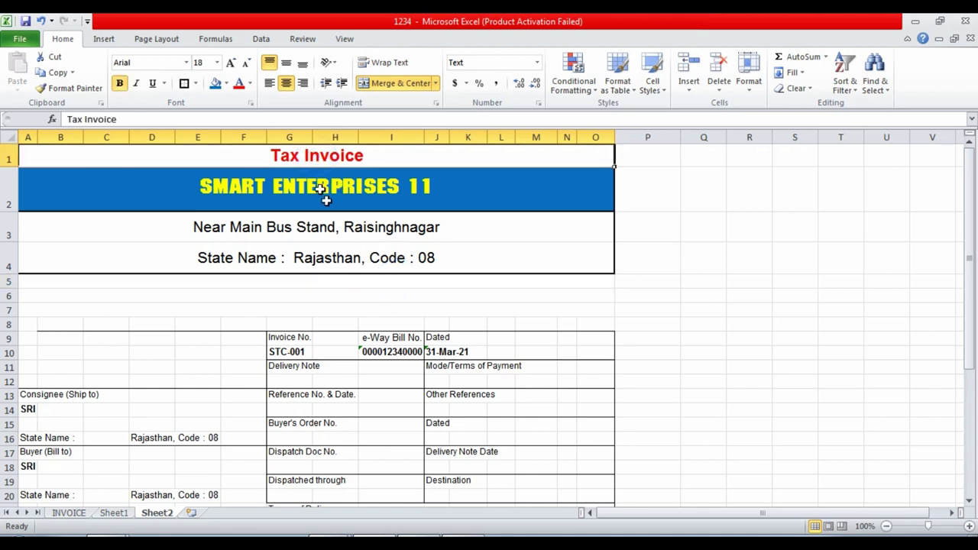
- Enlarge the SMART ENTERPRISES 11 banner to size 48 and centre it vertically
click(325, 191)
click(231, 63)
click(231, 62)
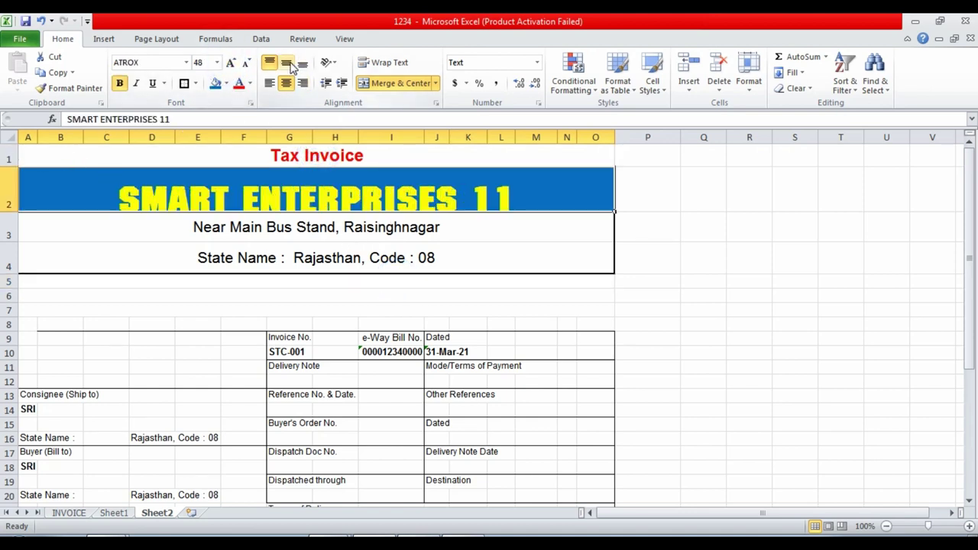
click(286, 63)
click(351, 230)
click(235, 191)
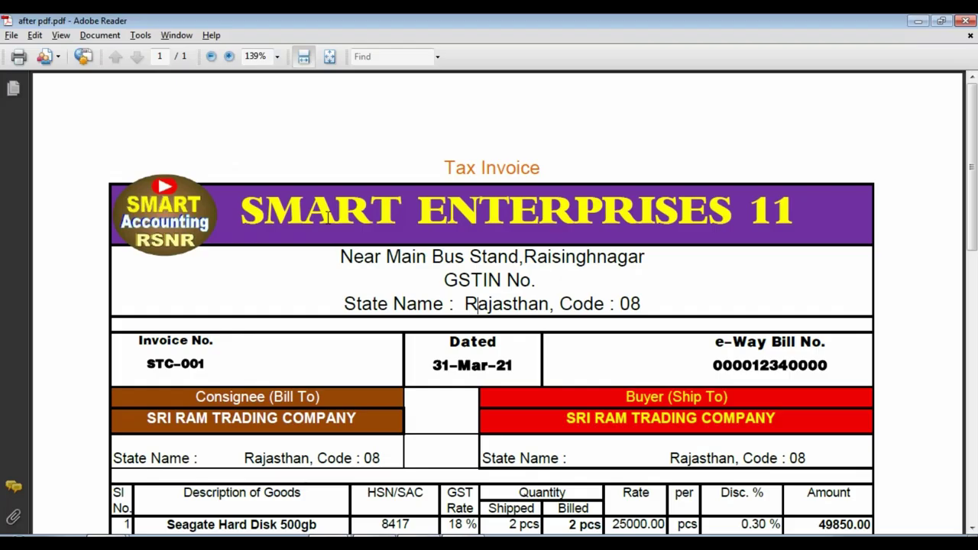
- Scroll the reference invoice PDF down to its tax totals, then return to the Excel workbook
scroll(321, 298, down, 2)
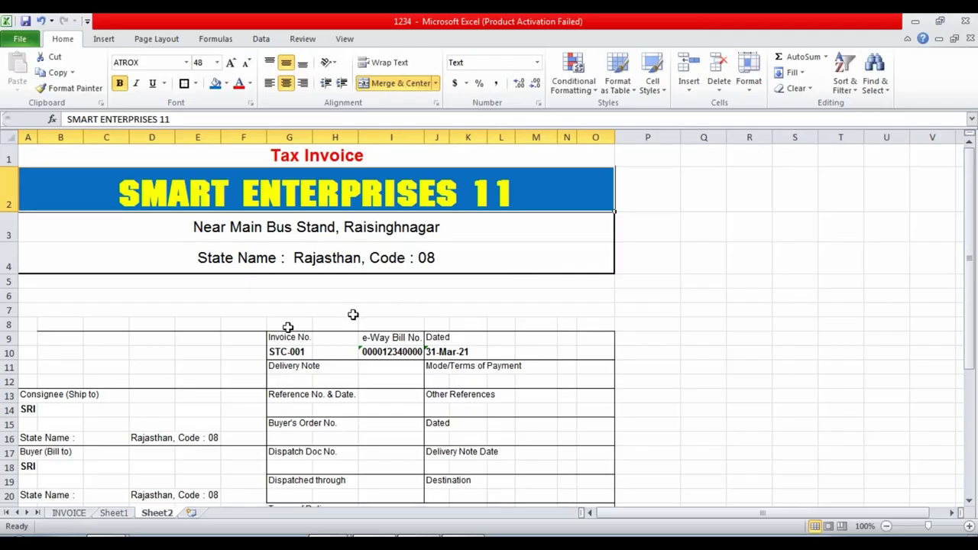
scroll(349, 313, down, 3)
scroll(183, 338, up, 1)
scroll(123, 273, up, 1)
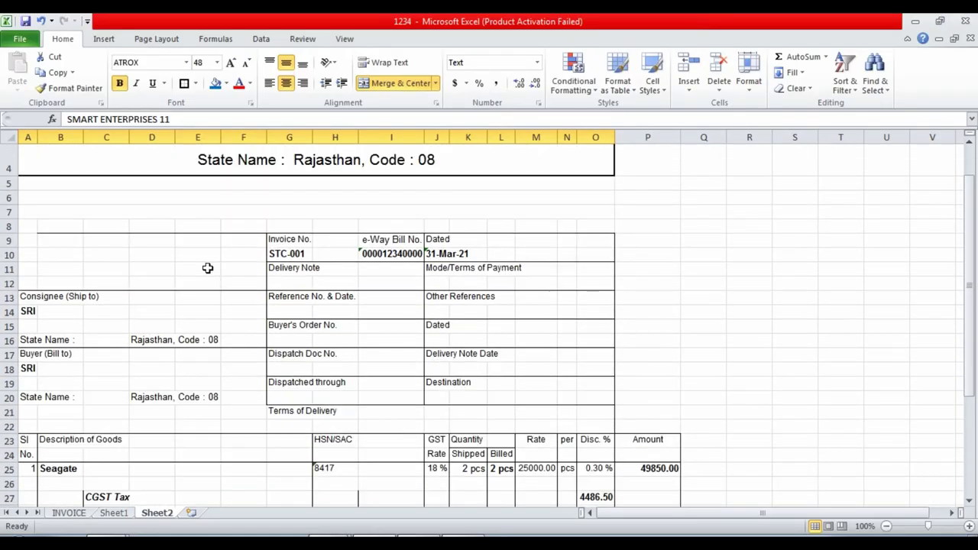
scroll(281, 255, up, 1)
key(alt+Tab)
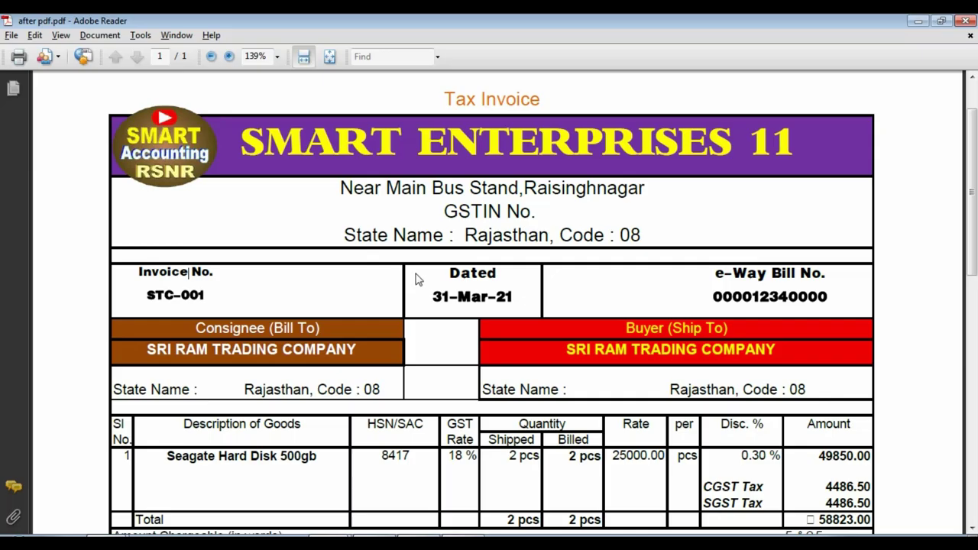
key(alt+Tab)
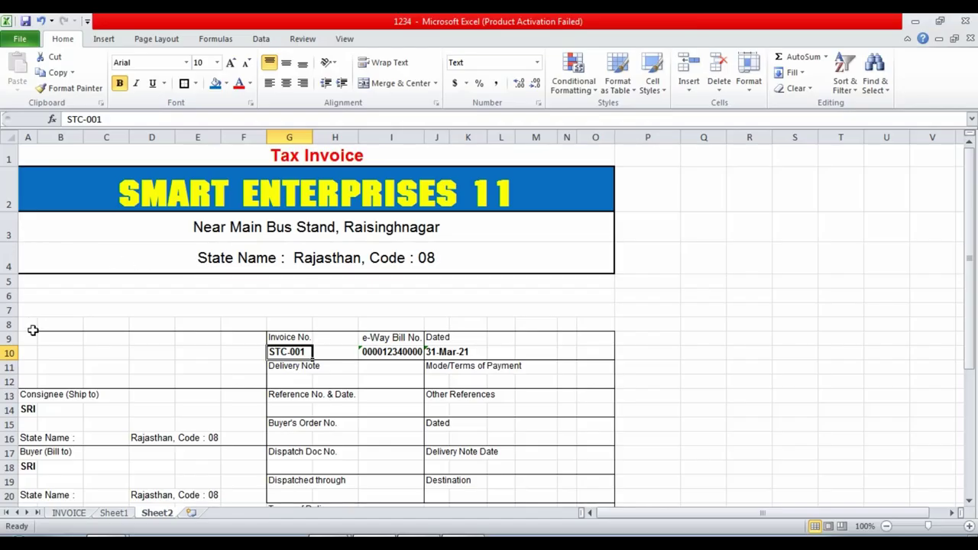
- Unmerge the blank rows 5 to 7 beneath the company header, comparing with the reference PDF
drag(23, 280, 83, 312)
click(94, 311)
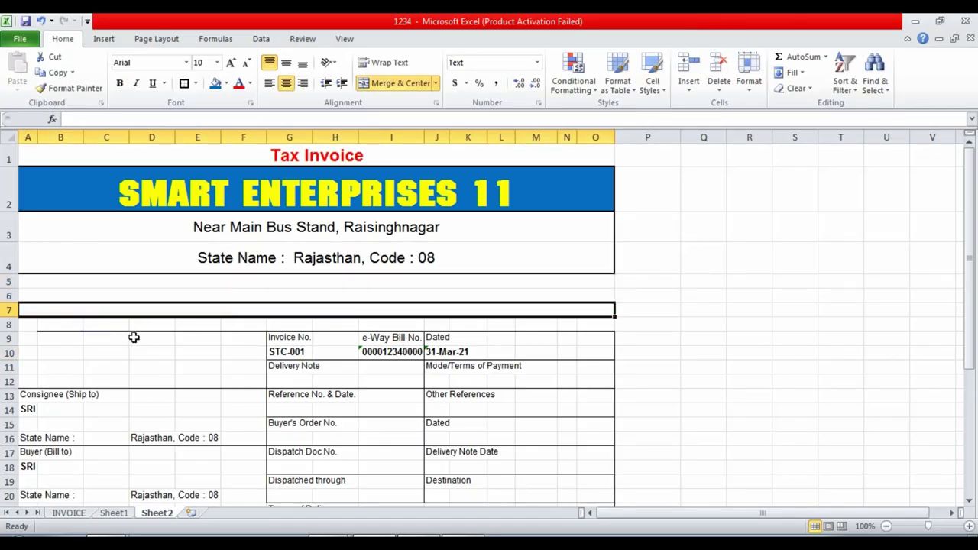
key(alt+Tab)
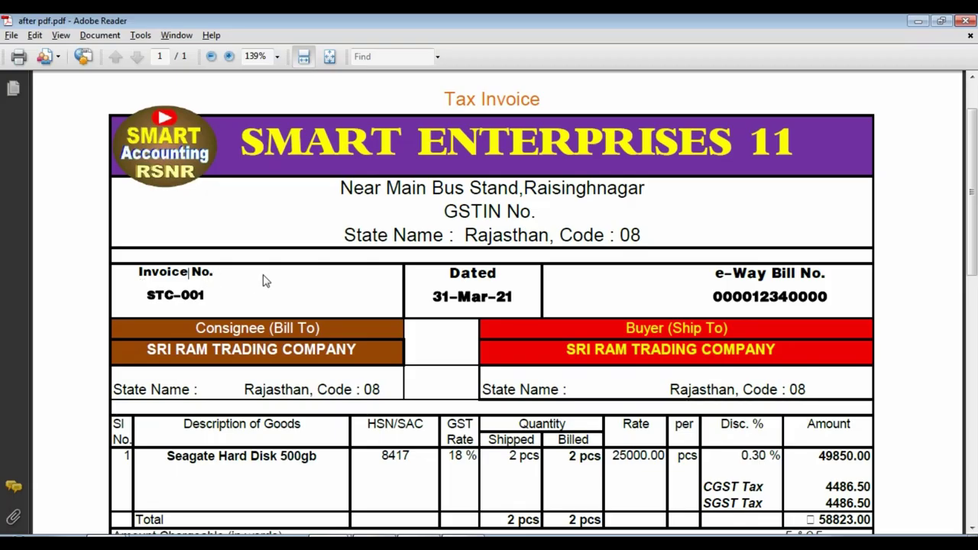
key(alt+Tab)
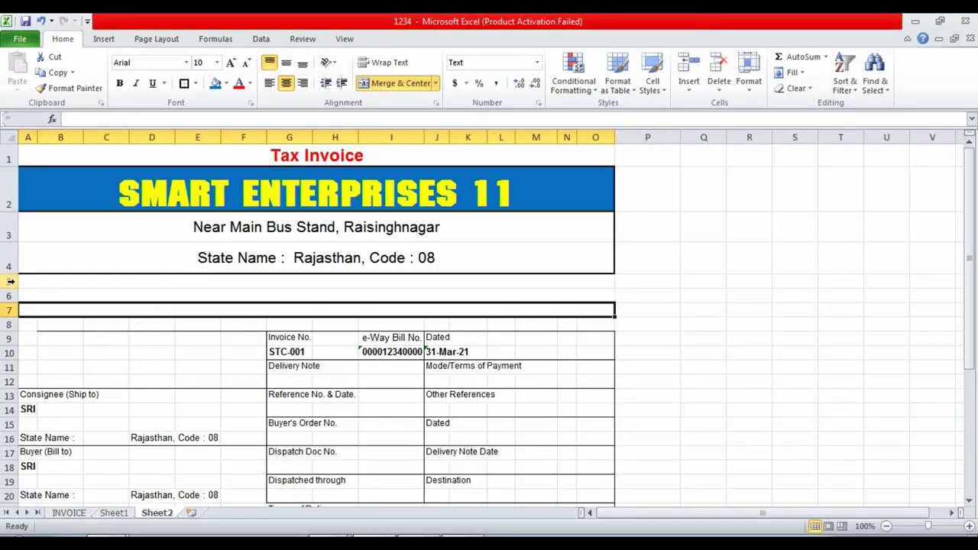
click(57, 345)
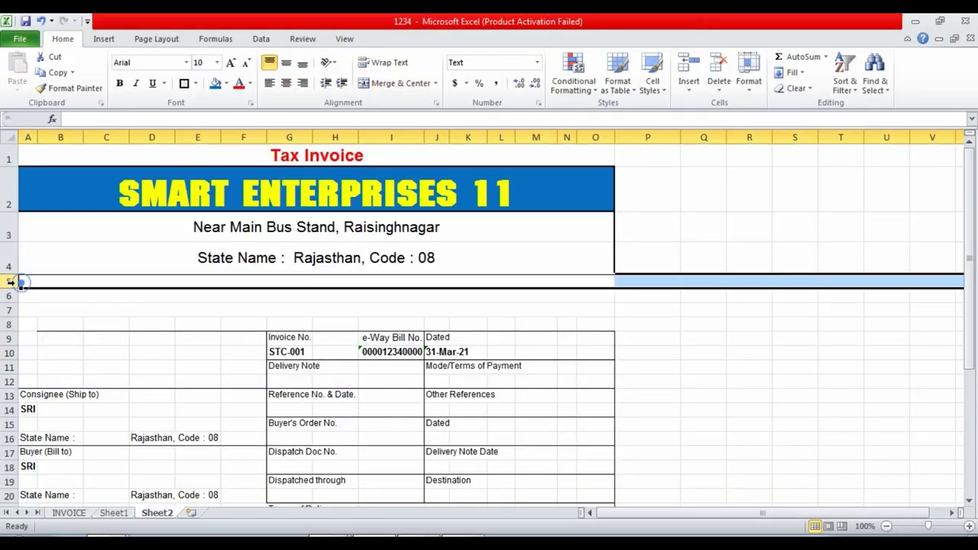
drag(11, 281, 11, 310)
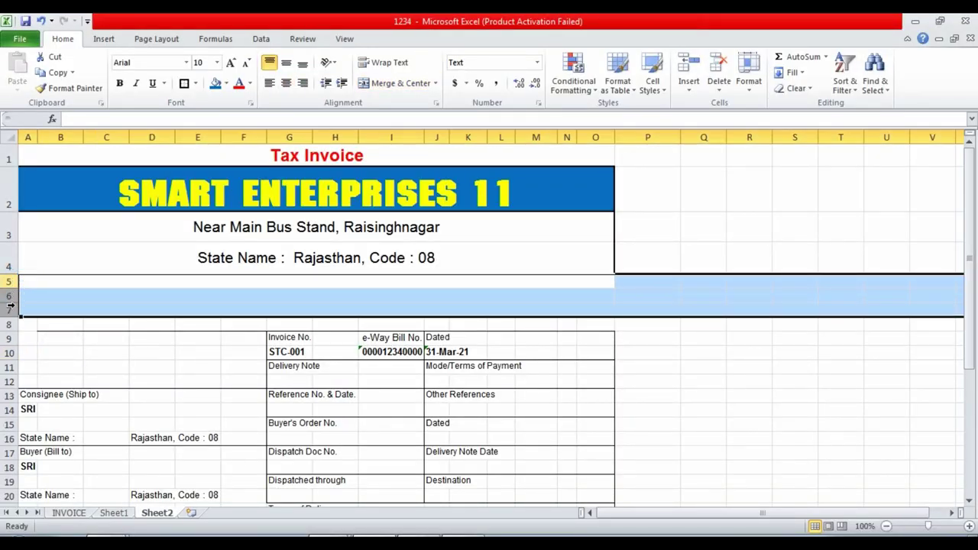
click(391, 87)
click(229, 402)
click(151, 294)
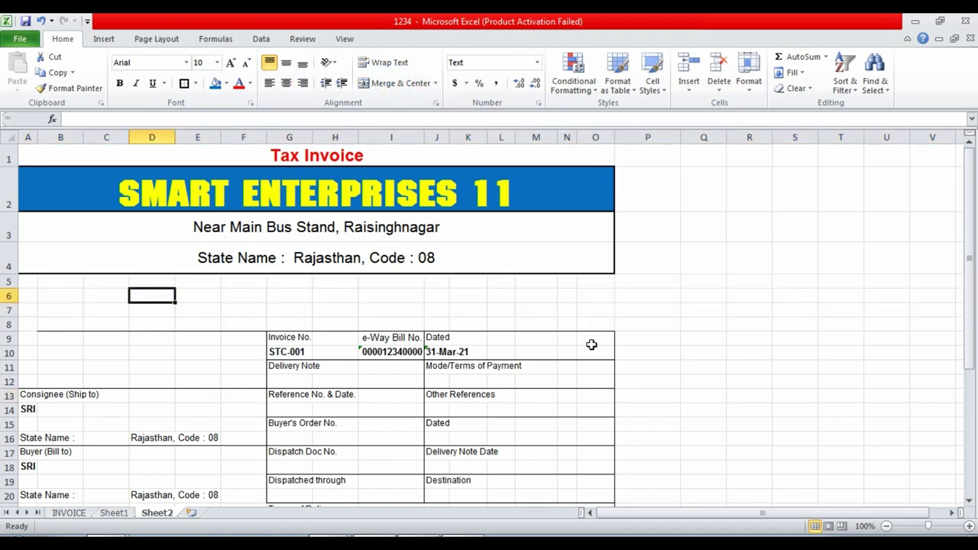
click(706, 324)
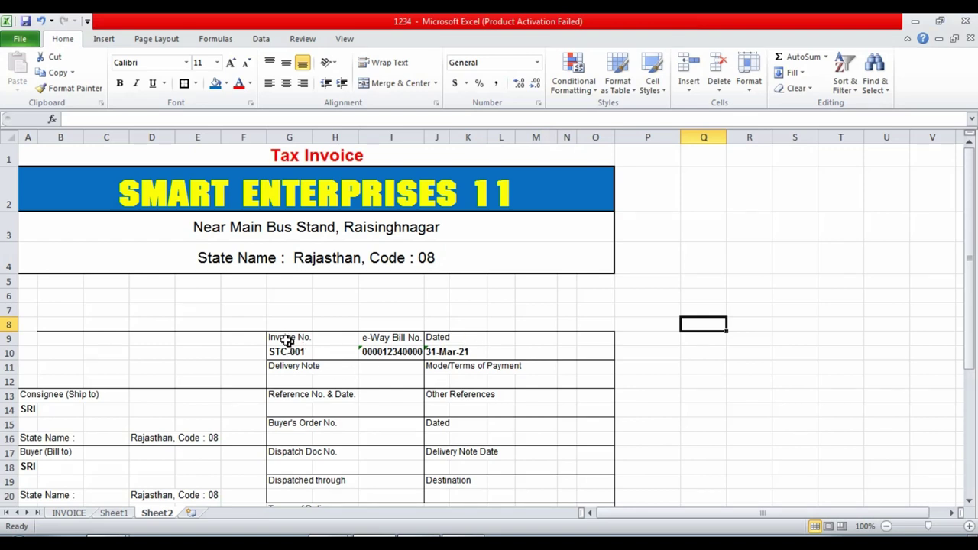
- Move the Invoice No. label from G9 to A6 and STC-001 from G10 to A7
click(288, 341)
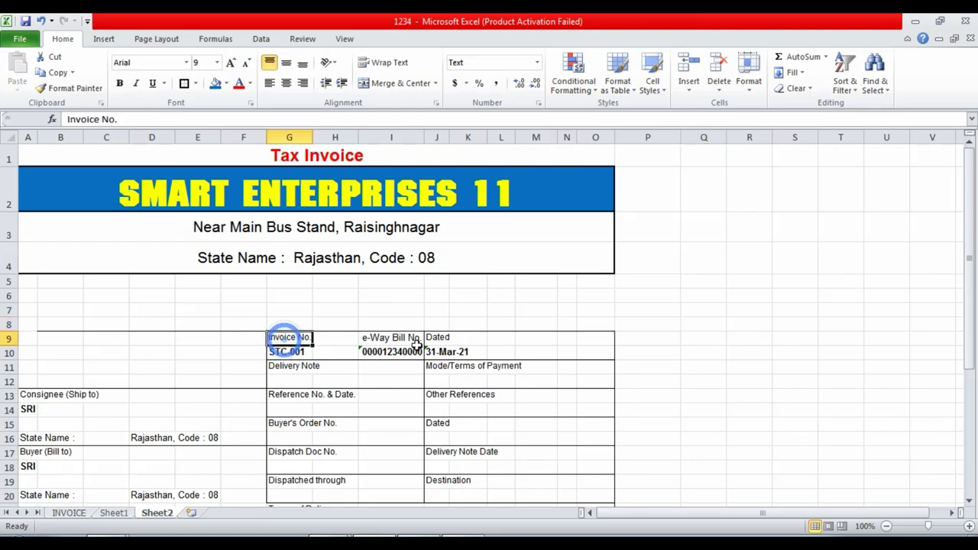
key(ctrl+c)
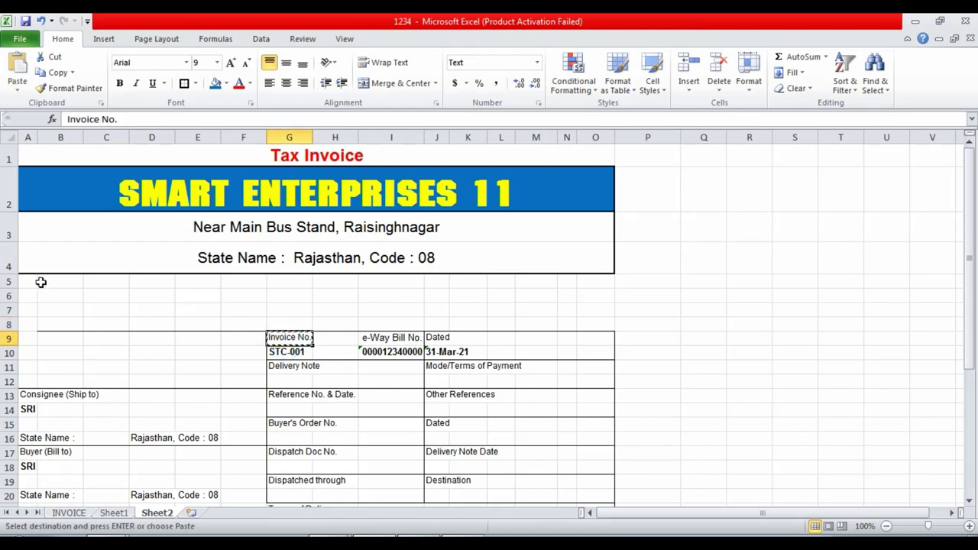
click(30, 292)
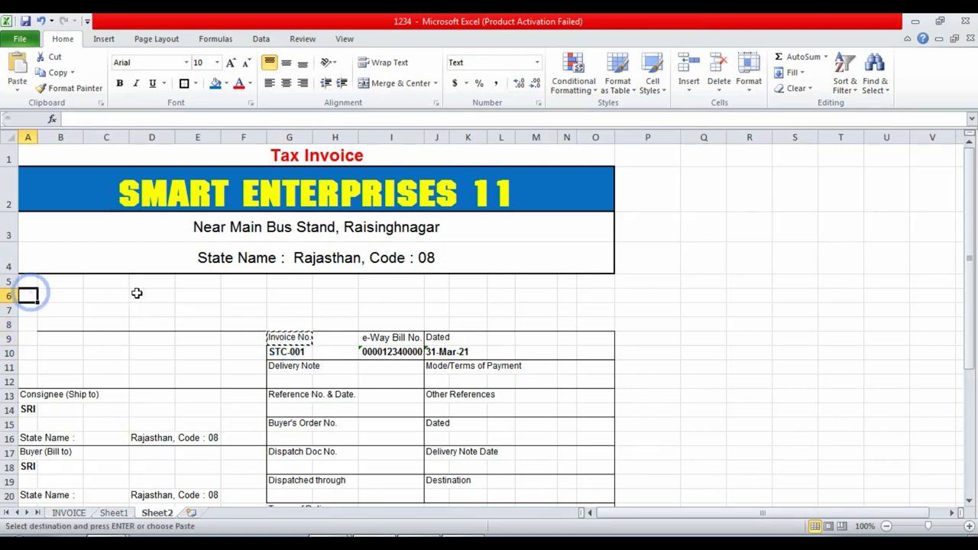
key(ctrl+v)
click(302, 354)
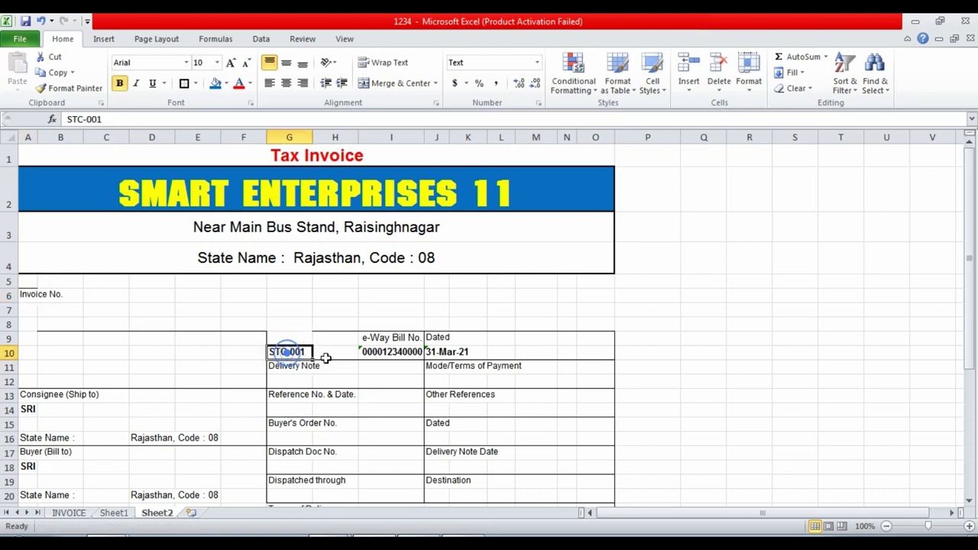
key(ctrl+c)
click(29, 309)
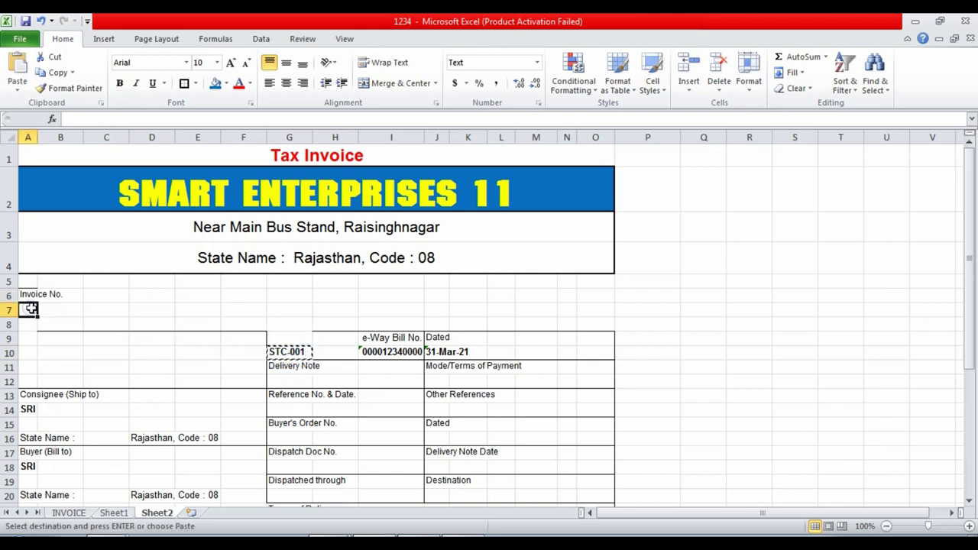
key(ctrl+v)
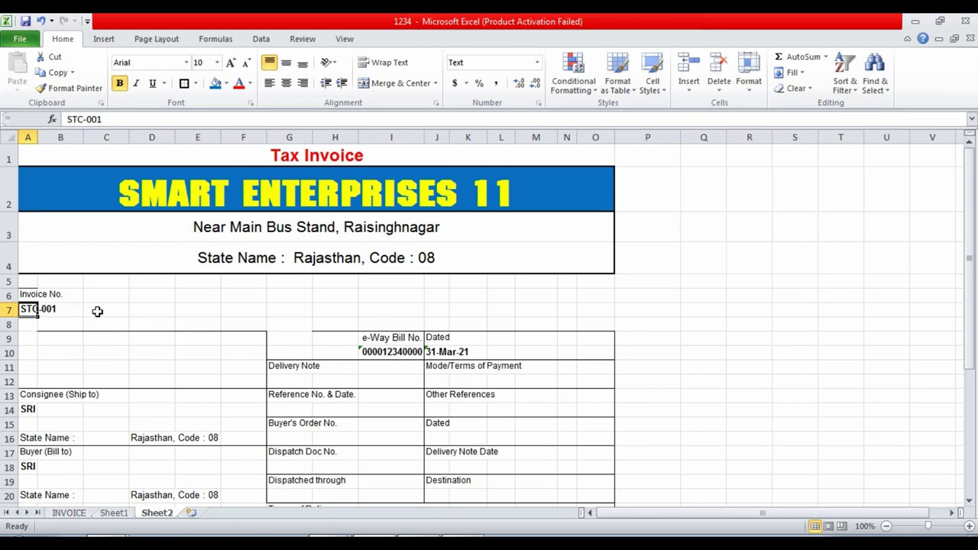
click(97, 311)
key(alt+Tab)
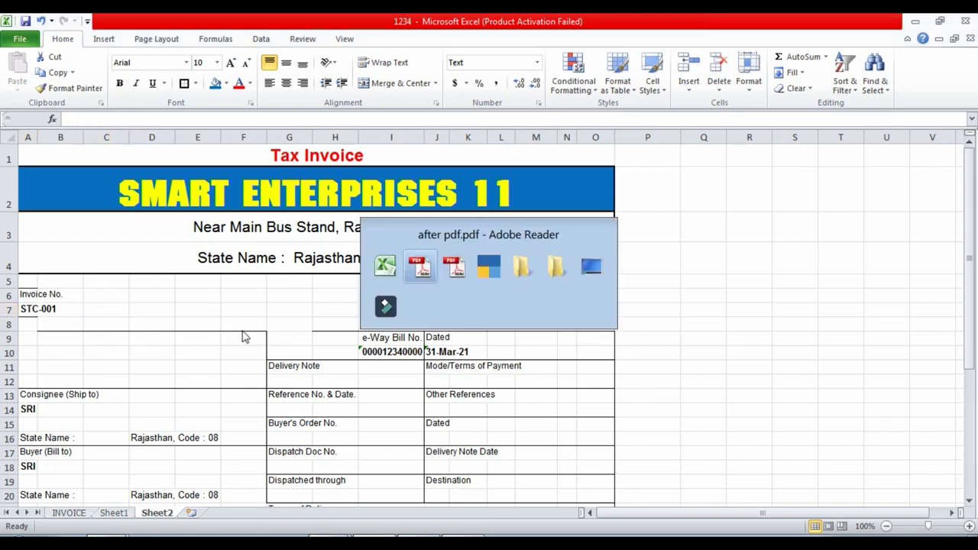
key(alt+Tab)
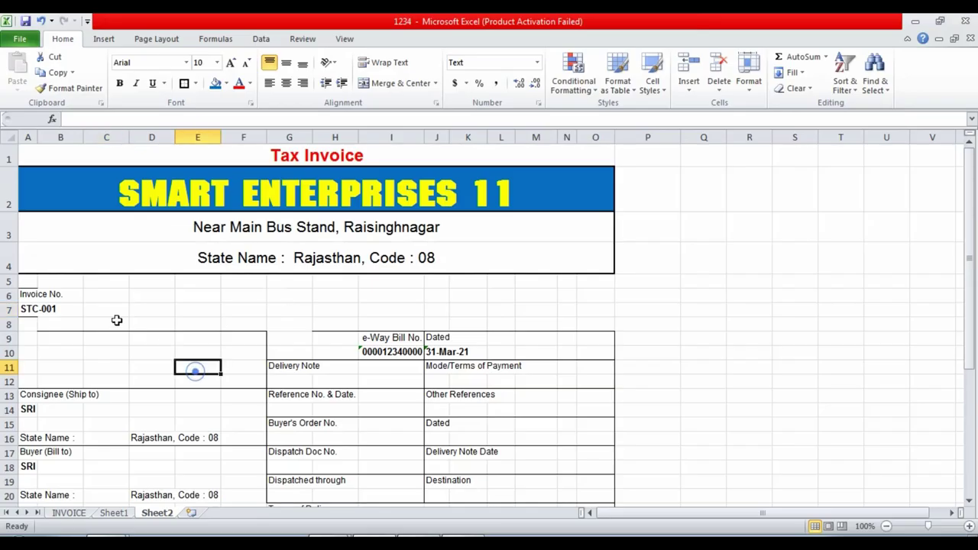
- Merge and centre A6:C6 and A7:C7
click(48, 294)
drag(48, 295, 107, 296)
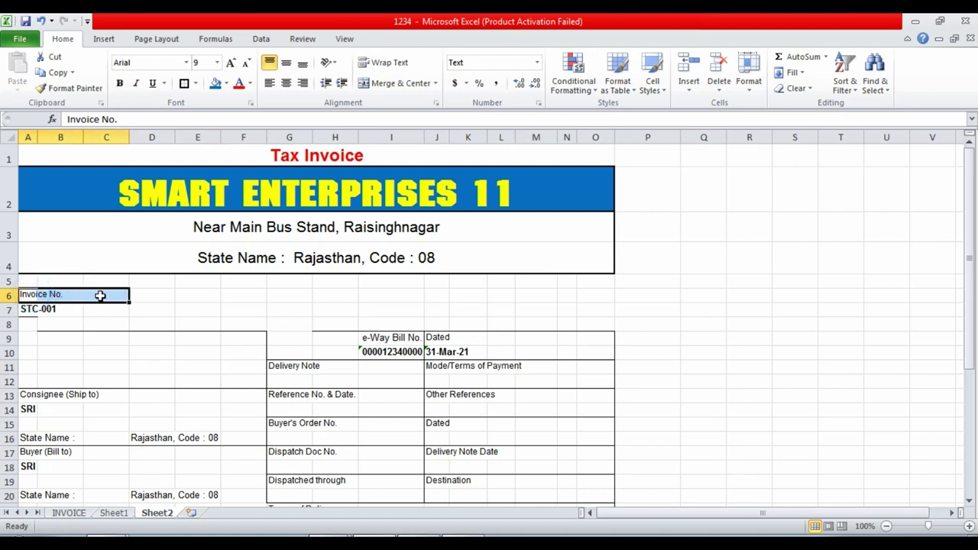
click(390, 87)
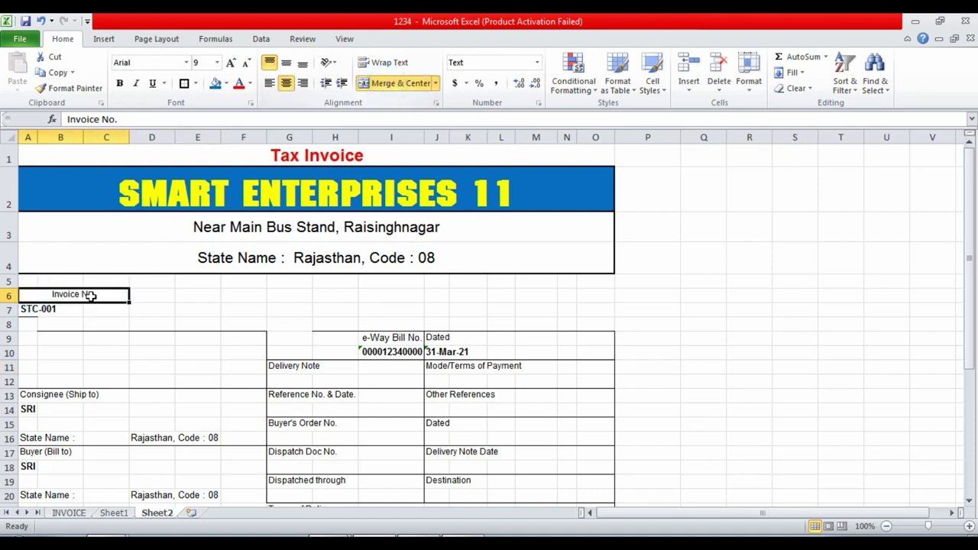
drag(35, 308, 103, 308)
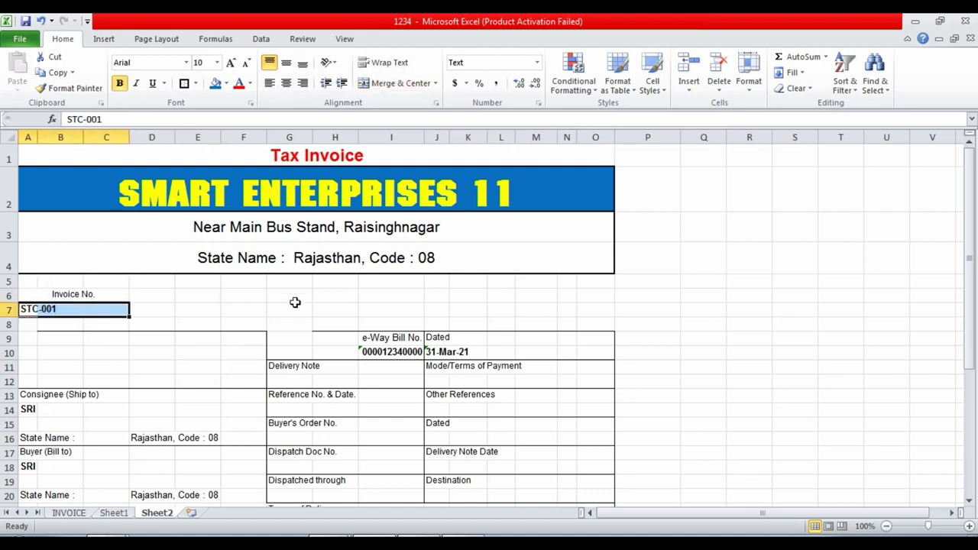
click(389, 87)
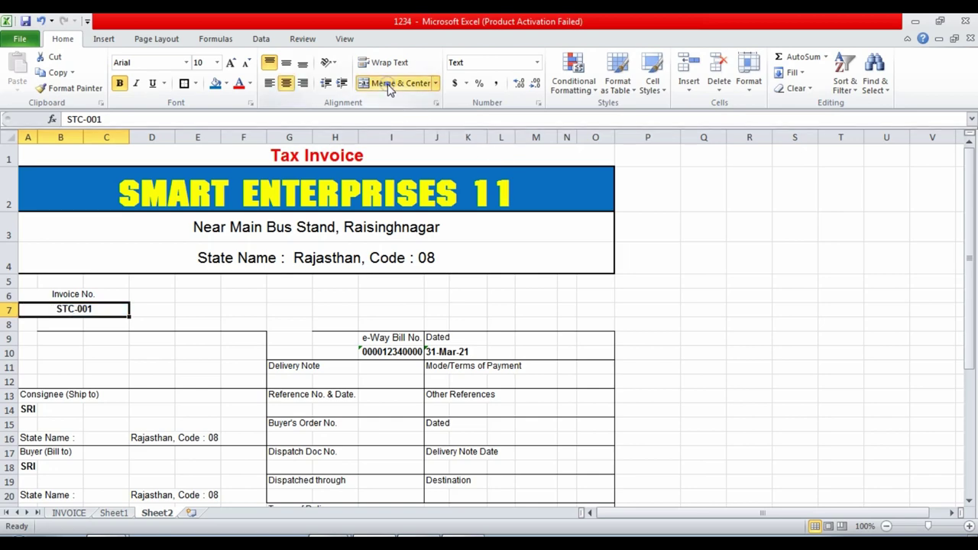
- Set the Invoice No. block A6:C7 to Arial Black
key(alt+Tab)
key(alt+Tab)
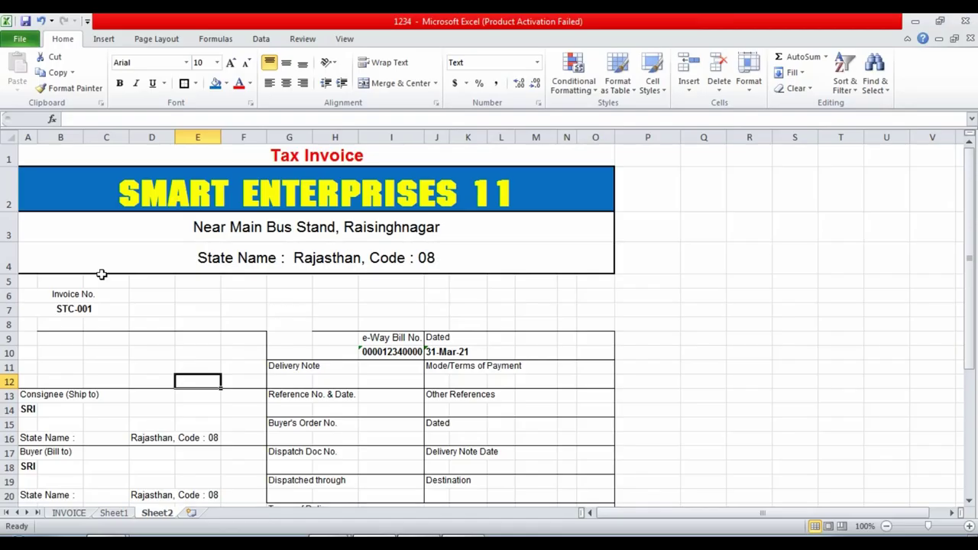
drag(69, 295, 69, 309)
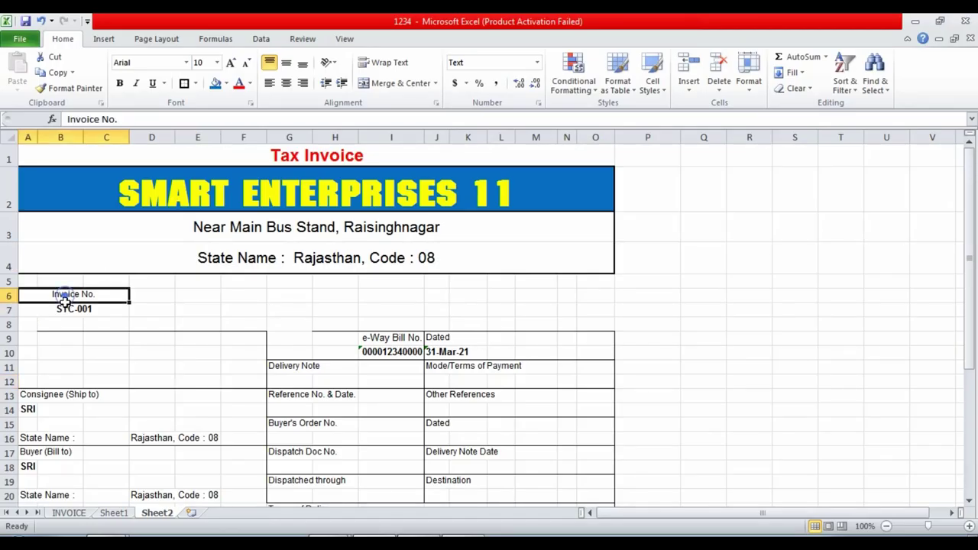
click(139, 62)
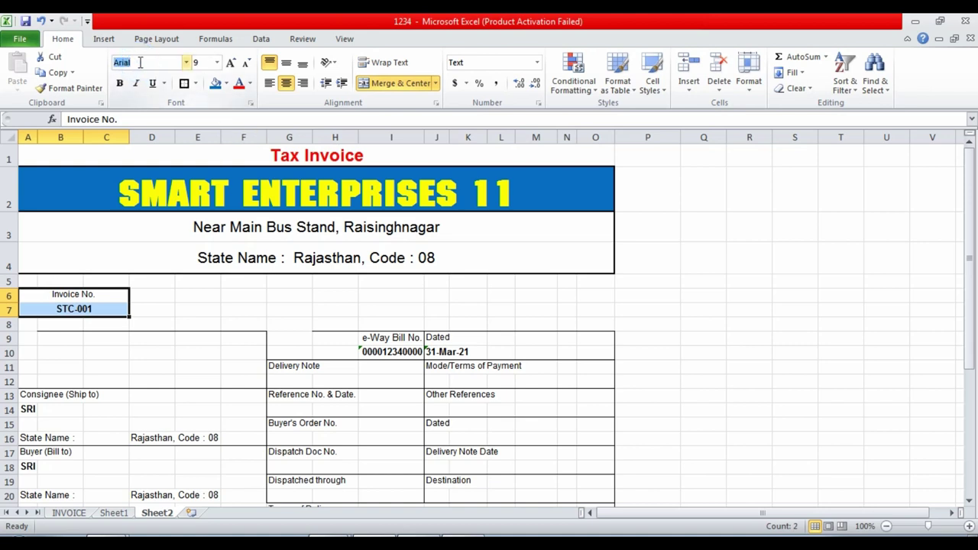
key(Return)
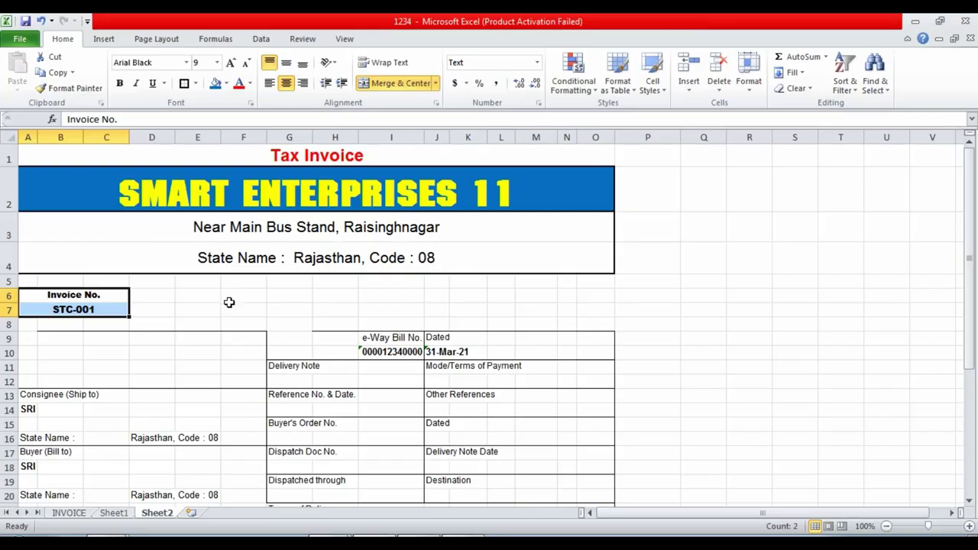
click(233, 351)
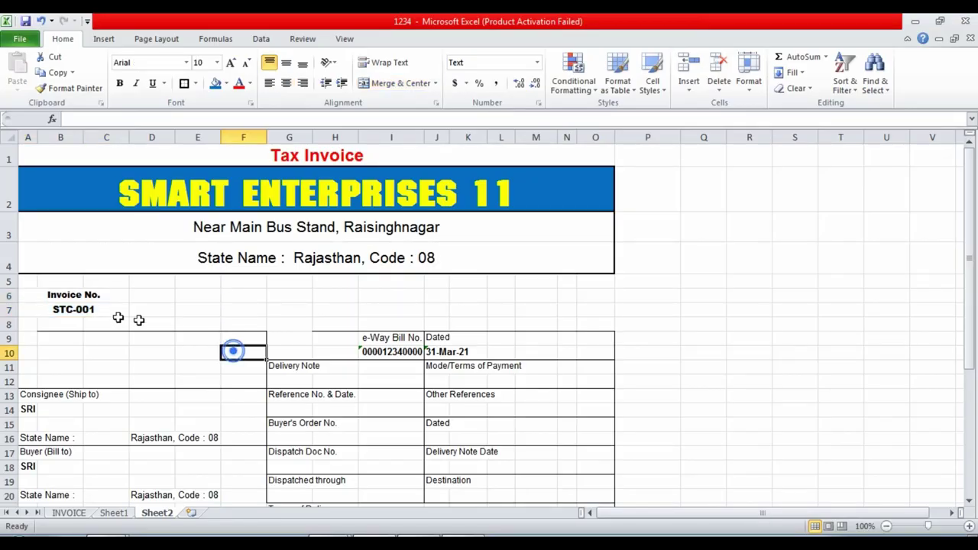
click(277, 296)
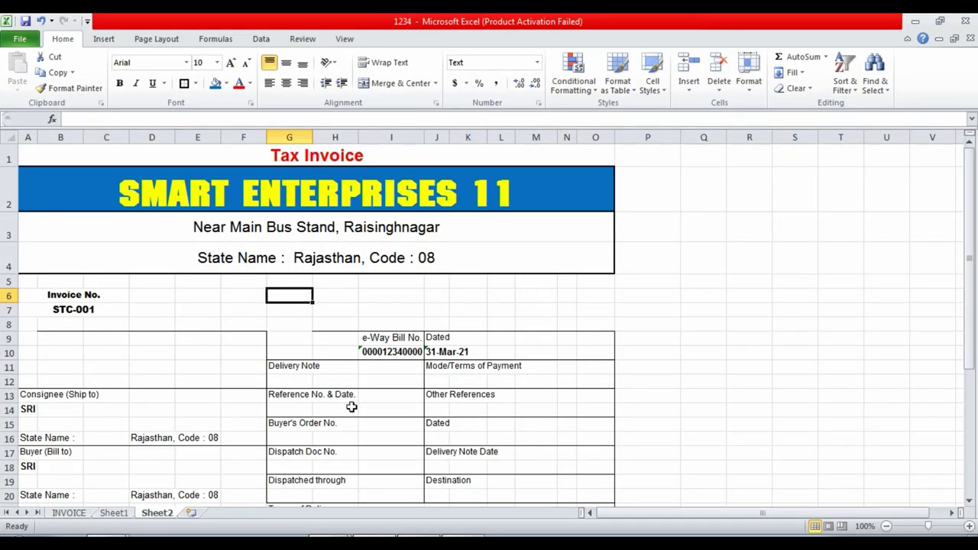
- Move the Dated label from J9 to G6 and 31-Mar-21 from J10 to G7
click(351, 407)
click(442, 339)
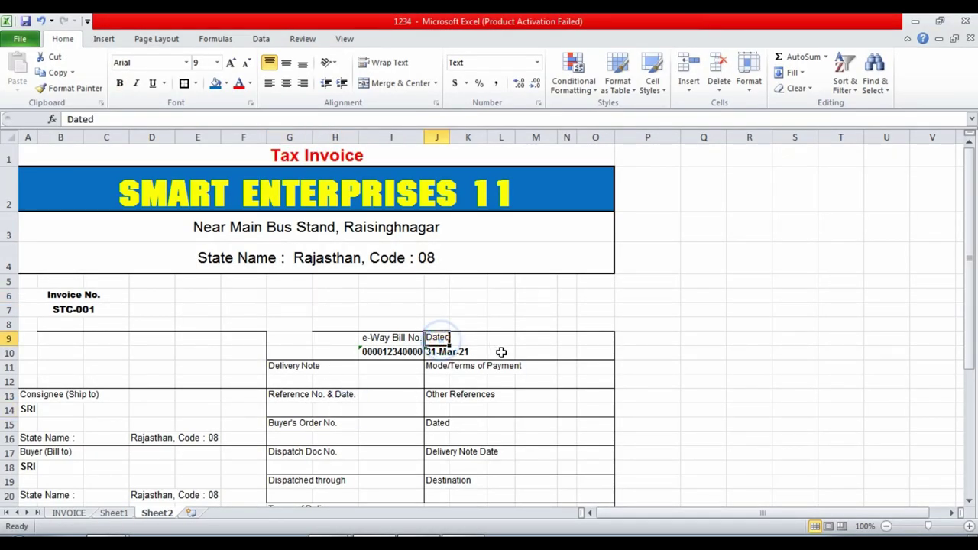
key(ctrl+c)
click(290, 297)
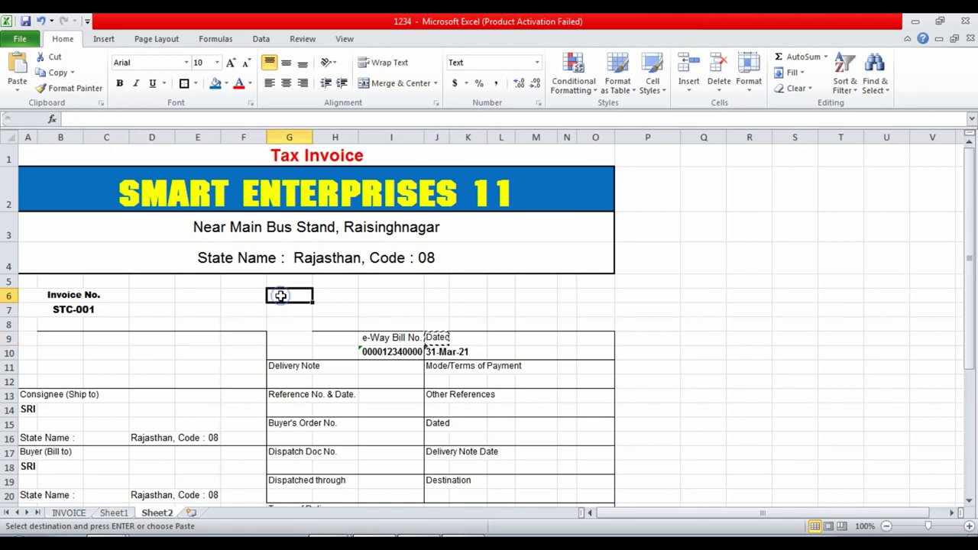
key(Return)
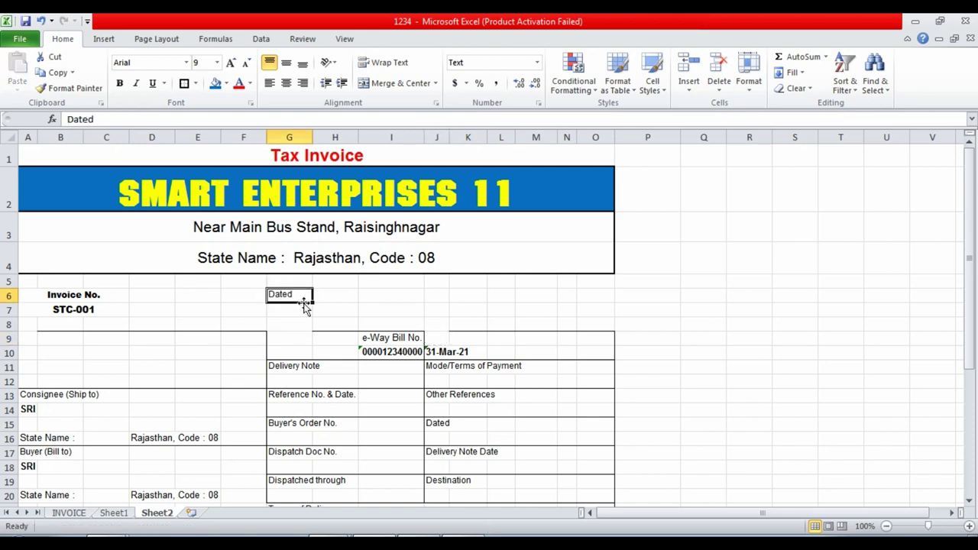
click(436, 352)
key(ctrl+c)
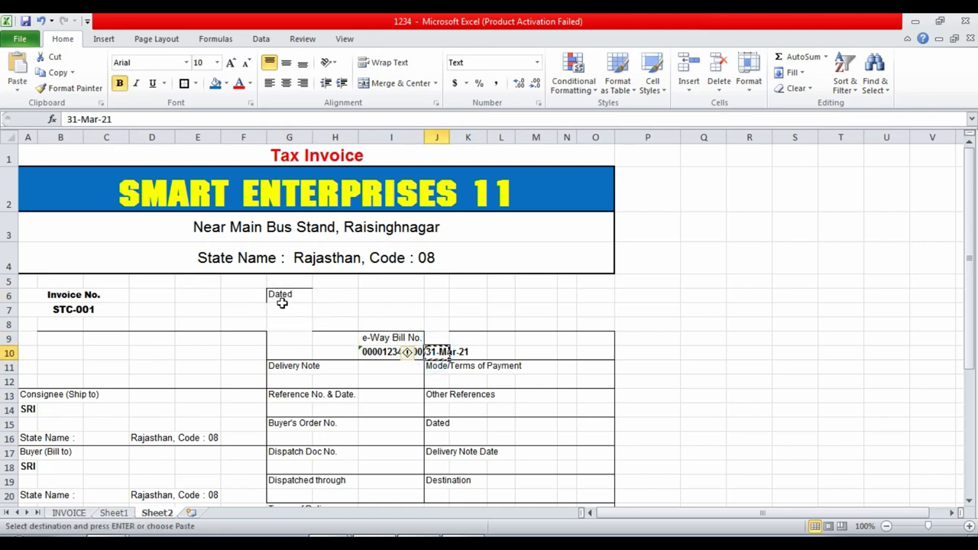
click(278, 307)
key(Return)
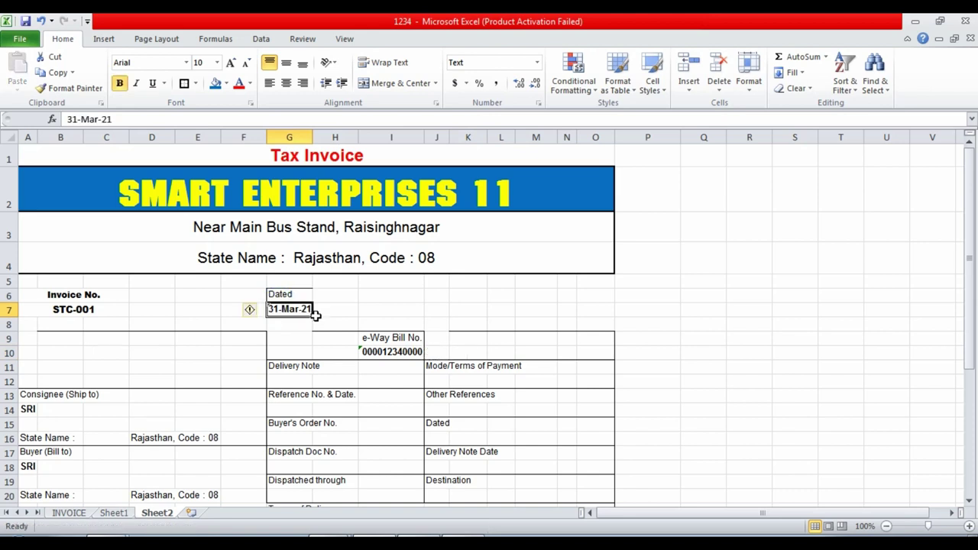
click(305, 405)
- Merge and centre G6:H6 and G7:H7
click(294, 295)
drag(294, 294, 329, 295)
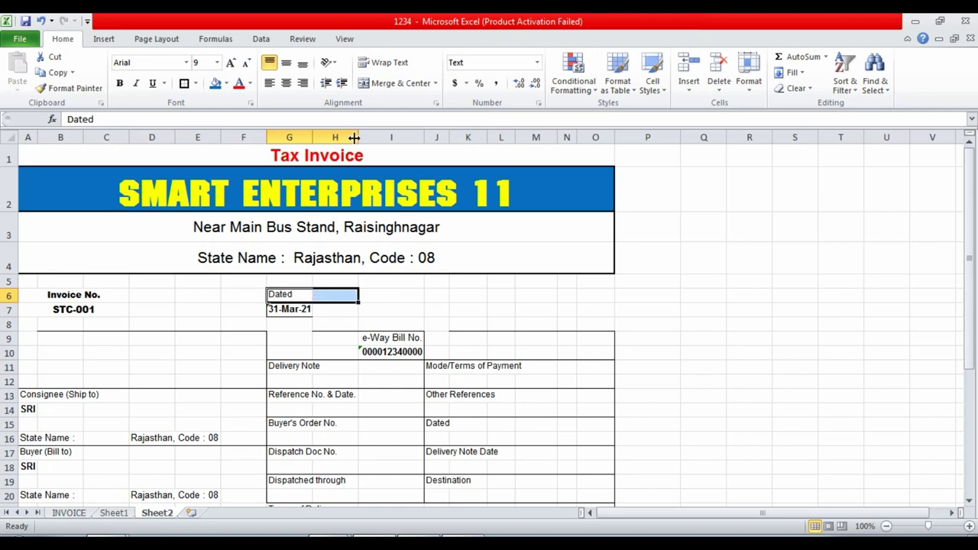
click(387, 84)
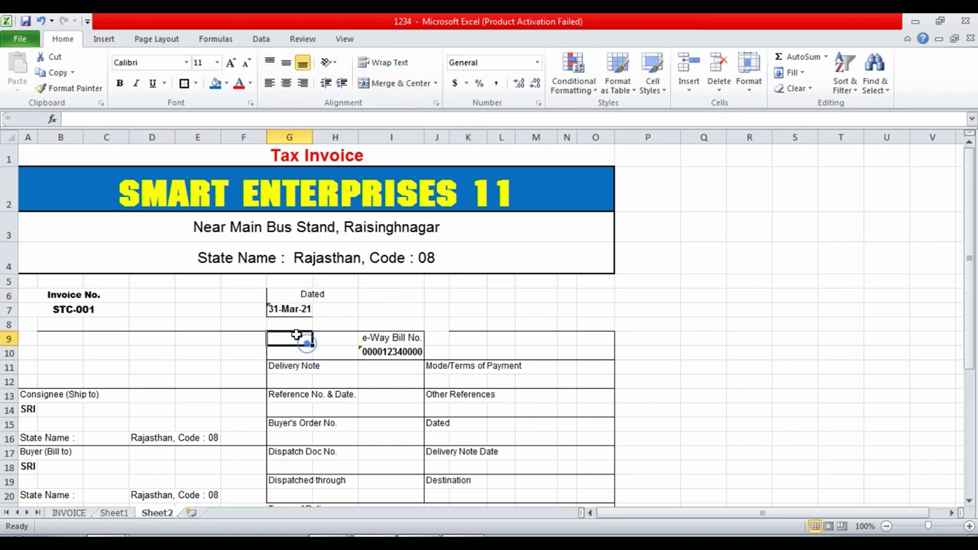
drag(287, 309, 327, 306)
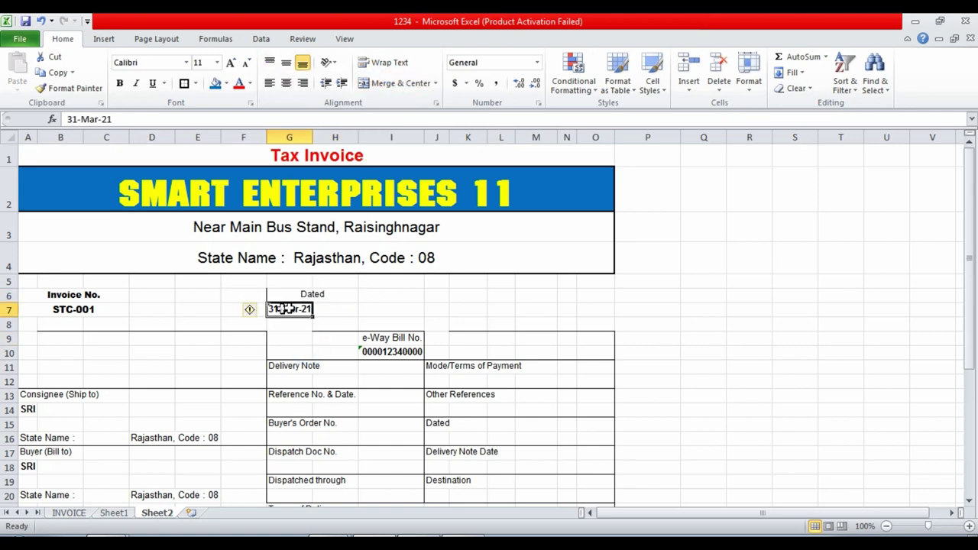
click(382, 84)
- Set the Dated block G6:H7 to Arial Black
click(314, 351)
drag(298, 294, 301, 306)
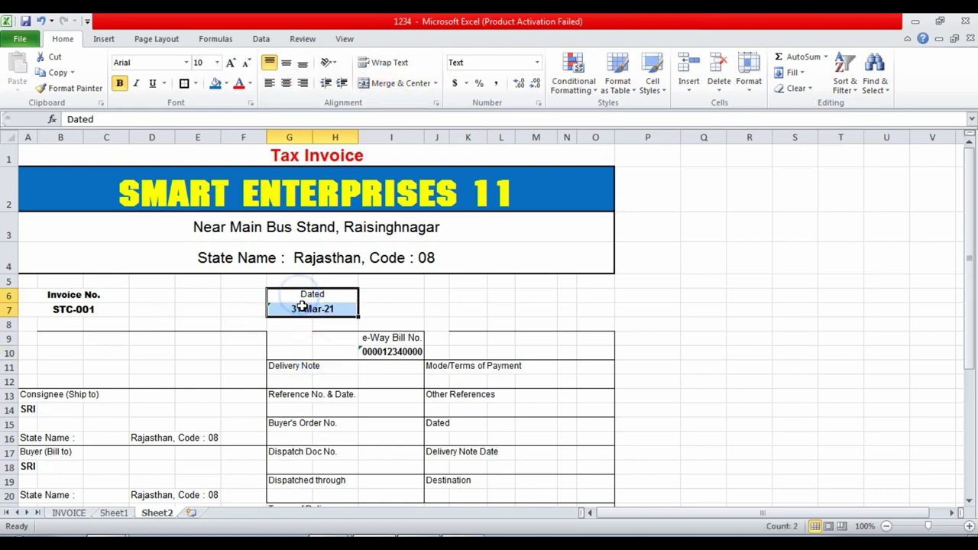
click(166, 64)
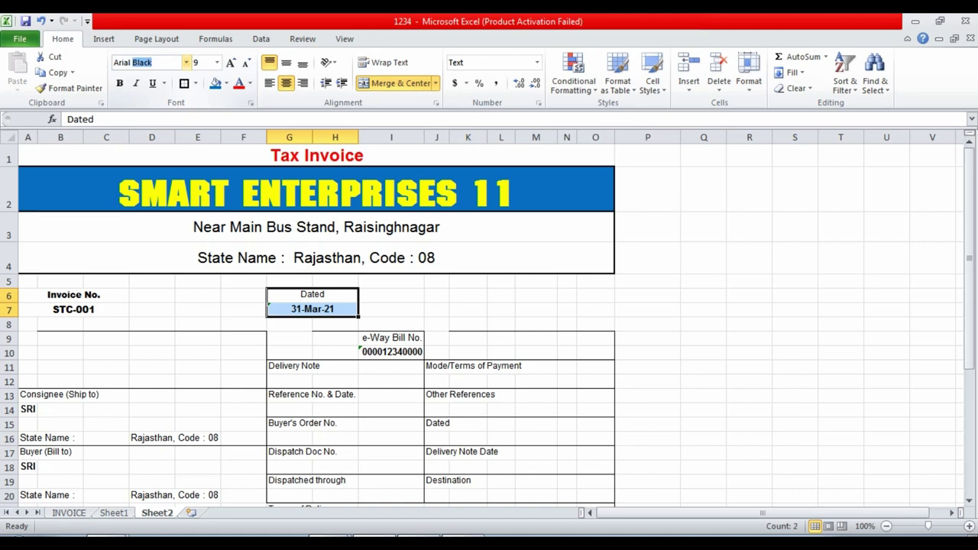
text(Black)
key(Return)
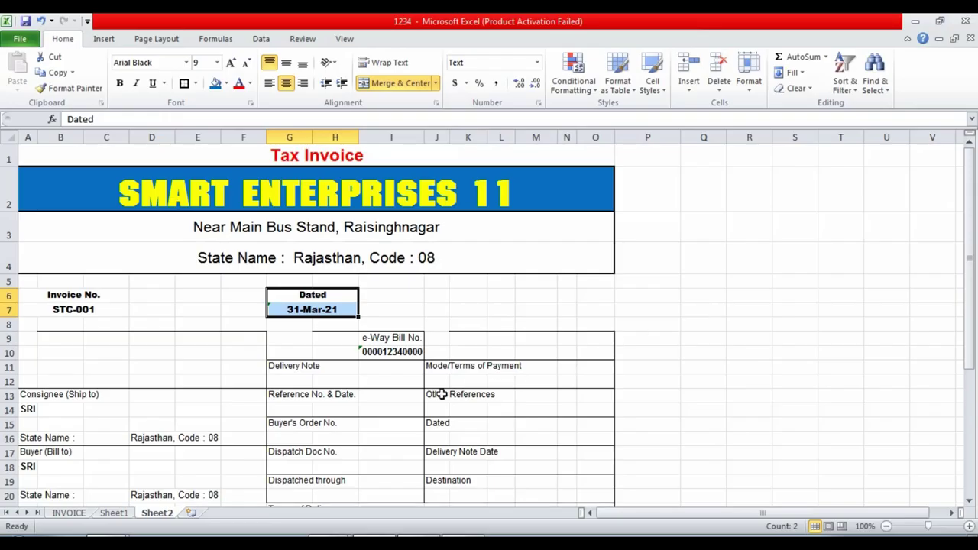
click(440, 394)
- Move the e-Way Bill No. label from I9 to K6, undoing a misplaced paste of its number into J7
click(391, 337)
key(ctrl+c)
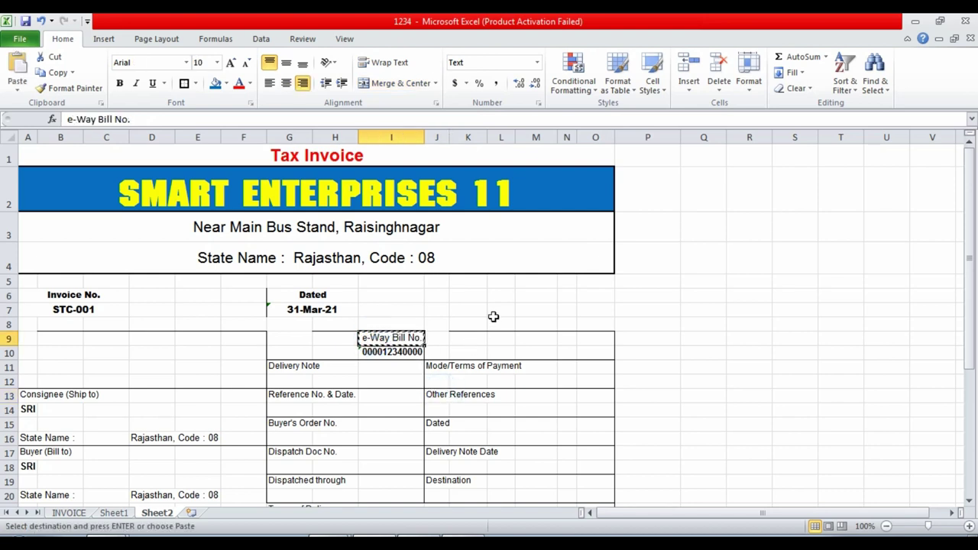
click(477, 294)
key(ctrl+v)
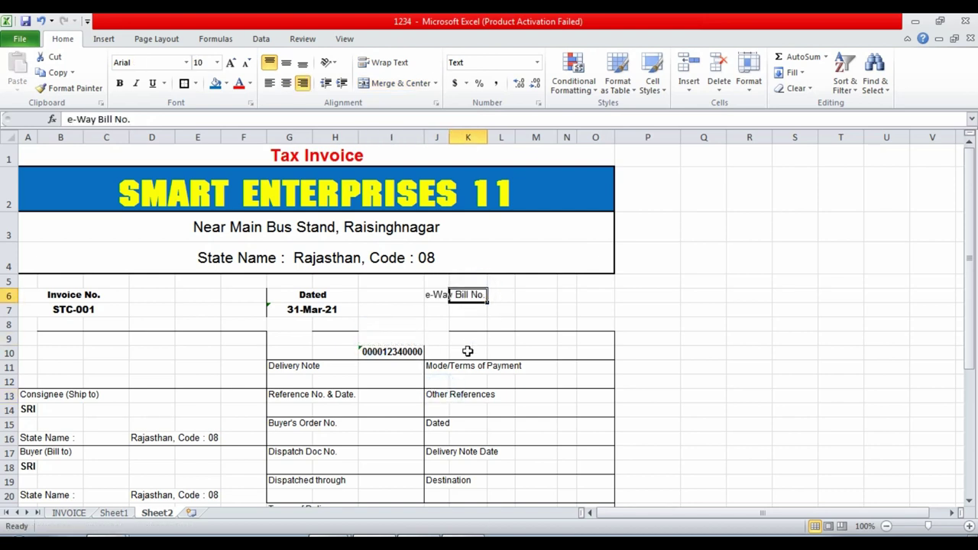
click(389, 353)
key(ctrl+c)
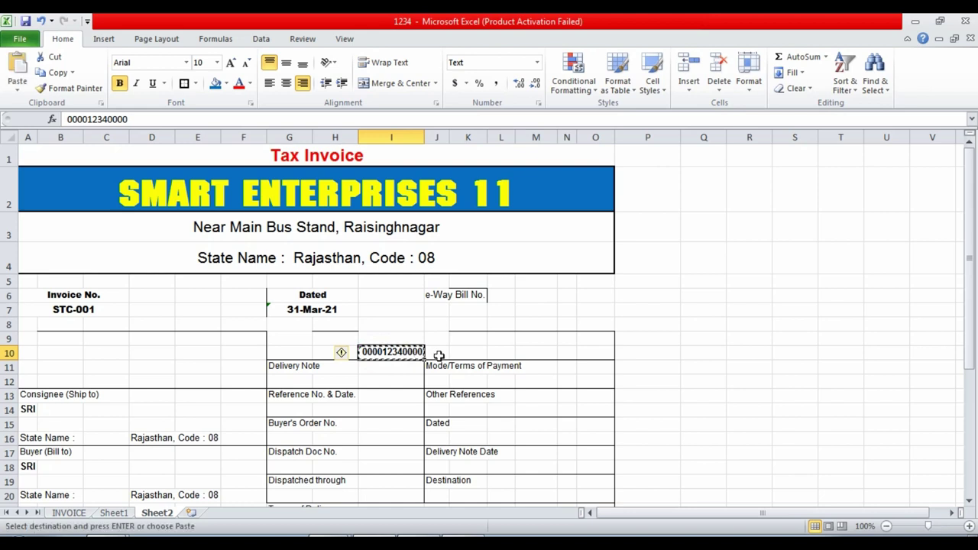
click(446, 310)
key(ctrl+v)
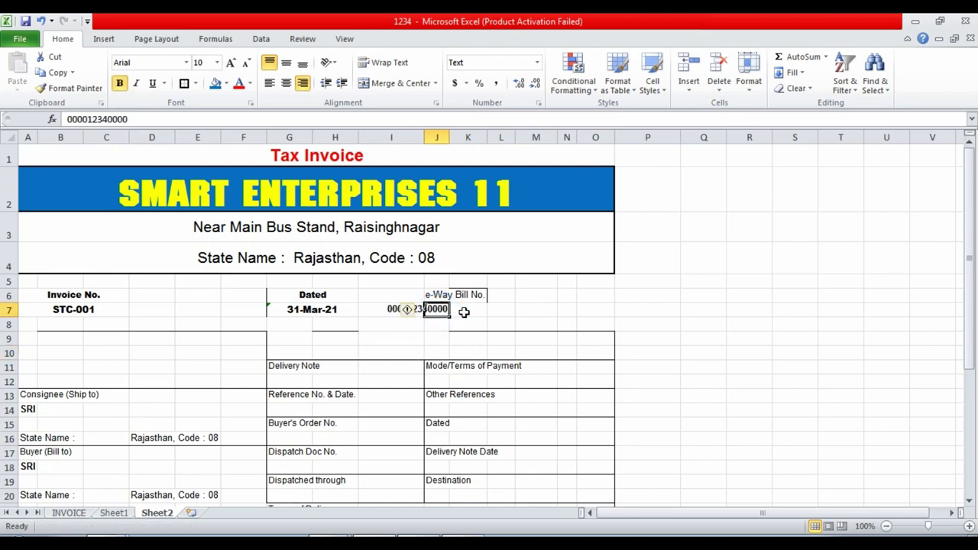
click(510, 323)
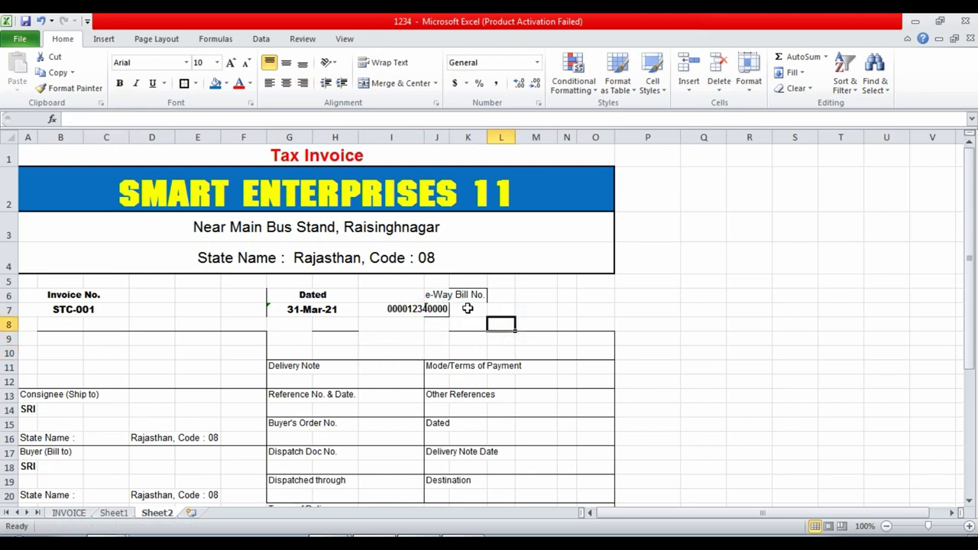
key(ctrl+z)
key(Escape)
- Left-align the e-Way Bill No. label in K6 and the cell beneath it
click(468, 294)
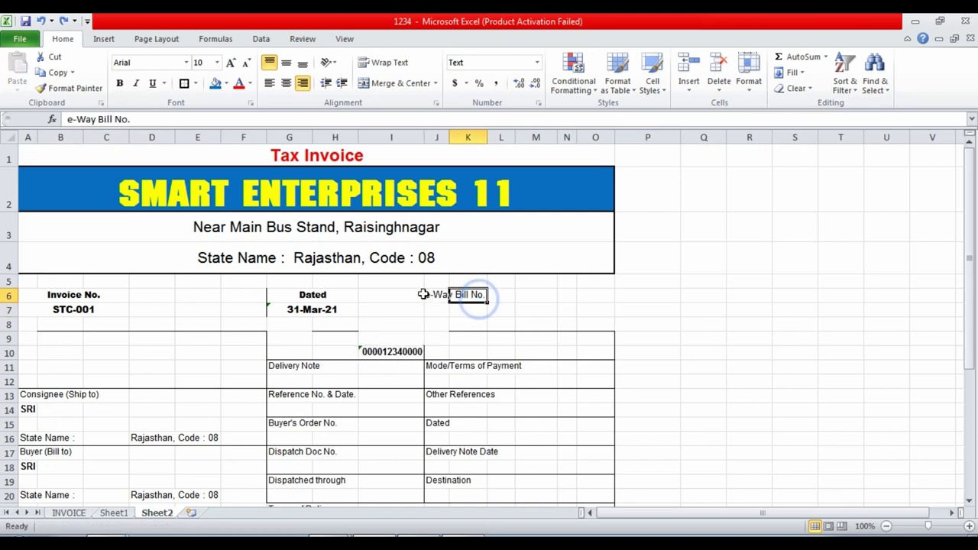
click(439, 297)
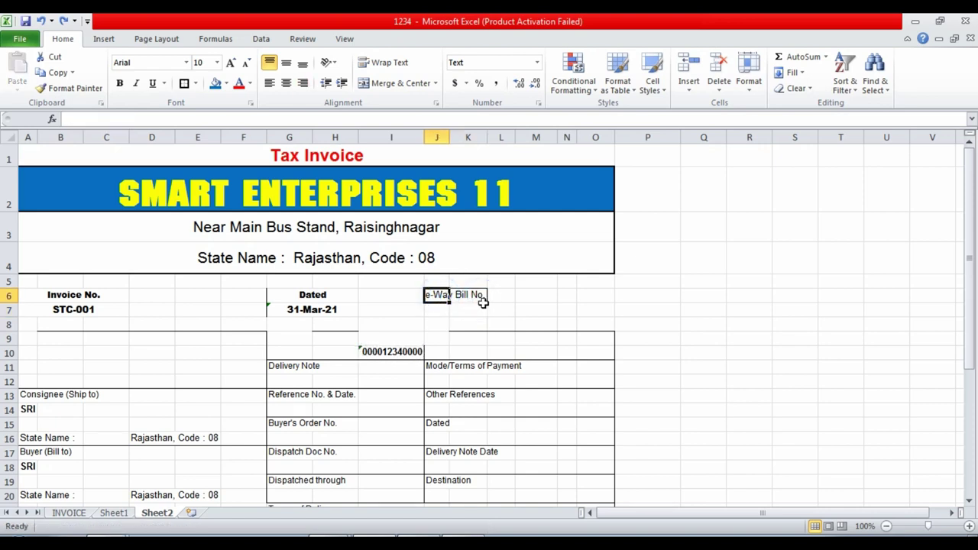
click(469, 295)
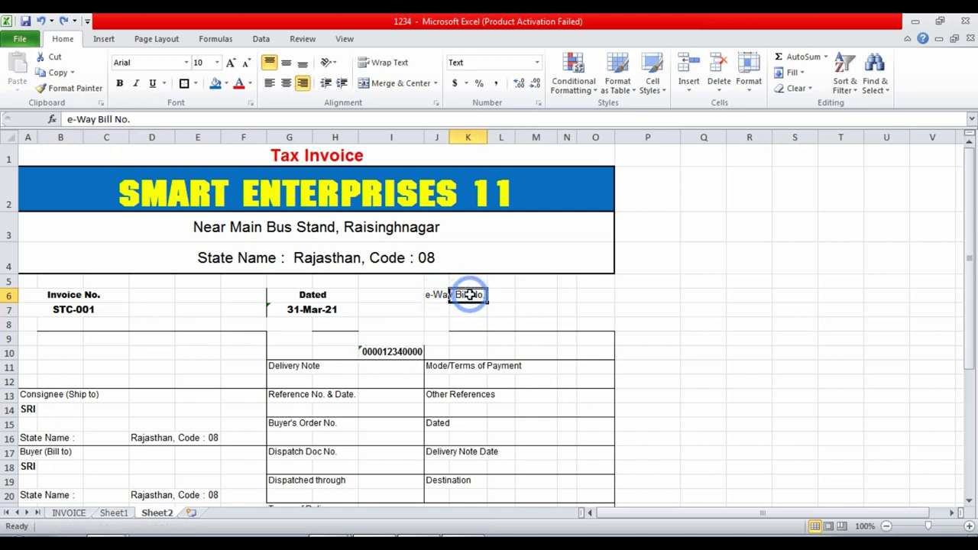
click(269, 83)
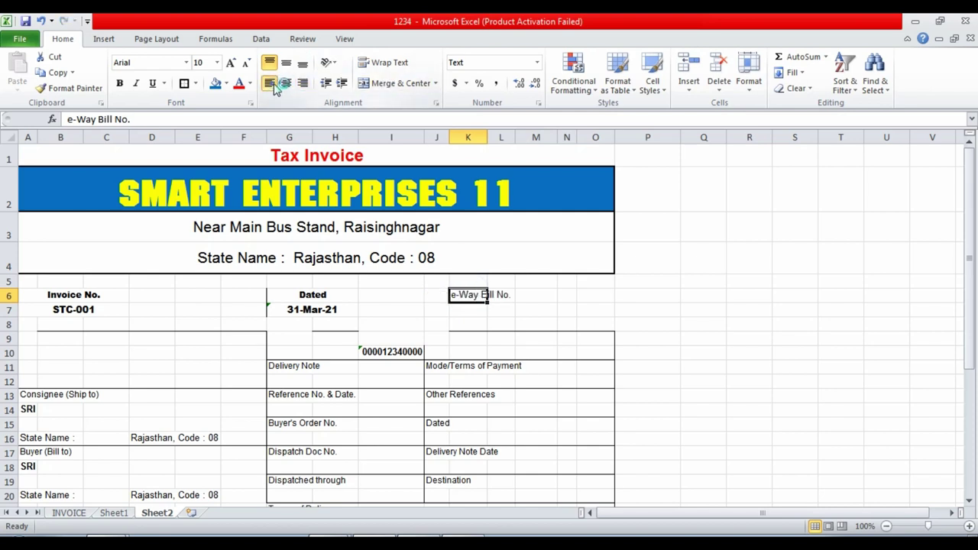
click(461, 305)
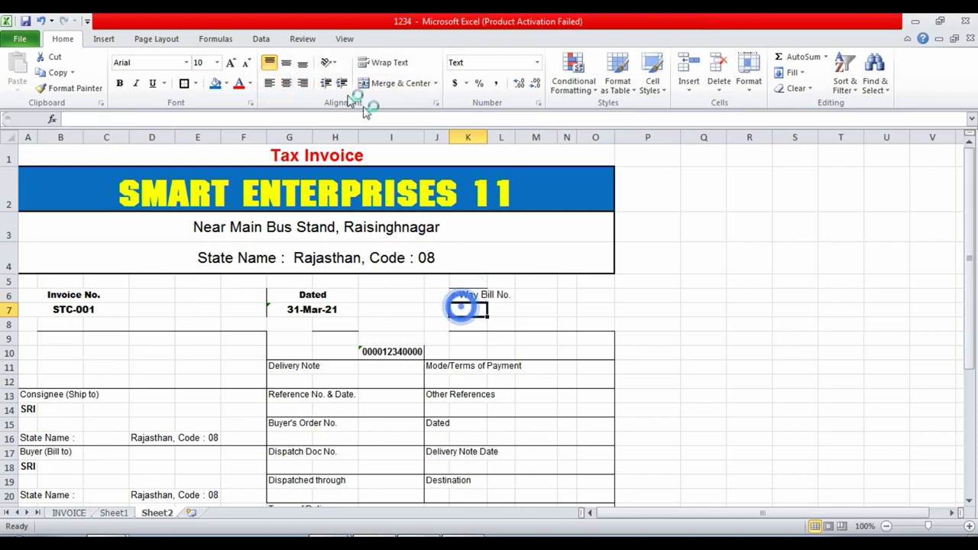
click(268, 83)
click(382, 339)
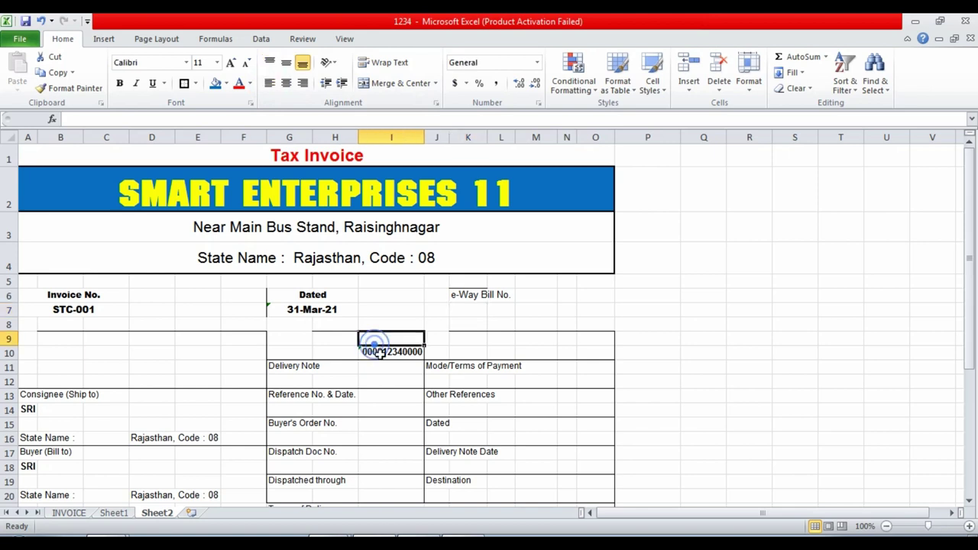
click(374, 352)
click(268, 82)
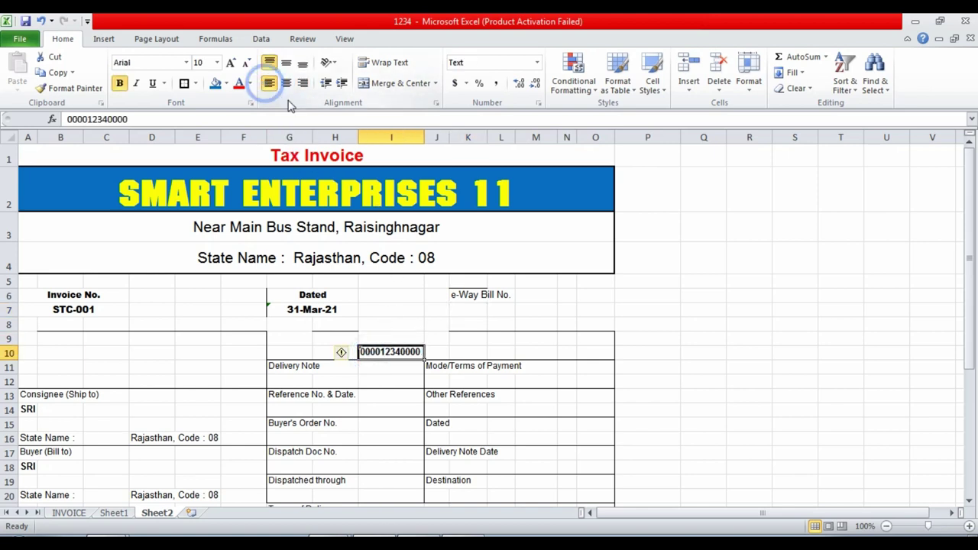
key(ctrl+c)
click(467, 305)
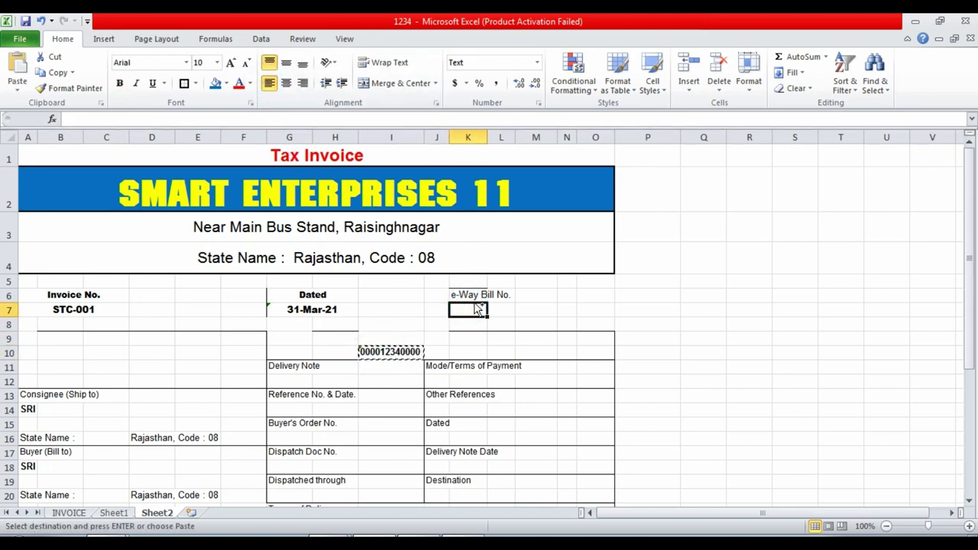
key(Return)
click(526, 361)
- Merge and centre K6:M6 and K7:M7
click(525, 294)
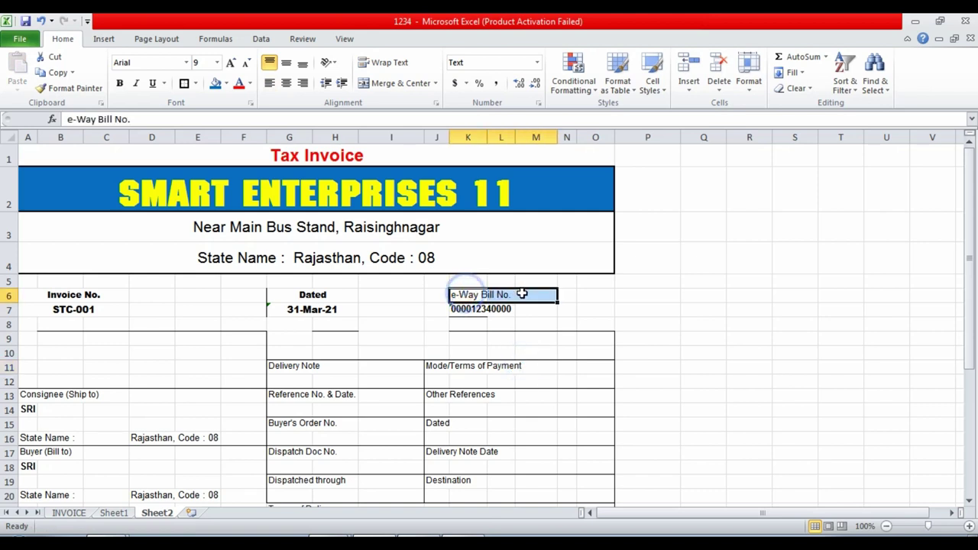
click(391, 83)
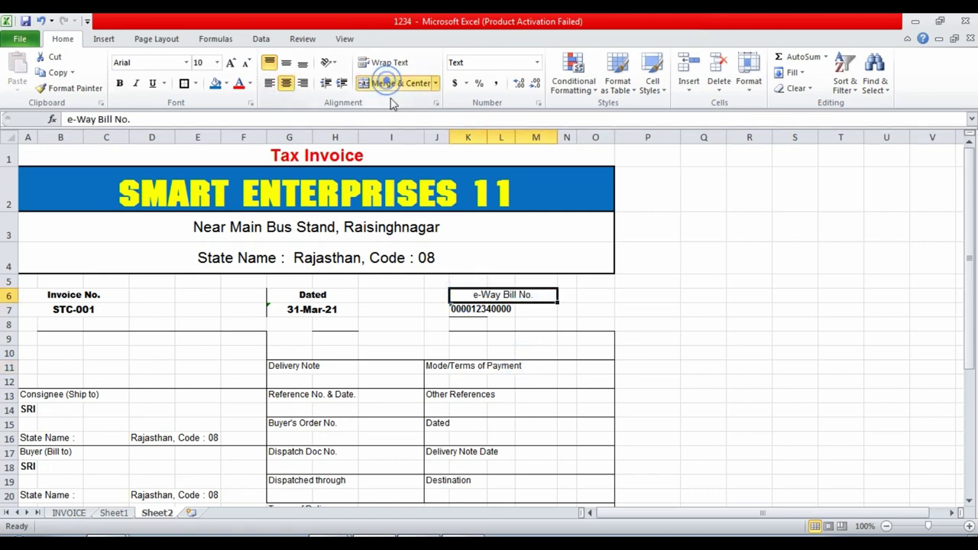
mouse_move(466, 309)
mouse_down()
mouse_move(539, 309)
mouse_move(496, 309)
mouse_up()
click(396, 83)
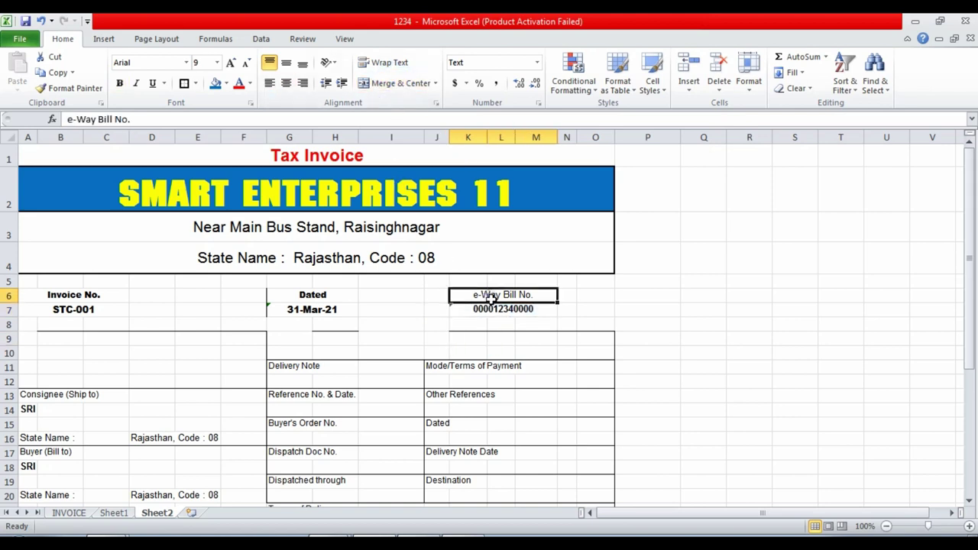
- Set the e-Way Bill cells to Arial Black
click(149, 63)
text(AAAman)
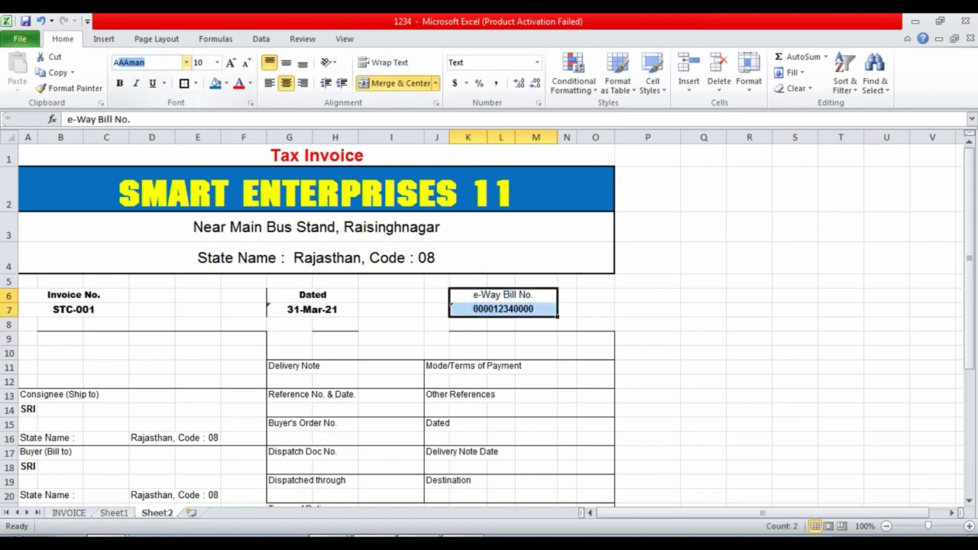
text(Arial Black)
key(Return)
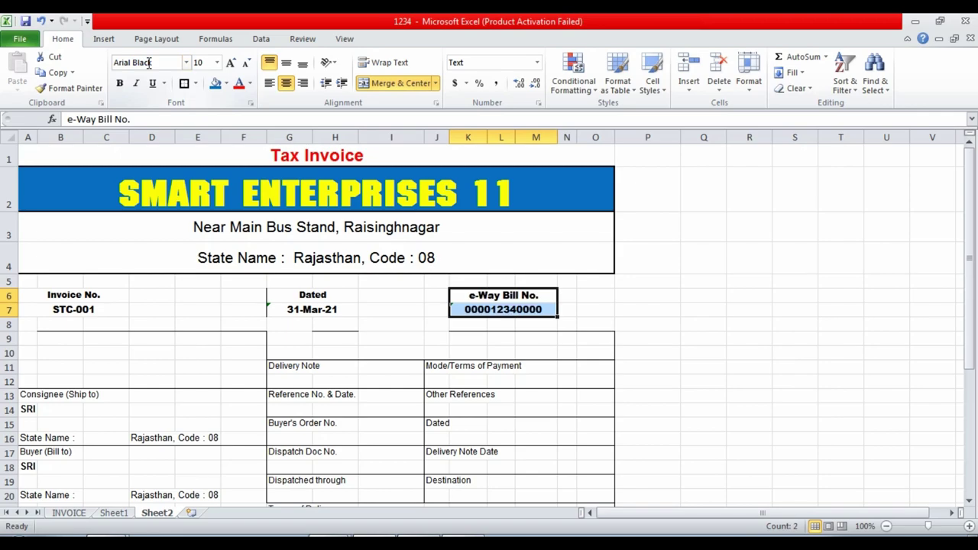
click(295, 391)
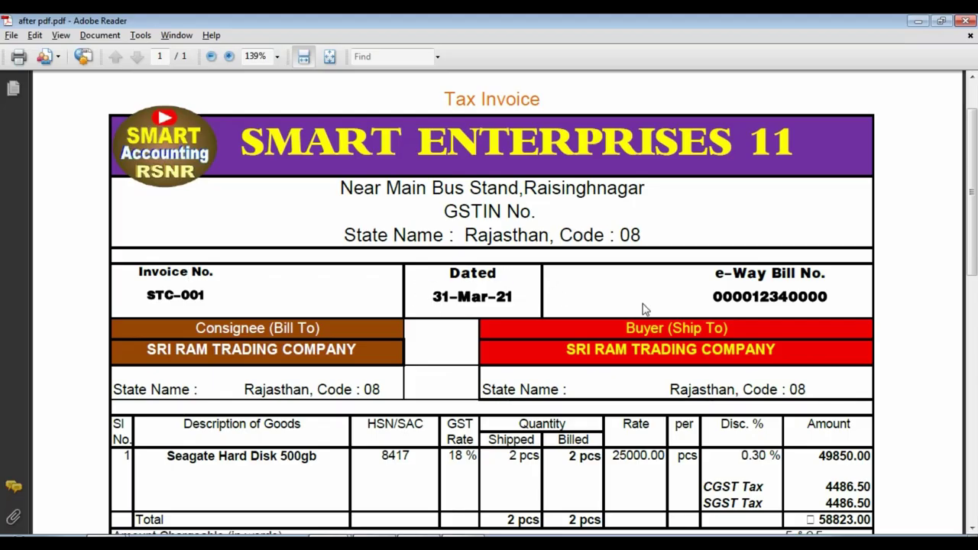
- Enlarge the text in rows 6–7 (A6:O7) by three font-size steps
key(alt+Tab)
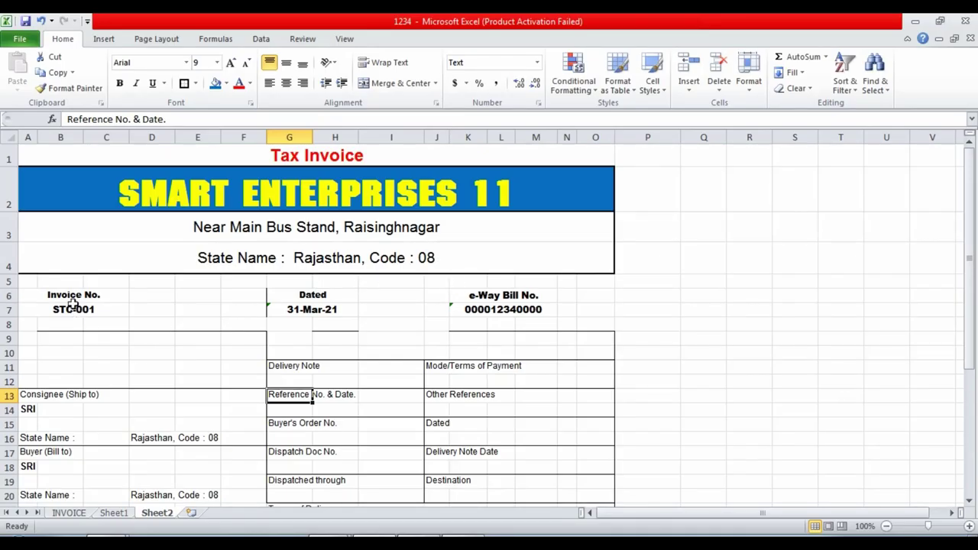
key(alt+Tab)
key(alt+Tab)
drag(48, 295, 589, 310)
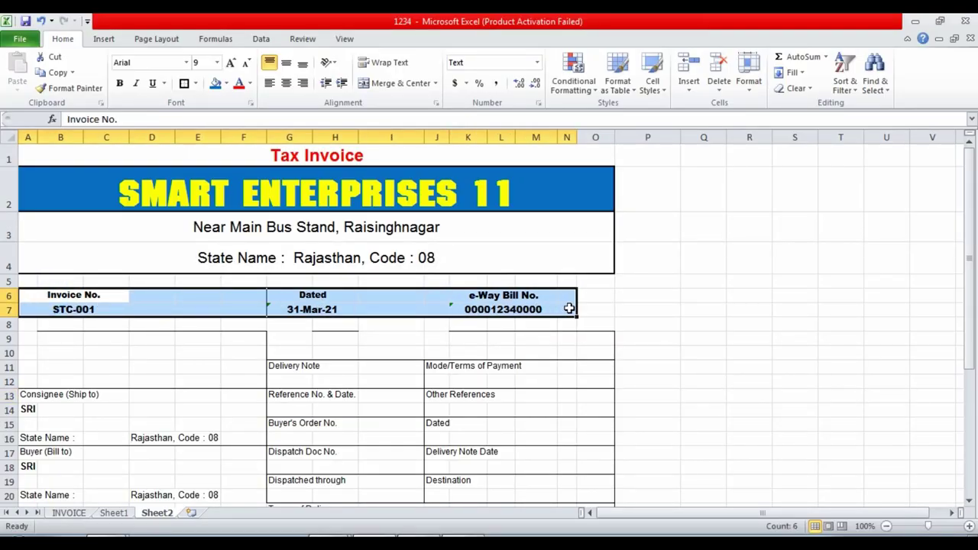
click(207, 65)
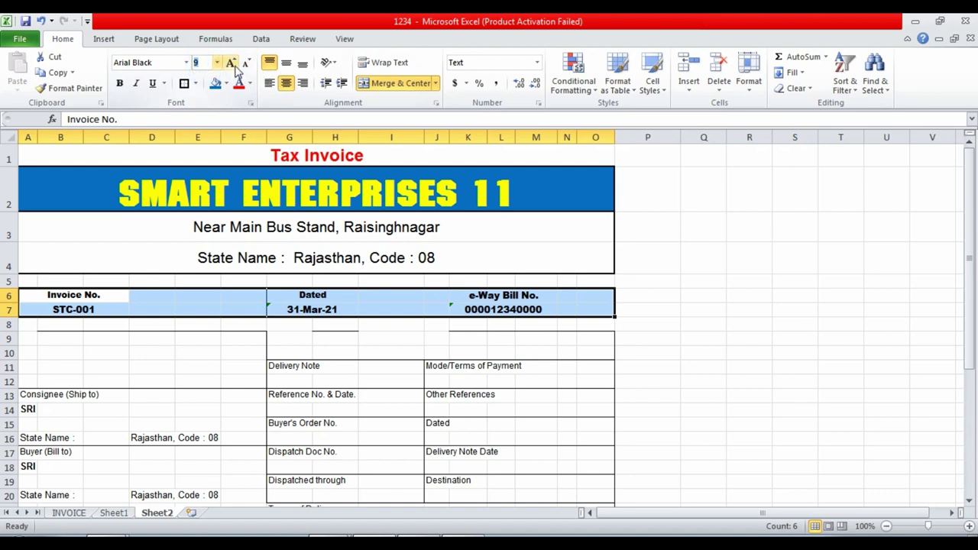
click(232, 63)
click(232, 62)
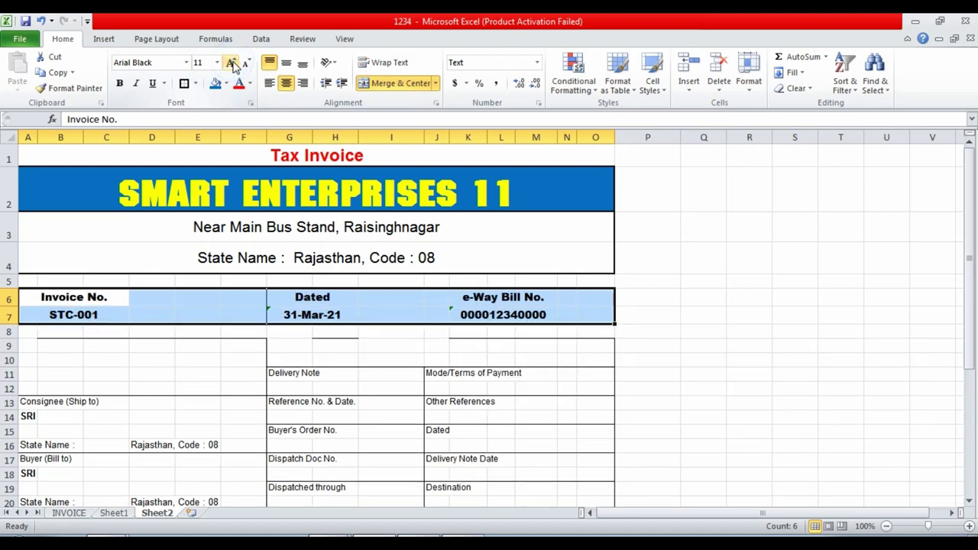
click(232, 63)
click(205, 333)
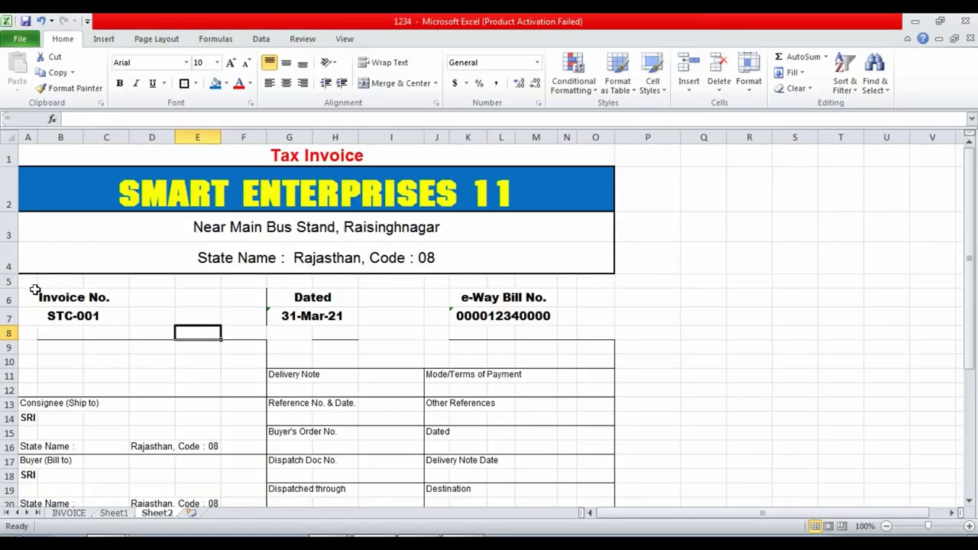
drag(34, 289, 238, 307)
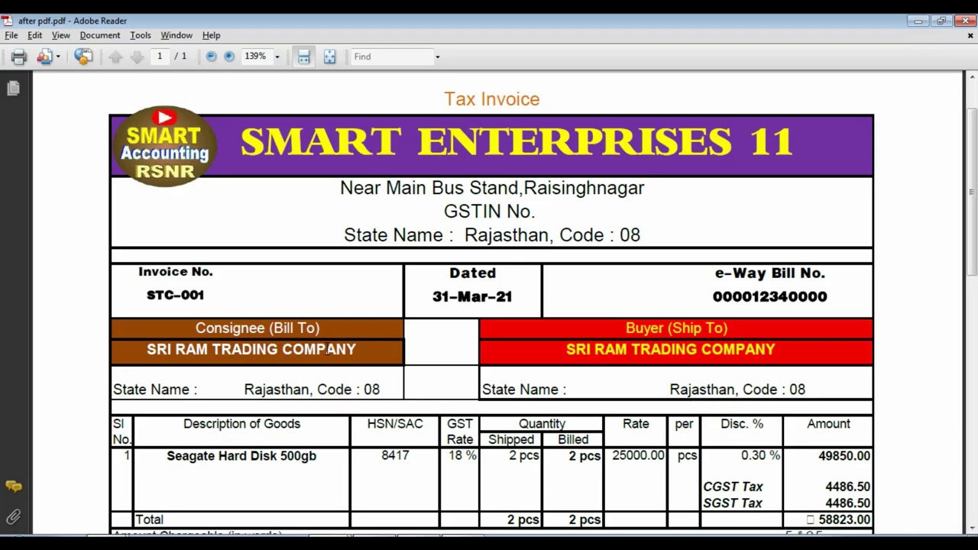
- Apply a Thick Box Border around the Invoice No. (A6:F7), Dated (G6:H7) and e-Way Bill (I6:O7) blocks
key(alt+Tab)
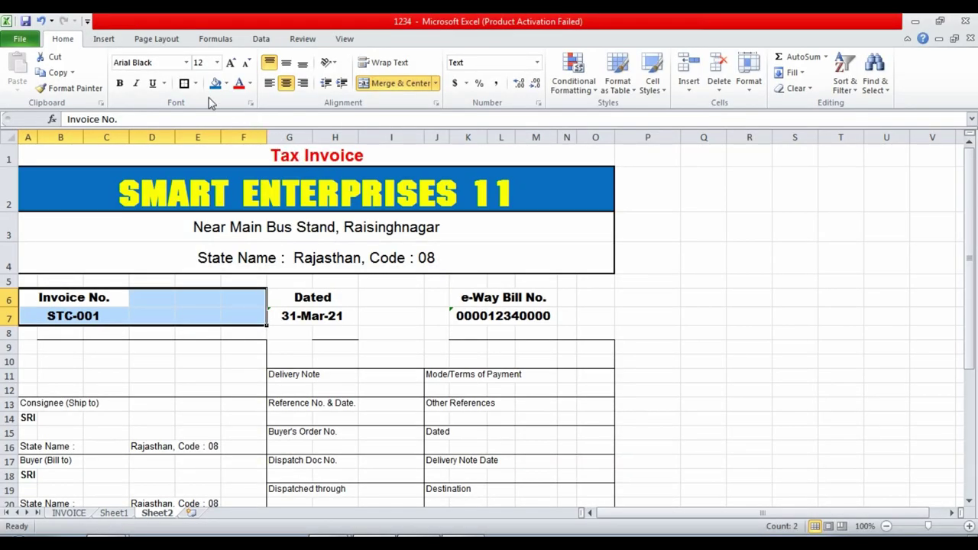
click(183, 83)
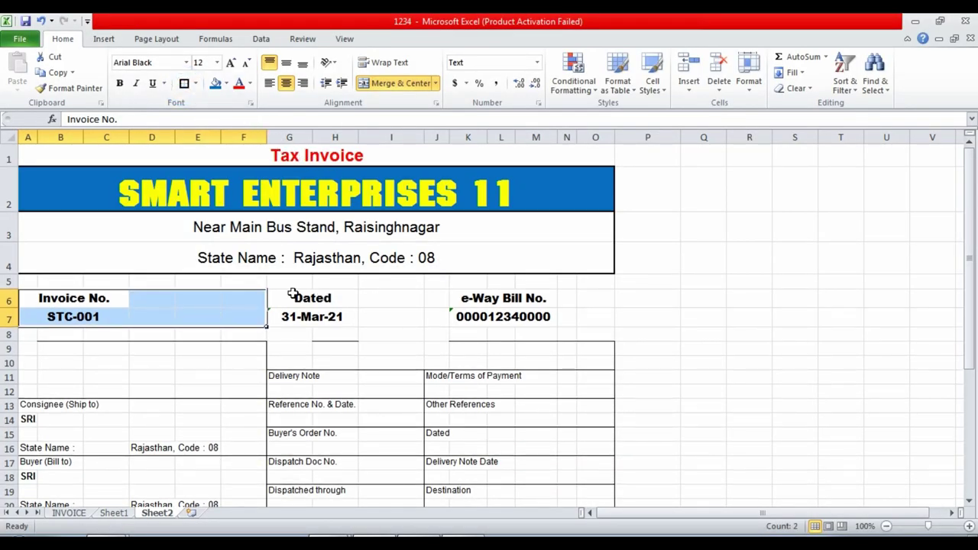
drag(293, 293, 299, 316)
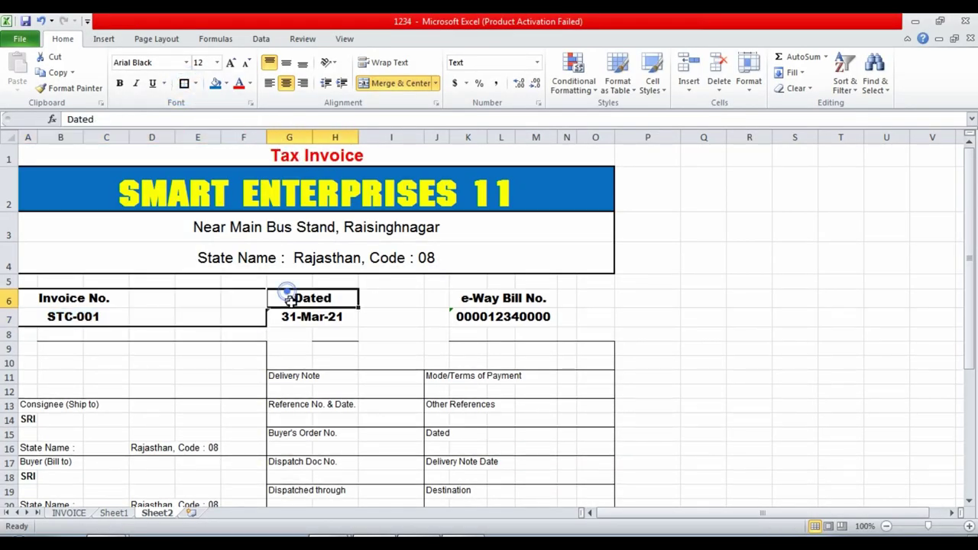
click(184, 82)
drag(382, 299, 591, 317)
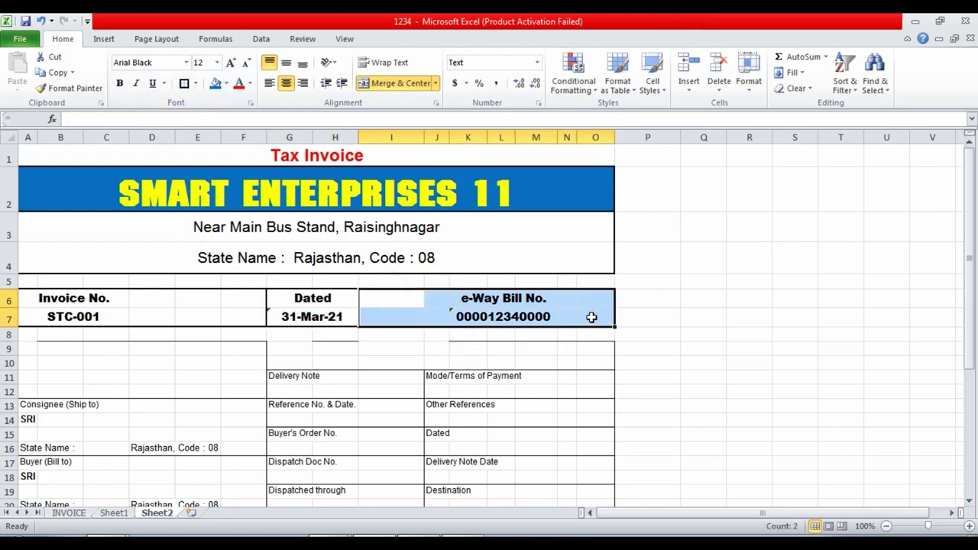
click(185, 84)
click(794, 335)
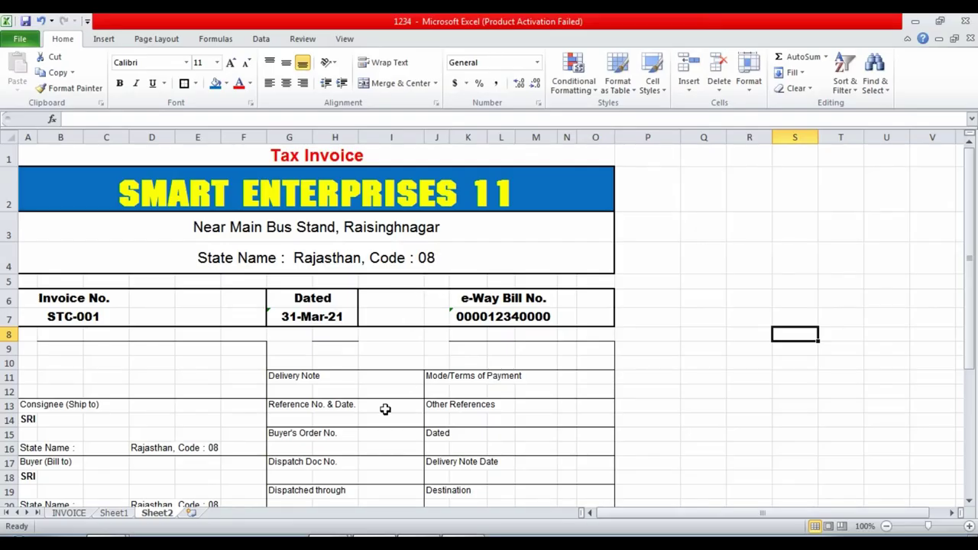
click(385, 409)
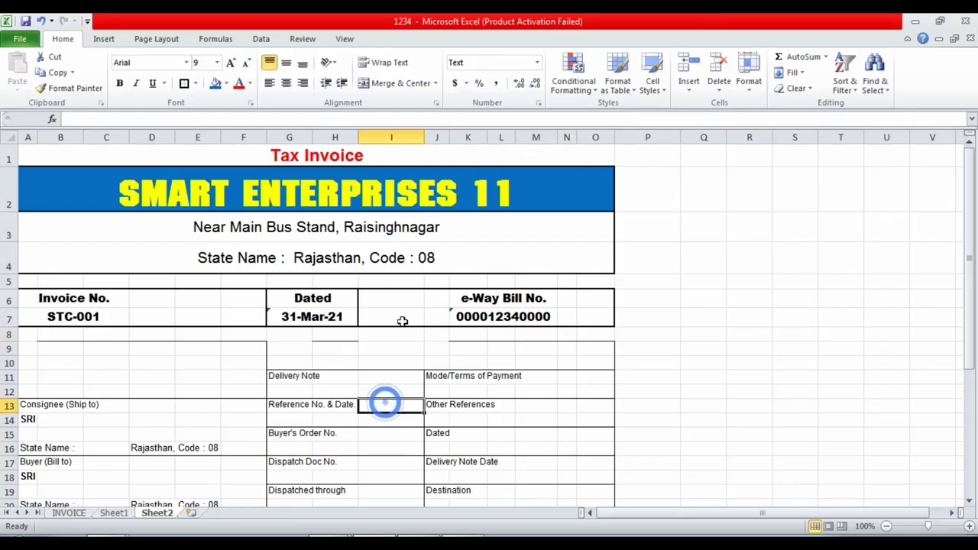
scroll(443, 381, down, 2)
scroll(464, 456, down, 1)
scroll(102, 407, down, 3)
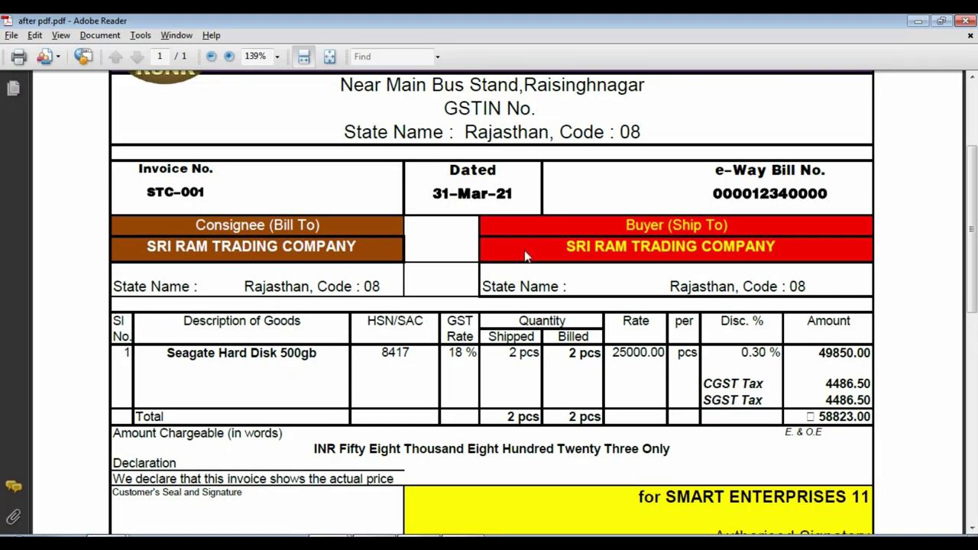
- Clear the Delivery Note and payment-terms labels from G11:O21
scroll(345, 328, down, 1)
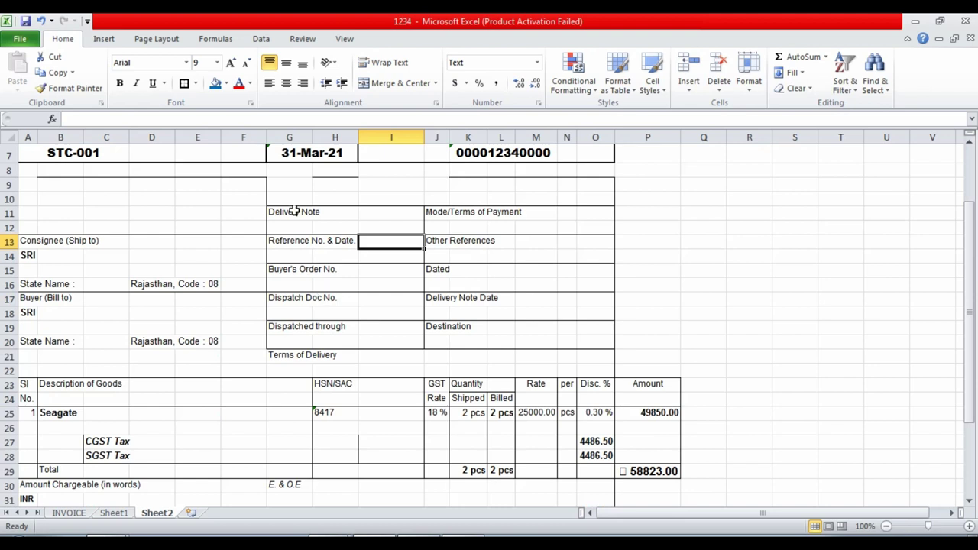
drag(291, 213, 604, 361)
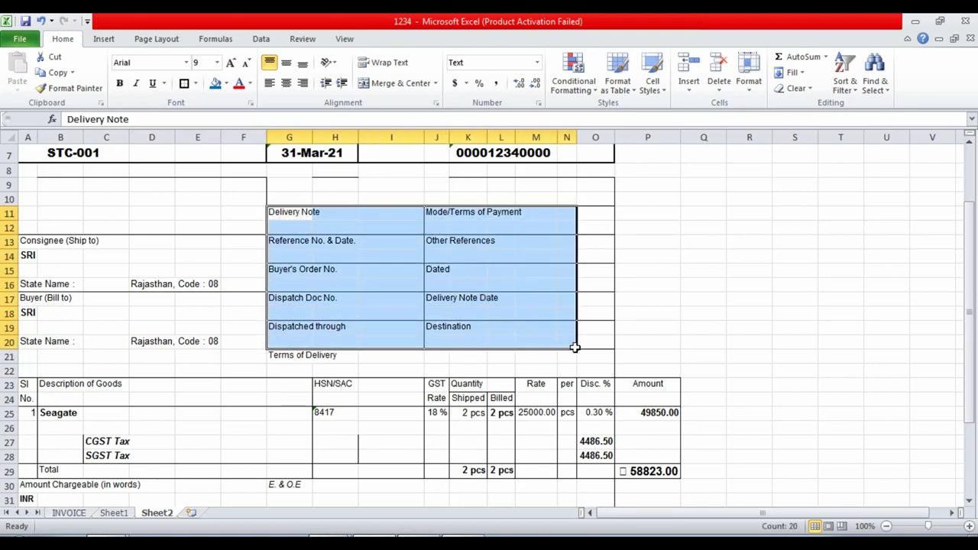
key(Delete)
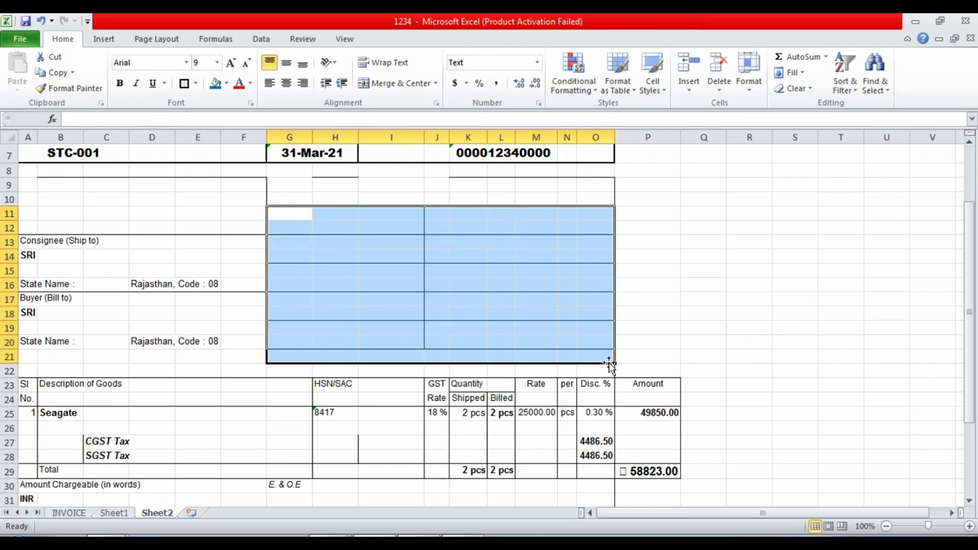
click(244, 282)
scroll(245, 282, up, 1)
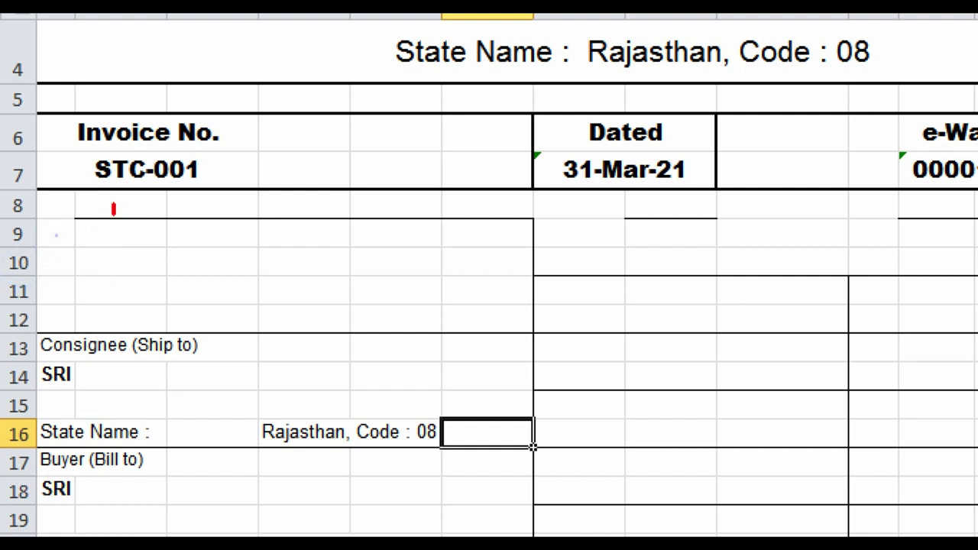
- Delete the blank rows 9–12 and bring the reference invoice PDF forward
drag(113, 207, 117, 314)
drag(197, 260, 264, 243)
drag(200, 197, 321, 283)
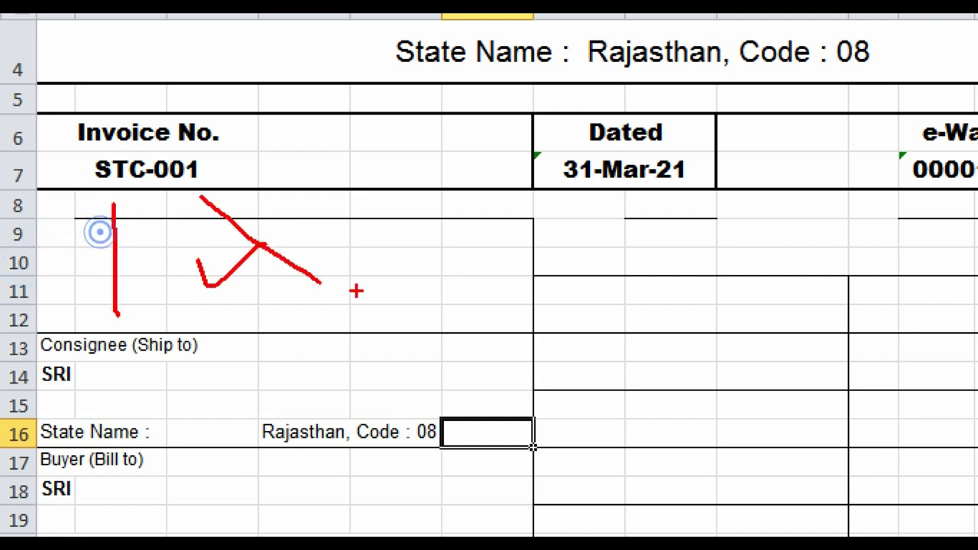
drag(265, 225, 698, 247)
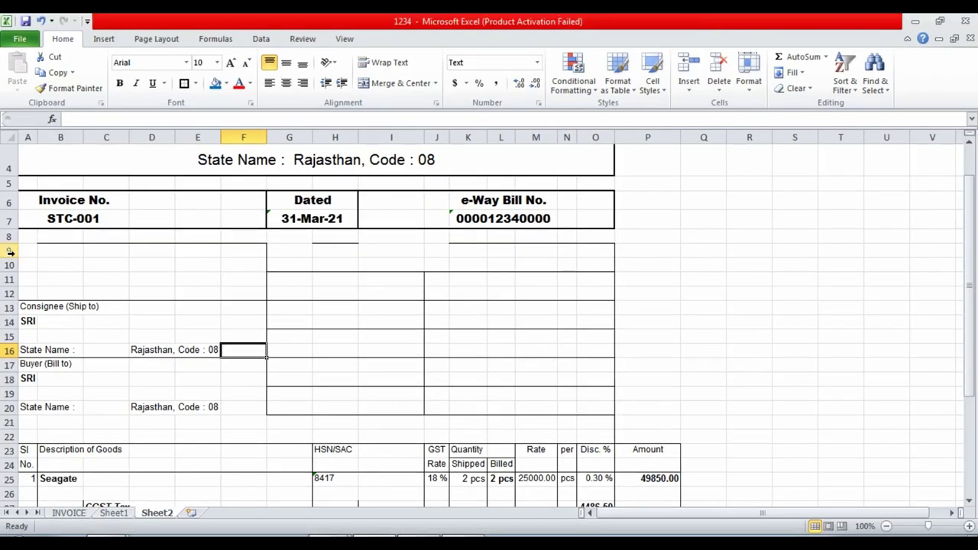
drag(10, 251, 11, 296)
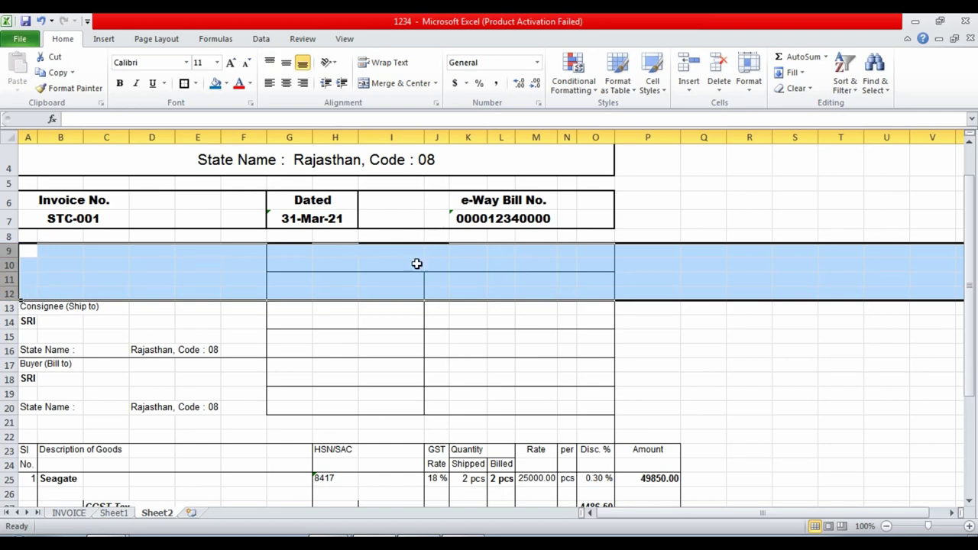
click(719, 68)
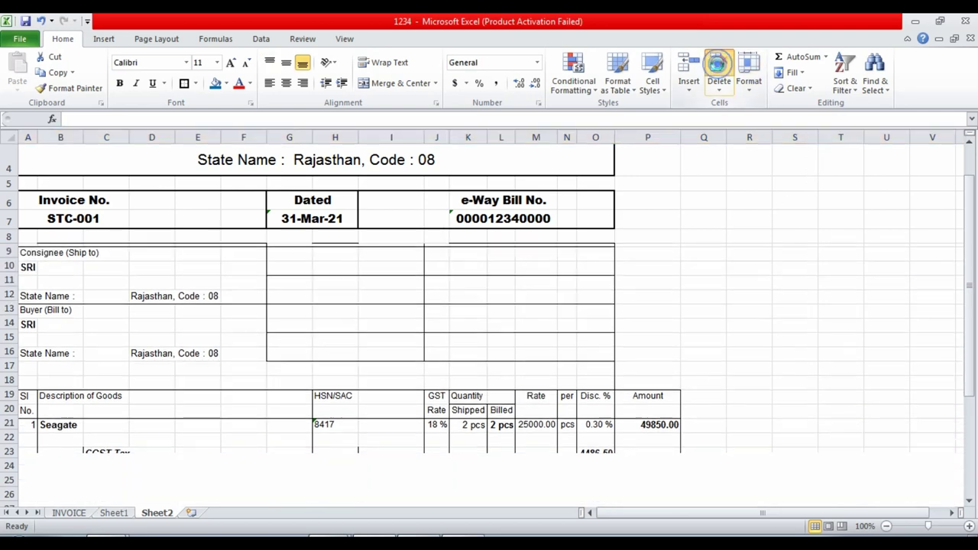
click(137, 290)
key(alt+Tab)
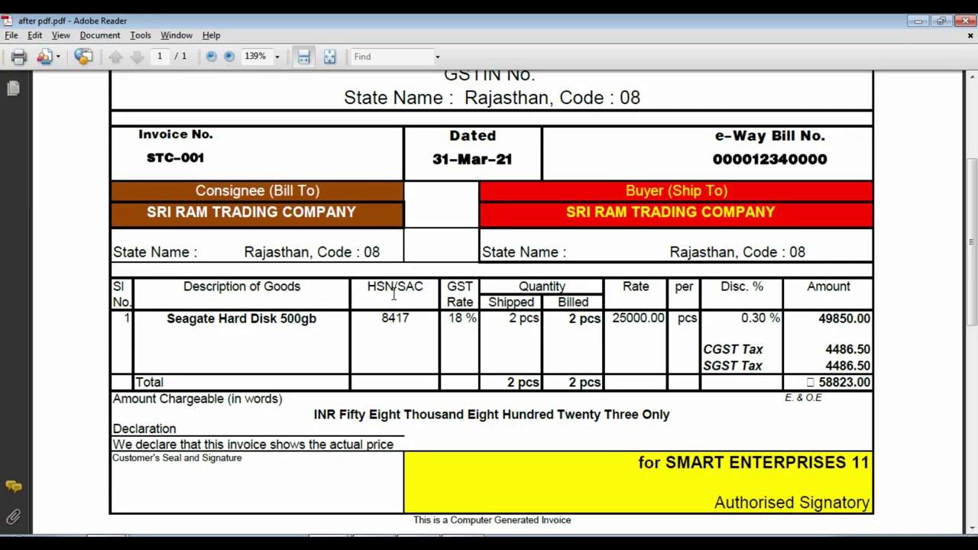
- After checking the reference PDF, merge and centre 'Consignee (Ship to)' across A9:F9
key(alt+Tab)
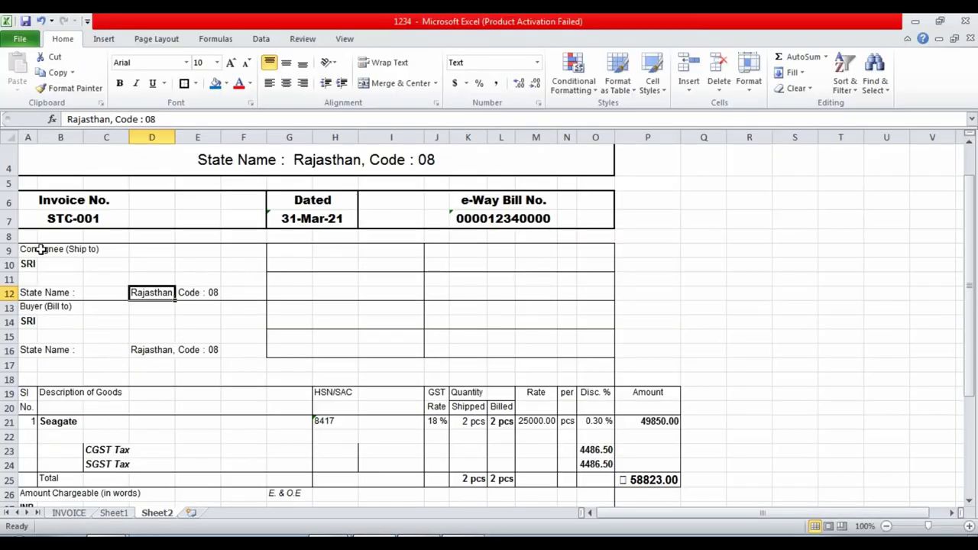
key(alt+Tab)
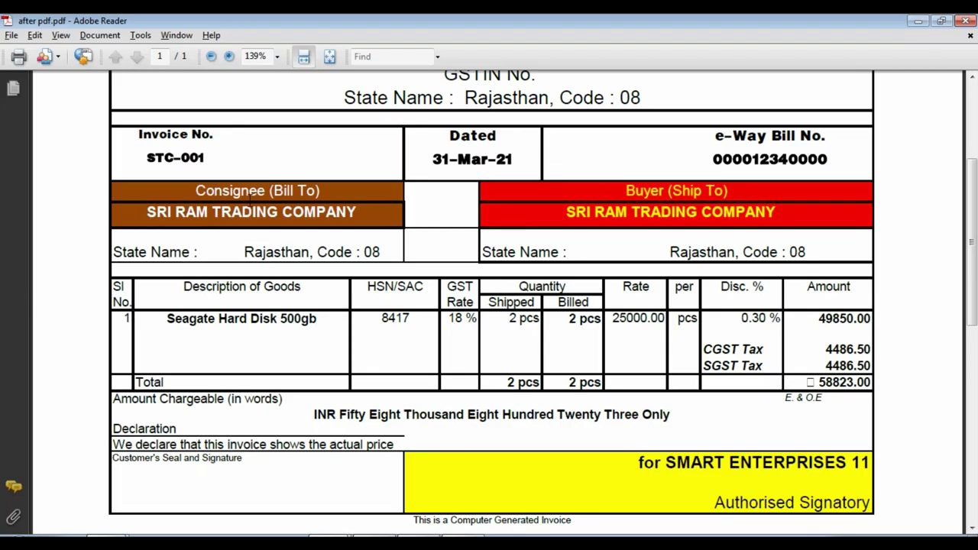
key(alt+Tab)
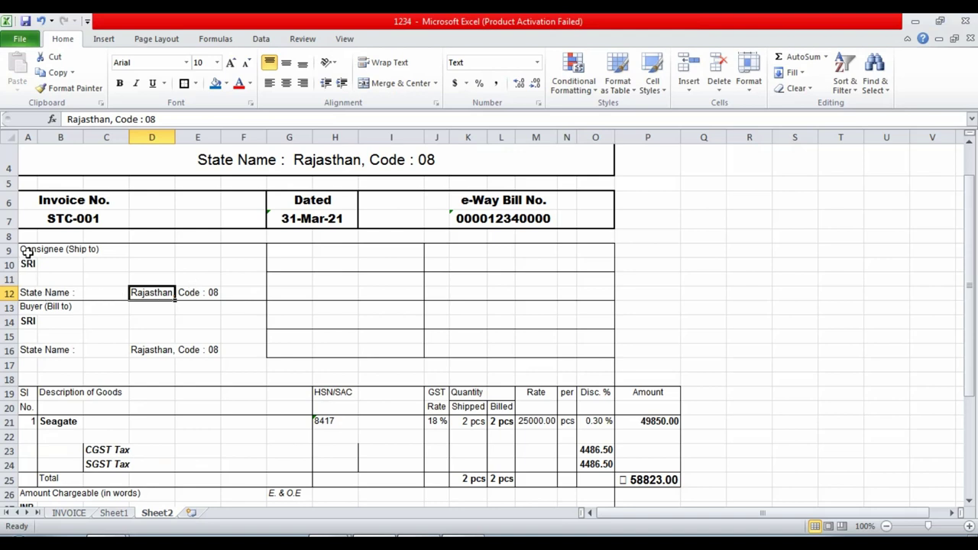
drag(27, 254, 231, 246)
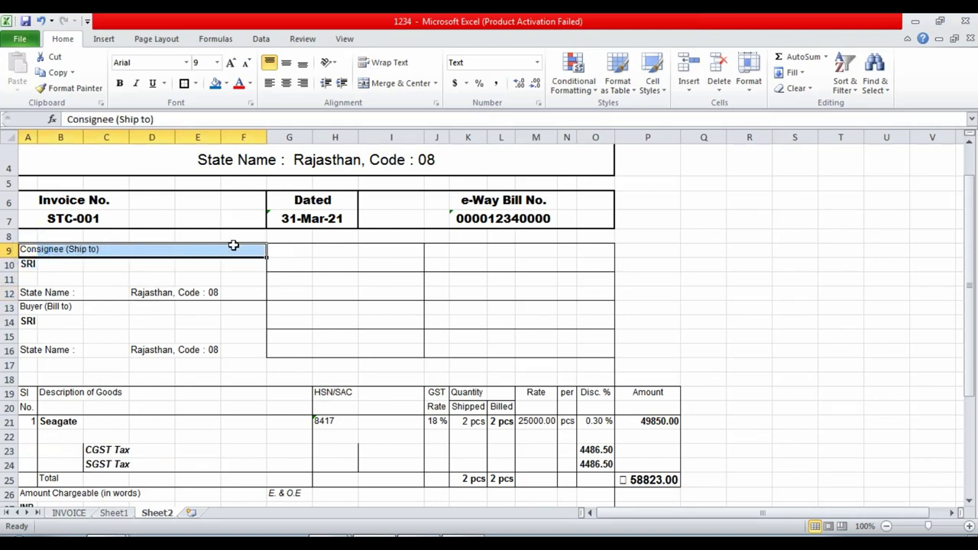
click(395, 82)
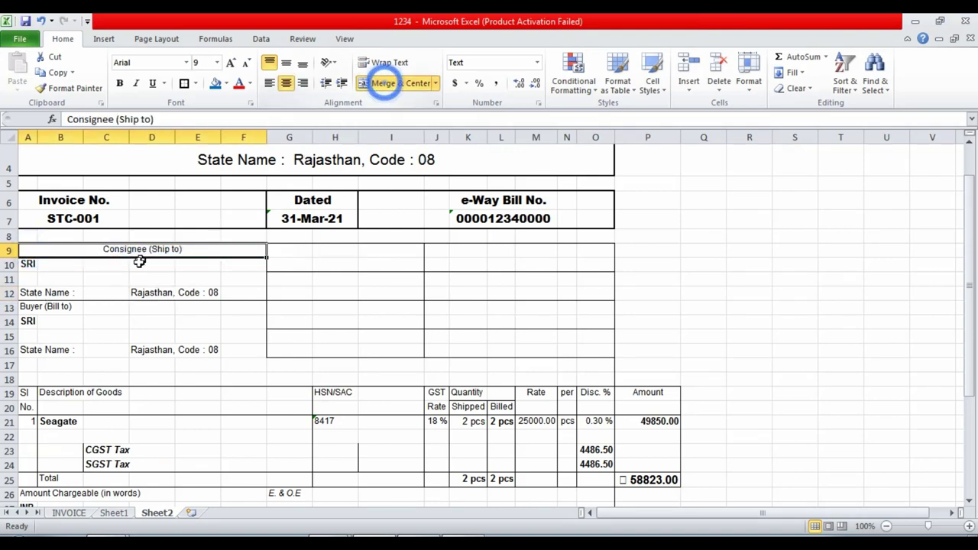
click(107, 293)
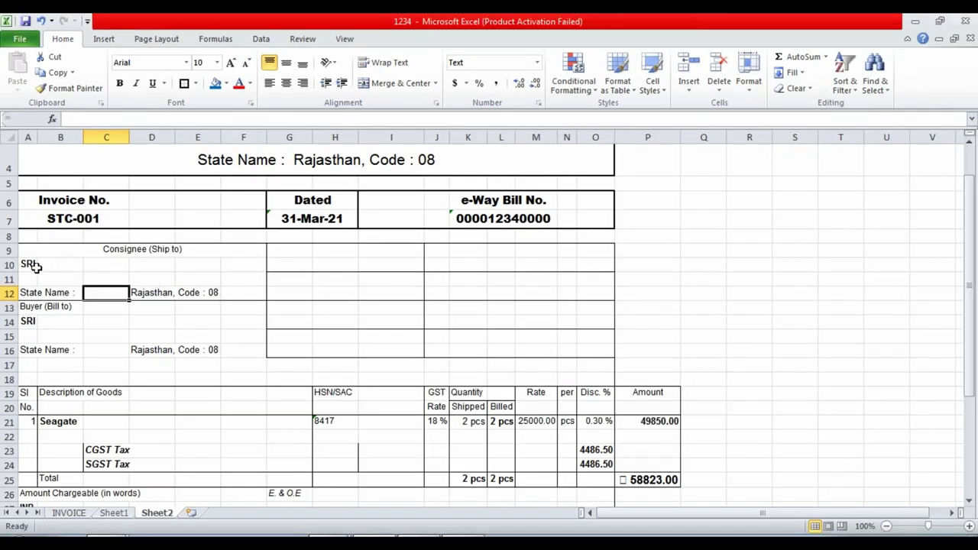
click(34, 264)
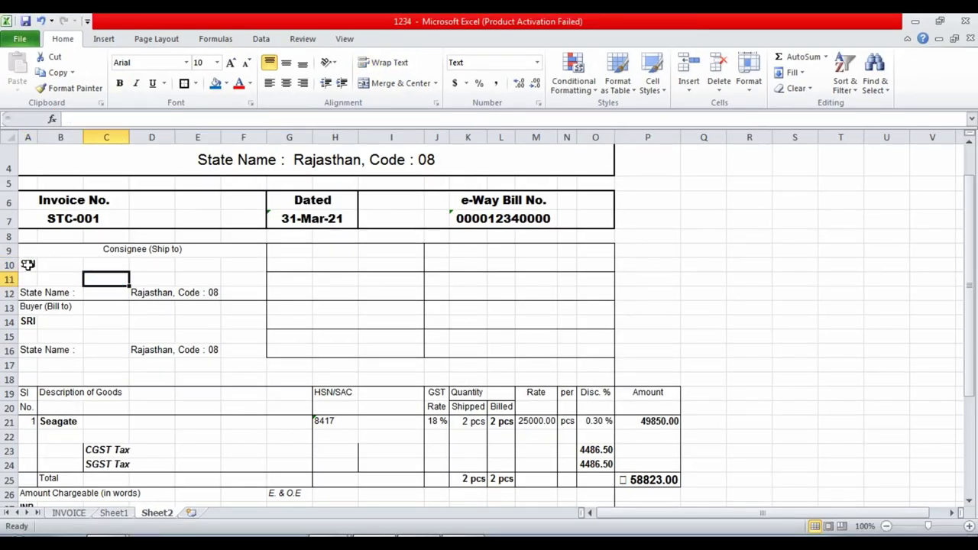
- Merge and centre SRI RAM TRADING COMPANY across A10:F10, undoing a trial A12:F12 merge
drag(30, 263, 240, 265)
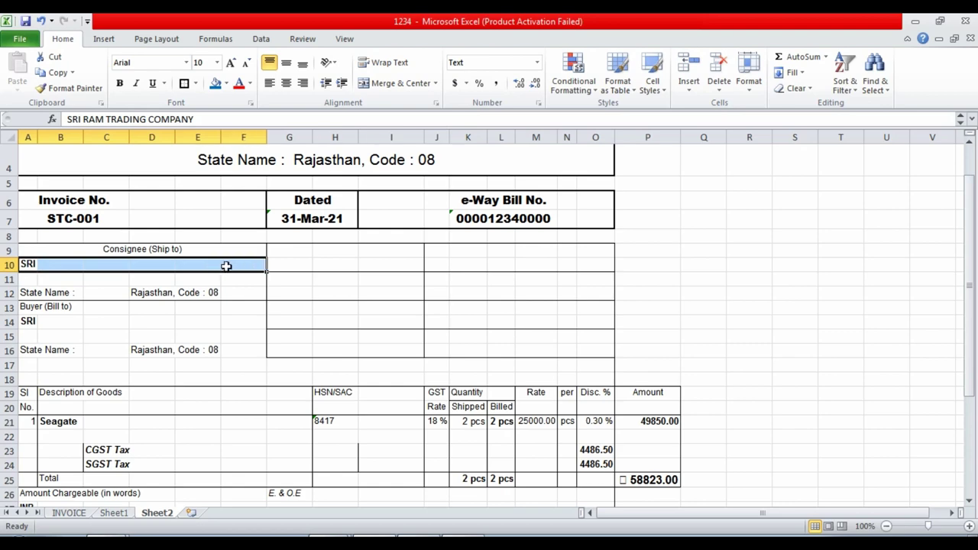
click(396, 83)
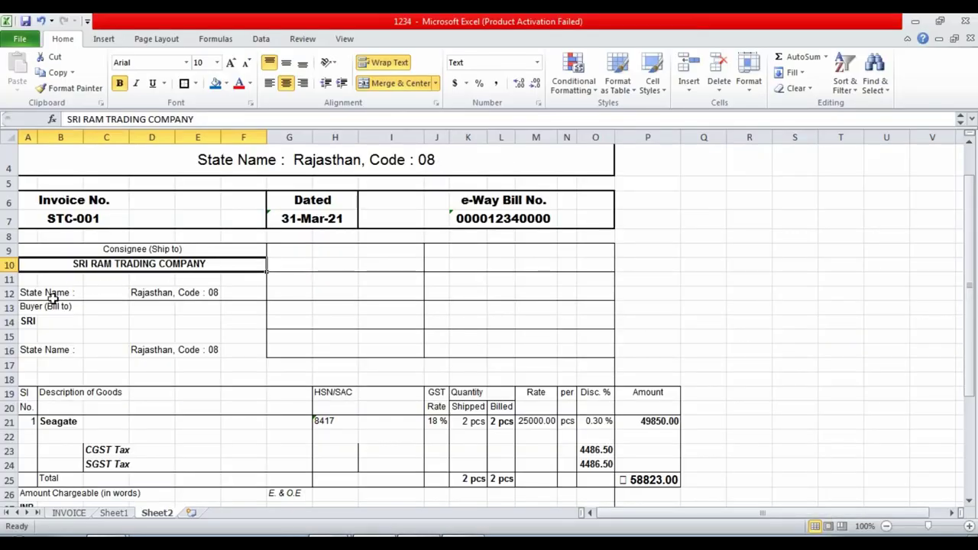
drag(42, 292, 222, 291)
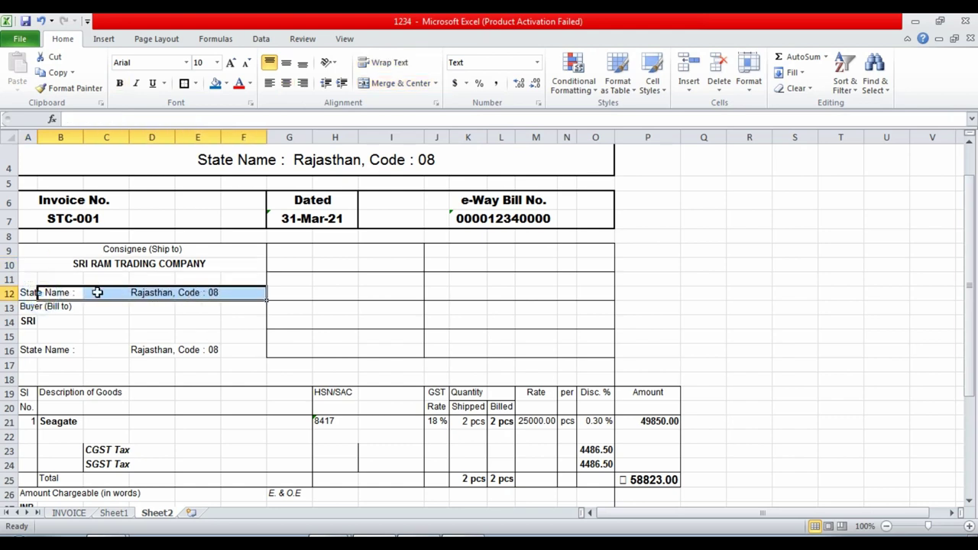
drag(36, 294, 229, 292)
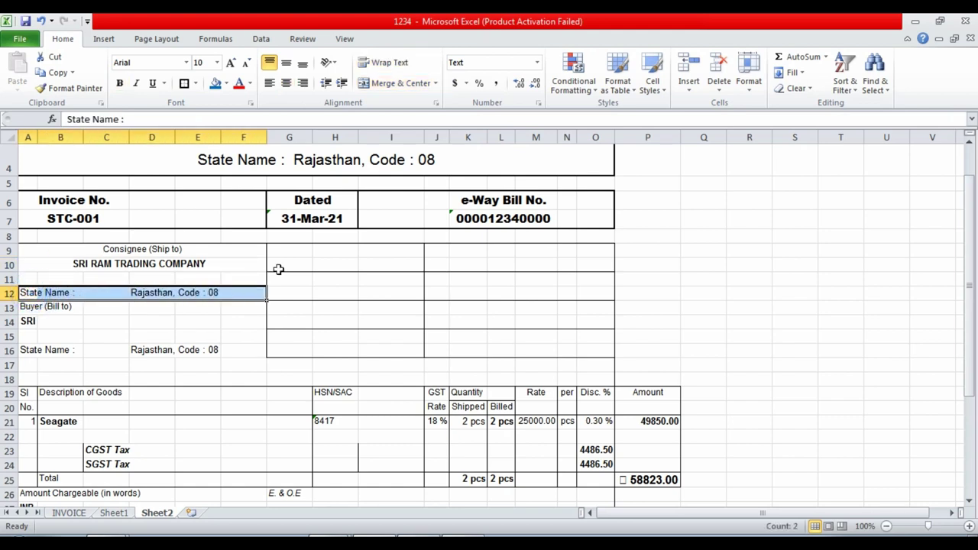
click(397, 82)
click(461, 319)
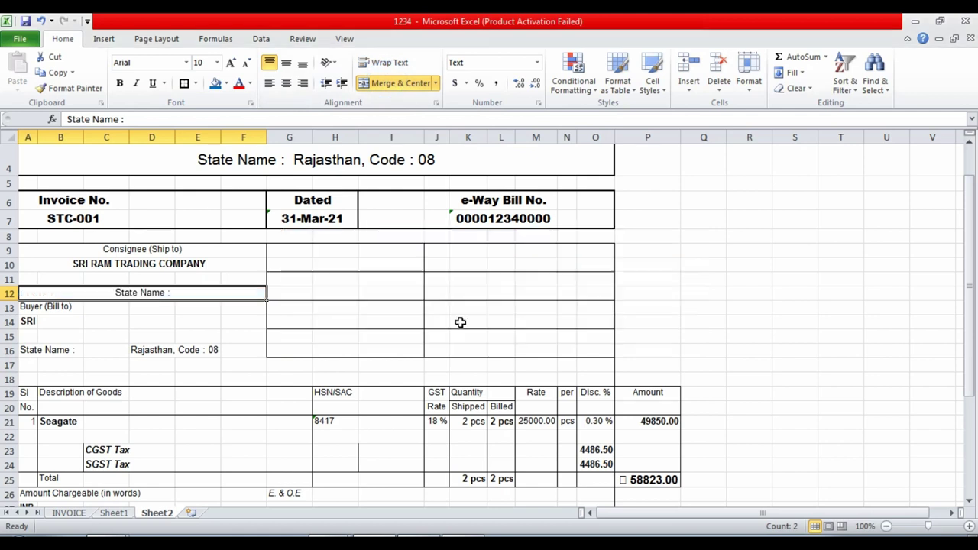
click(269, 82)
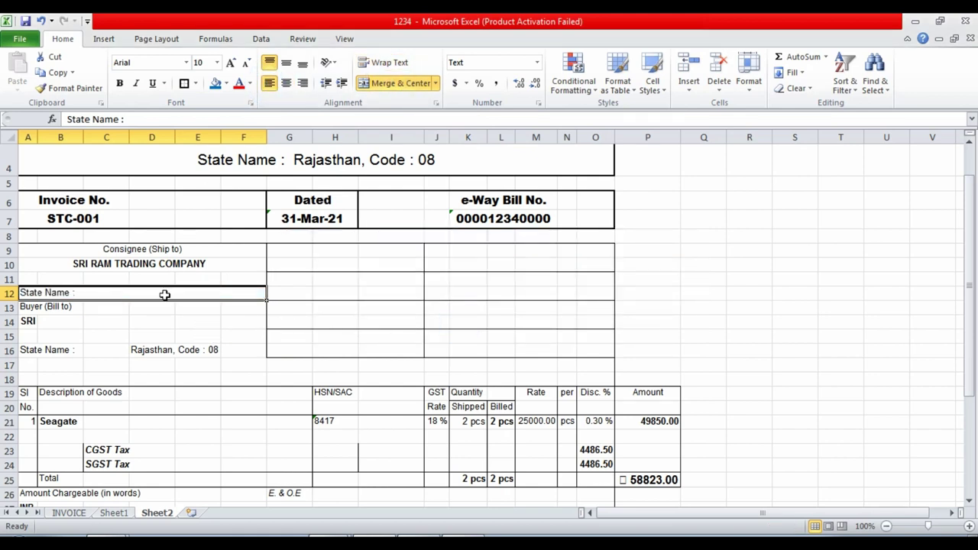
key(ctrl+z)
key(ctrl+z)
click(142, 365)
- Merge and centre 'State Name :' over A12:C12 and 'Rajasthan, Code : 08' over D12:F12
click(109, 293)
click(51, 292)
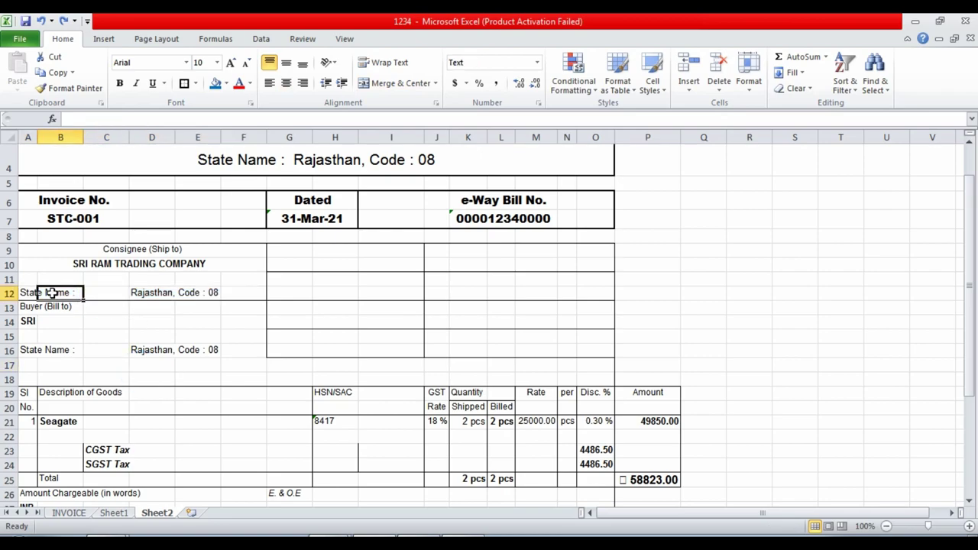
key(alt+Tab)
key(alt+Tab)
click(27, 291)
click(151, 293)
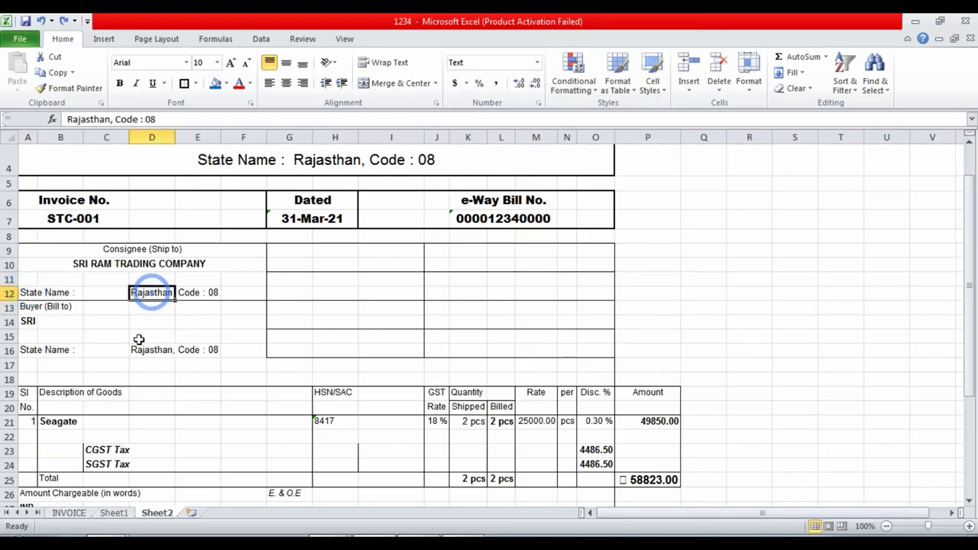
click(139, 340)
click(38, 293)
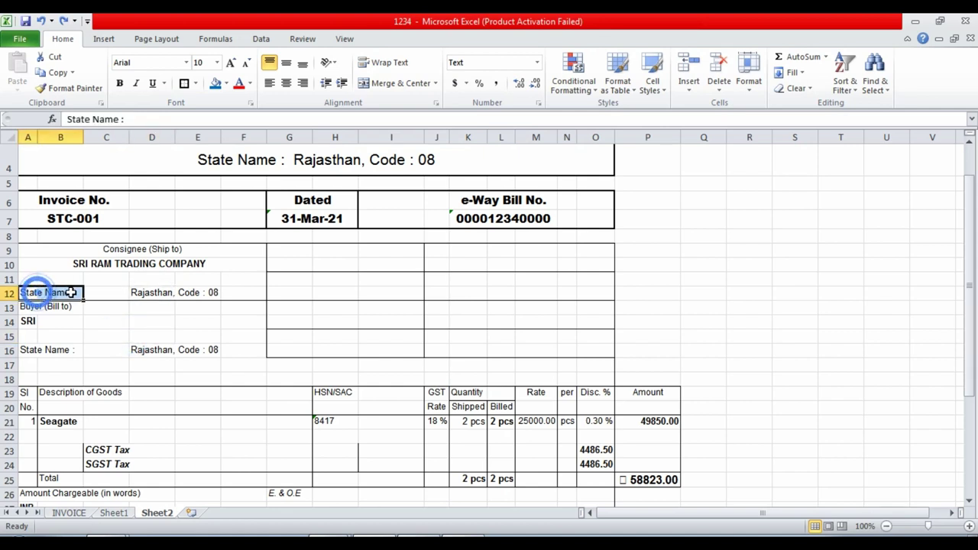
drag(72, 293, 252, 294)
click(397, 83)
click(179, 320)
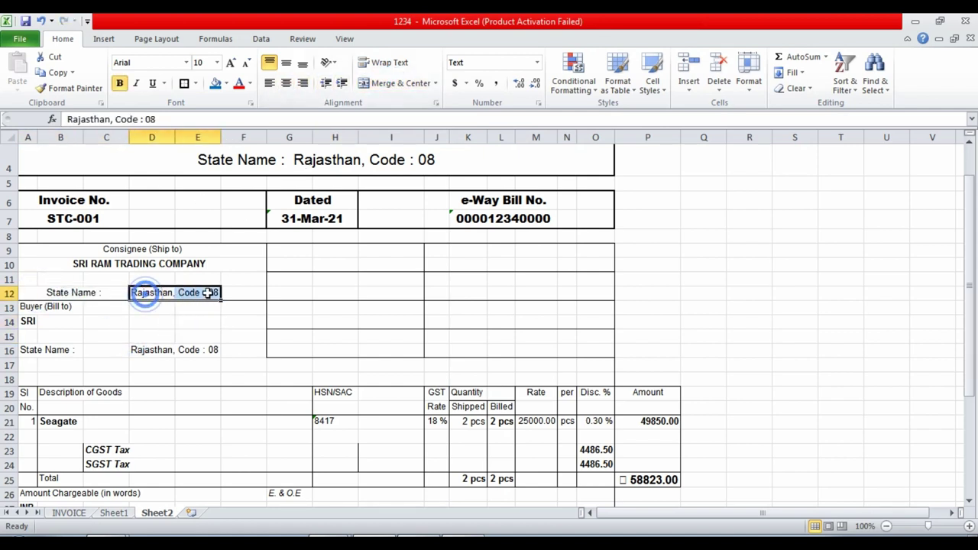
click(398, 84)
click(186, 349)
key(alt+Tab)
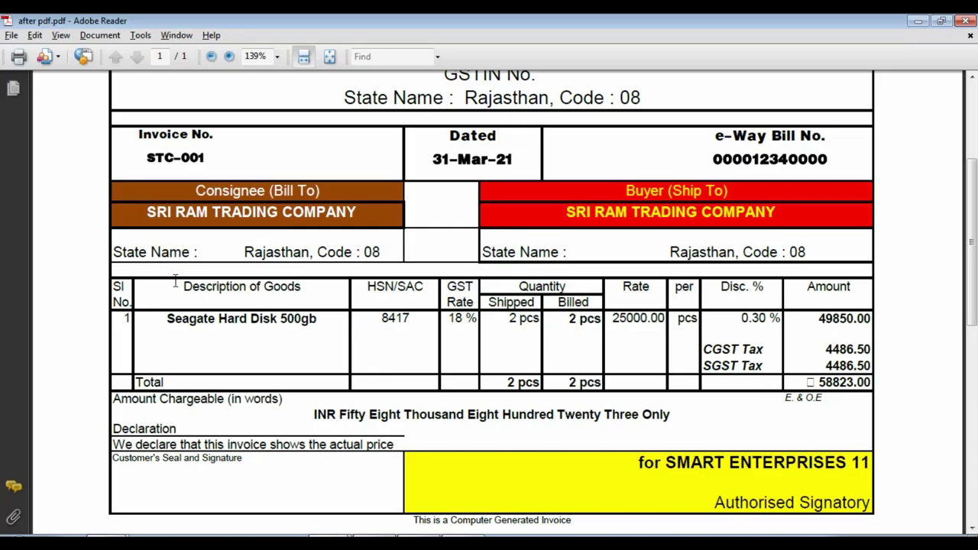
key(alt+Tab)
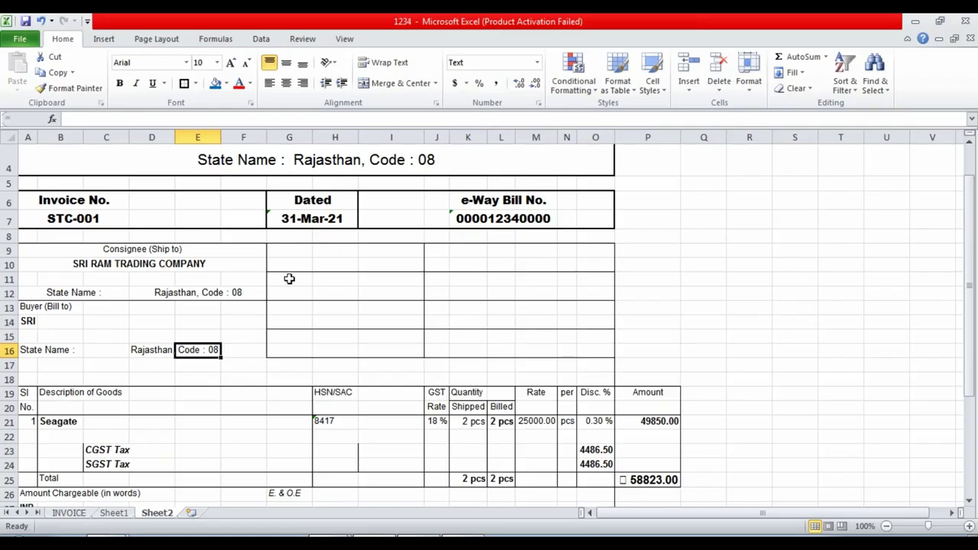
- Fill the Consignee heading and company-name rows dark orange-brown
key(alt+Tab)
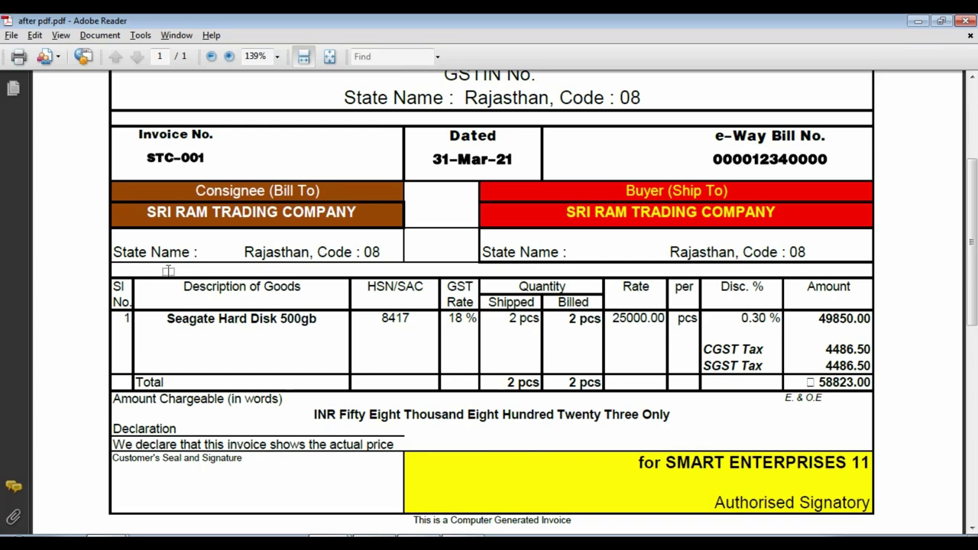
key(alt+Tab)
click(156, 251)
key(alt+Tab)
key(alt+Tab)
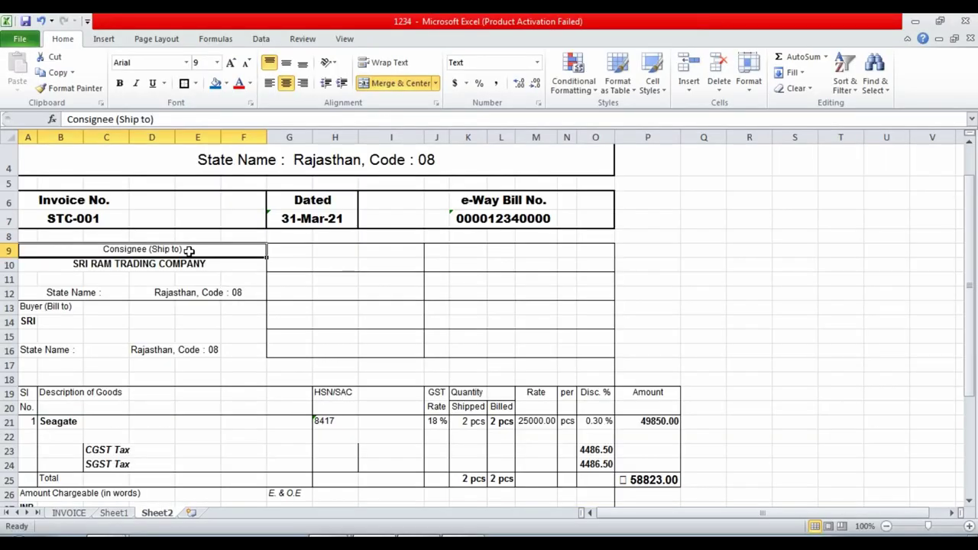
drag(188, 250, 190, 264)
click(228, 83)
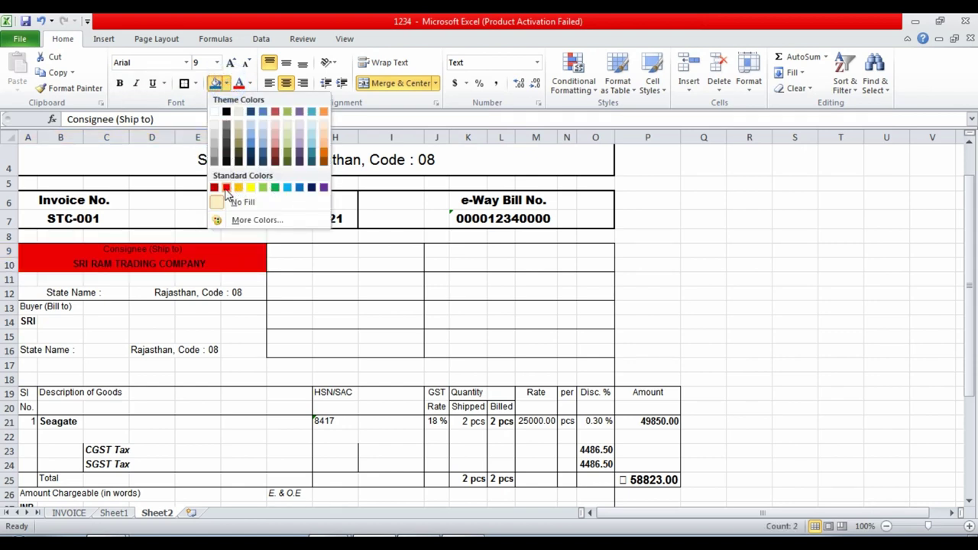
click(323, 158)
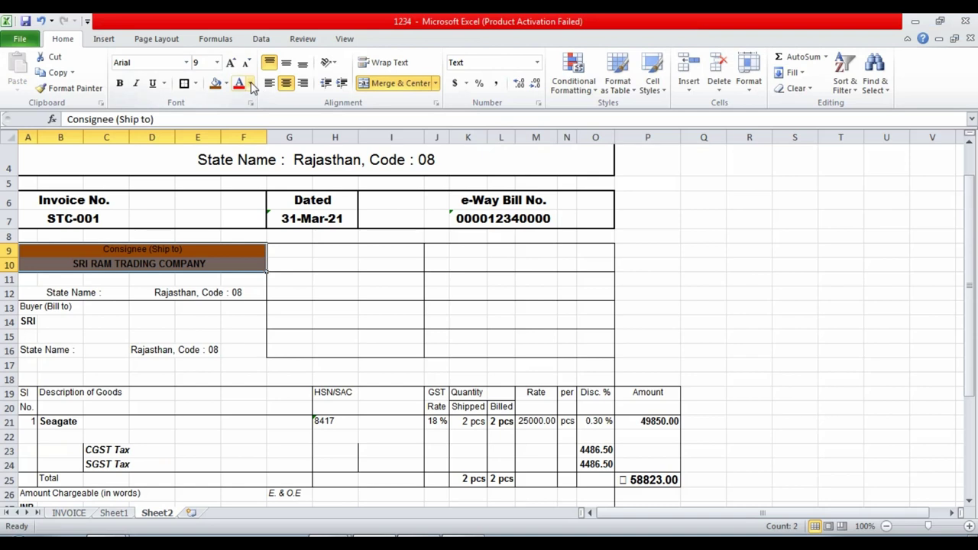
- Make the Consignee rows' text white and increase its font size
click(249, 83)
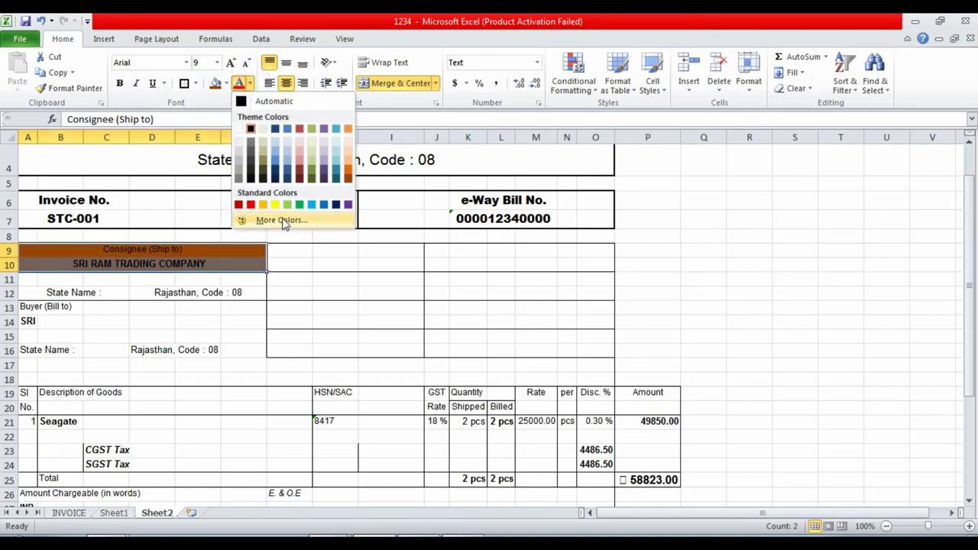
click(238, 178)
click(249, 84)
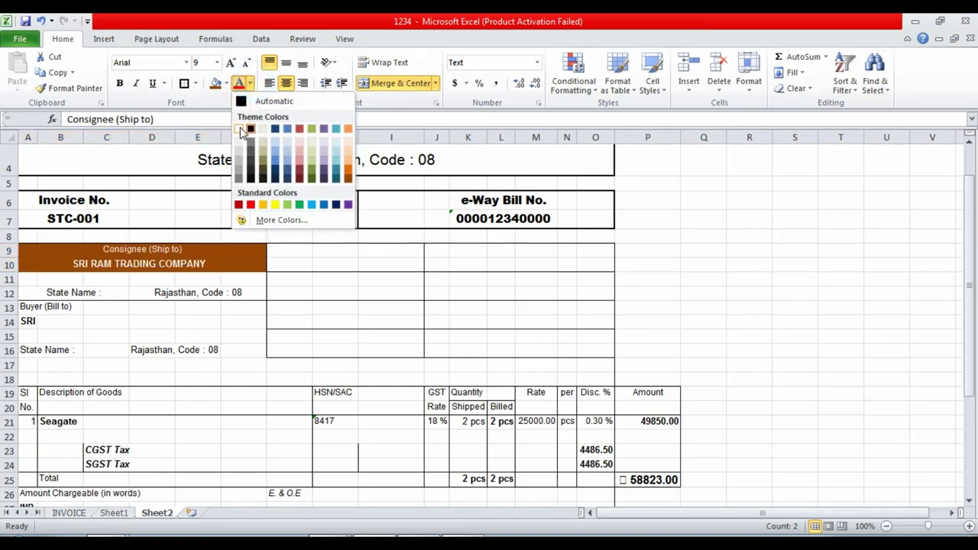
click(243, 132)
click(230, 62)
click(231, 62)
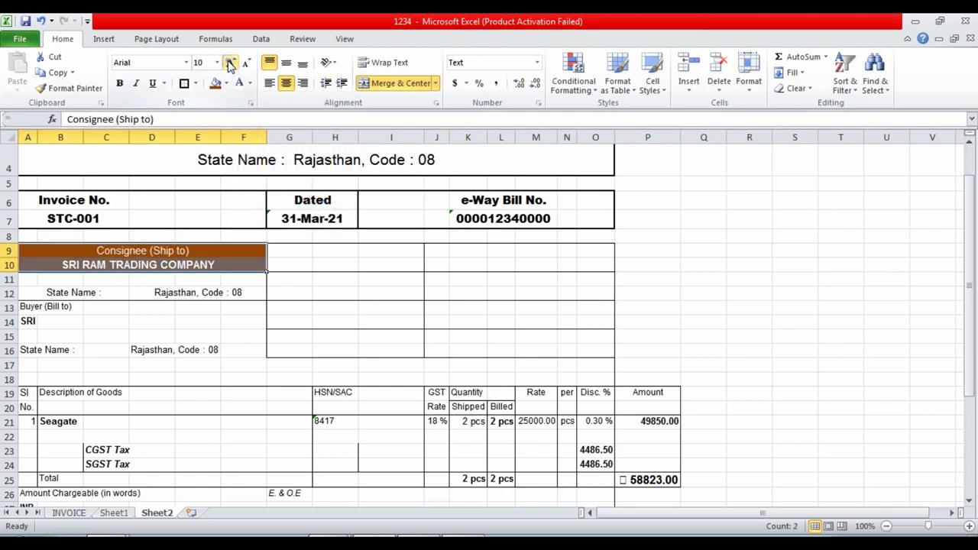
click(230, 62)
click(231, 62)
- Make row 10 taller and add a bottom border under the Consignee (Ship to) heading
click(51, 295)
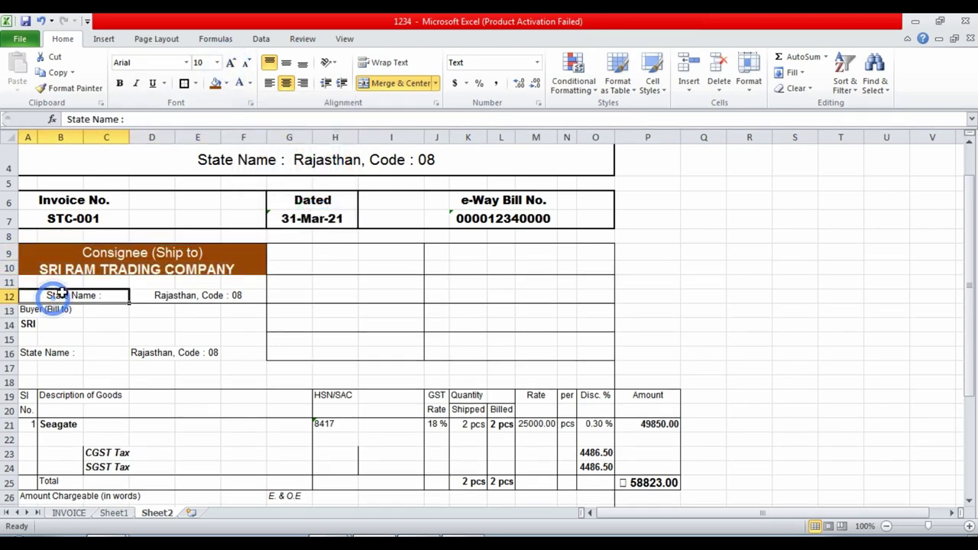
scroll(15, 283, up, 1)
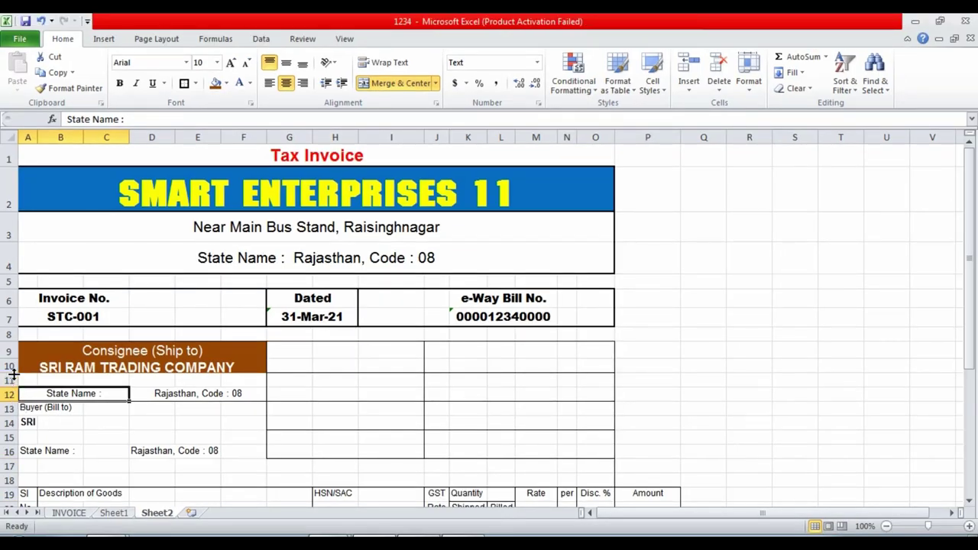
mouse_move(13, 373)
mouse_down()
mouse_move(13, 389)
mouse_move(13, 367)
mouse_up()
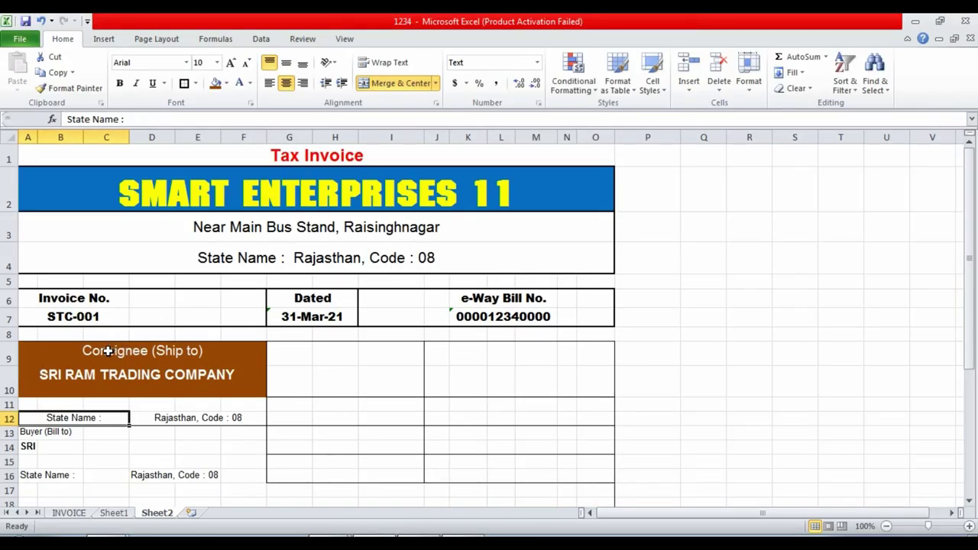
drag(107, 351, 105, 372)
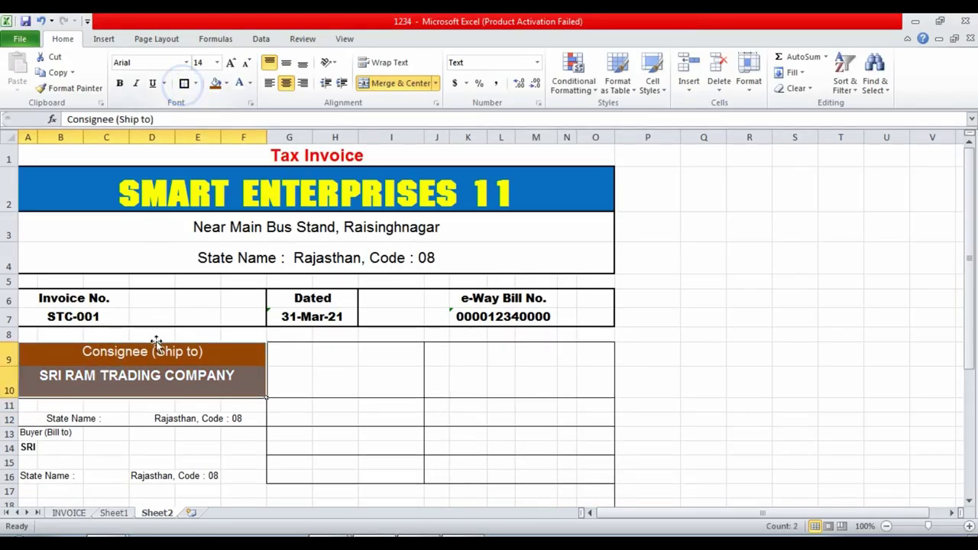
click(154, 343)
click(183, 83)
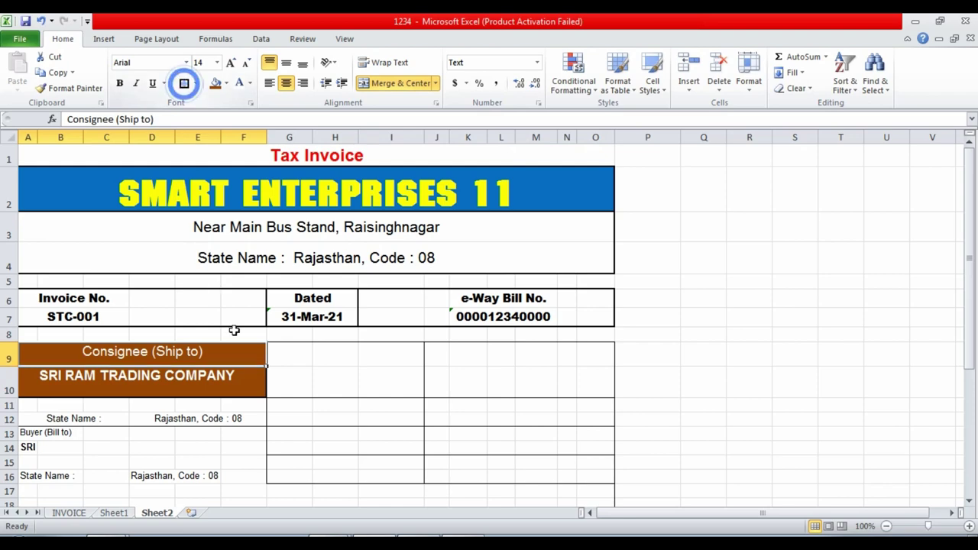
click(333, 383)
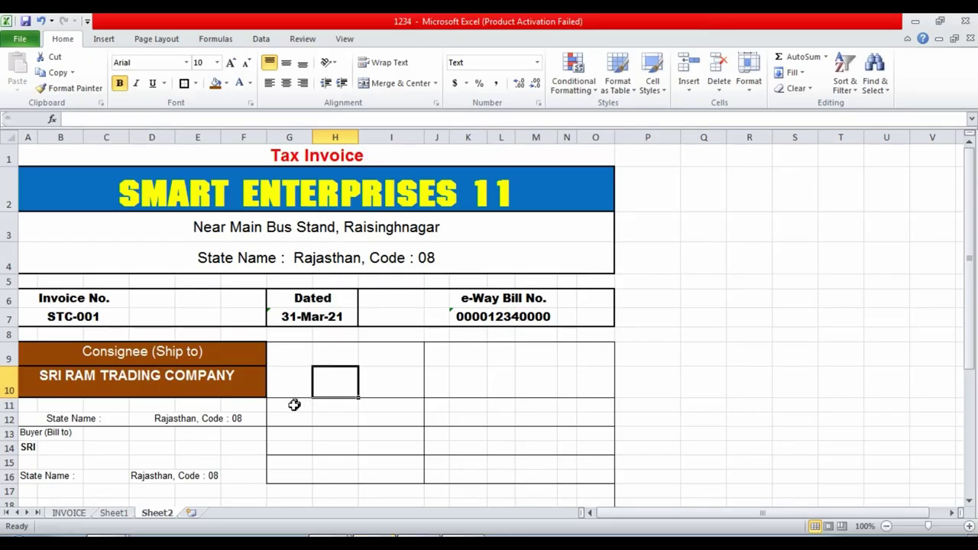
scroll(292, 403, down, 1)
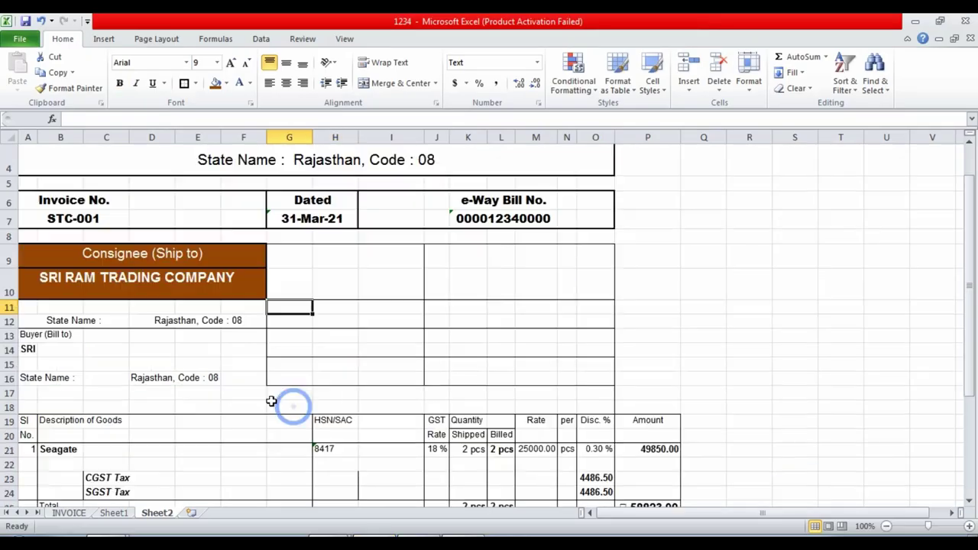
- Move 'Buyer (Bill to)' from A13 to I9 and the buyer company name from A14 to I10
click(37, 336)
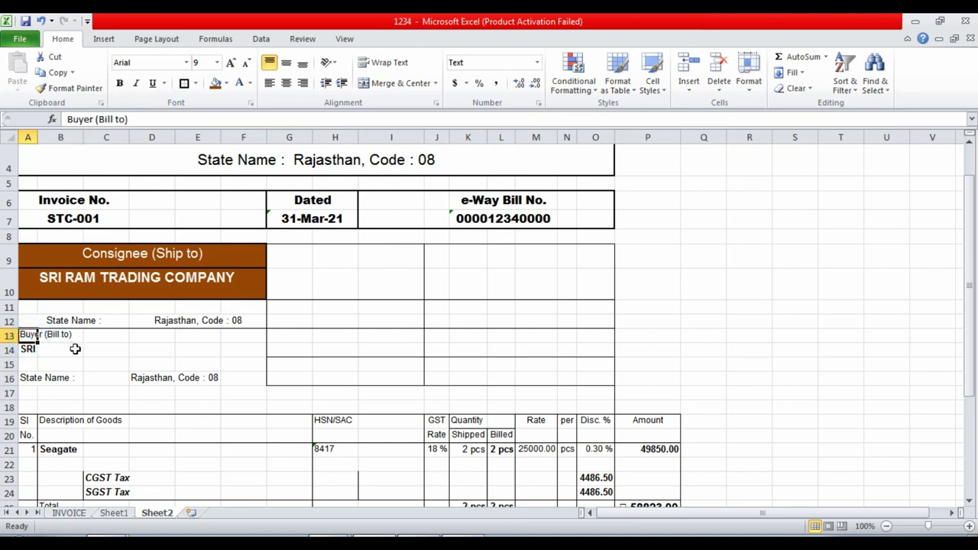
key(ctrl+c)
click(370, 253)
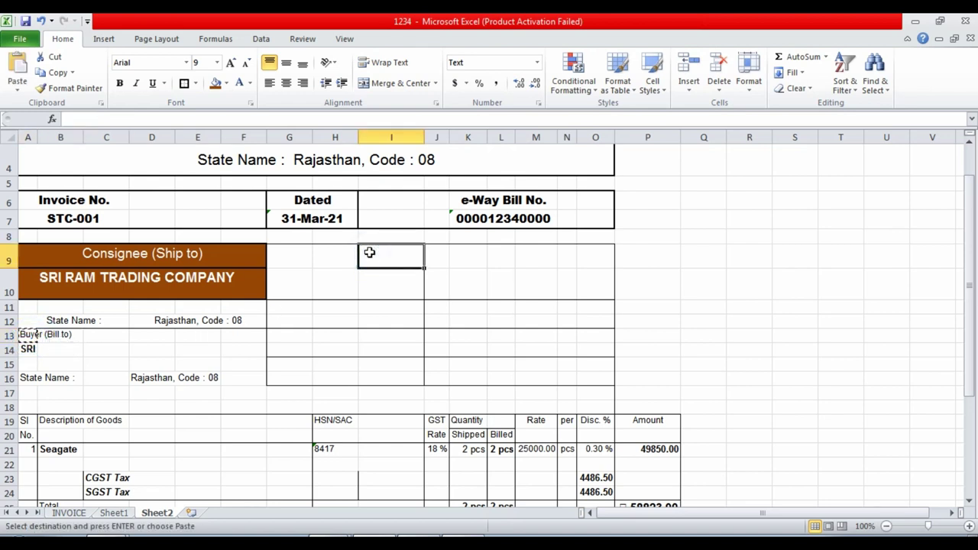
key(ctrl+v)
click(29, 348)
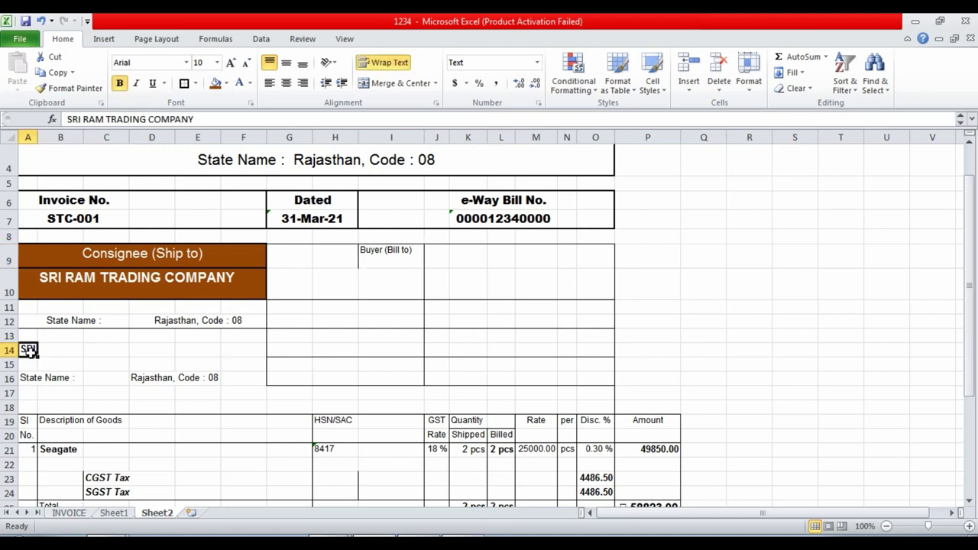
key(ctrl+c)
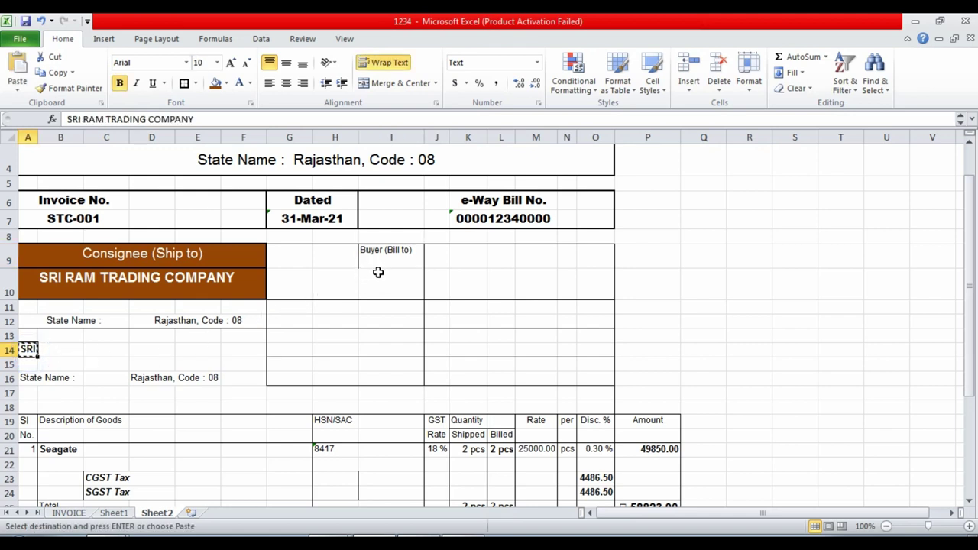
click(376, 276)
key(ctrl+v)
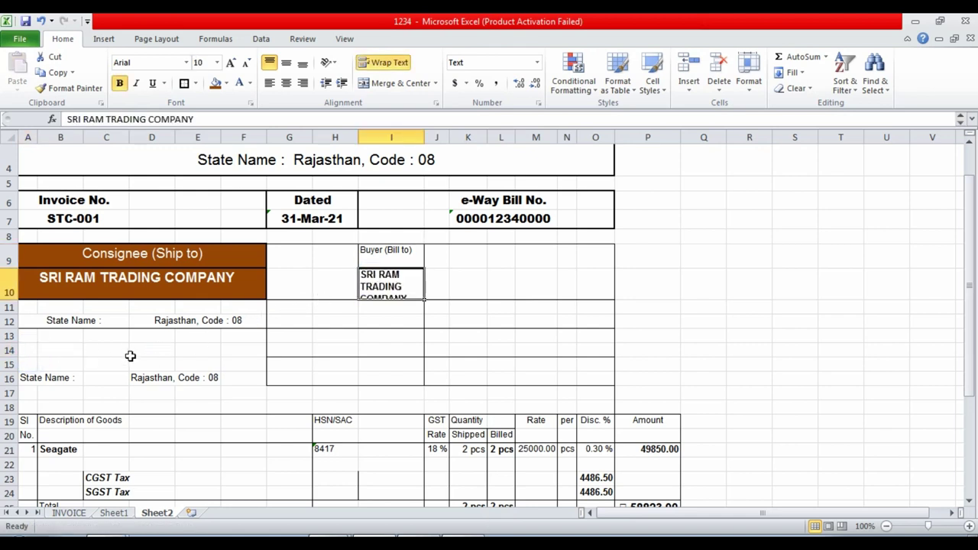
- Move 'State Name :' from A16 to I12 and 'Rajasthan, Code : 08' from D16 to L12
click(35, 377)
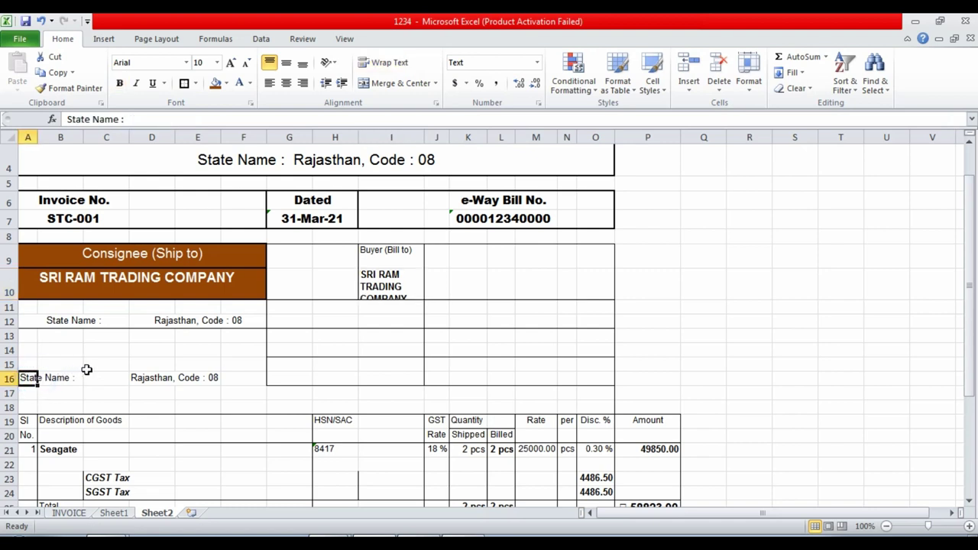
key(ctrl+c)
click(368, 314)
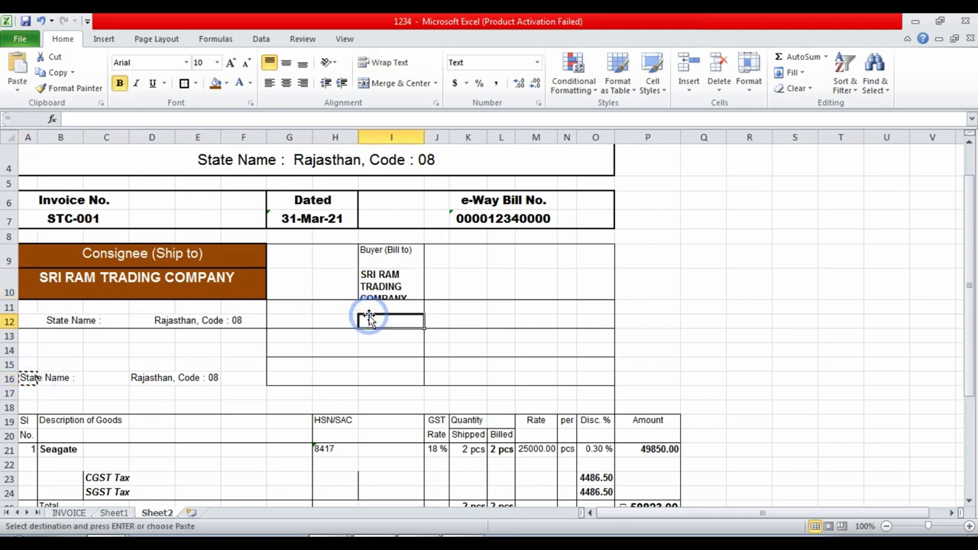
key(ctrl+v)
click(145, 382)
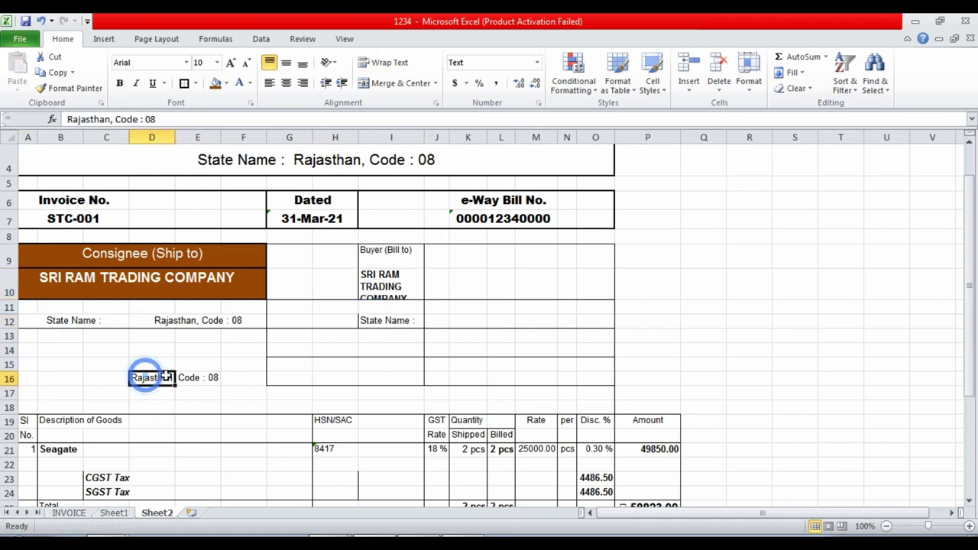
key(ctrl+x)
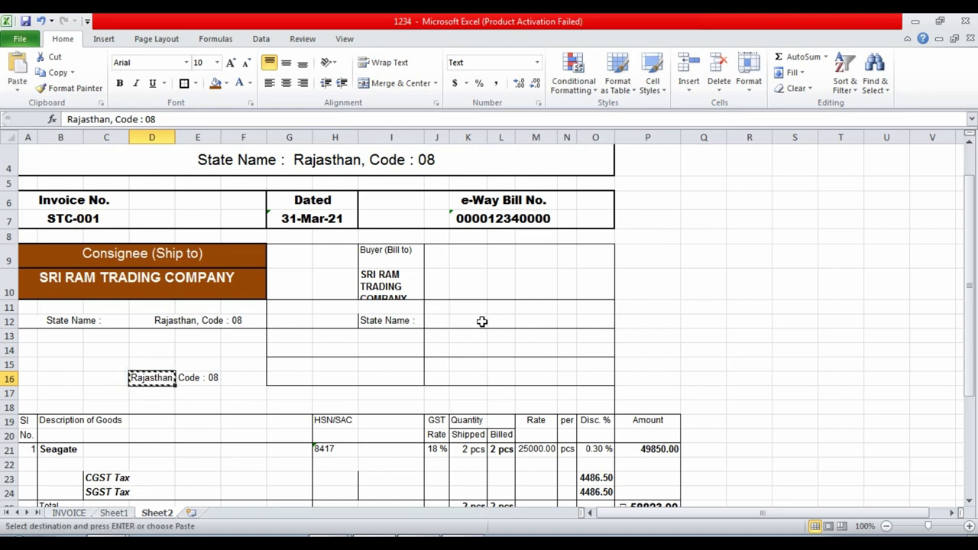
click(497, 323)
key(ctrl+v)
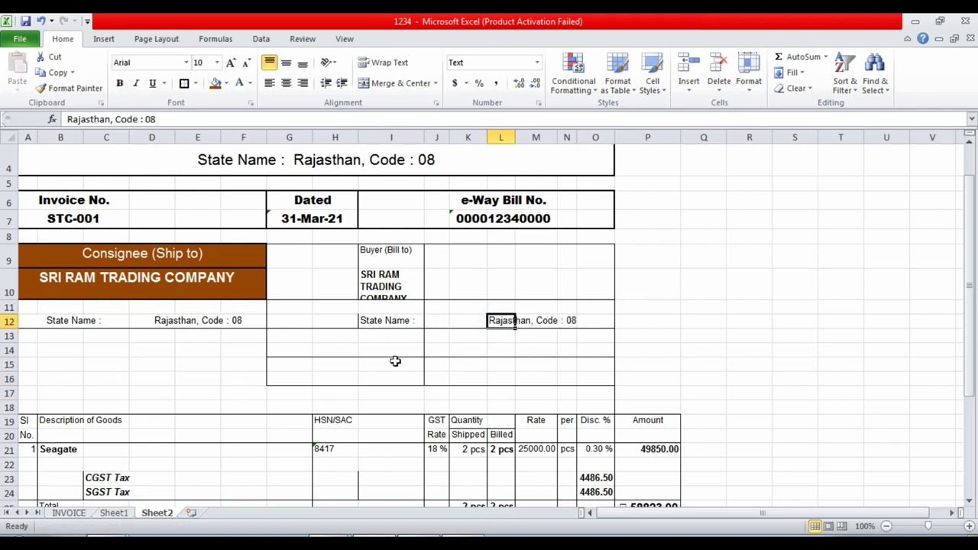
click(393, 362)
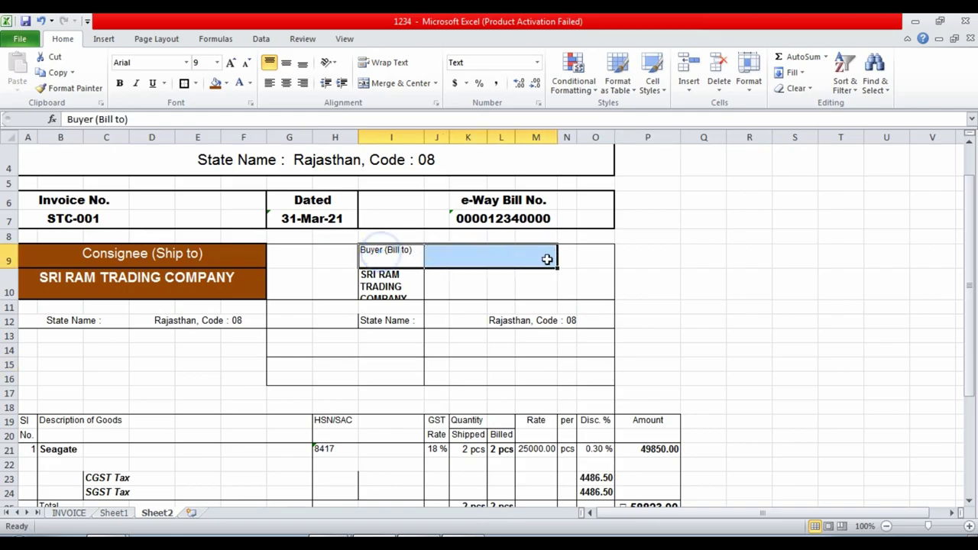
- Merge and centre 'Buyer (Bill to)' across I9:O9 and the company name across I10:O10
drag(382, 253, 585, 257)
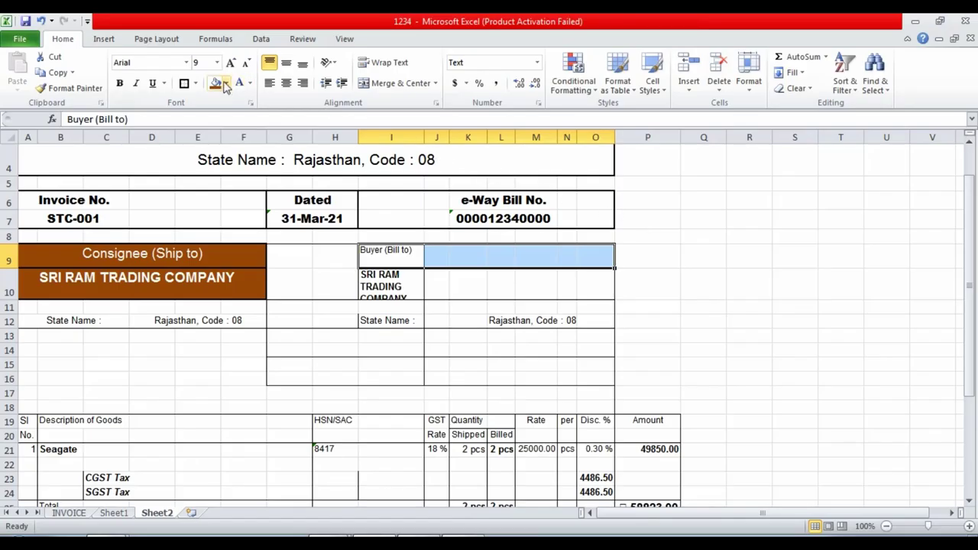
click(397, 83)
drag(386, 272, 583, 285)
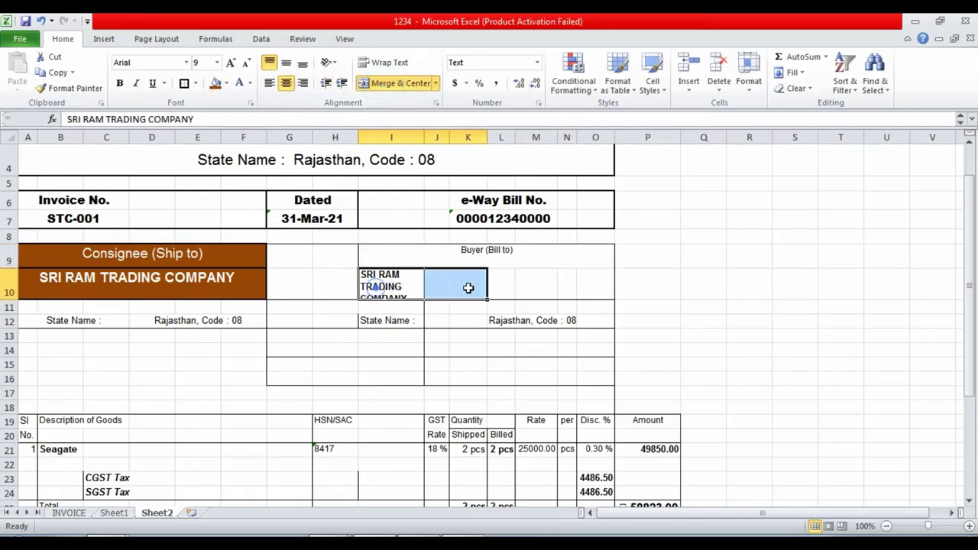
click(397, 84)
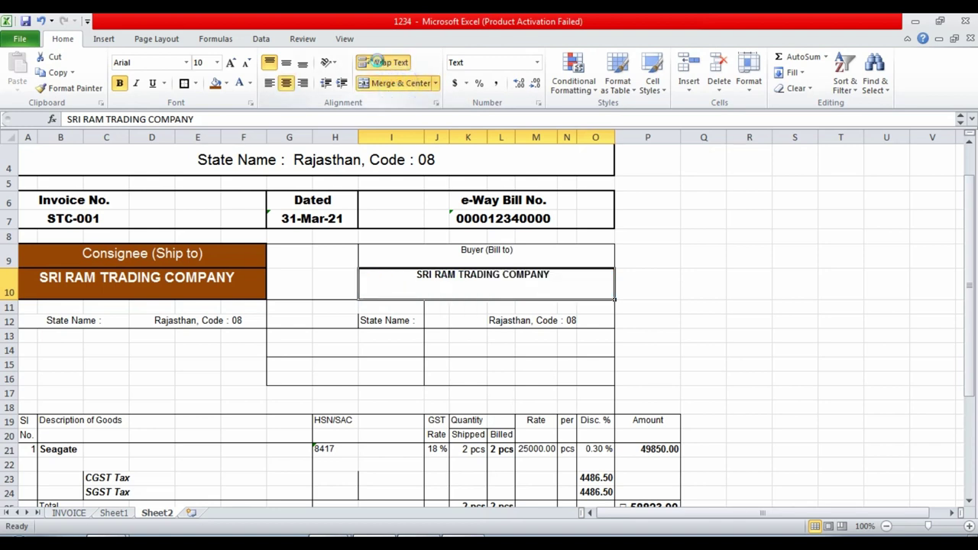
- Merge and centre 'State Name :' over I12:J12 and the state value over L12:O12
click(372, 315)
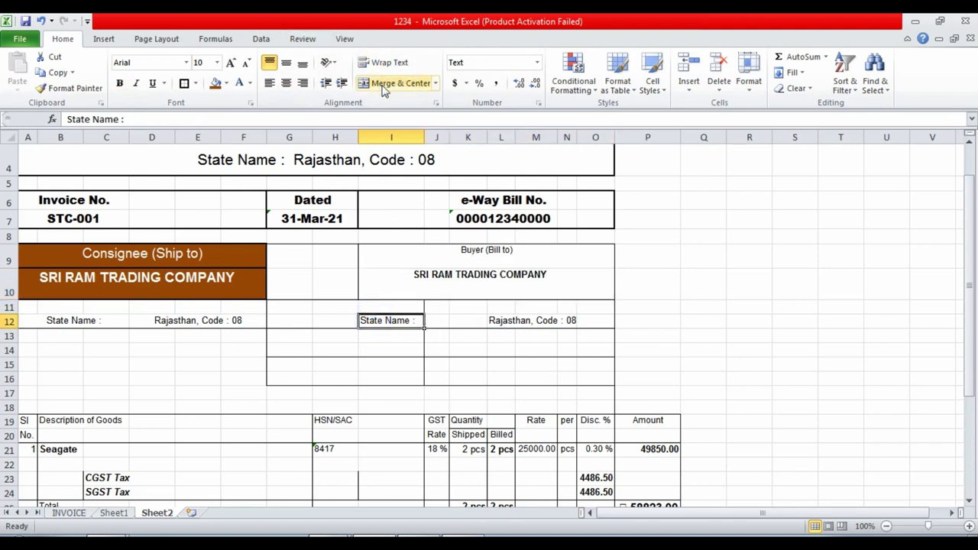
click(393, 354)
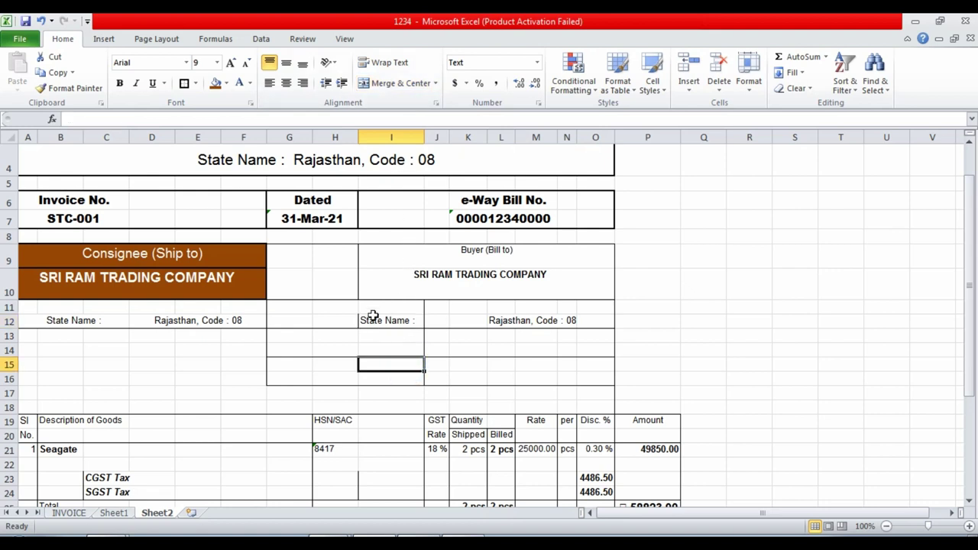
drag(374, 317, 435, 319)
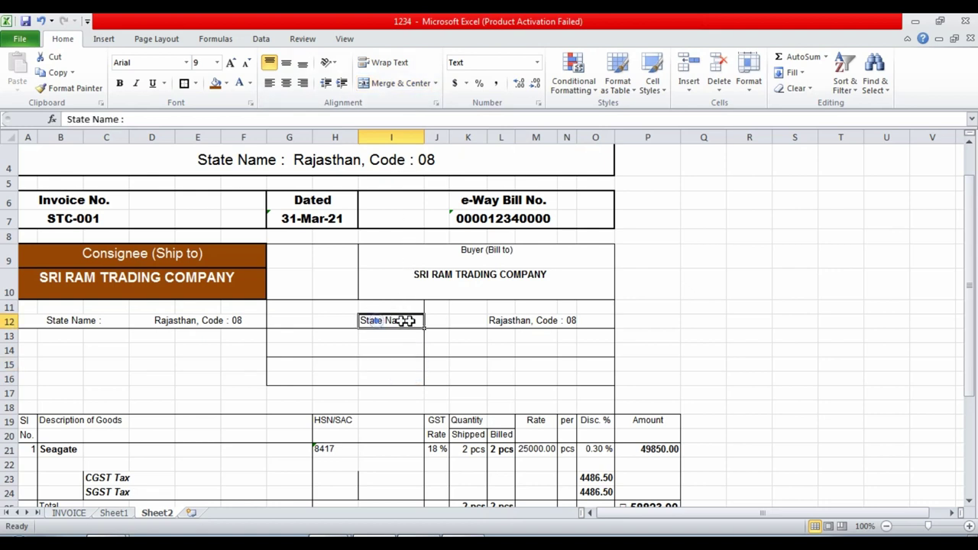
click(388, 83)
click(508, 323)
drag(508, 322, 588, 321)
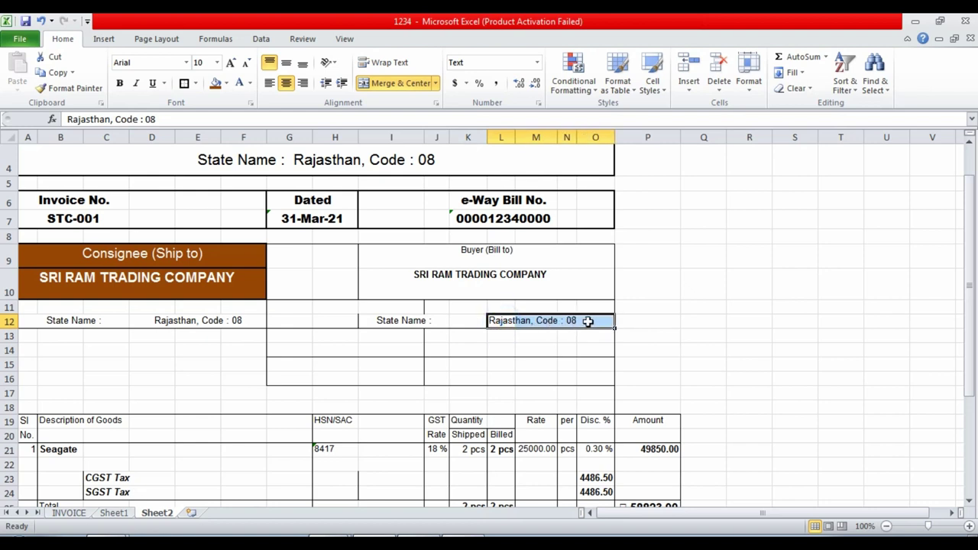
click(381, 84)
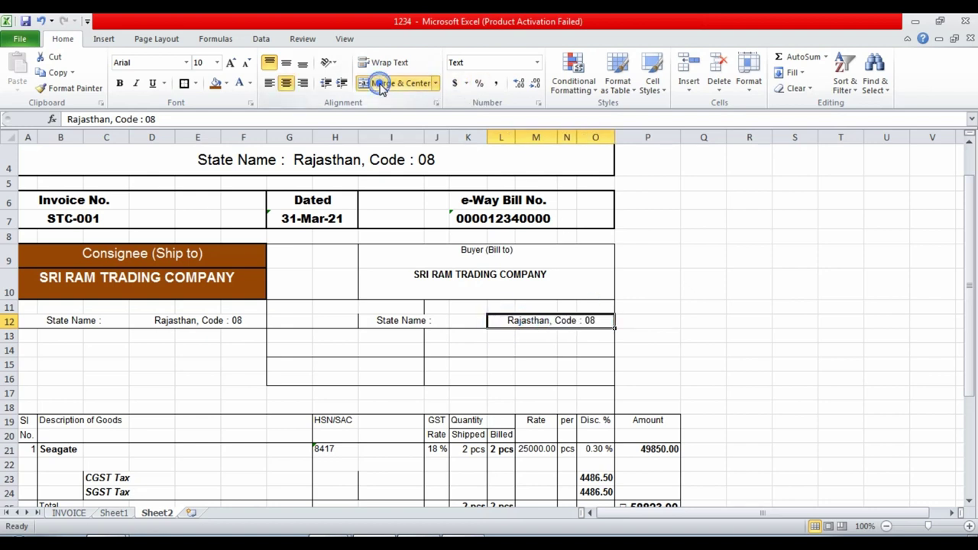
- Outline the Buyer block I9:O12 with borders
click(629, 278)
drag(413, 251, 413, 320)
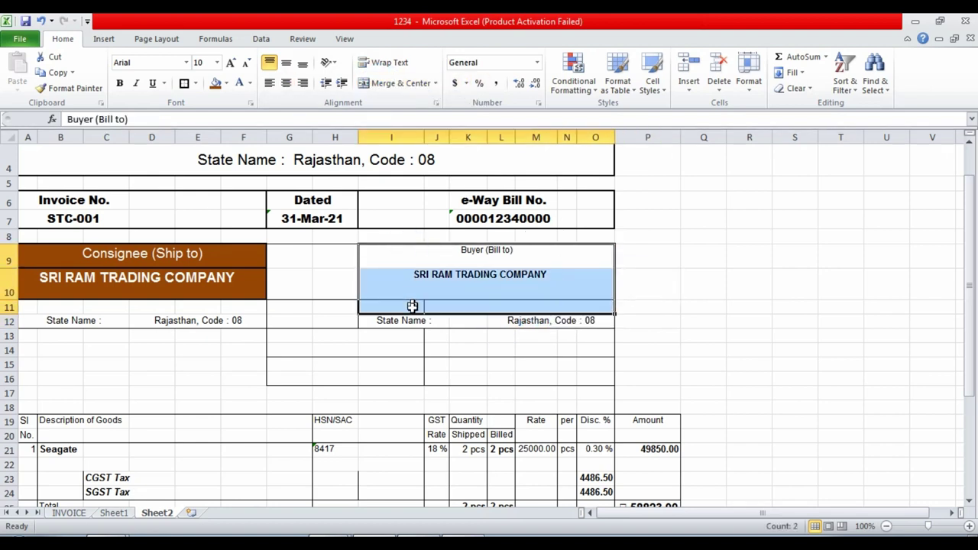
click(186, 83)
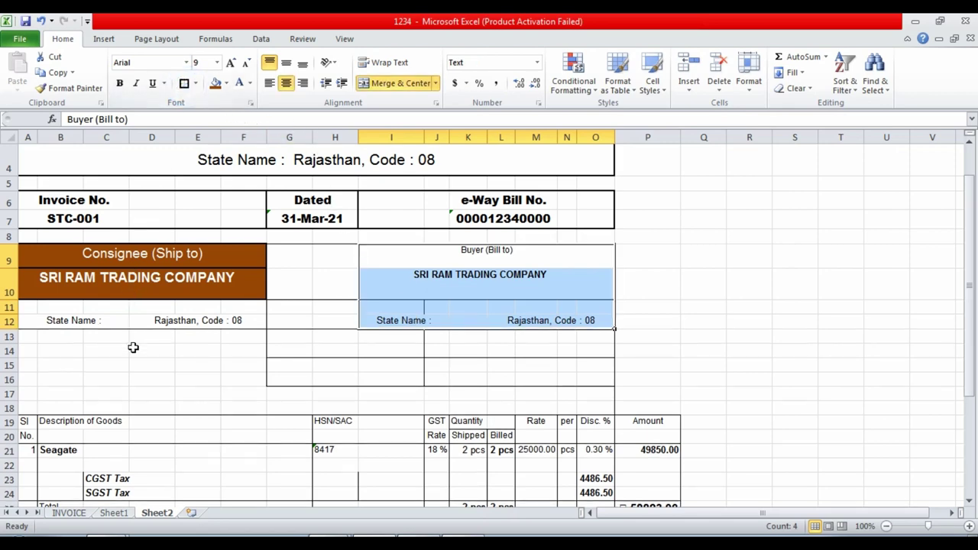
click(130, 344)
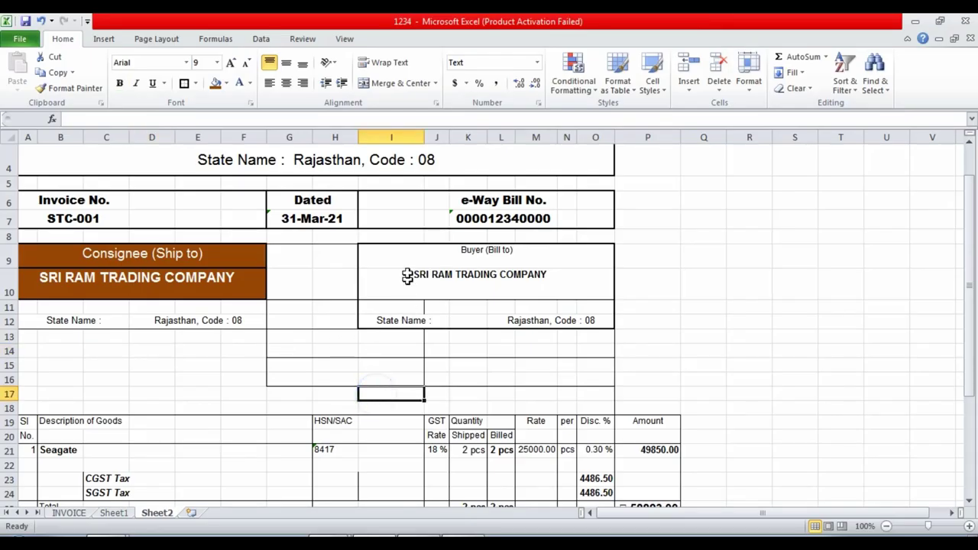
- Fill the Buyer (Bill to) heading and buyer company-name cells red
click(406, 264)
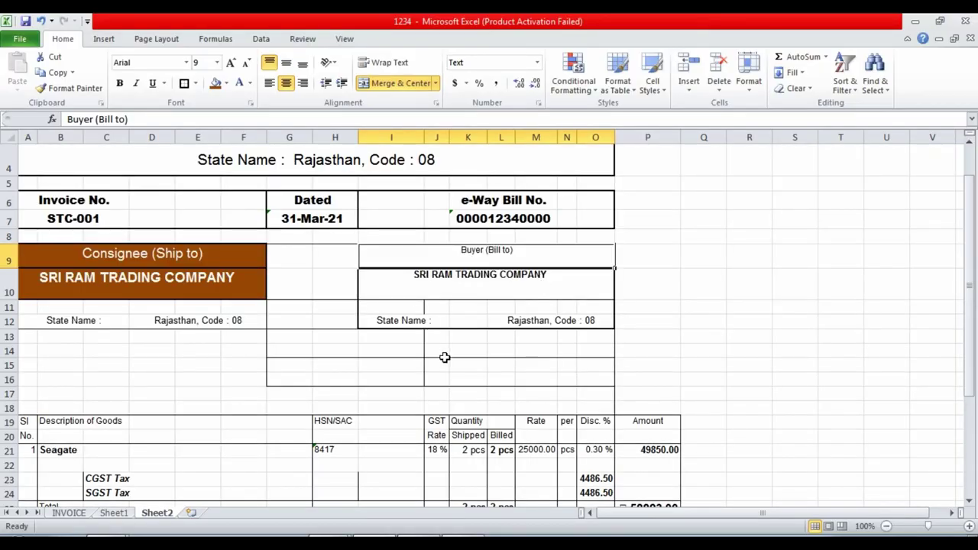
click(444, 353)
click(441, 251)
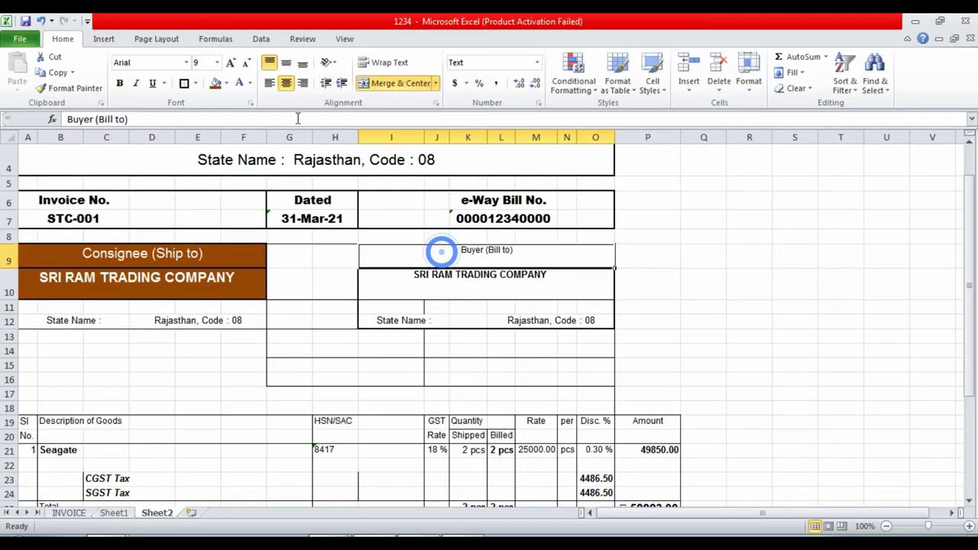
click(227, 84)
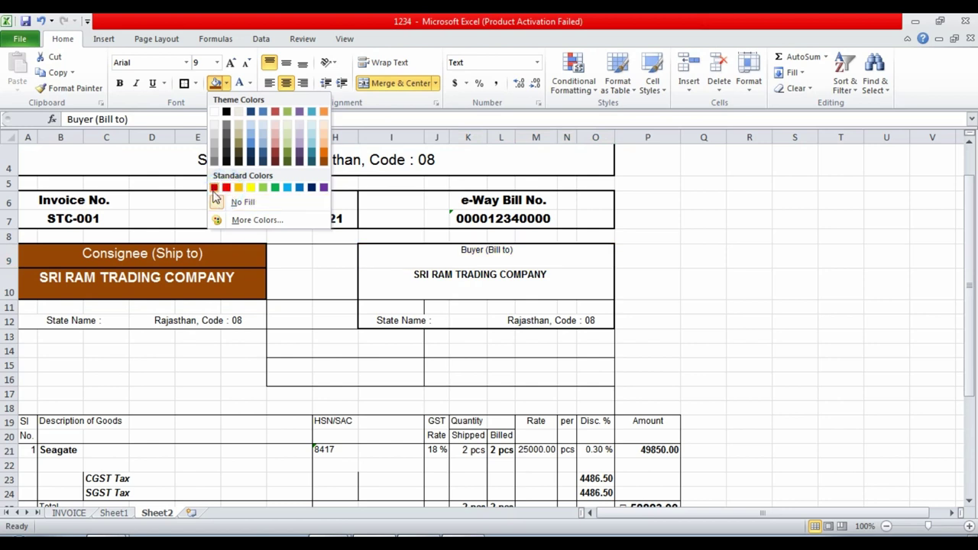
click(226, 186)
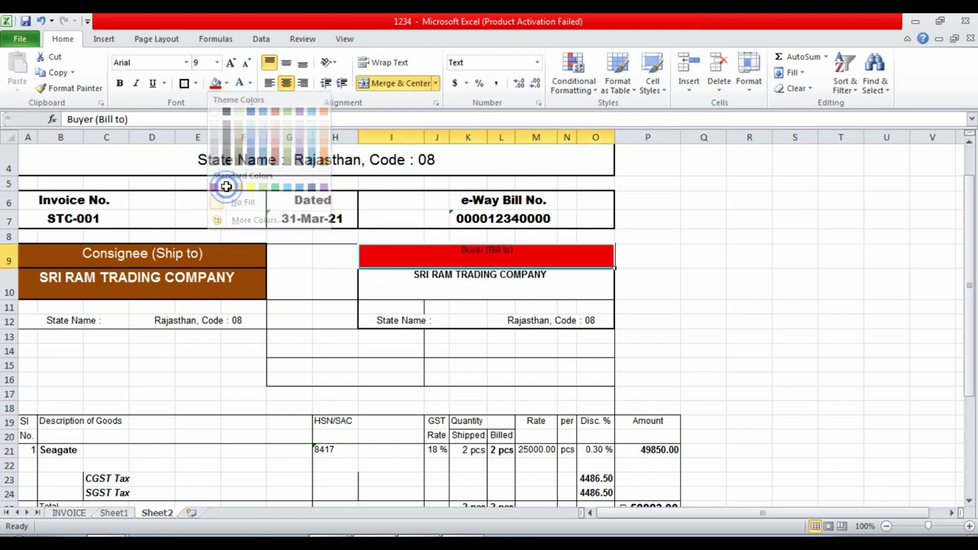
click(436, 273)
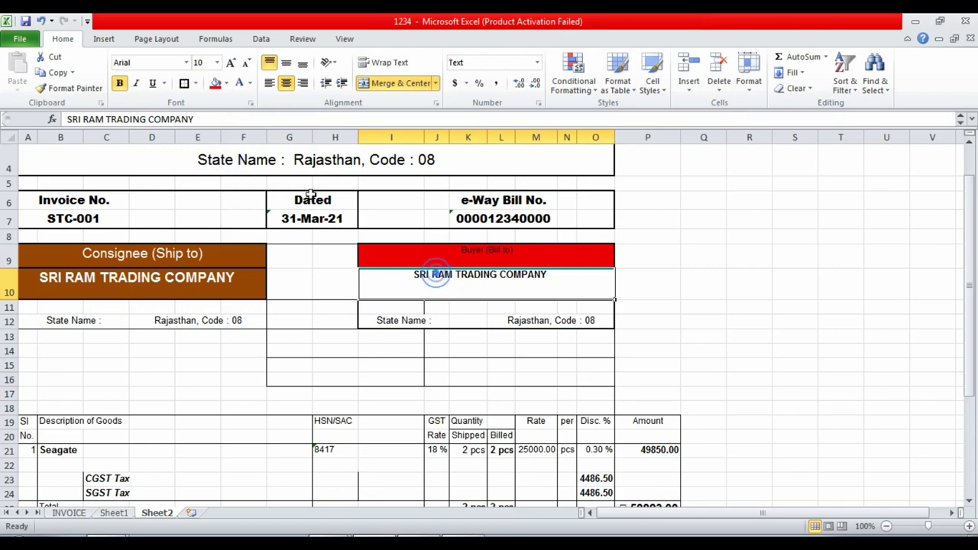
click(215, 84)
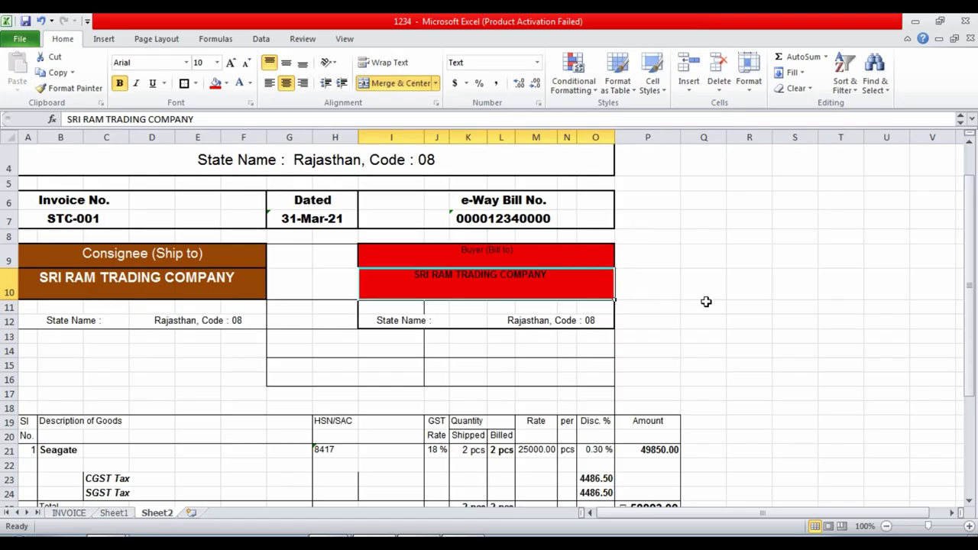
- Make the Buyer heading and company-name text yellow
click(699, 304)
mouse_move(649, 240)
mouse_down()
mouse_move(479, 259)
mouse_move(476, 279)
mouse_up()
click(493, 277)
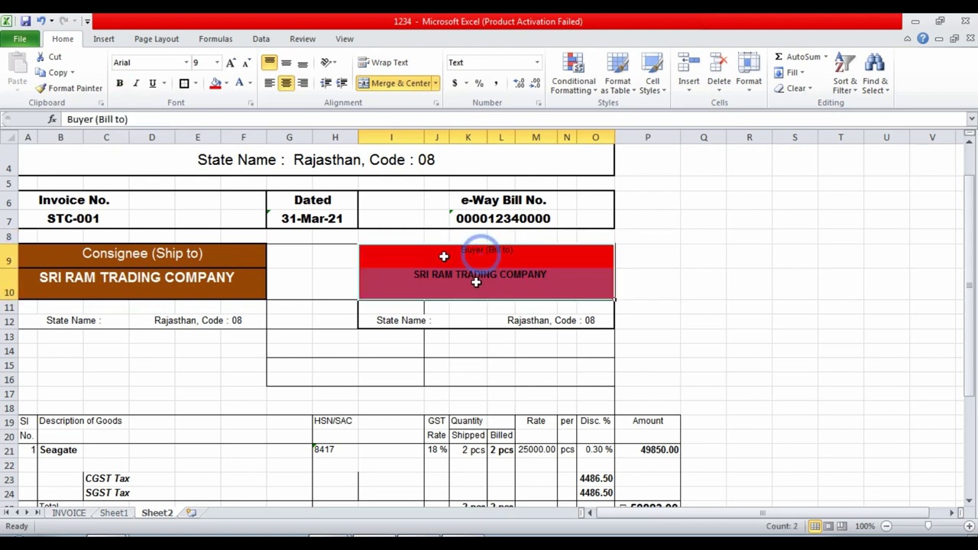
click(250, 83)
click(277, 203)
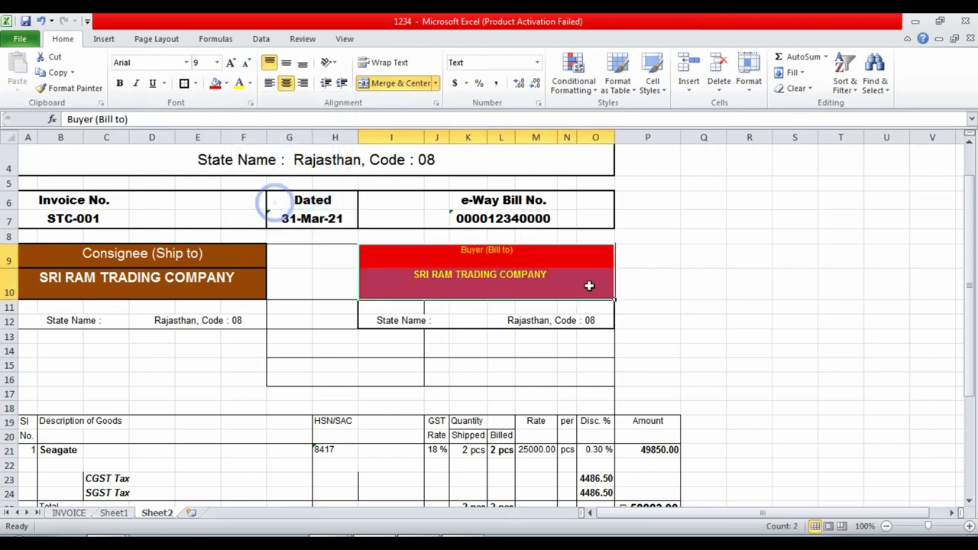
click(165, 350)
mouse_move(52, 255)
mouse_down()
mouse_move(97, 281)
mouse_move(489, 321)
mouse_up()
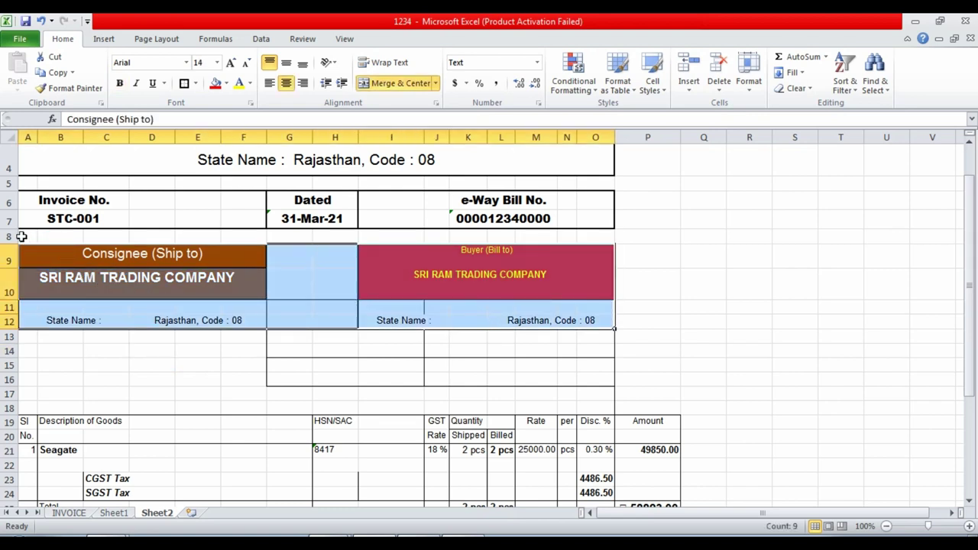
- Set the Consignee and Buyer blocks in rows 9–12 to 14-point text
click(212, 65)
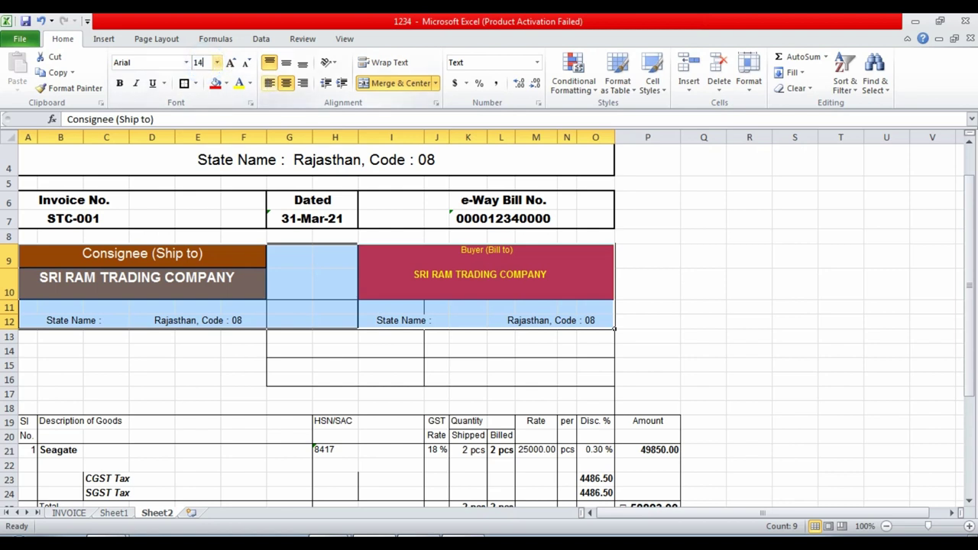
key(Return)
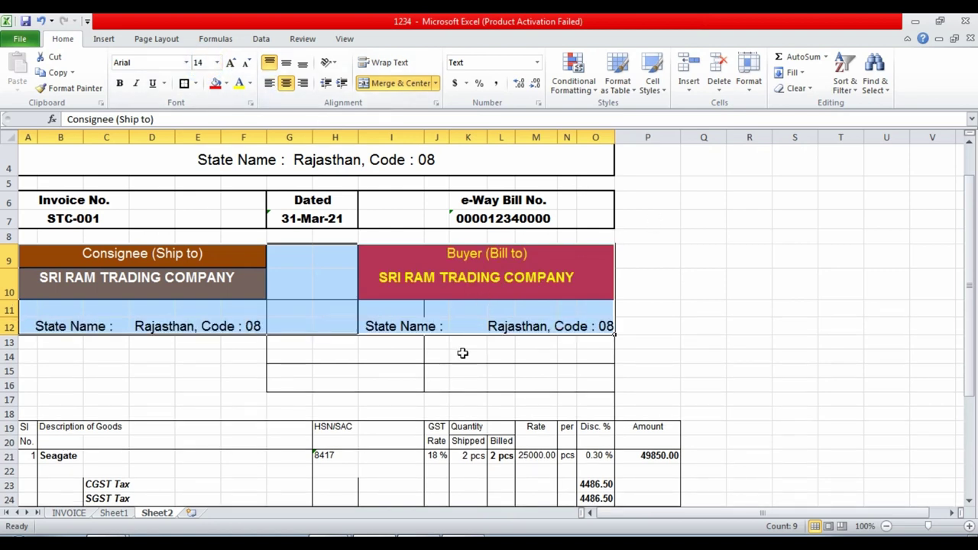
click(333, 390)
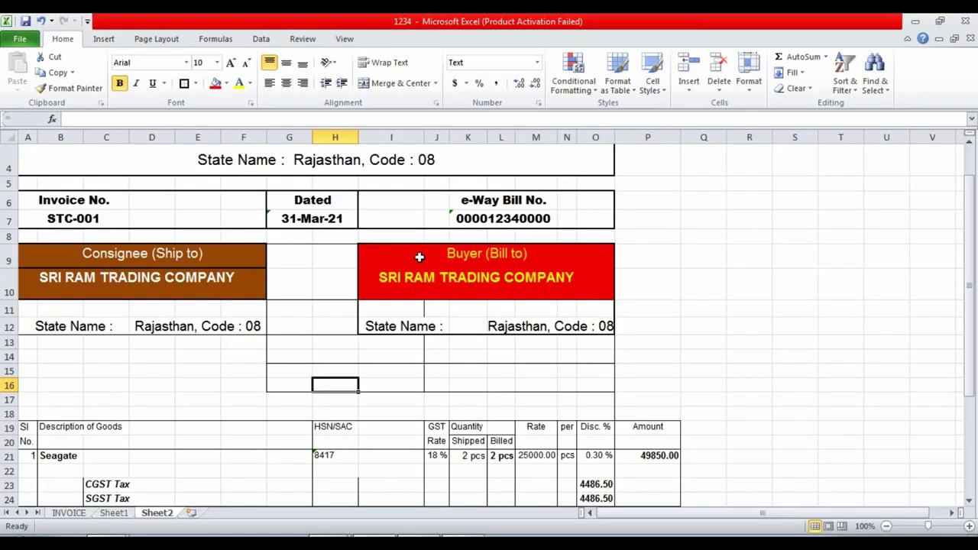
- Add a border around the red Buyer heading and company-name rows
drag(419, 257, 415, 277)
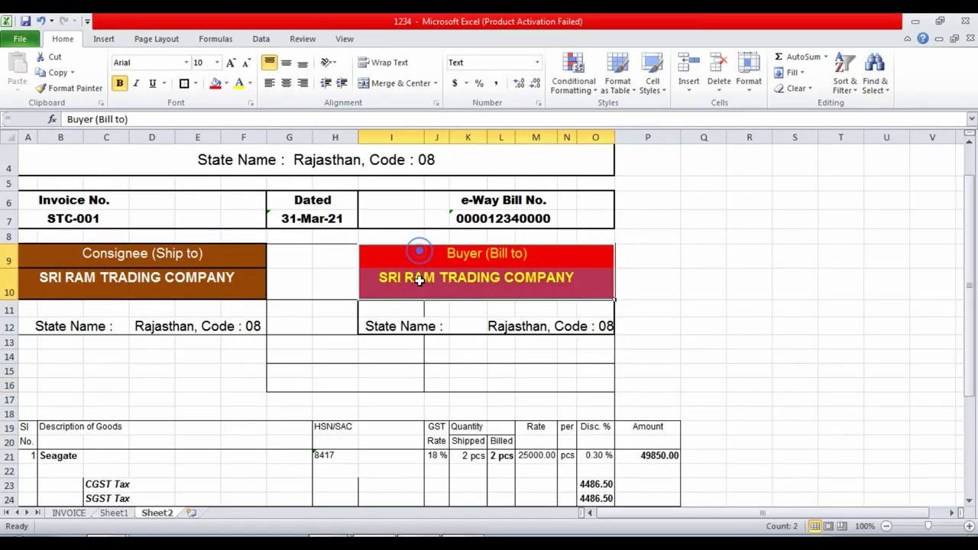
click(184, 85)
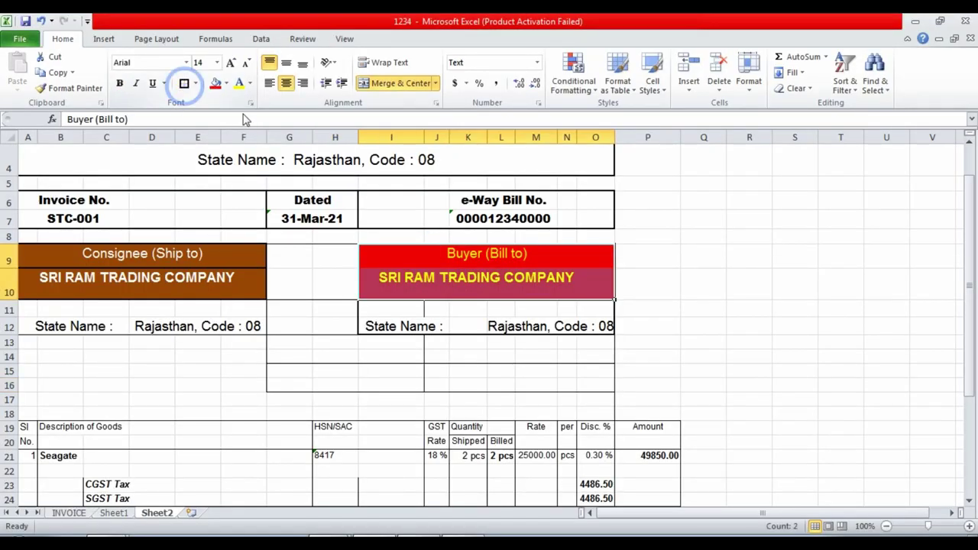
click(496, 371)
click(453, 256)
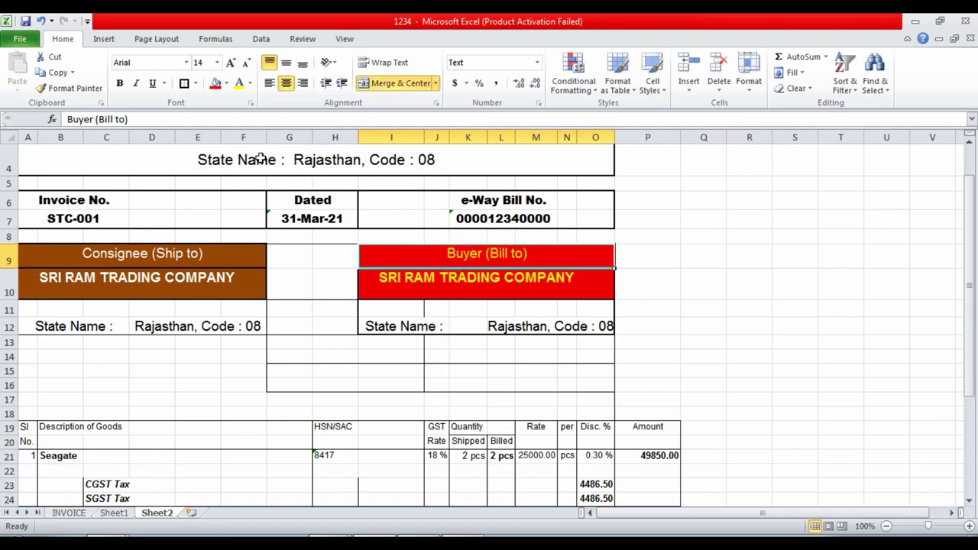
click(766, 305)
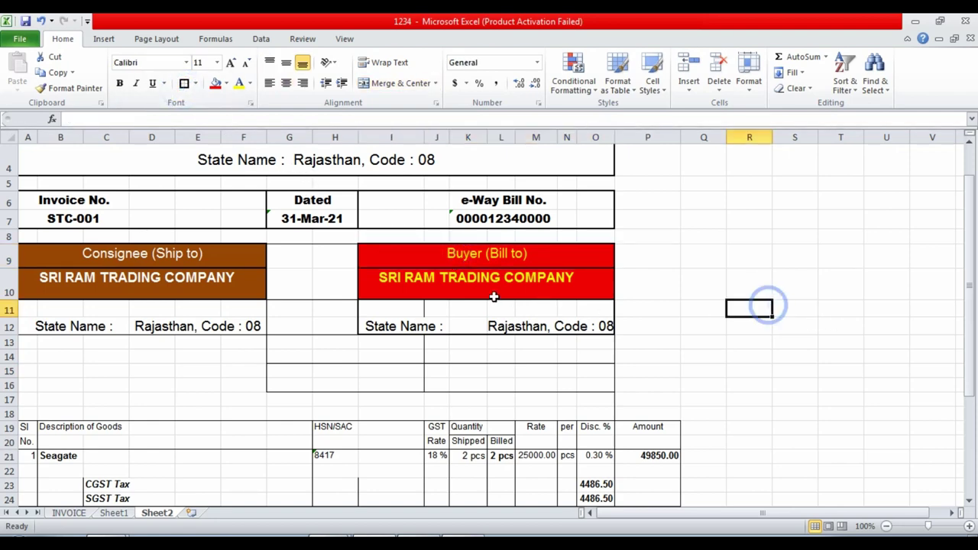
scroll(450, 297, up, 1)
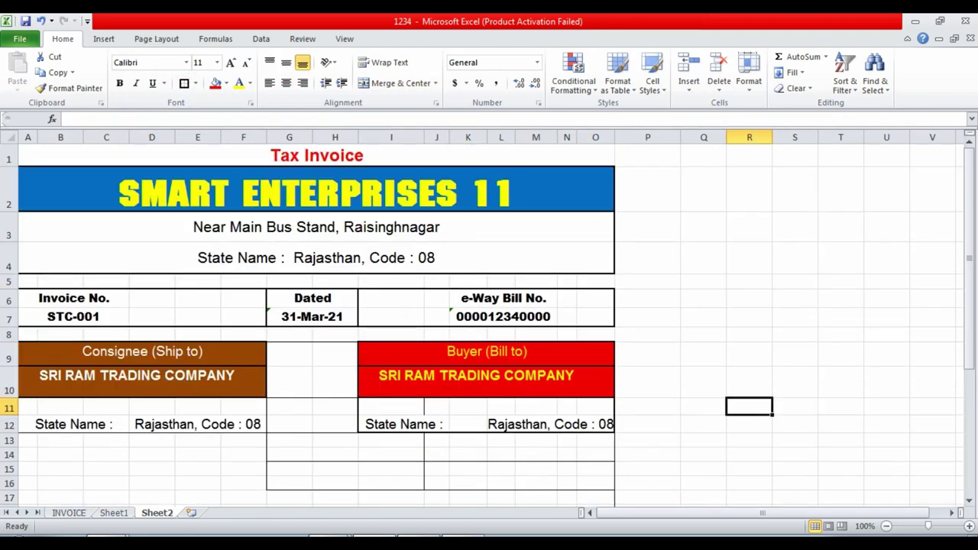
click(524, 412)
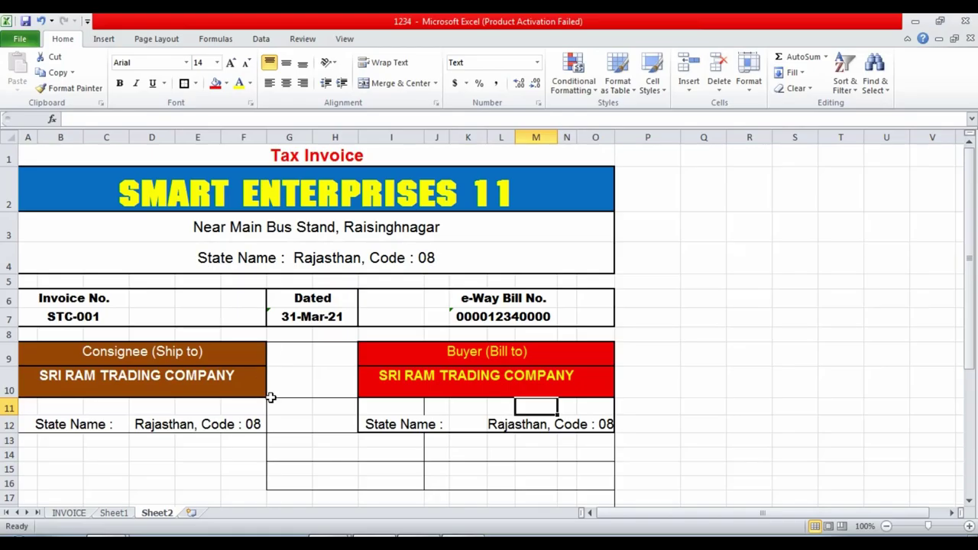
click(367, 310)
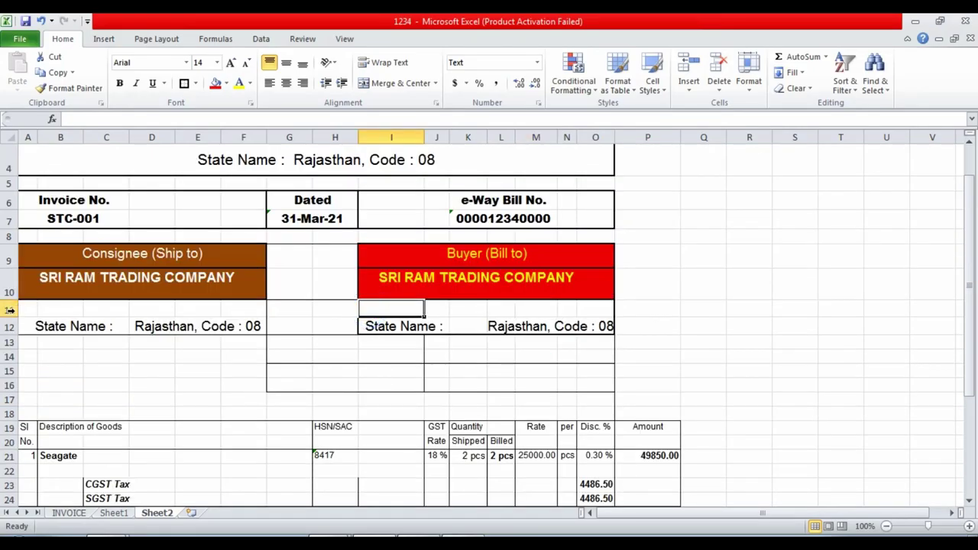
- Delete the blank row 11 beneath the consignee and buyer company names
click(10, 310)
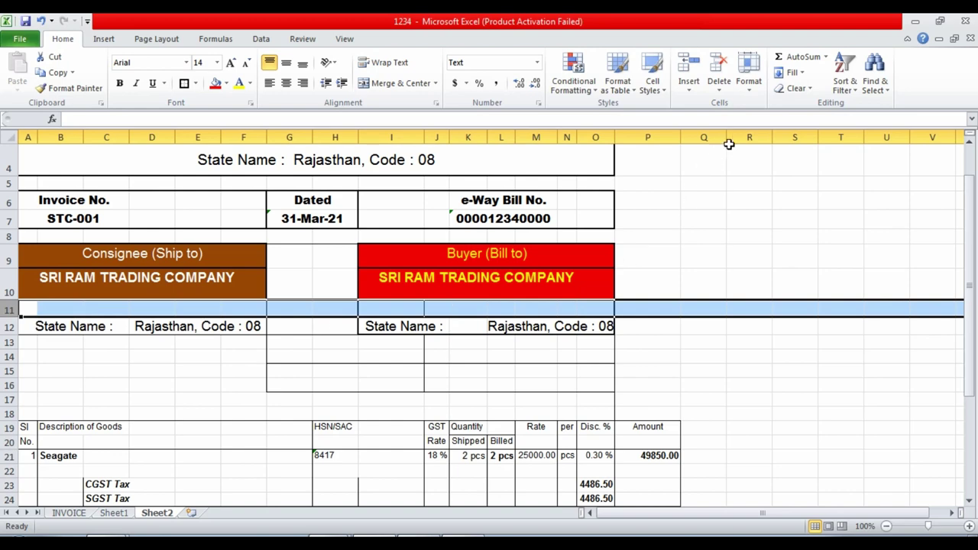
click(718, 84)
click(197, 410)
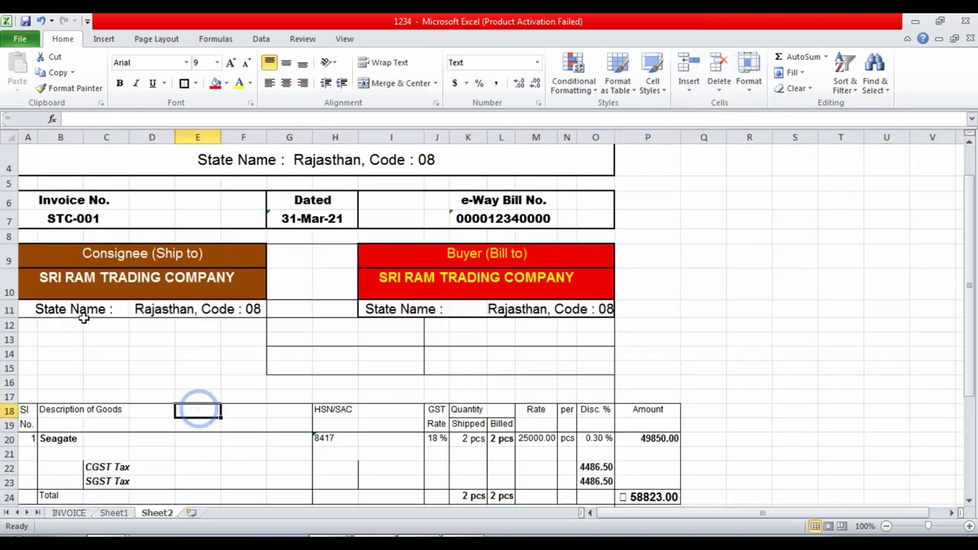
scroll(357, 319, up, 1)
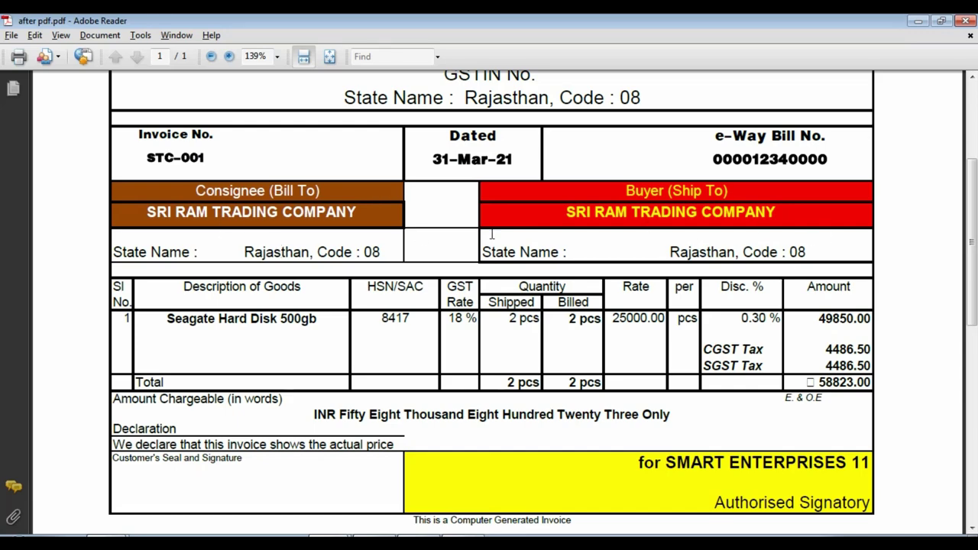
scroll(492, 252, down, 1)
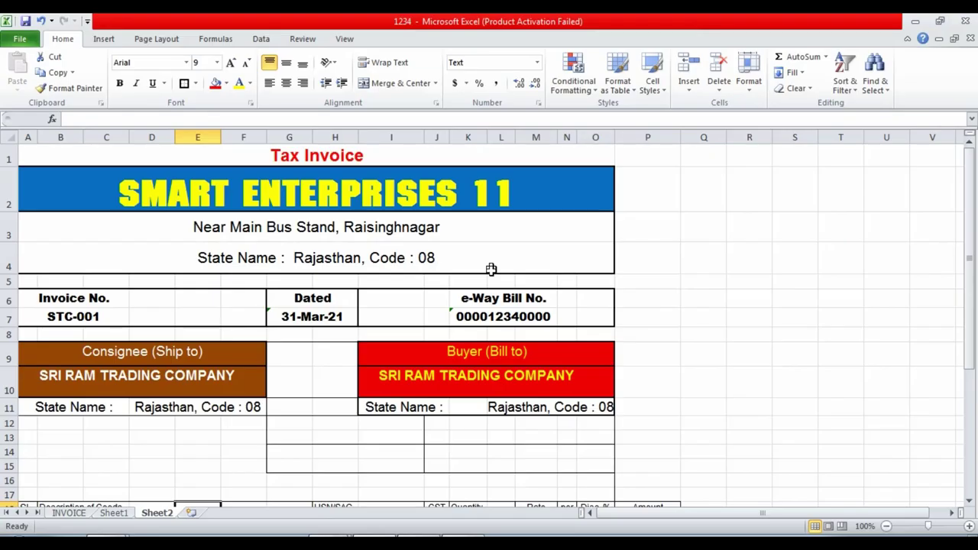
scroll(491, 275, down, 2)
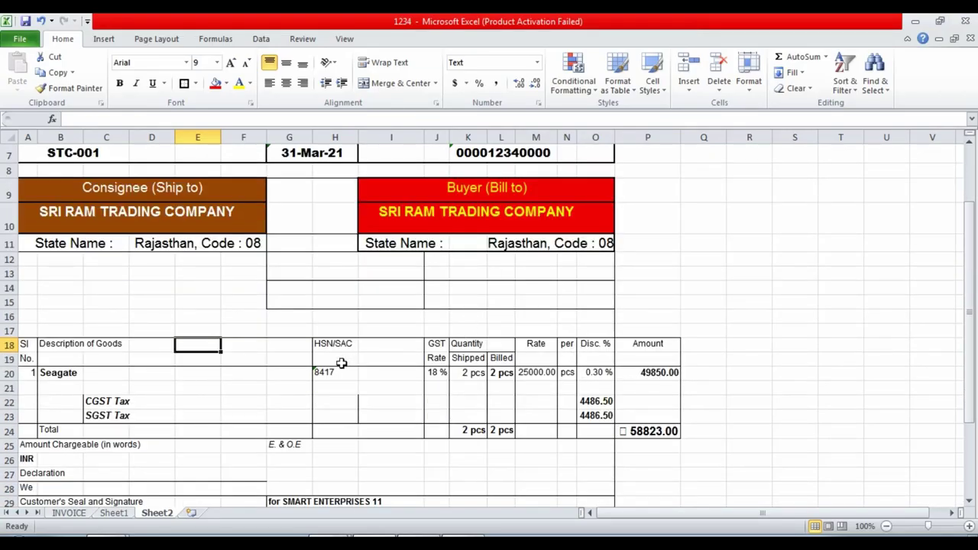
- Move the HSN/SAC-to-Amount block H18:P24 two columns left so it starts at F18
scroll(625, 364, up, 2)
scroll(635, 364, down, 5)
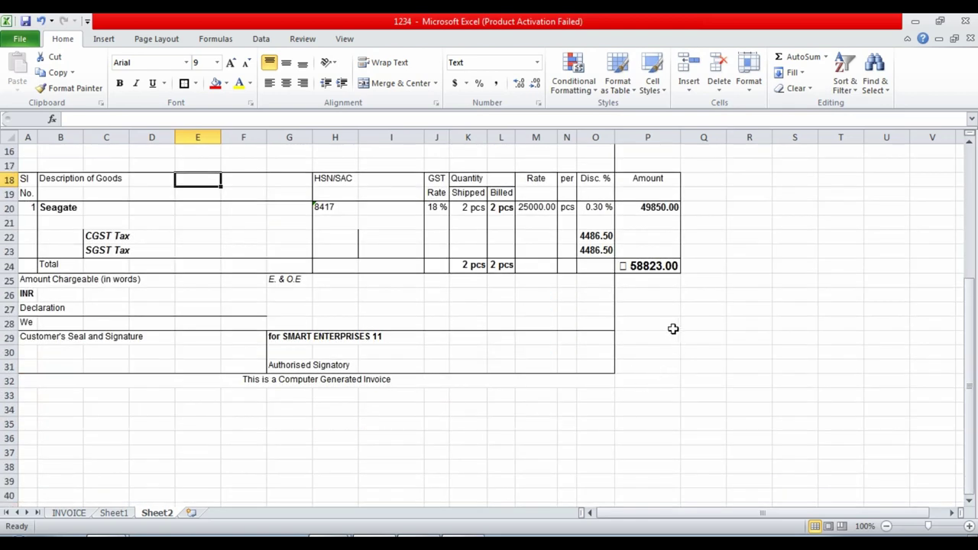
scroll(672, 328, up, 1)
drag(648, 223, 648, 305)
scroll(656, 298, up, 3)
scroll(656, 298, up, 1)
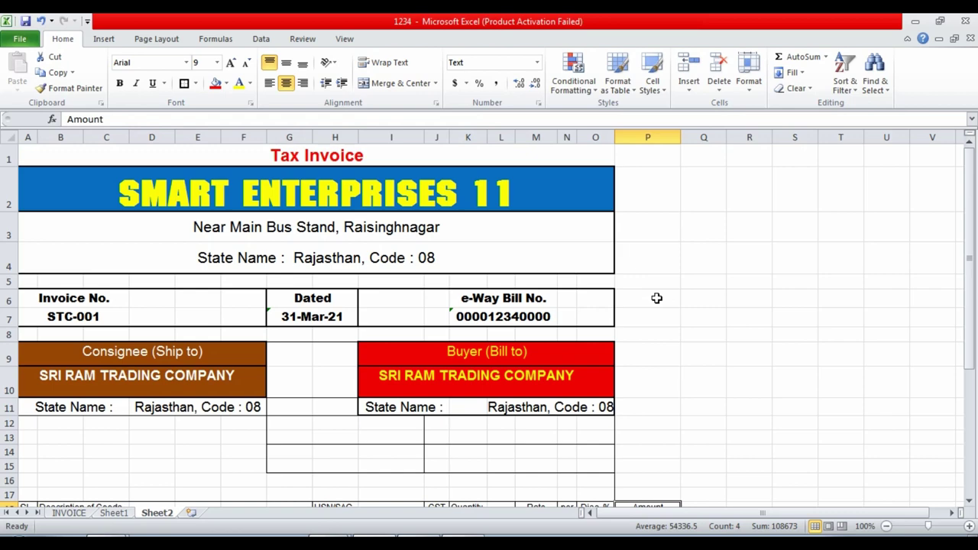
scroll(656, 298, down, 4)
scroll(672, 310, up, 1)
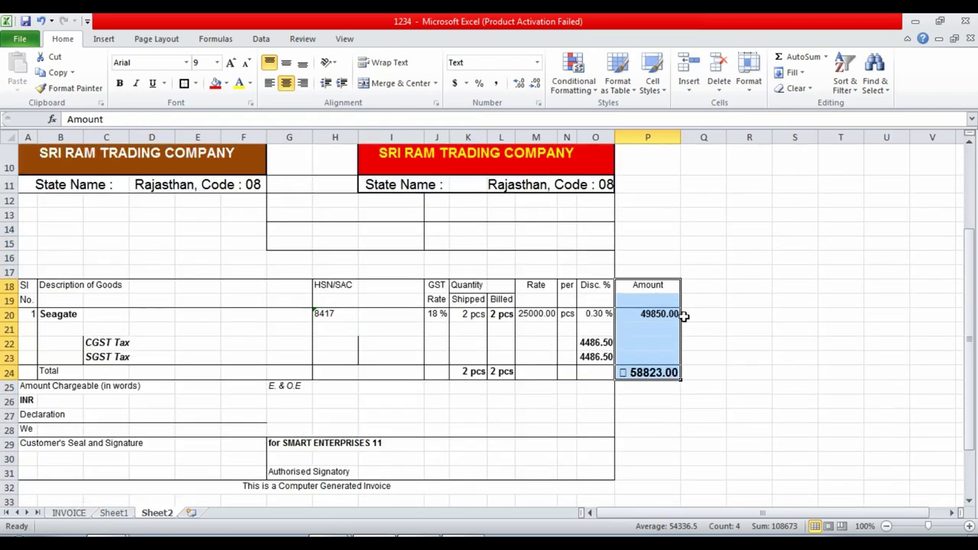
drag(327, 286, 649, 372)
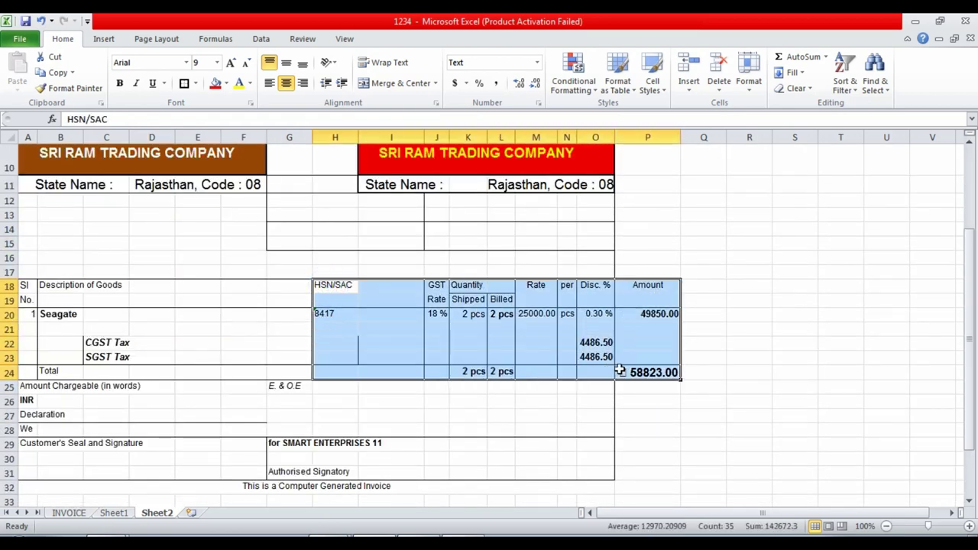
key(ctrl+c)
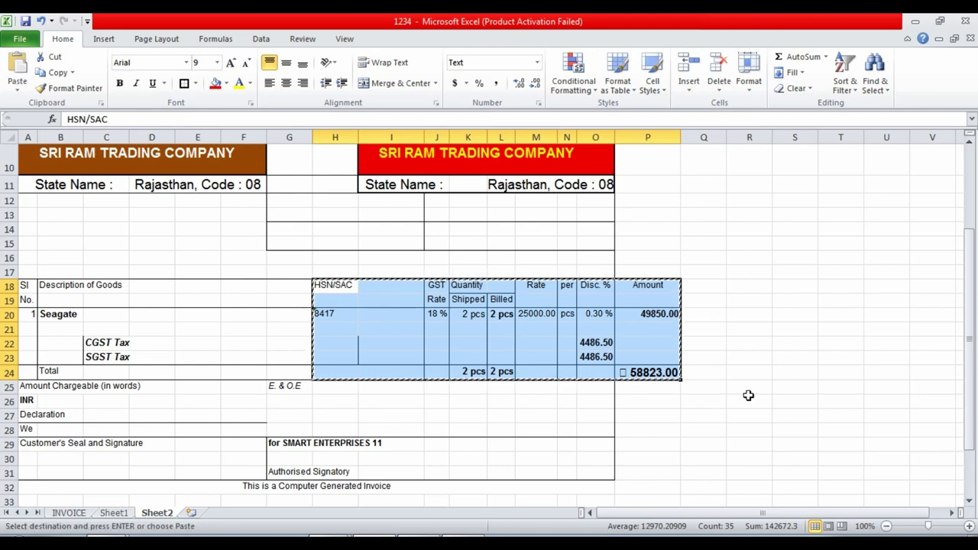
key(Left)
key(Left)
key(Return)
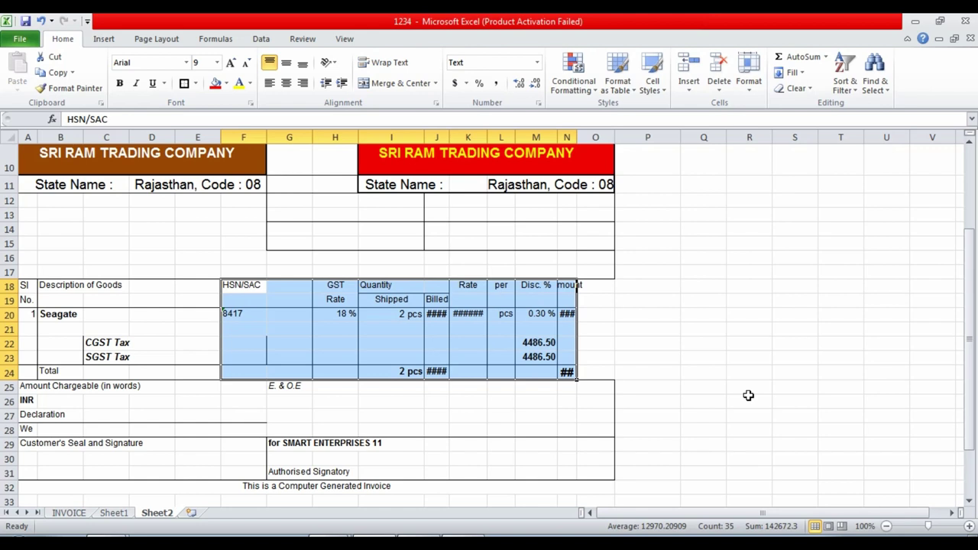
click(748, 386)
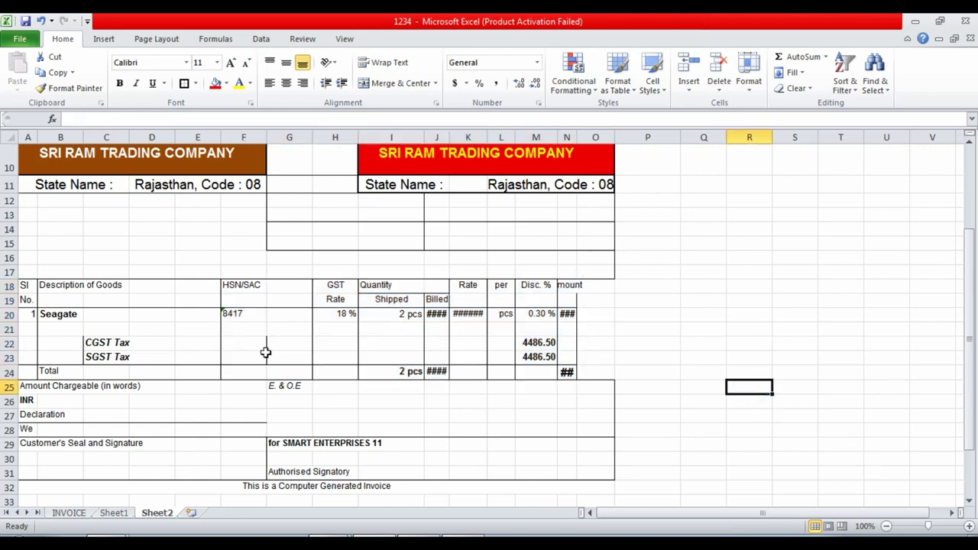
scroll(414, 342, up, 2)
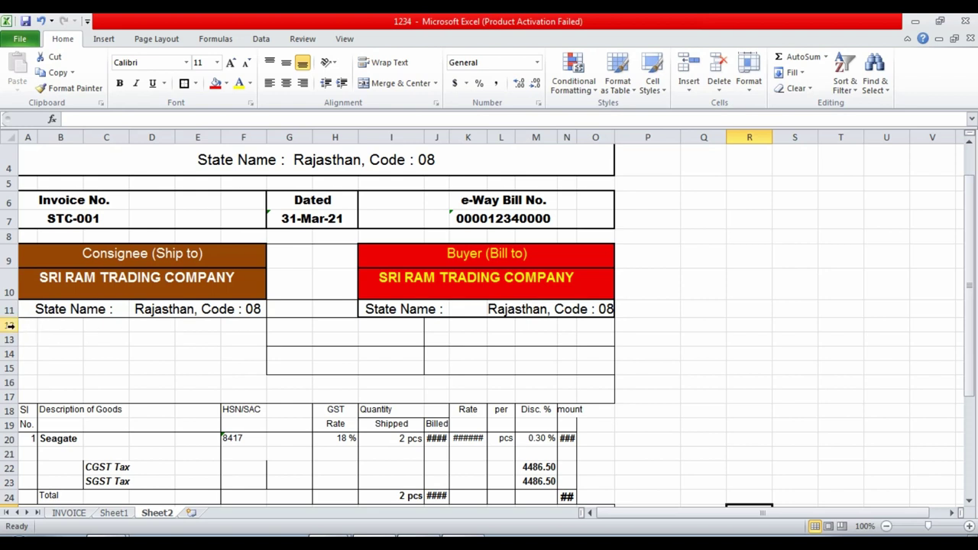
- Delete the blank rows 12–16 above the goods table so its header starts at row 13
drag(9, 325, 10, 393)
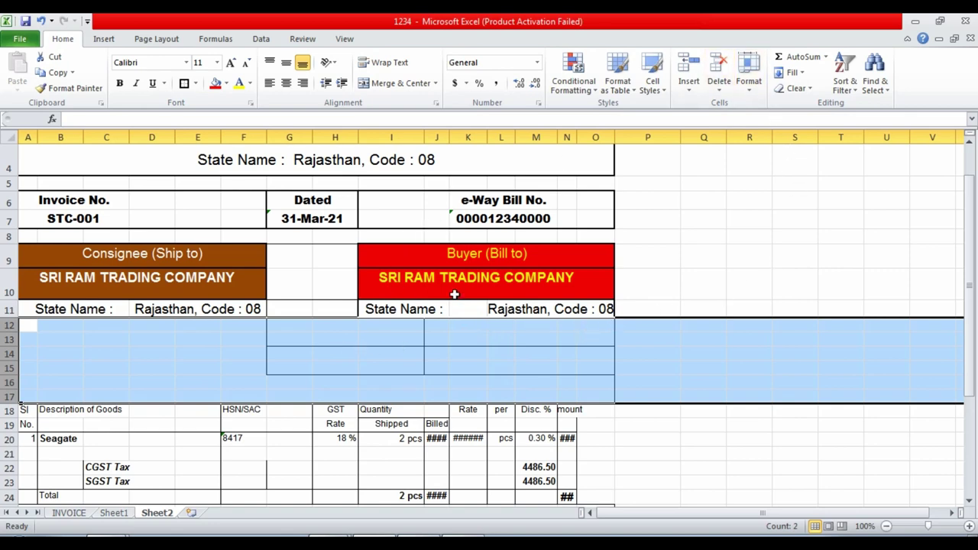
click(718, 71)
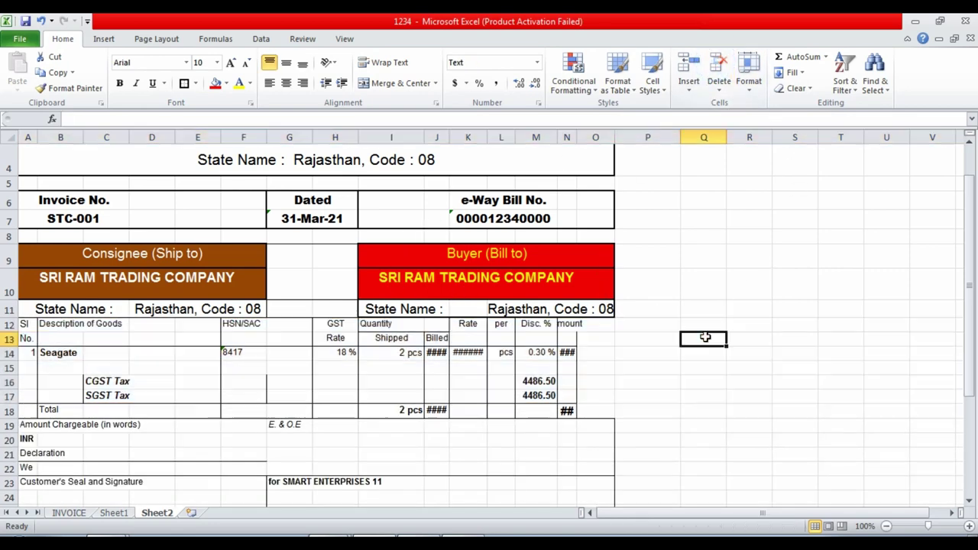
click(726, 282)
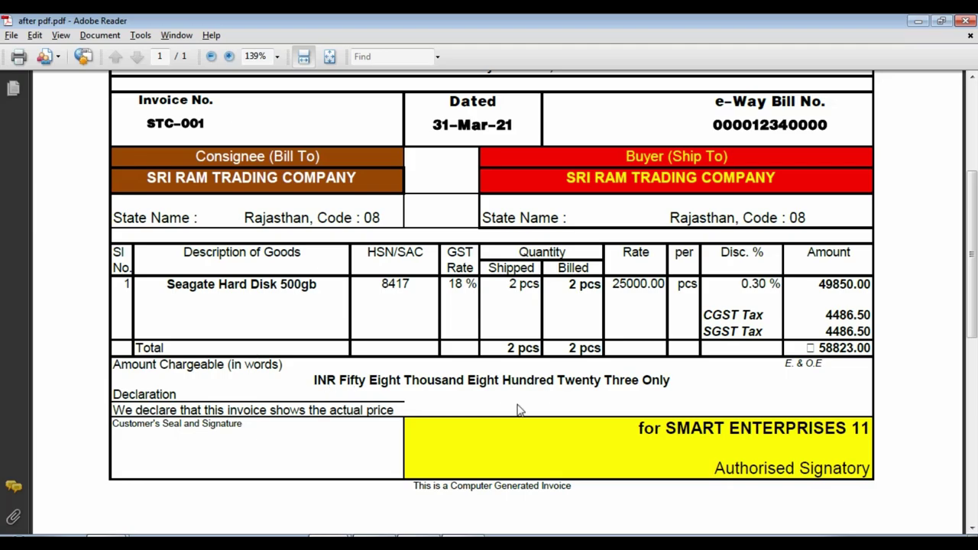
key(ctrl+z)
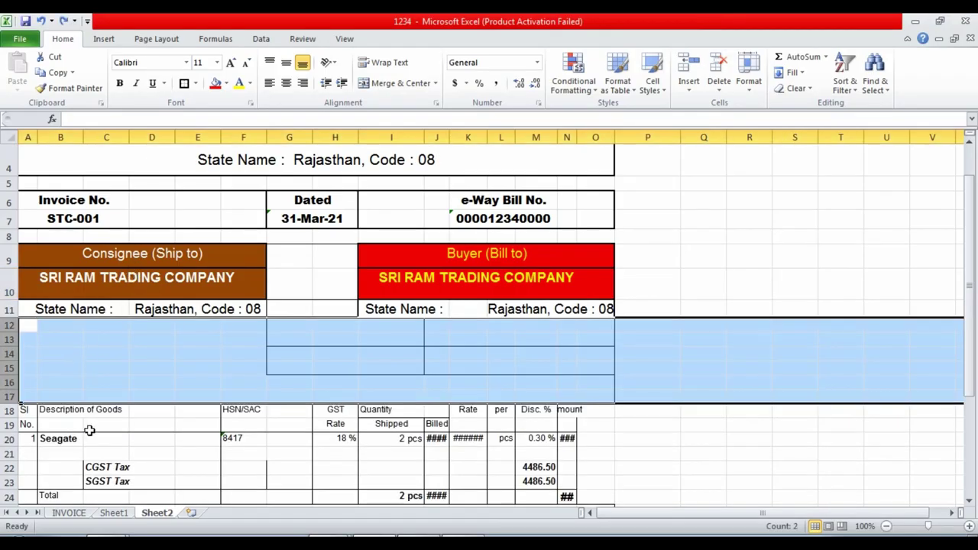
click(89, 430)
drag(9, 326, 9, 381)
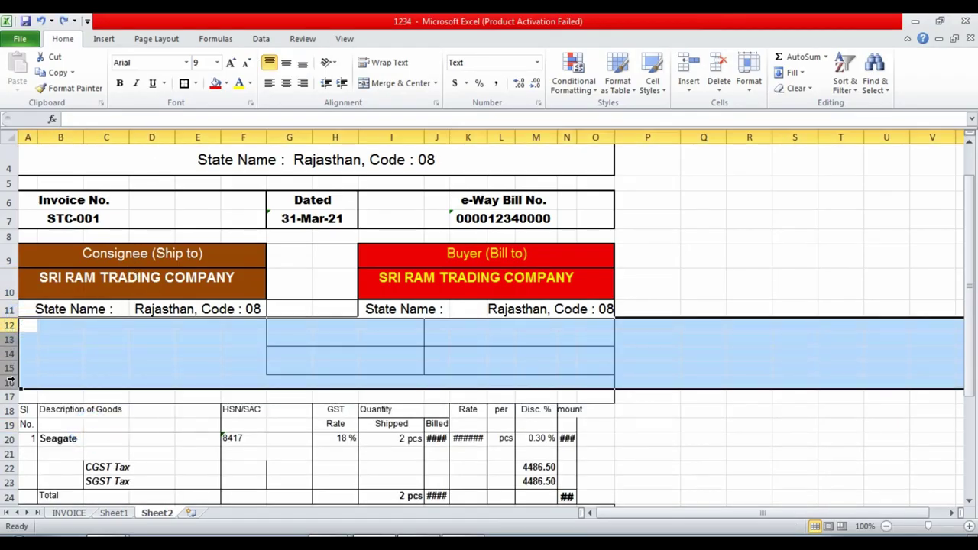
click(718, 70)
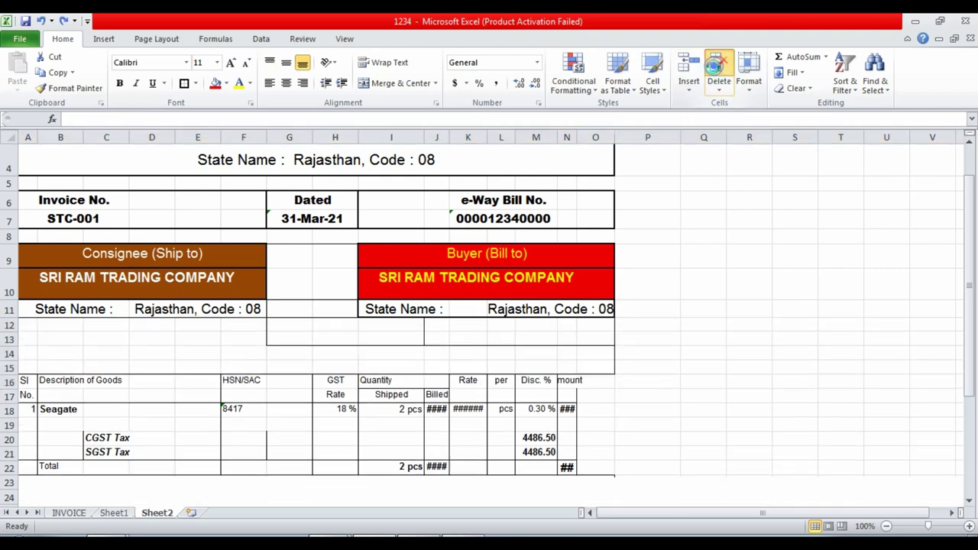
click(665, 366)
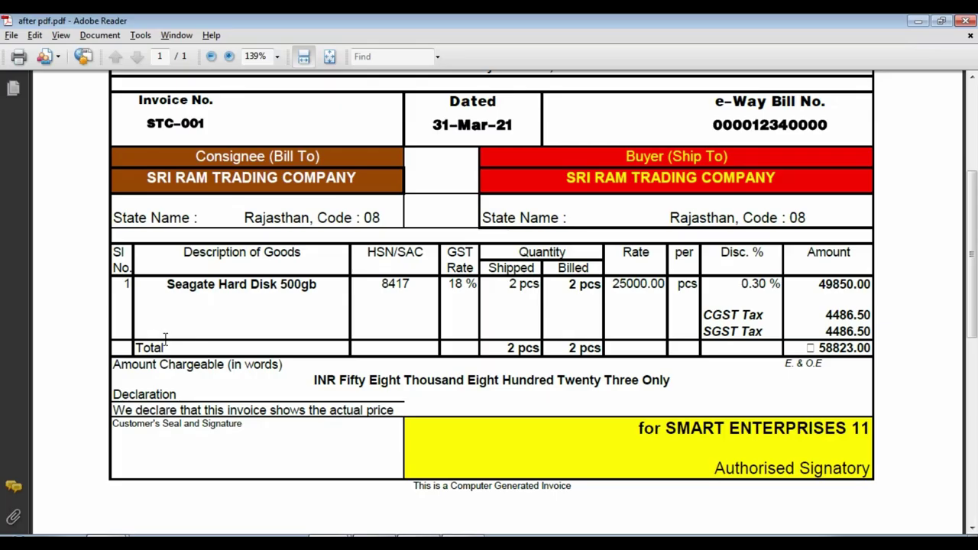
key(alt+Tab)
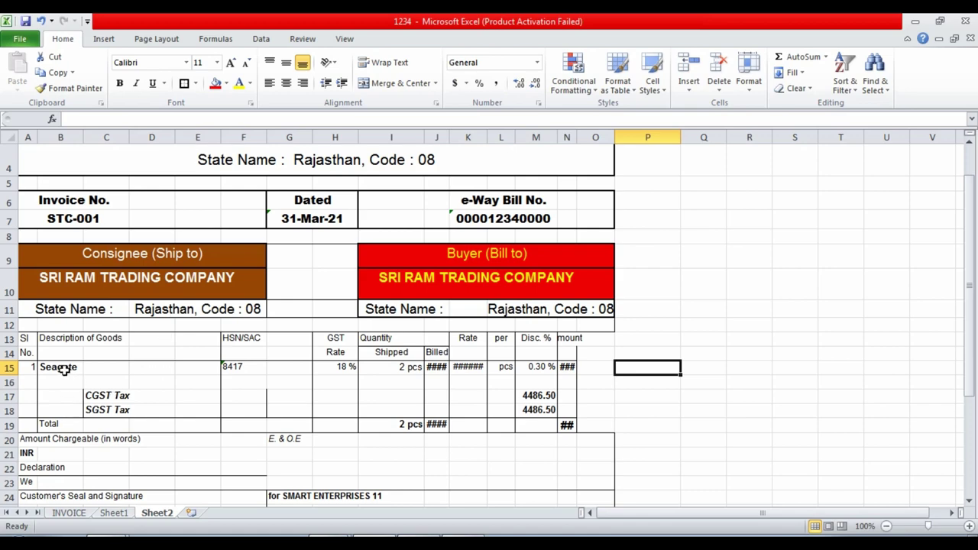
- Merge and centre 'Seagate Hard Disk 500gb' across B15:E15 after checking the reference PDF
key(alt+Tab)
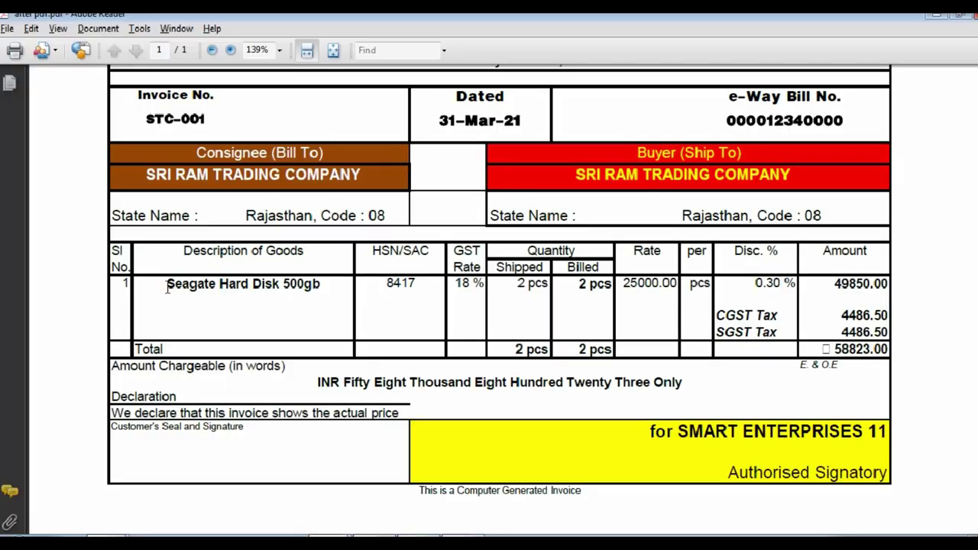
key(alt+Tab)
click(145, 393)
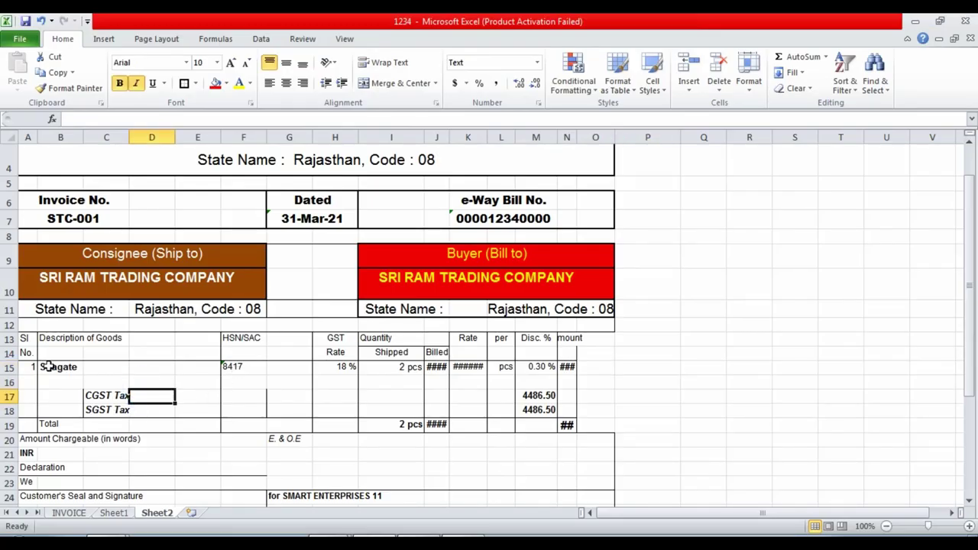
click(47, 366)
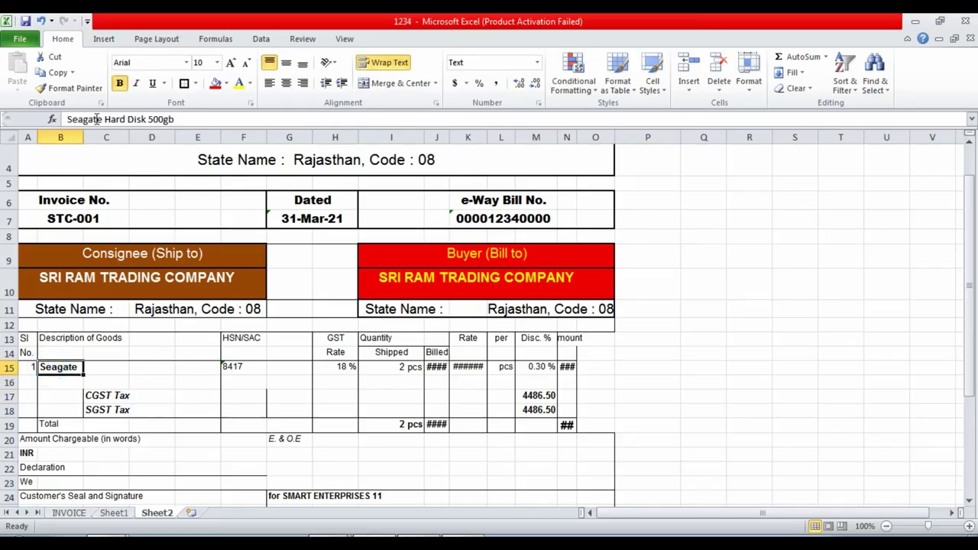
drag(110, 120, 188, 120)
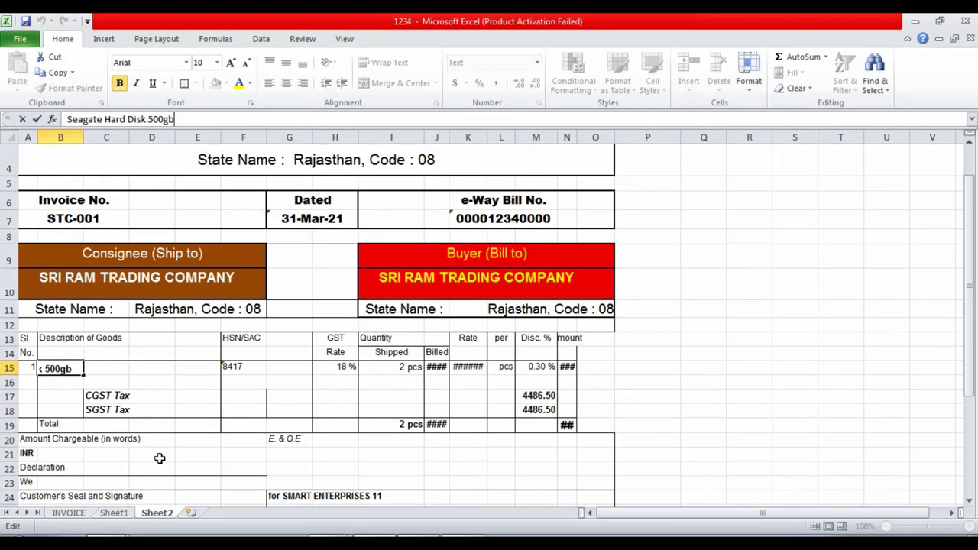
click(152, 367)
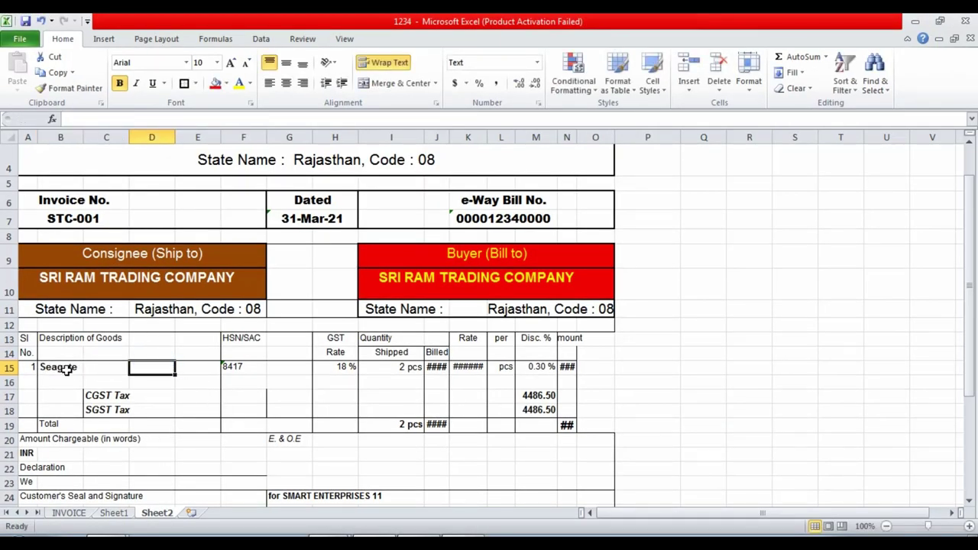
drag(58, 368, 188, 372)
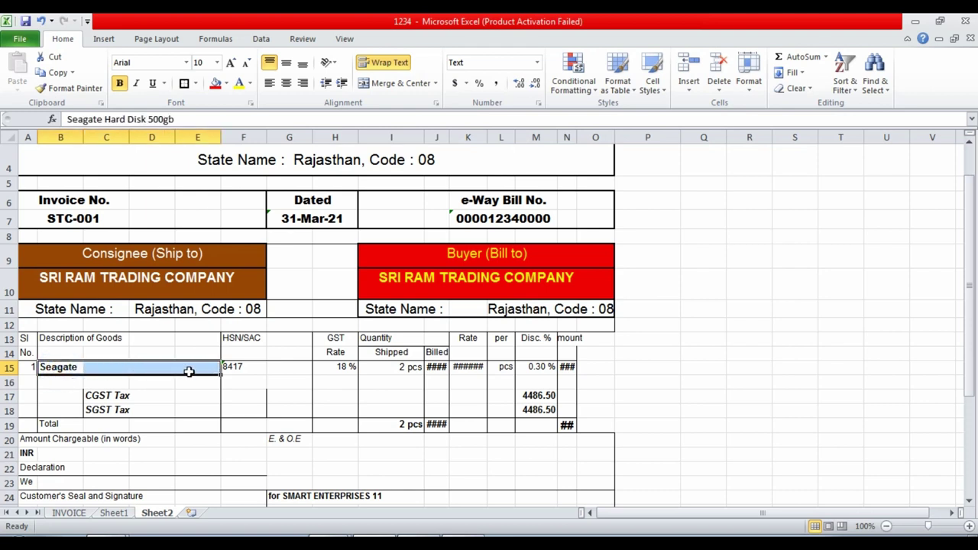
click(386, 83)
click(172, 404)
click(158, 369)
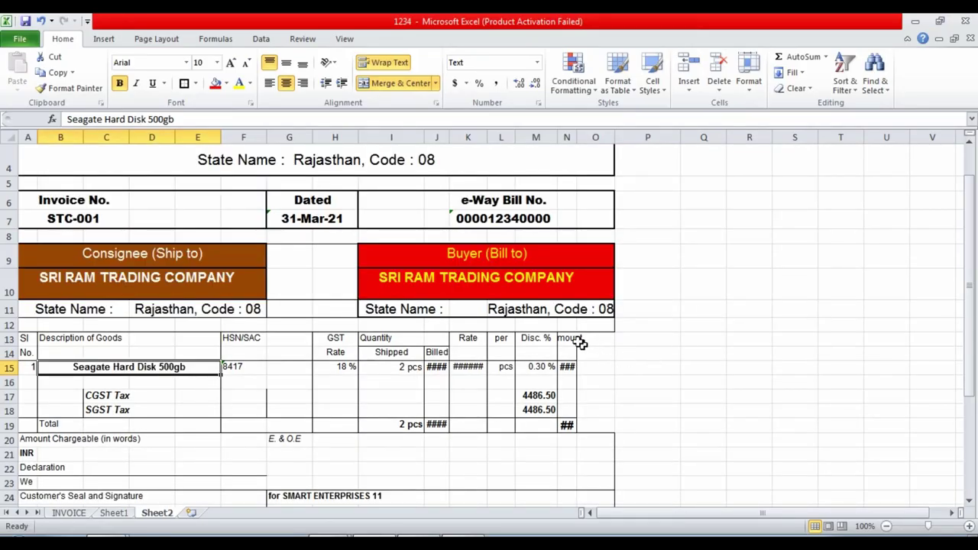
- Shift the HSN/SAC-to-Disc. % table block one column right, from F13 to G13
click(579, 340)
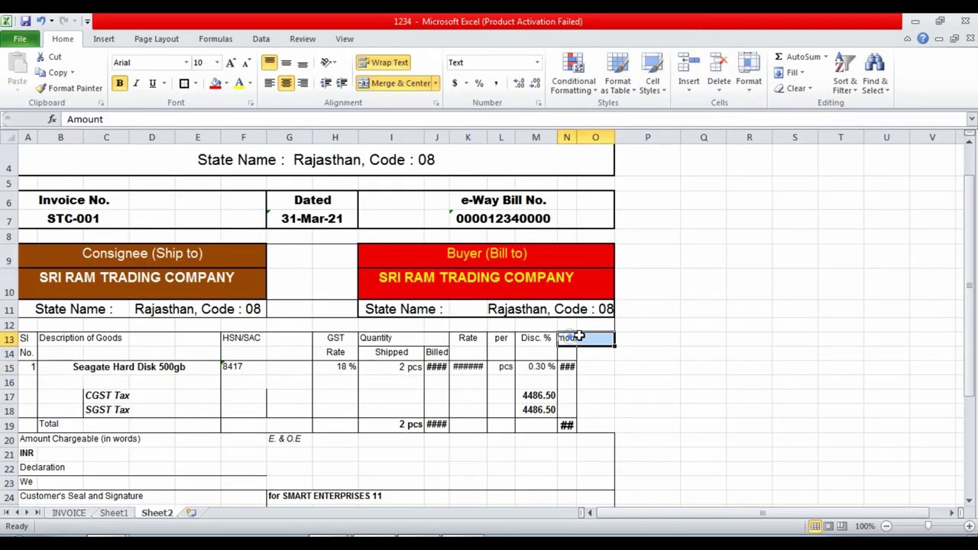
click(630, 372)
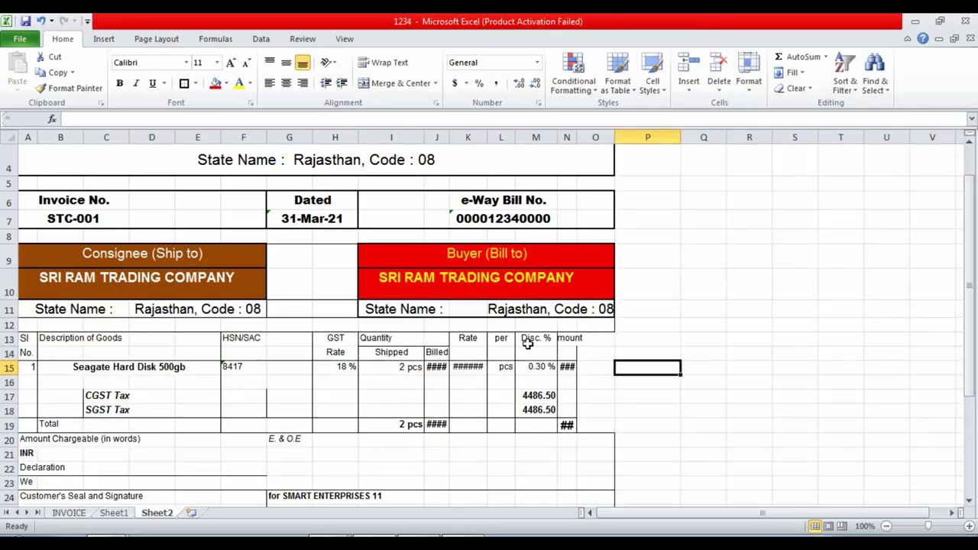
drag(341, 336, 338, 393)
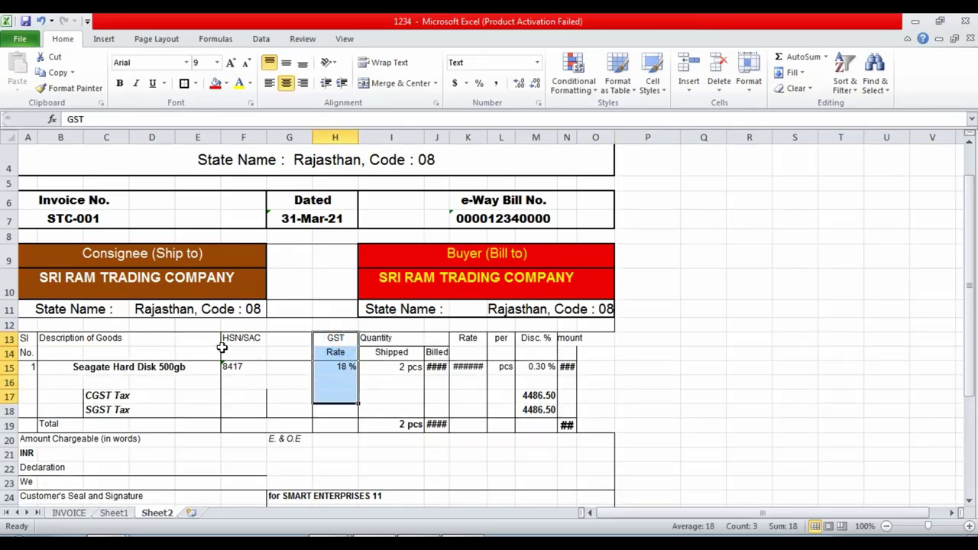
drag(235, 344, 569, 414)
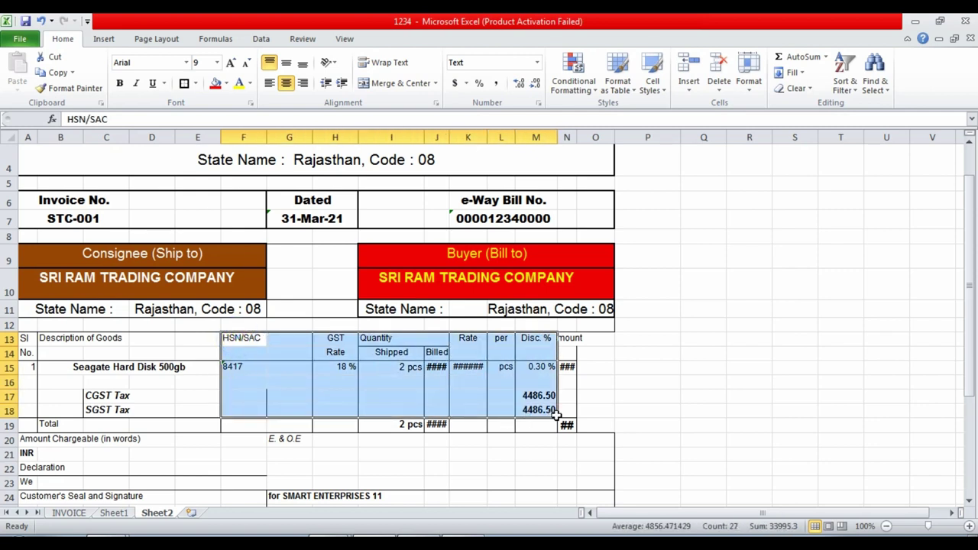
key(ctrl+x)
key(Right)
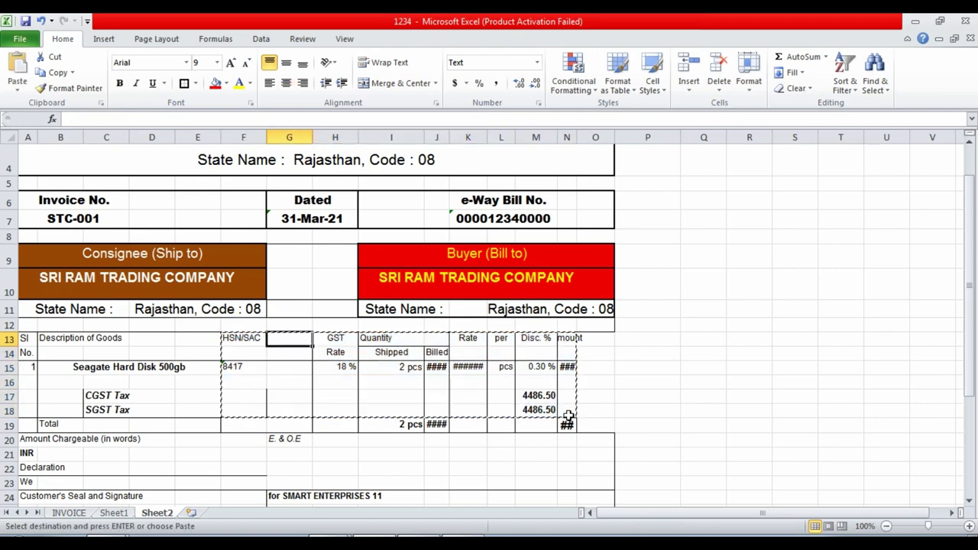
key(Return)
click(696, 368)
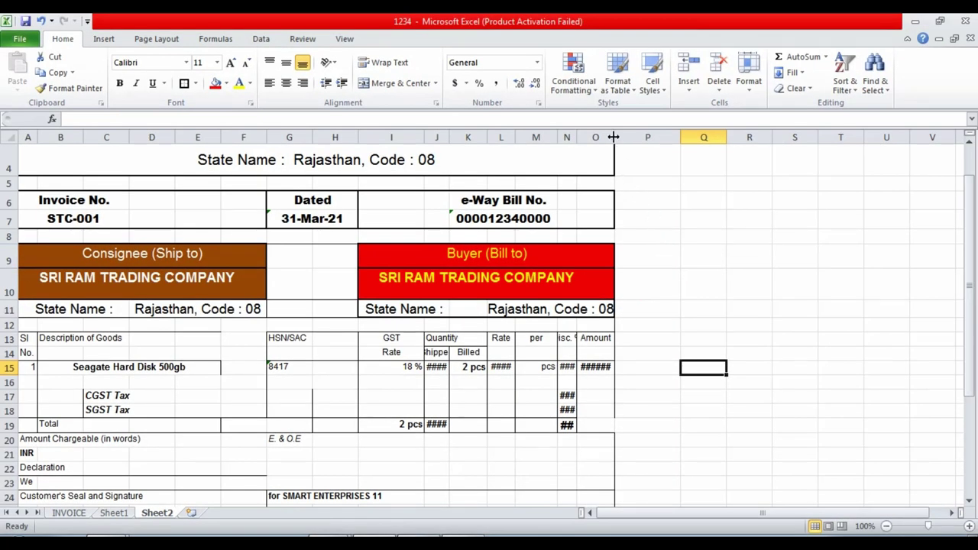
- Widen the Amount, Disc. % and Rate columns so values like 25000.00 replace ####
drag(612, 136, 648, 136)
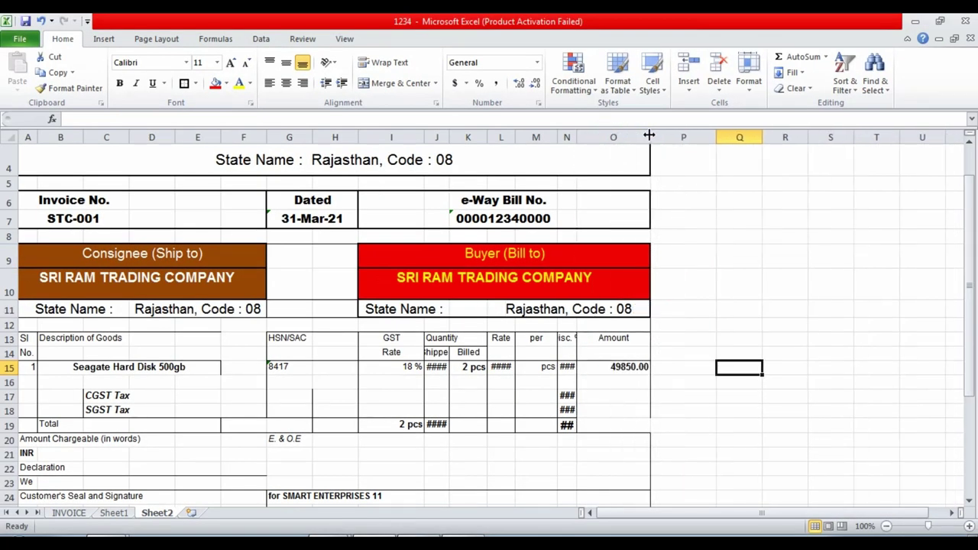
drag(577, 137, 635, 138)
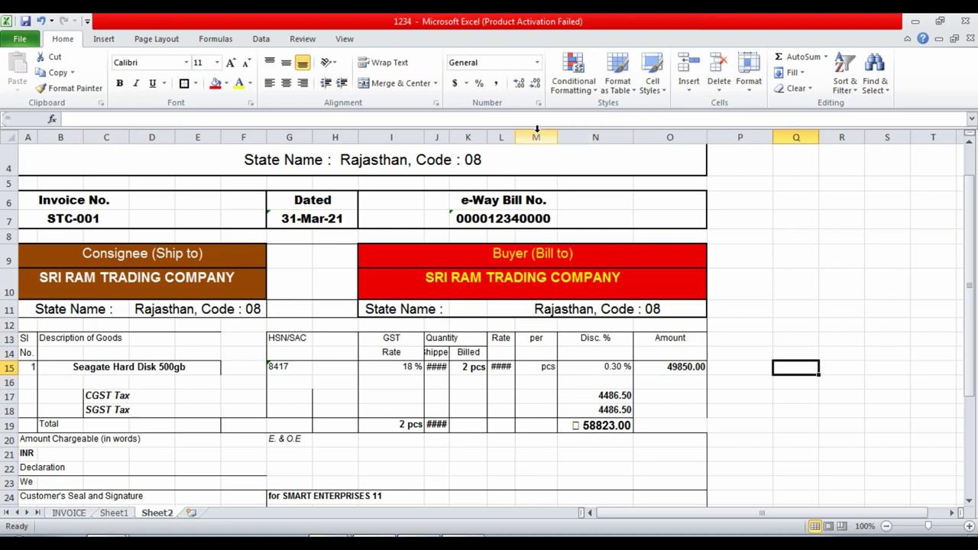
mouse_move(517, 138)
mouse_down()
mouse_move(541, 137)
mouse_move(467, 139)
mouse_up()
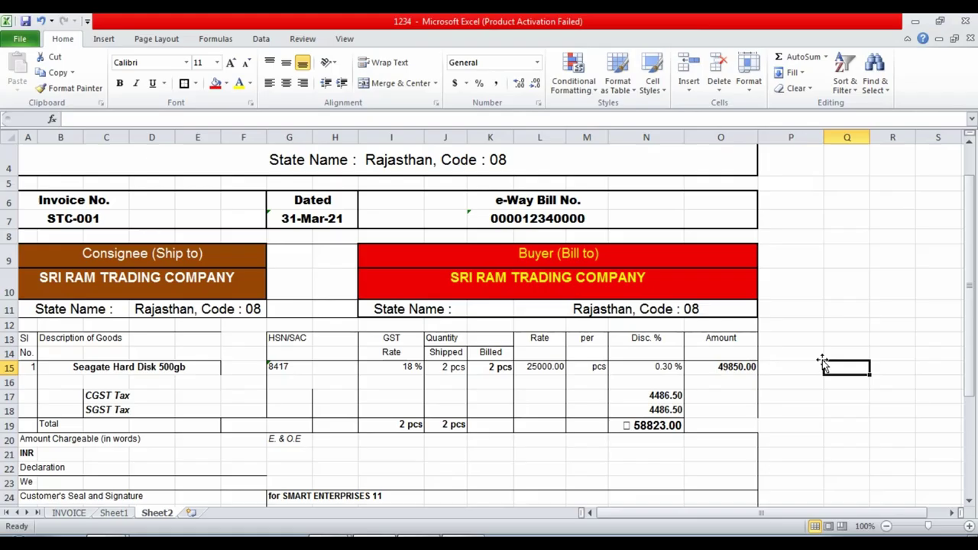
- Move the 4486.50 tax amounts and 58823.00 total from column N into the Amount column O
click(653, 395)
drag(653, 395, 653, 425)
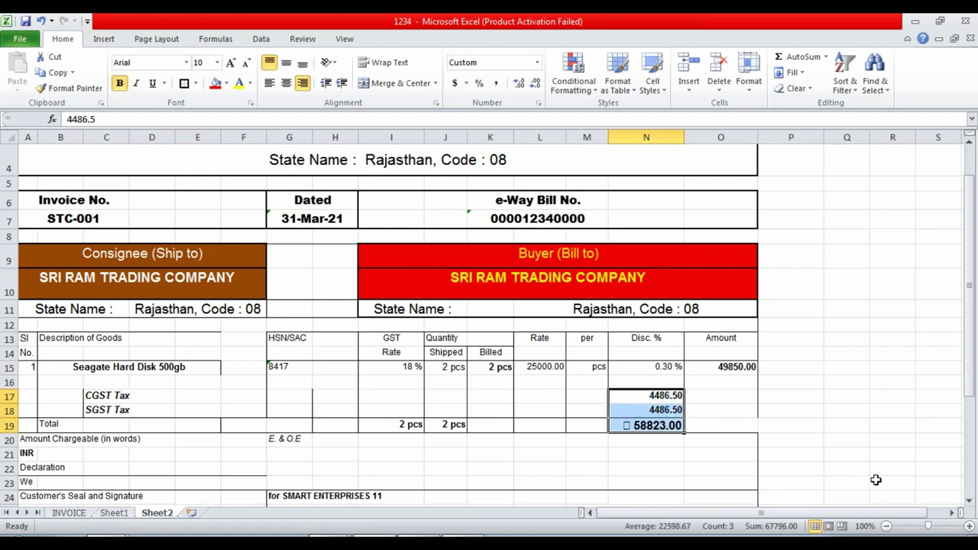
key(ctrl+c)
key(Right)
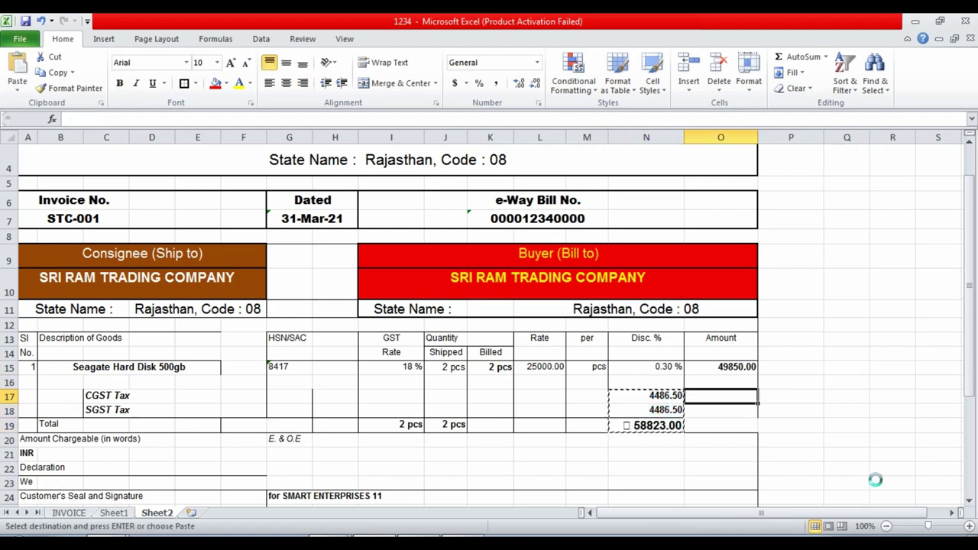
key(ctrl+v)
click(848, 424)
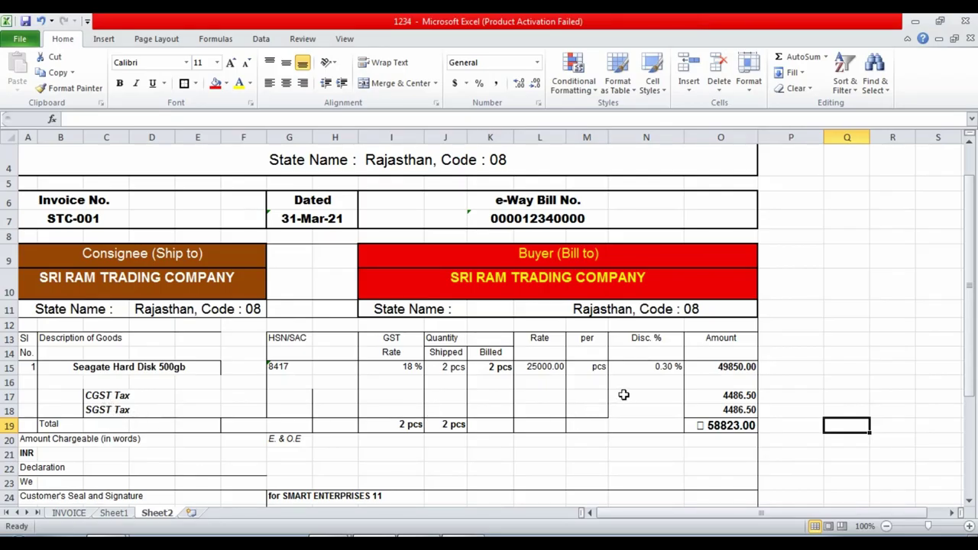
- Place the CGST Tax and SGST Tax labels from C17:C18 into column N beside their amounts
click(624, 395)
drag(100, 396, 103, 410)
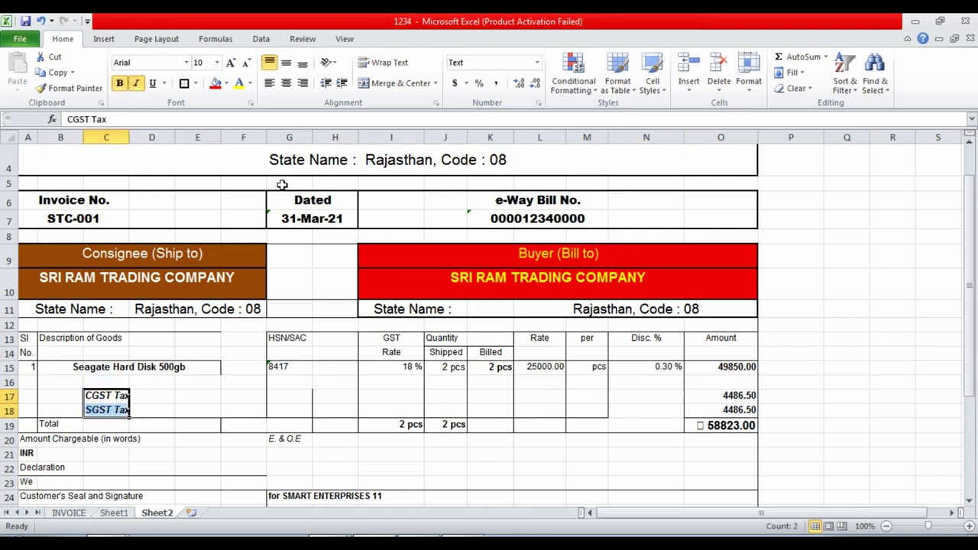
key(ctrl+c)
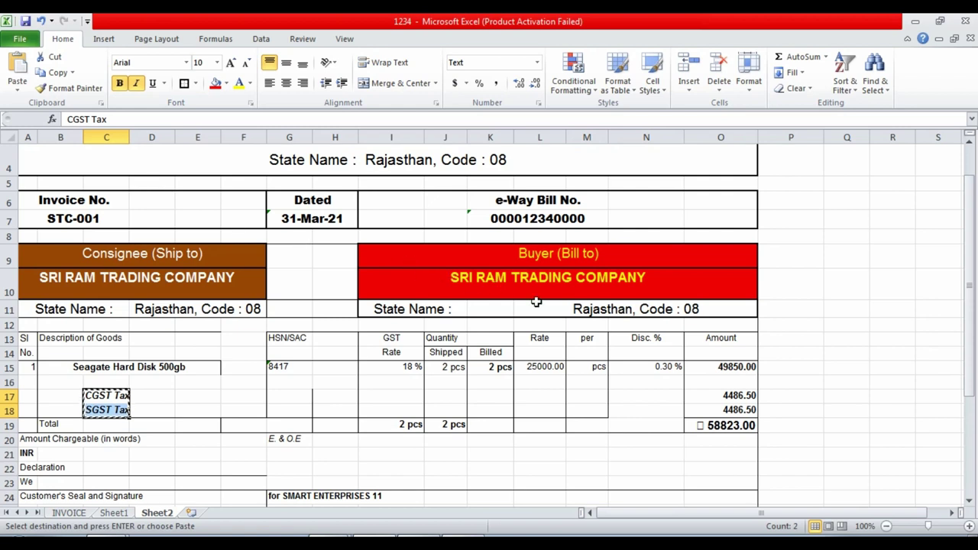
click(634, 394)
key(ctrl+v)
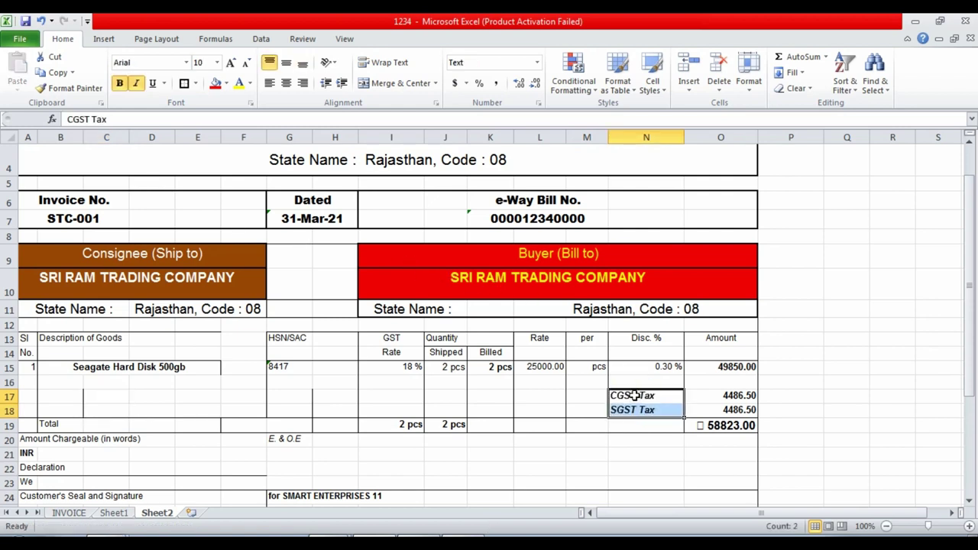
click(535, 469)
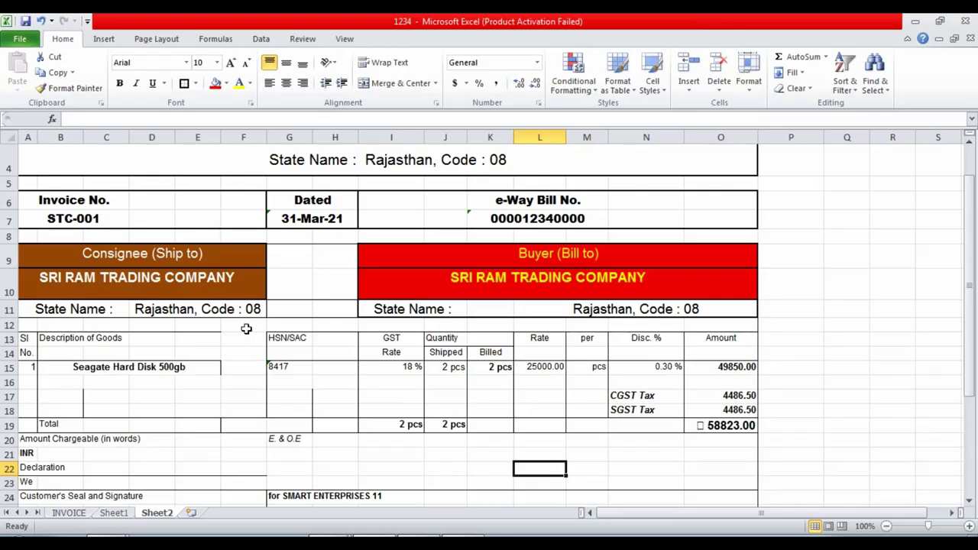
scroll(181, 345, down, 1)
- Clear the leftover borders from C17:C18 using No Border
click(151, 330)
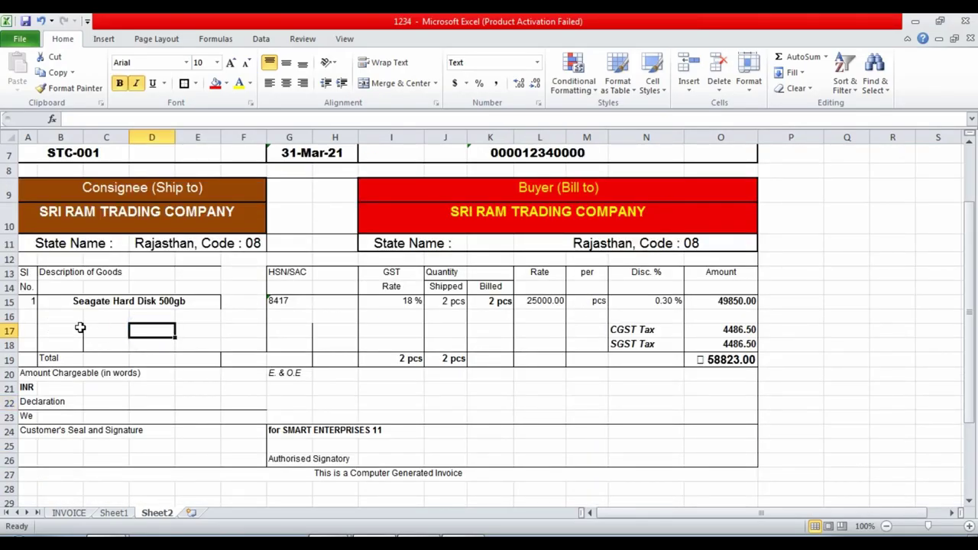
drag(80, 327, 148, 336)
click(260, 331)
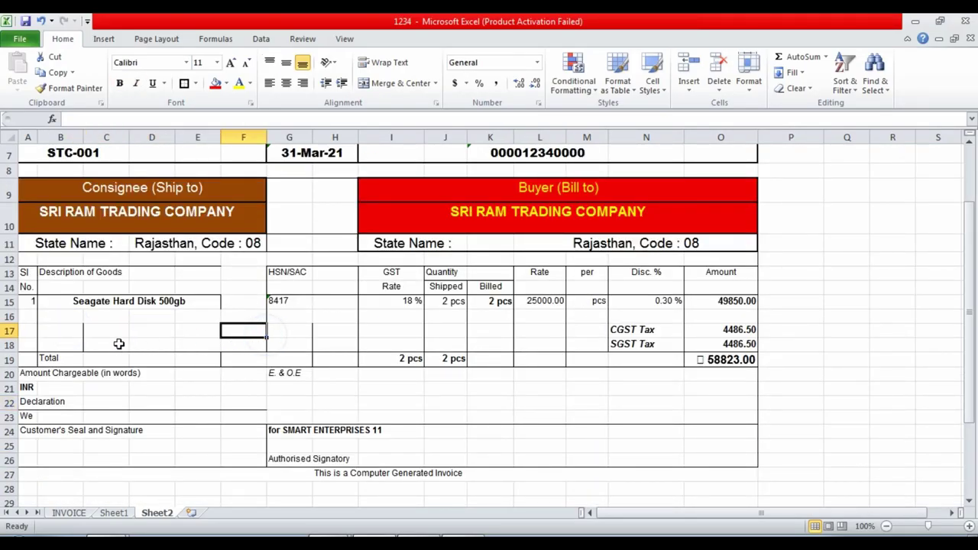
drag(79, 333, 197, 342)
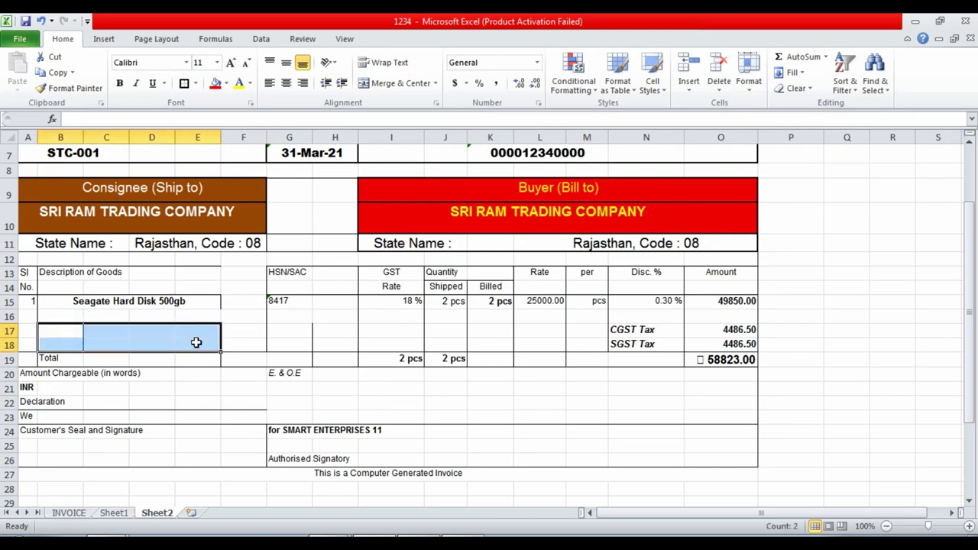
click(99, 333)
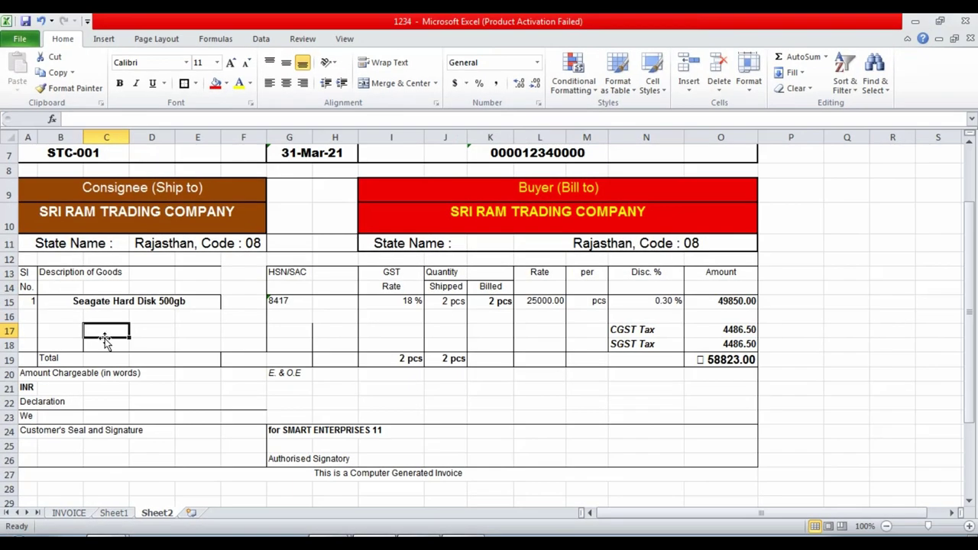
drag(99, 330, 103, 345)
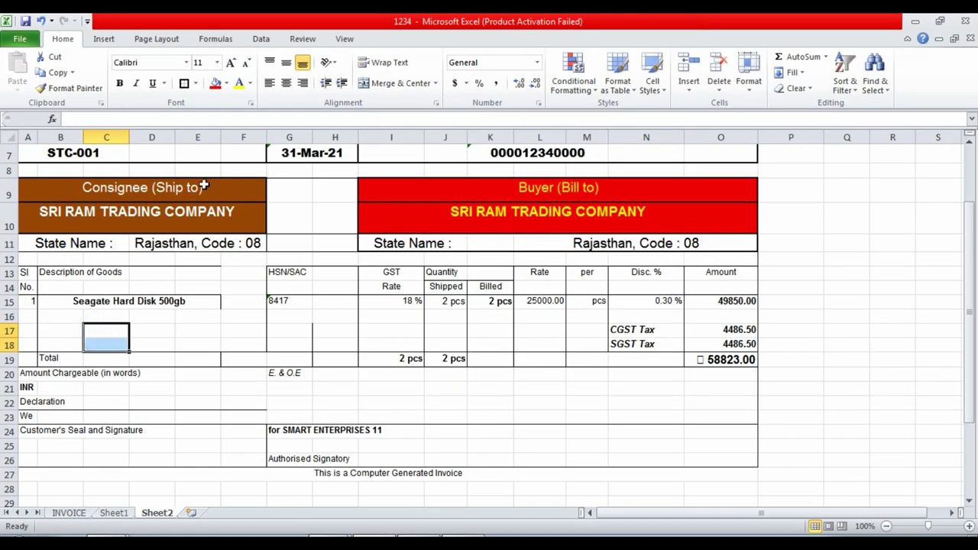
click(195, 83)
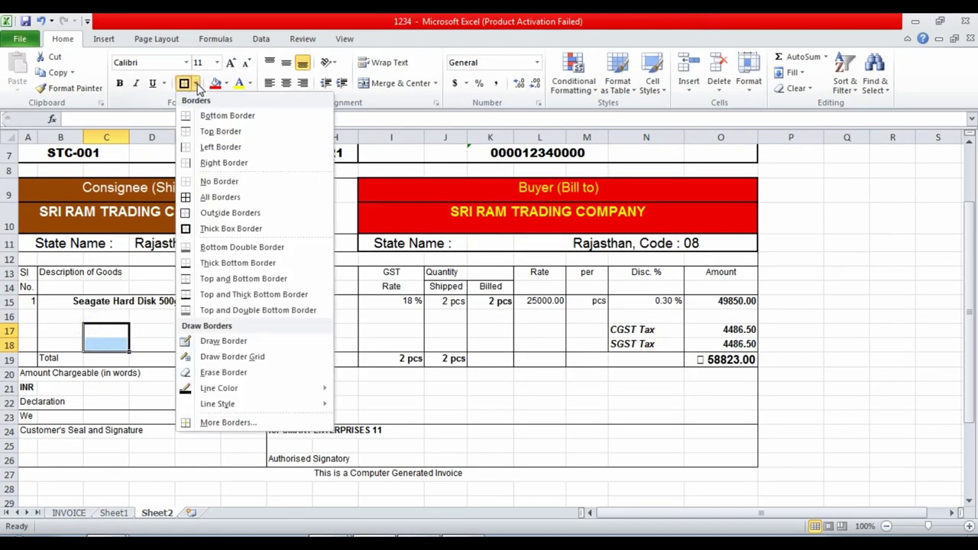
click(214, 181)
click(445, 387)
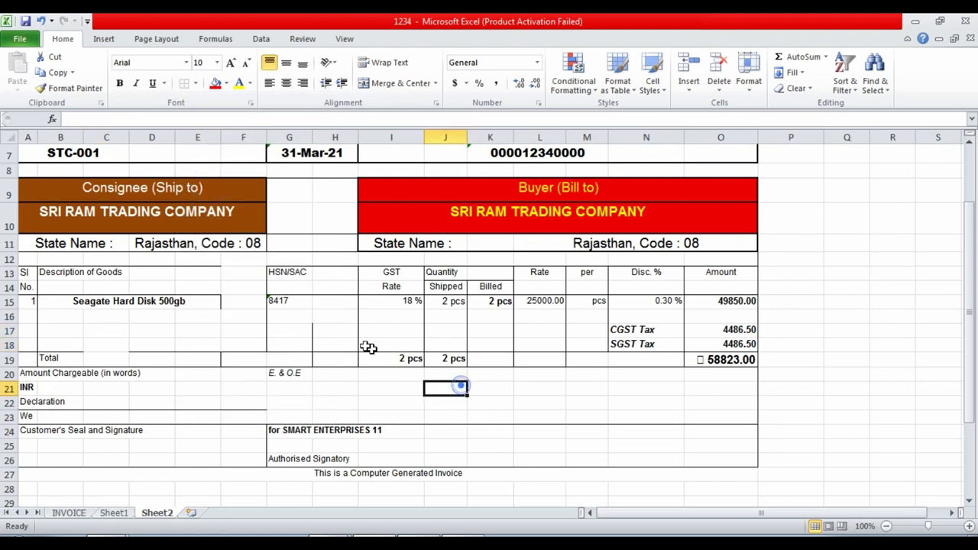
- Remove the stray borders from H17:H18 in the HSN/SAC column as well
click(324, 341)
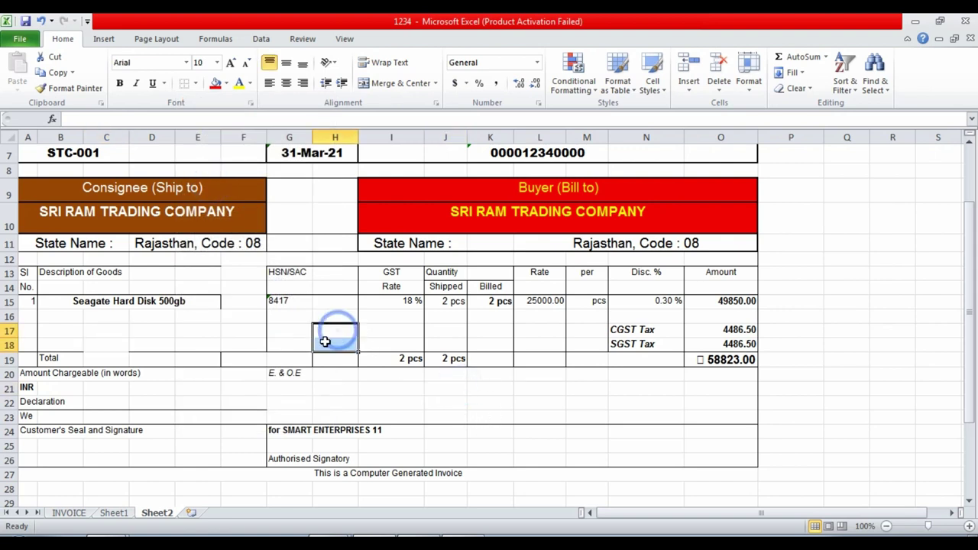
click(185, 83)
click(447, 372)
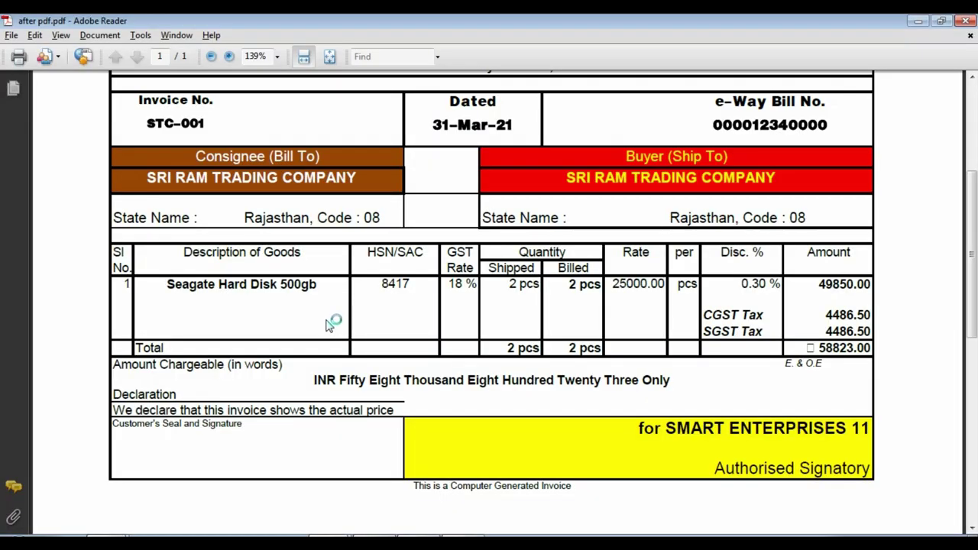
key(alt+Tab)
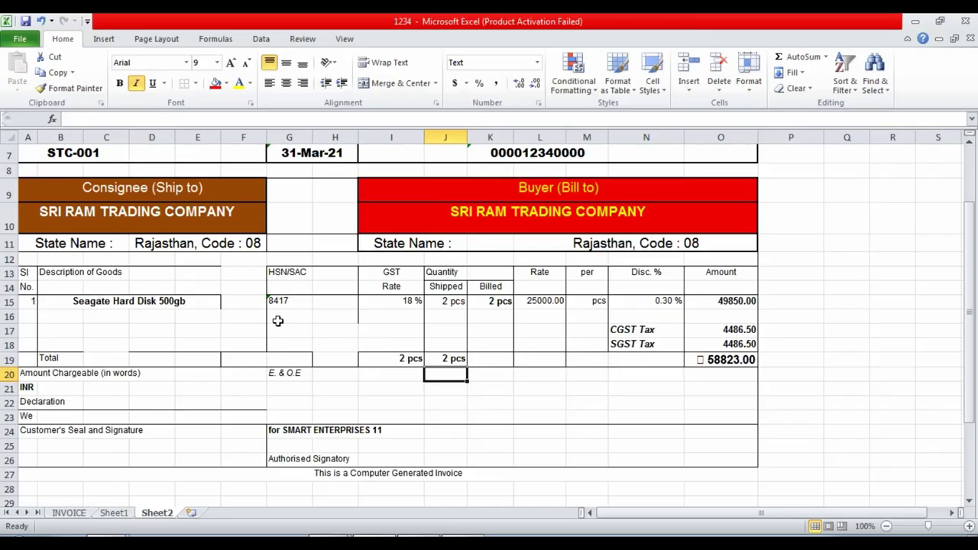
- Put thick box borders around the goods table A13:O19 and its header rows A13:O14
drag(26, 272, 714, 367)
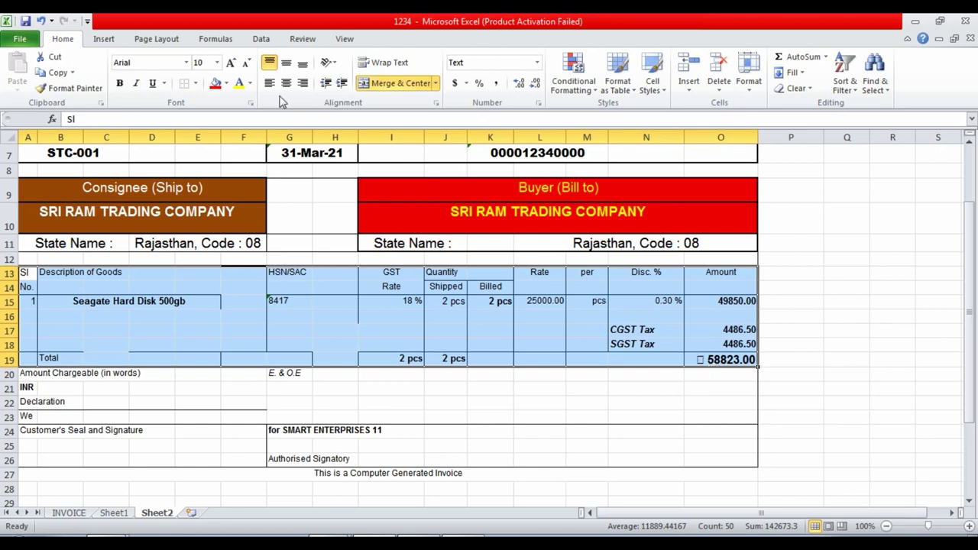
click(196, 83)
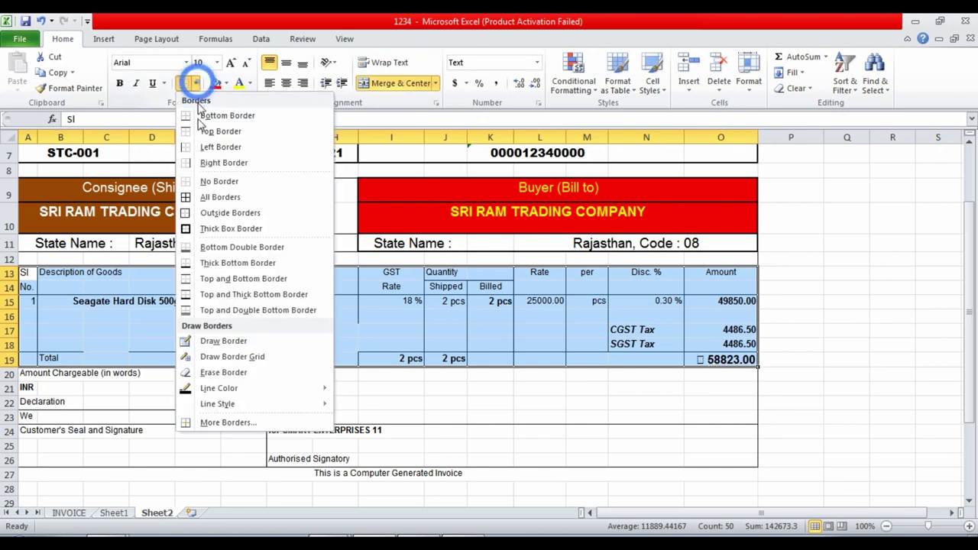
click(235, 229)
click(393, 388)
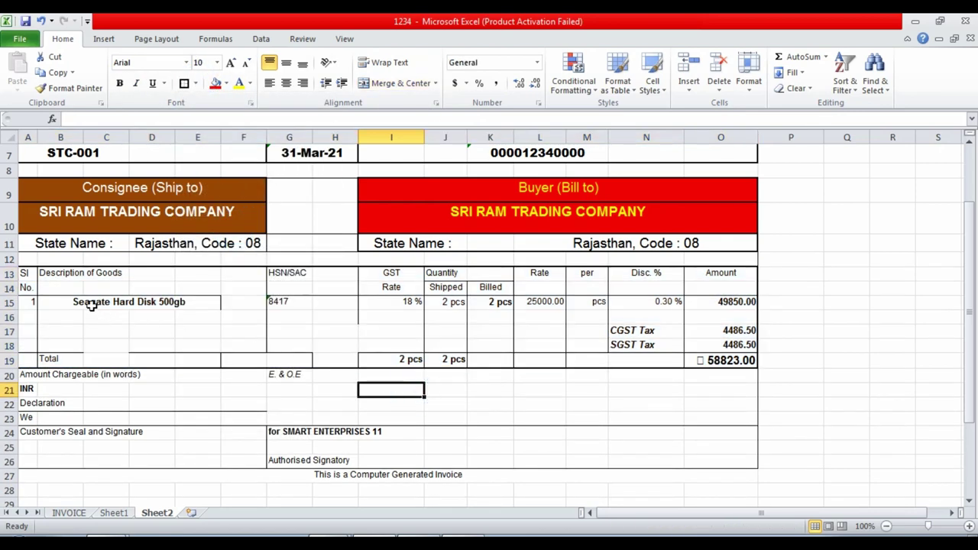
drag(27, 275, 718, 293)
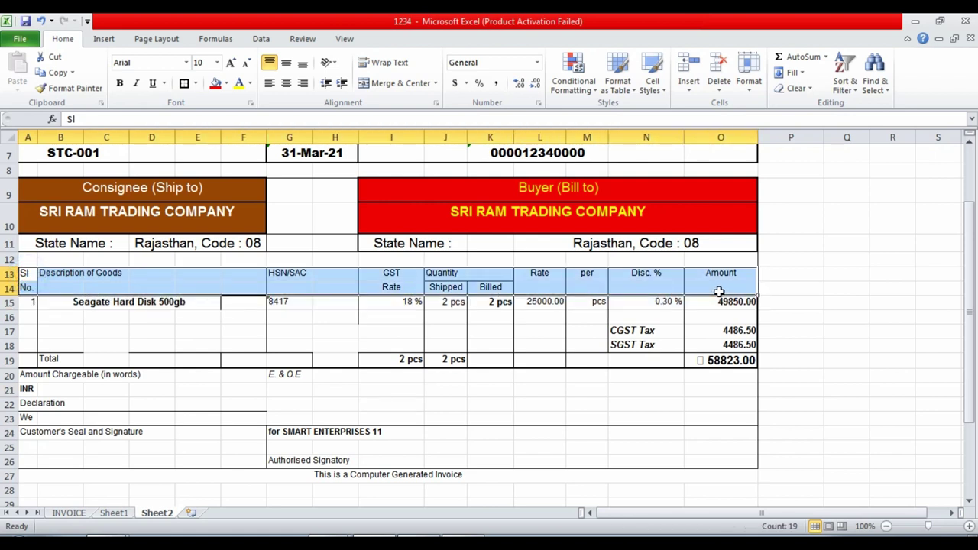
click(183, 83)
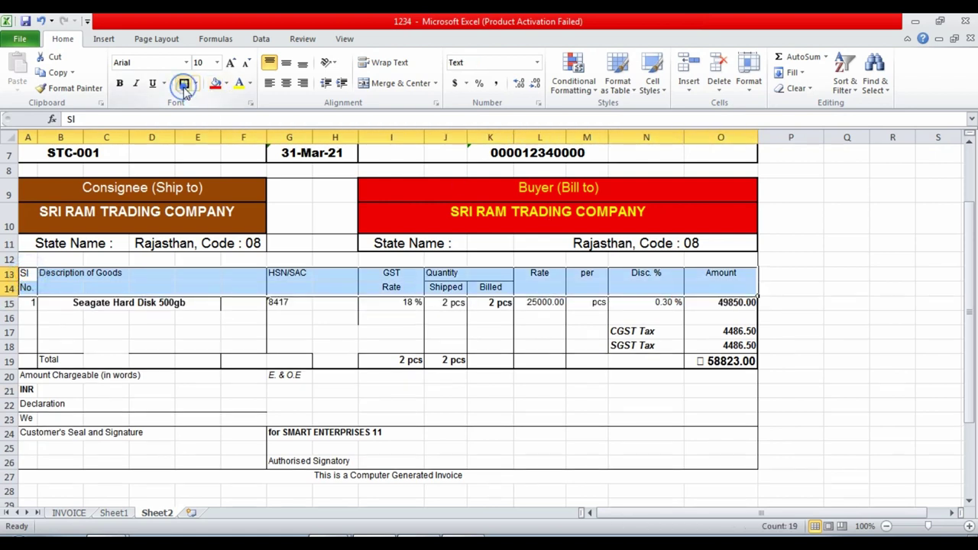
click(407, 344)
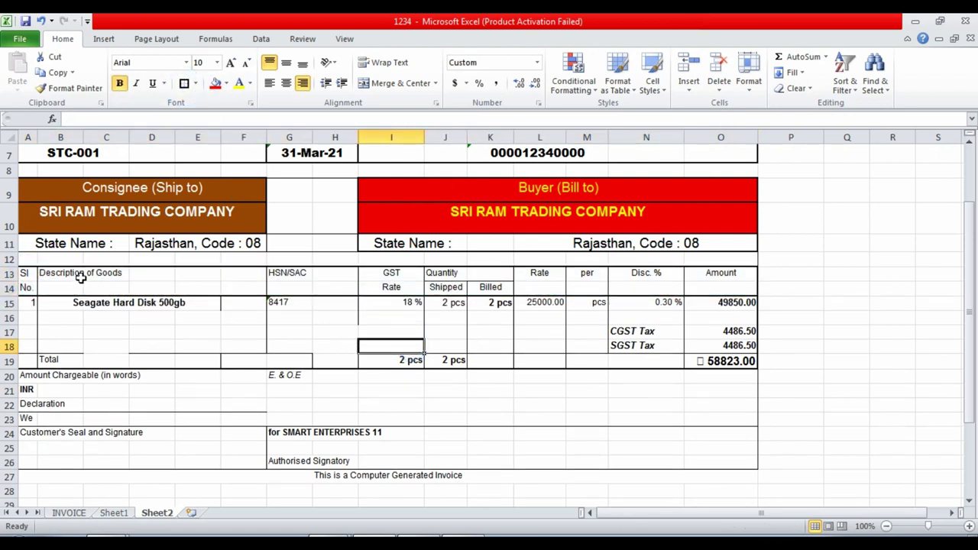
- Merge and centre the Description of Goods heading across B13:F13
drag(63, 275, 259, 273)
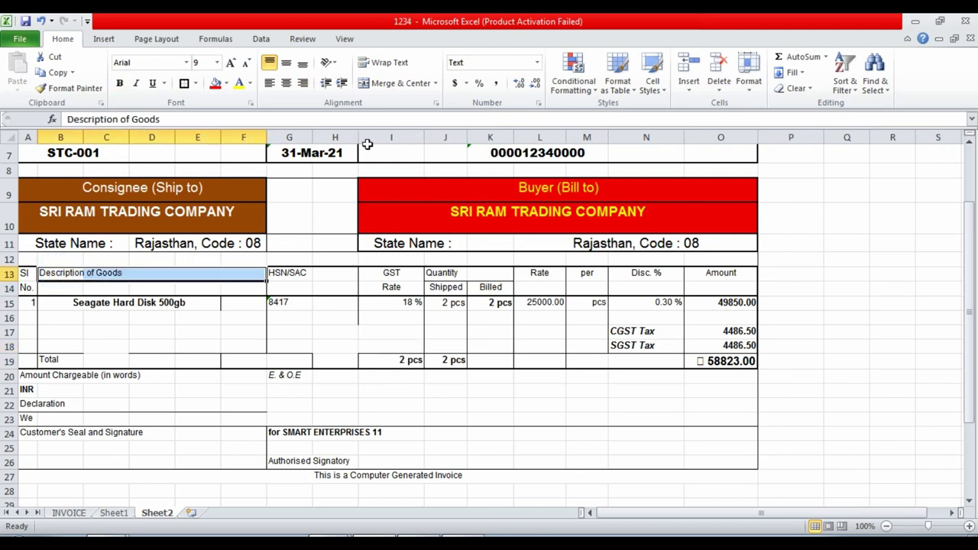
click(395, 82)
click(165, 341)
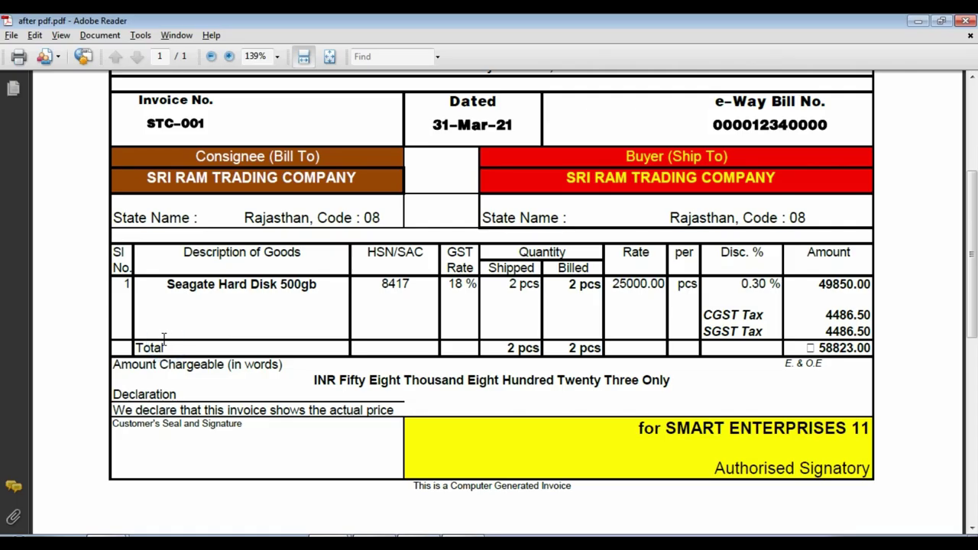
key(alt+Tab)
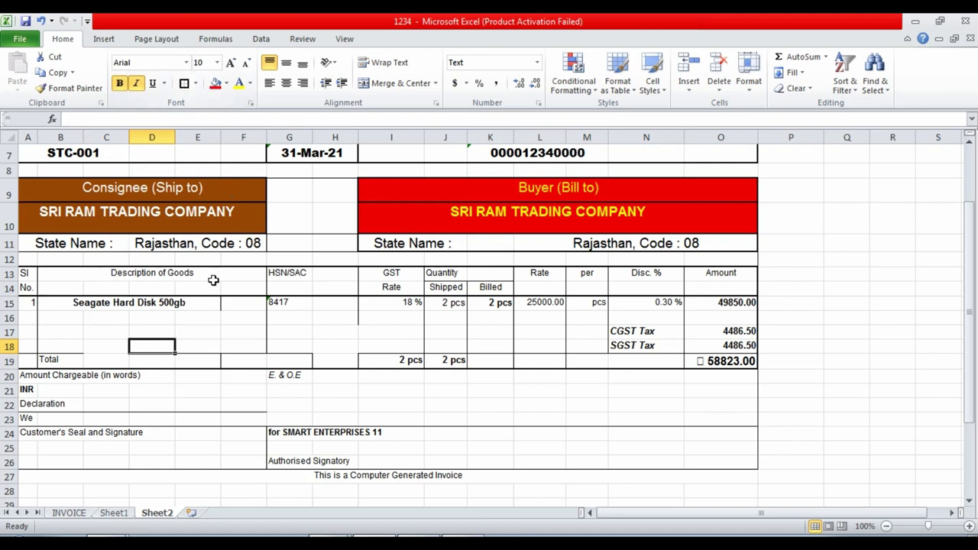
key(alt+Tab)
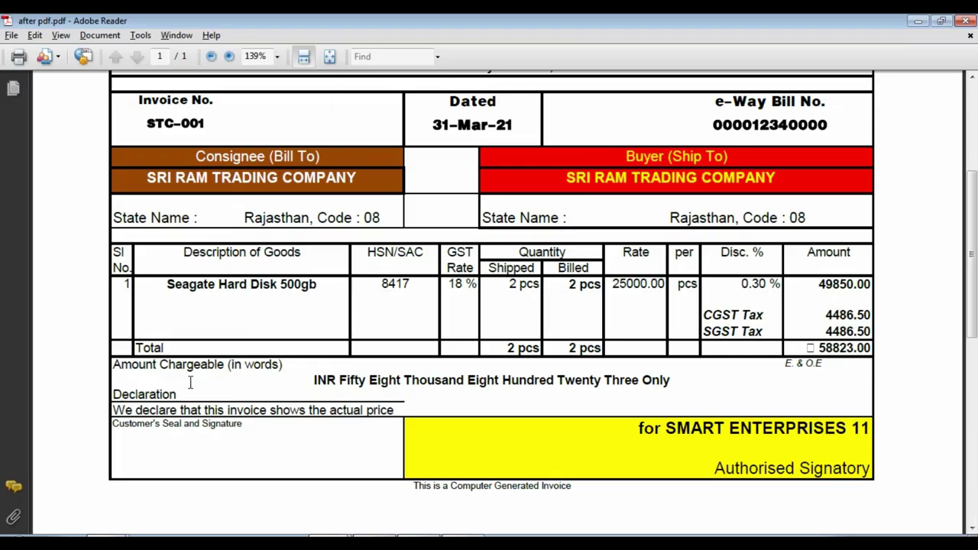
key(alt+Tab)
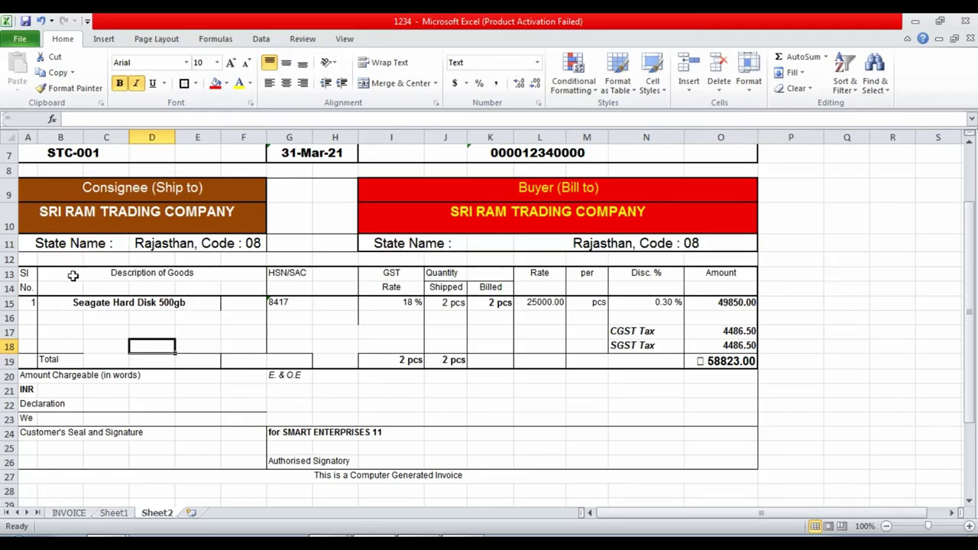
drag(73, 276, 79, 365)
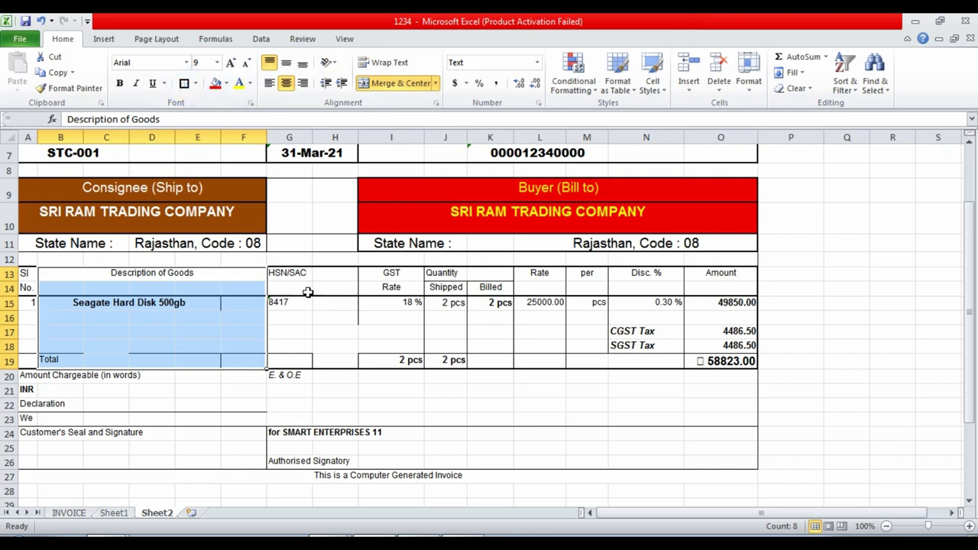
- Outline the HSN/SAC block, merge the Quantity heading, and border the Quantity columns J13:K19
drag(291, 278, 334, 362)
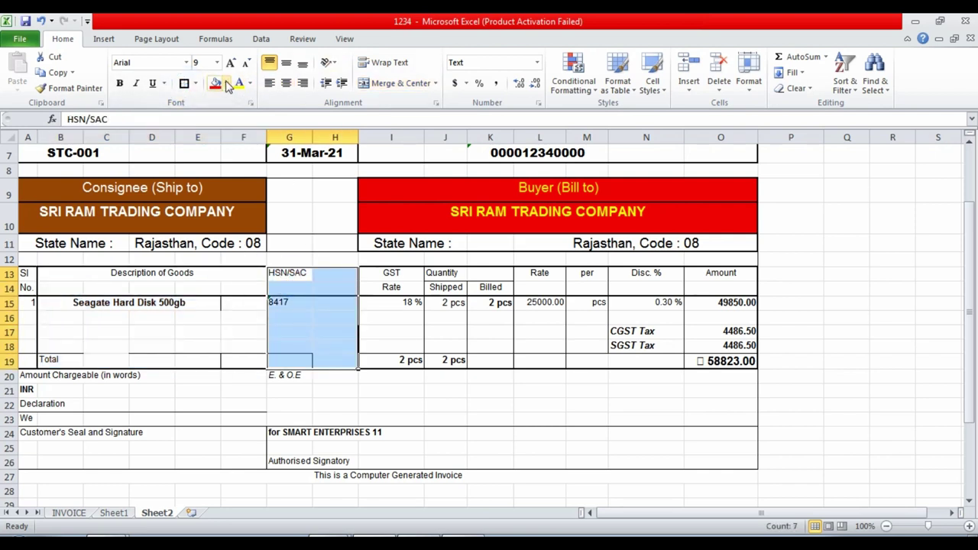
click(185, 84)
drag(392, 286, 401, 361)
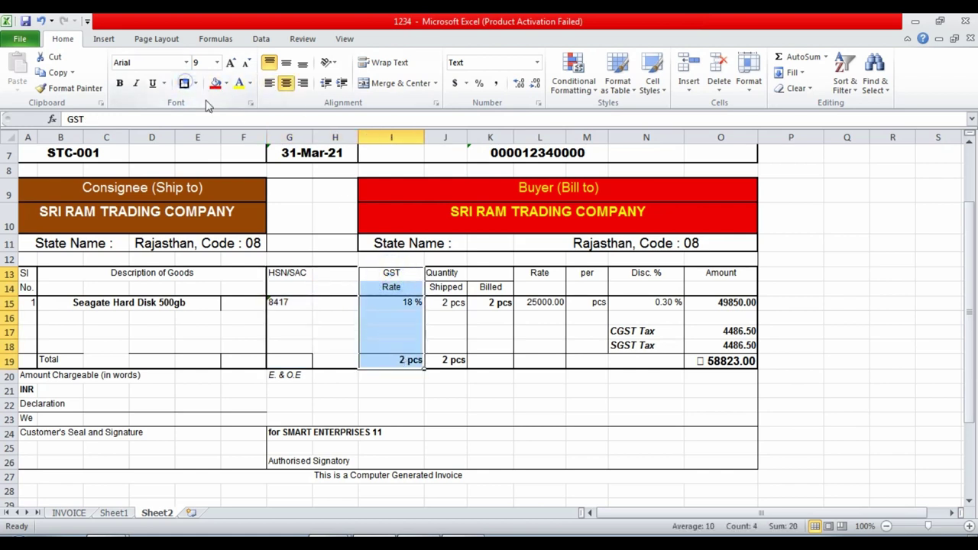
drag(445, 276, 489, 272)
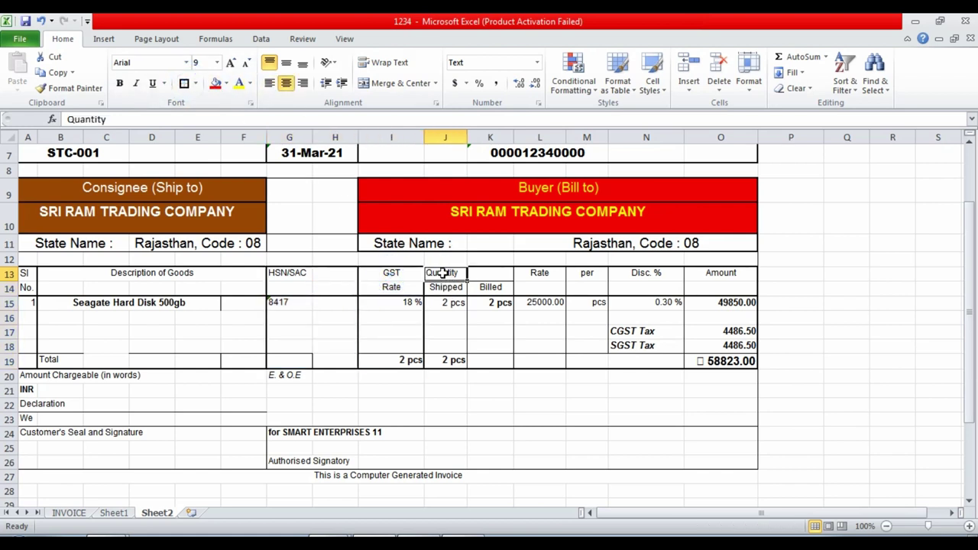
click(388, 82)
click(469, 333)
drag(450, 275, 494, 361)
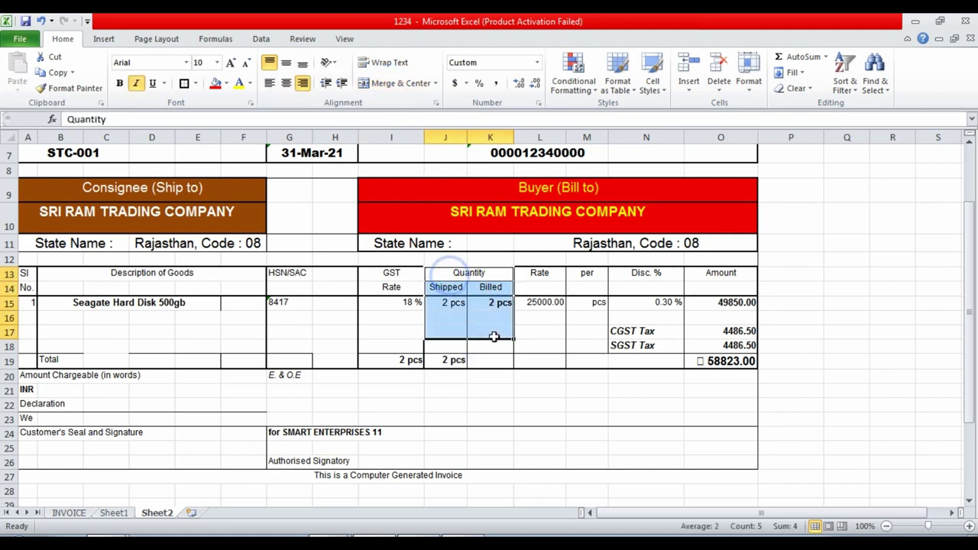
click(184, 82)
click(451, 273)
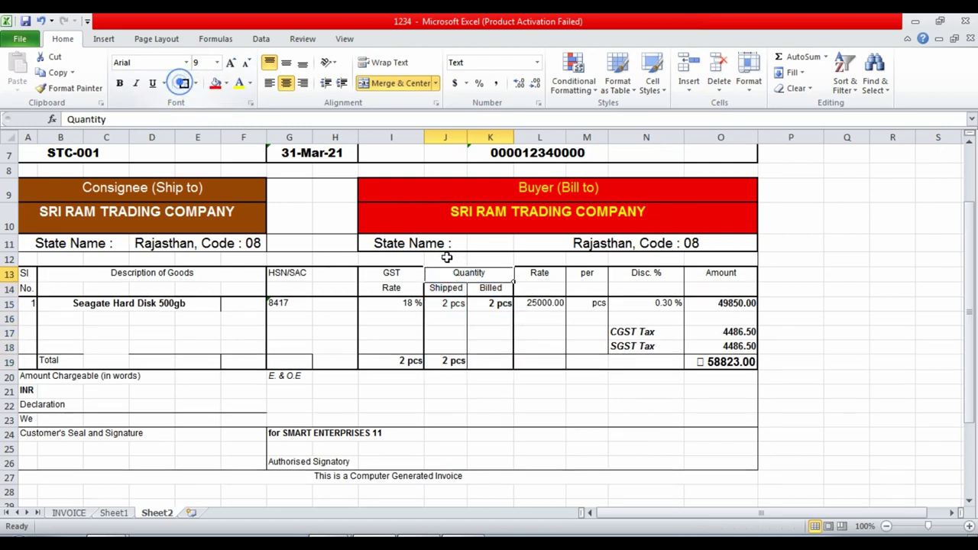
- Add outline borders to the per, Disc. % and Amount columns down to the Total row
drag(539, 274, 539, 336)
drag(599, 275, 606, 363)
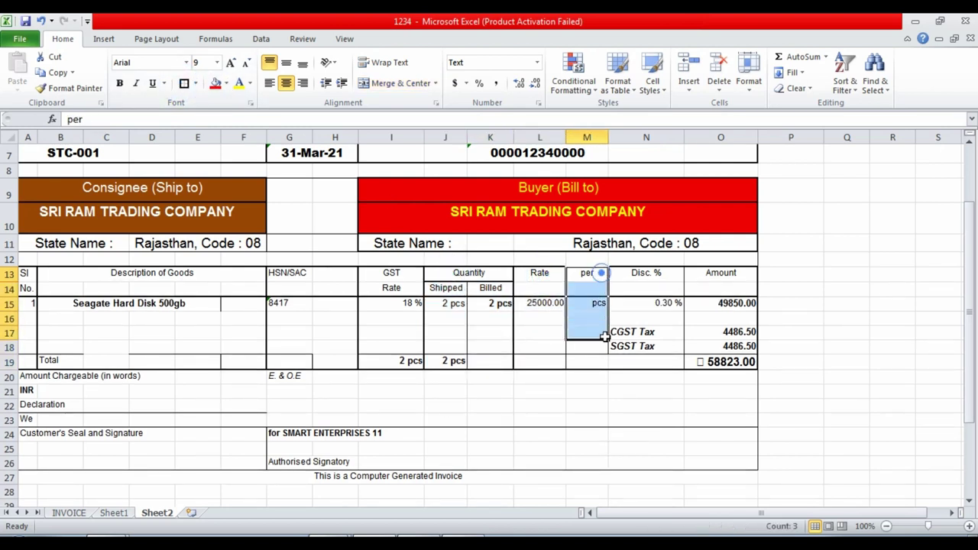
click(184, 83)
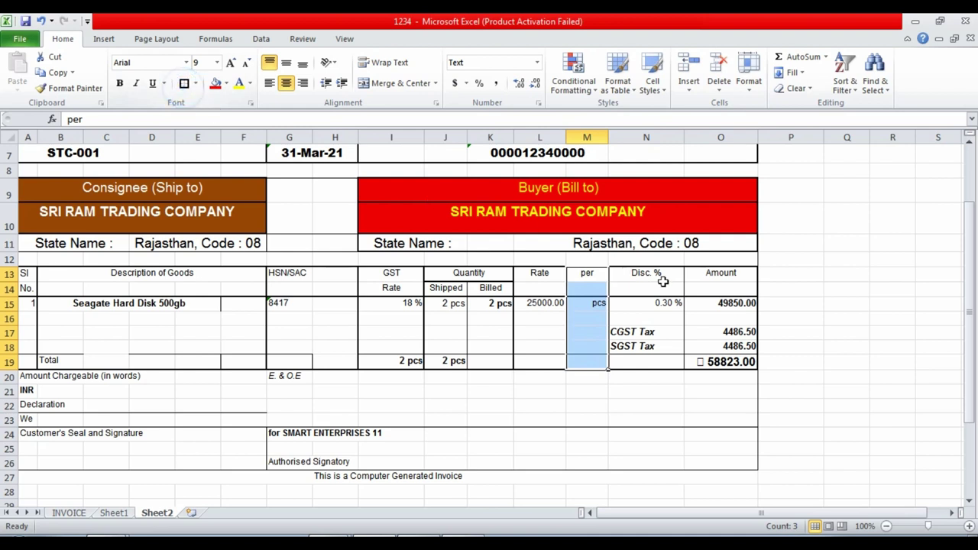
drag(650, 277, 649, 363)
click(184, 83)
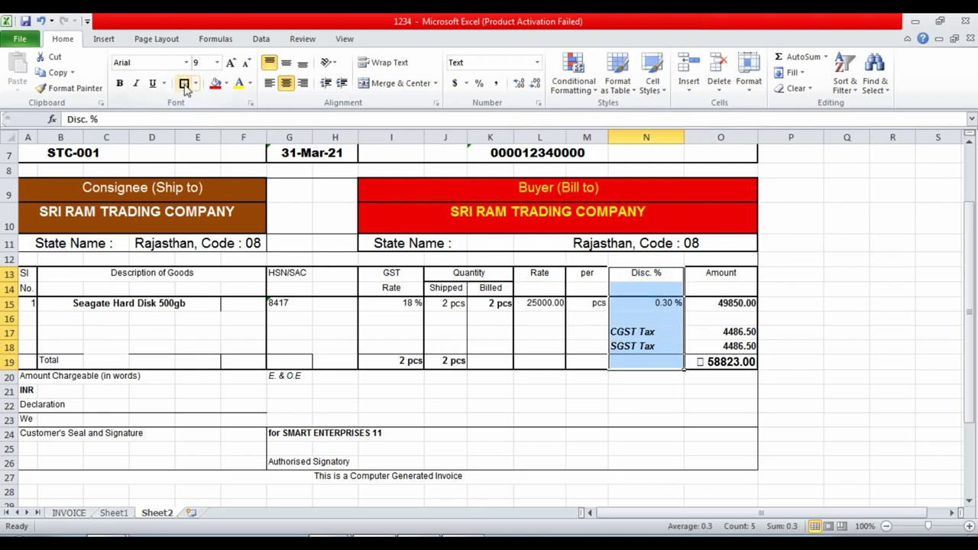
drag(712, 280, 730, 355)
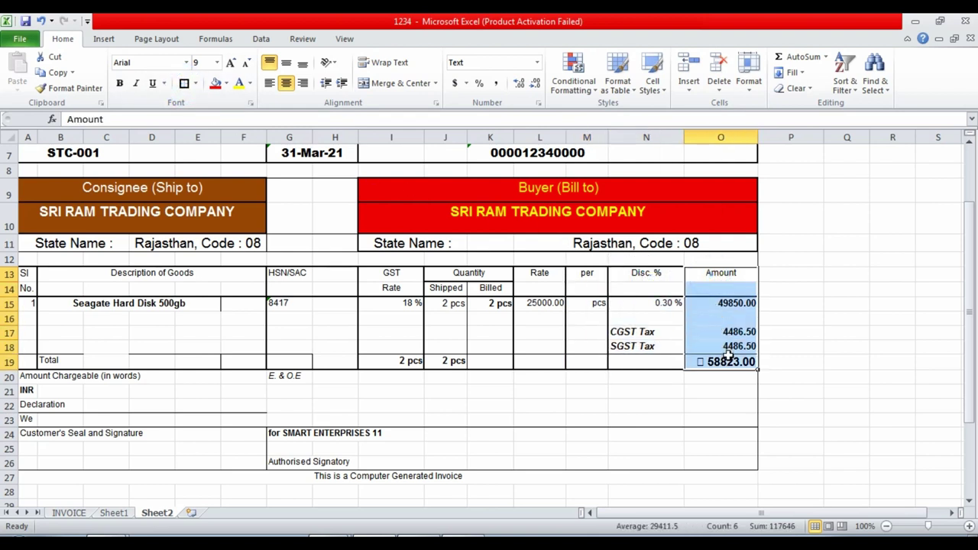
click(184, 83)
click(794, 275)
- Compare the goods table header against the reference invoice PDF
scroll(347, 177, up, 2)
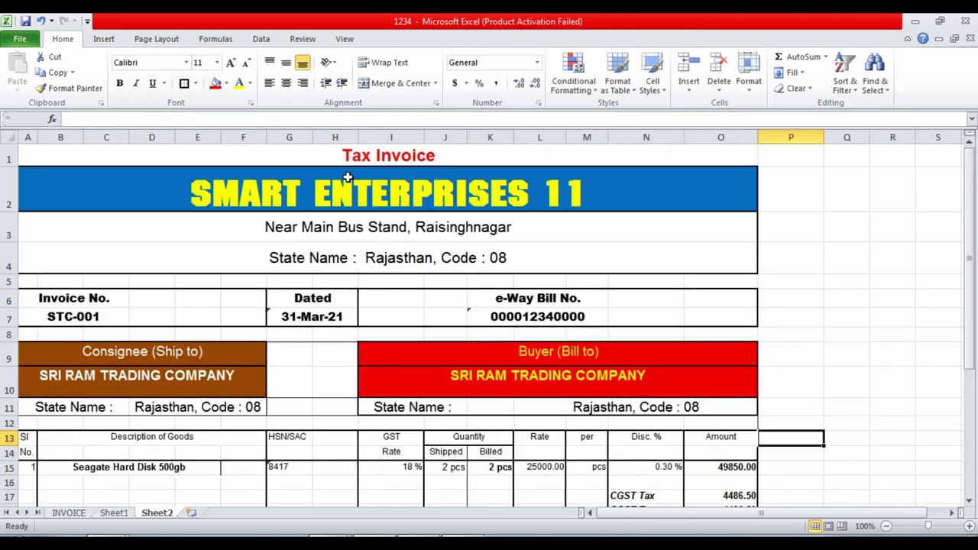
scroll(348, 177, down, 1)
scroll(347, 177, up, 1)
scroll(166, 304, down, 2)
click(374, 319)
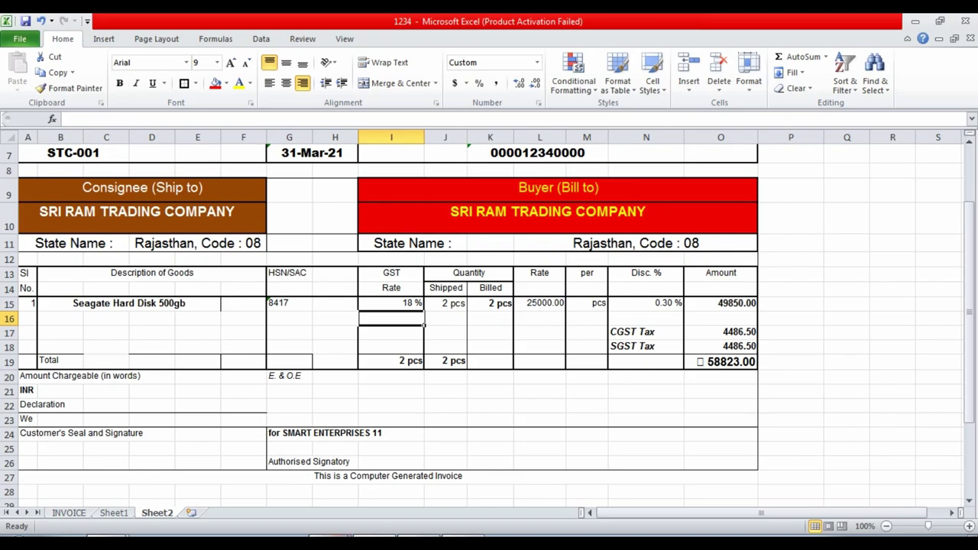
click(324, 495)
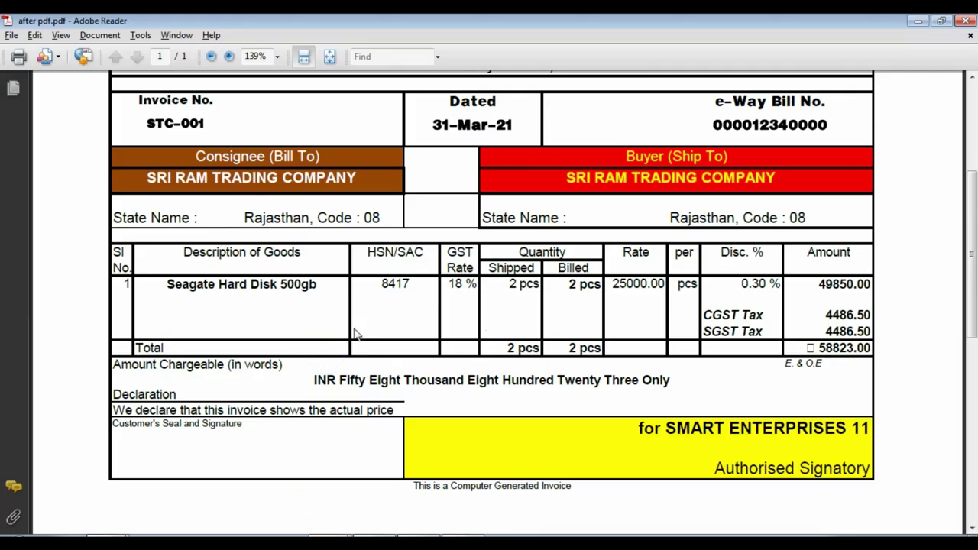
scroll(353, 334, up, 3)
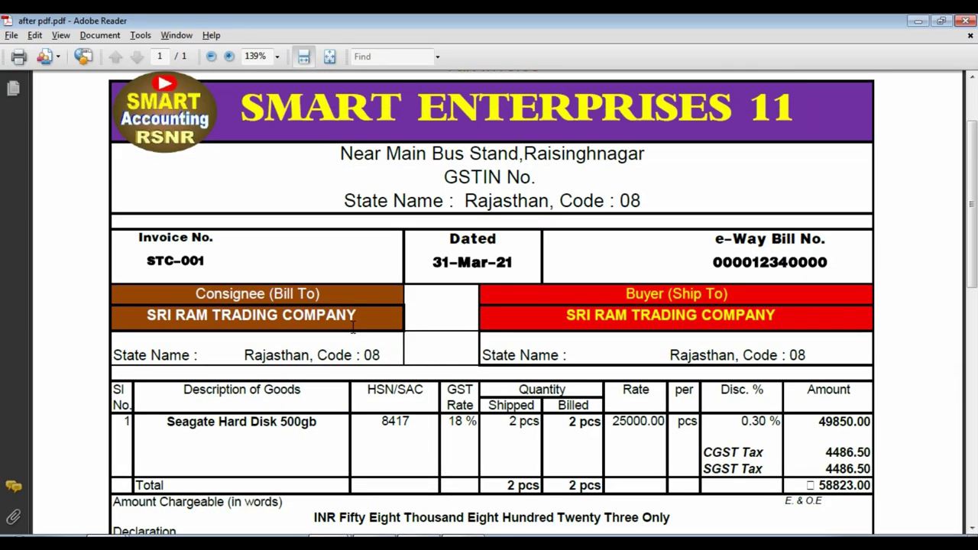
key(alt+Tab)
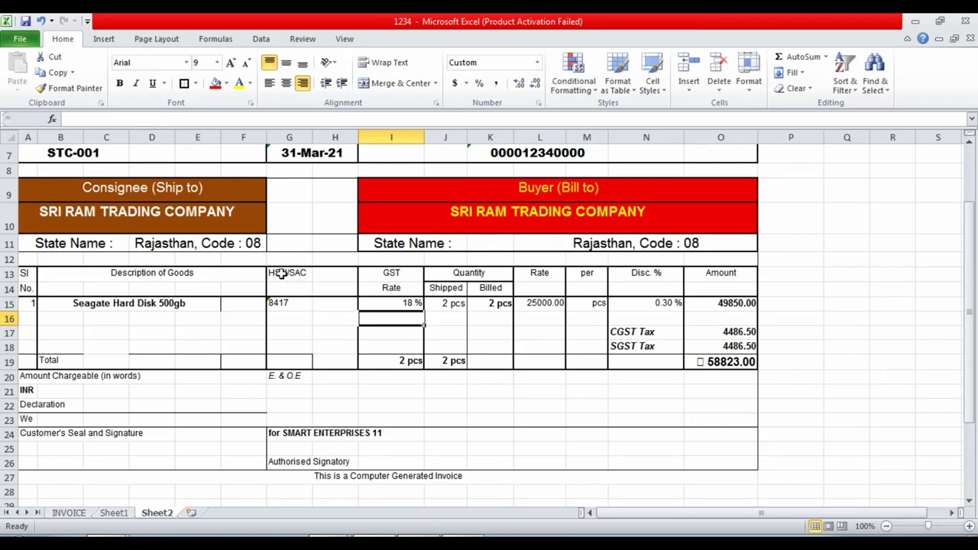
- Merge and centre the HSN/SAC heading across G13:H13 above the 8417 code
drag(282, 274, 324, 274)
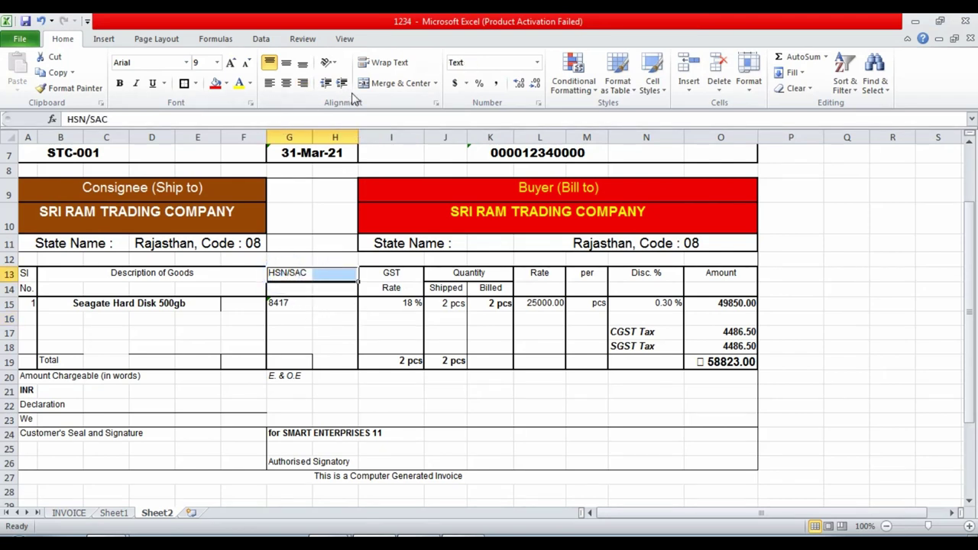
click(391, 82)
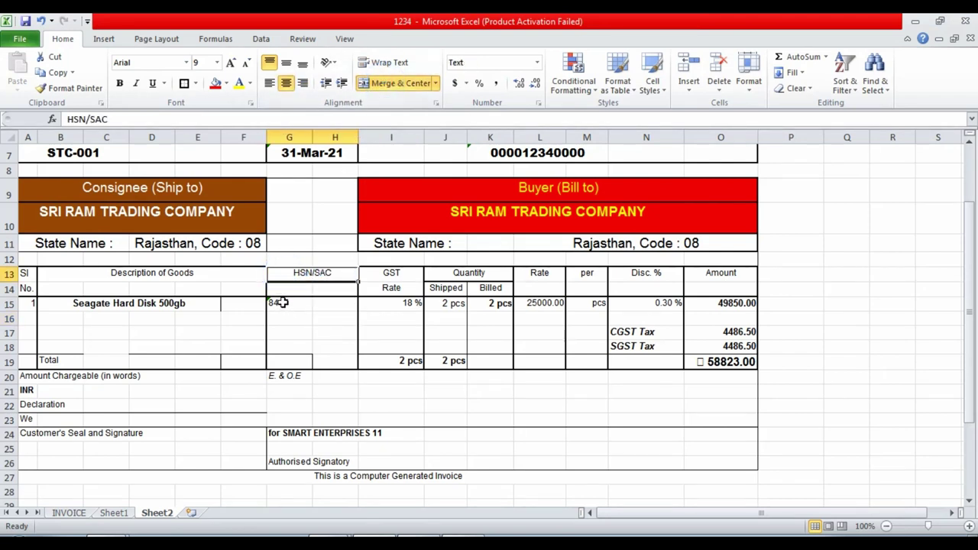
click(307, 308)
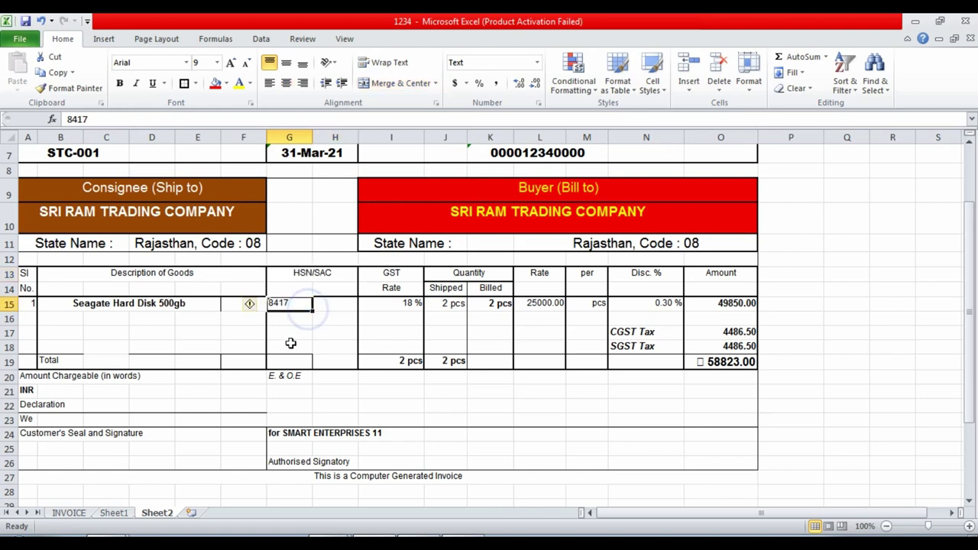
scroll(412, 355, down, 1)
key(alt+Tab)
scroll(655, 306, down, 3)
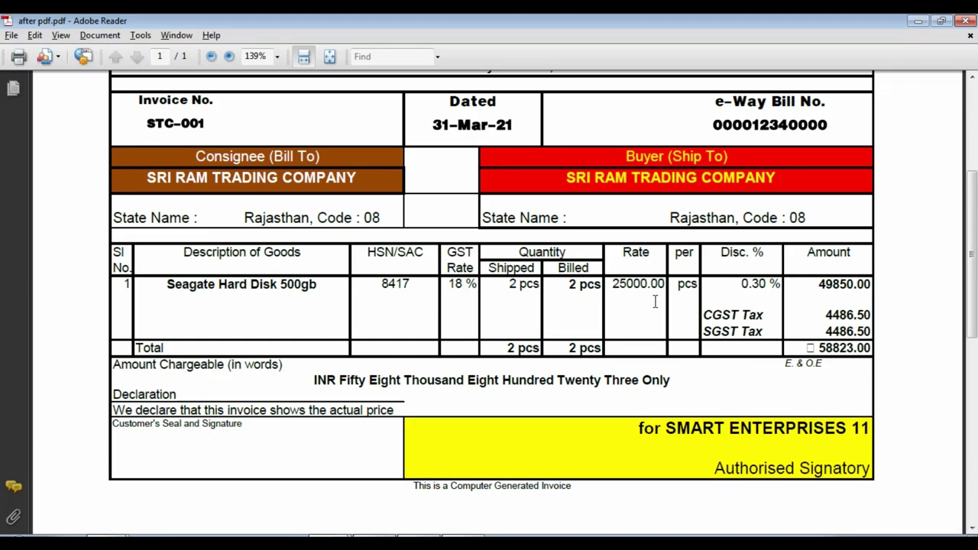
scroll(593, 365, down, 1)
- Merge G24:O24 and G26:O26, right-aligning 'for SMART ENTERPRISES 11' and 'Authorised Signatory'
key(alt+Tab)
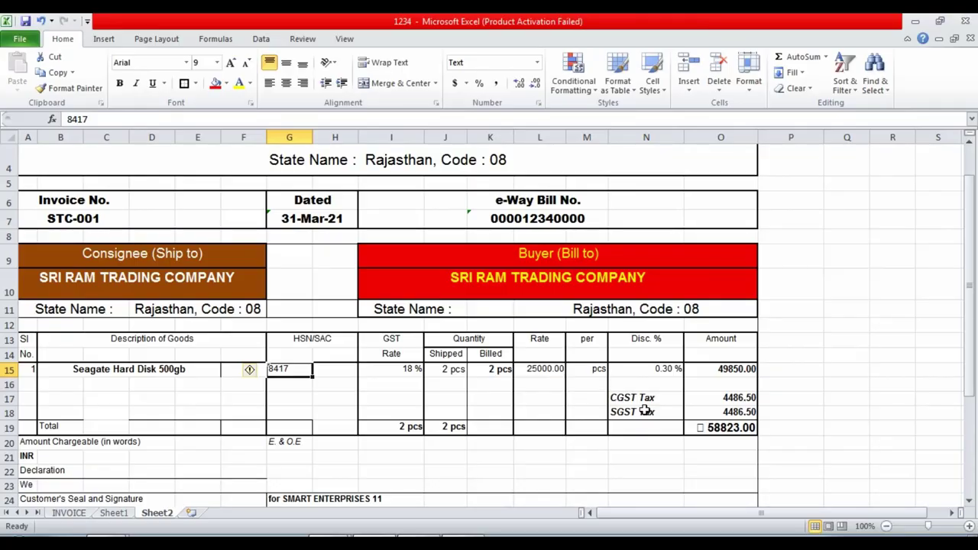
scroll(641, 410, down, 3)
drag(321, 375, 682, 374)
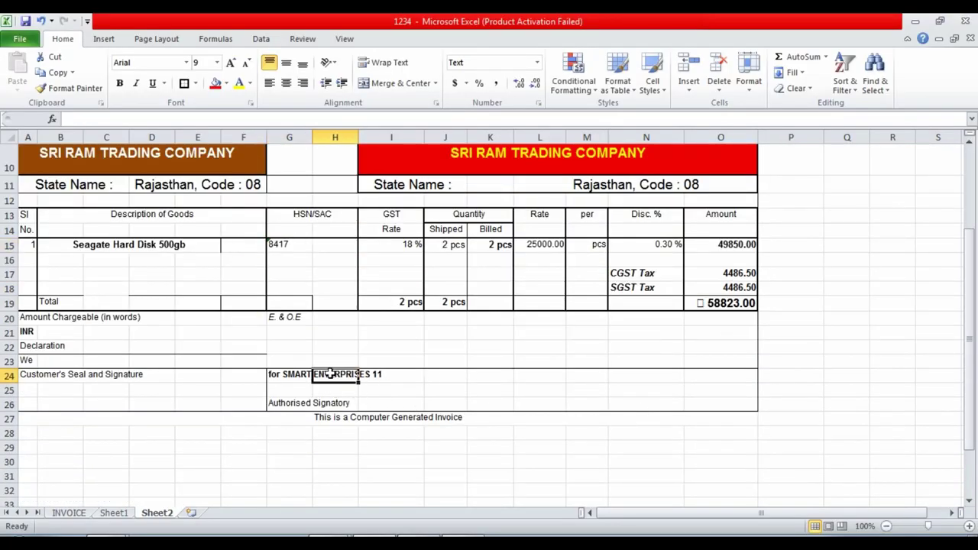
click(262, 405)
drag(284, 376, 690, 382)
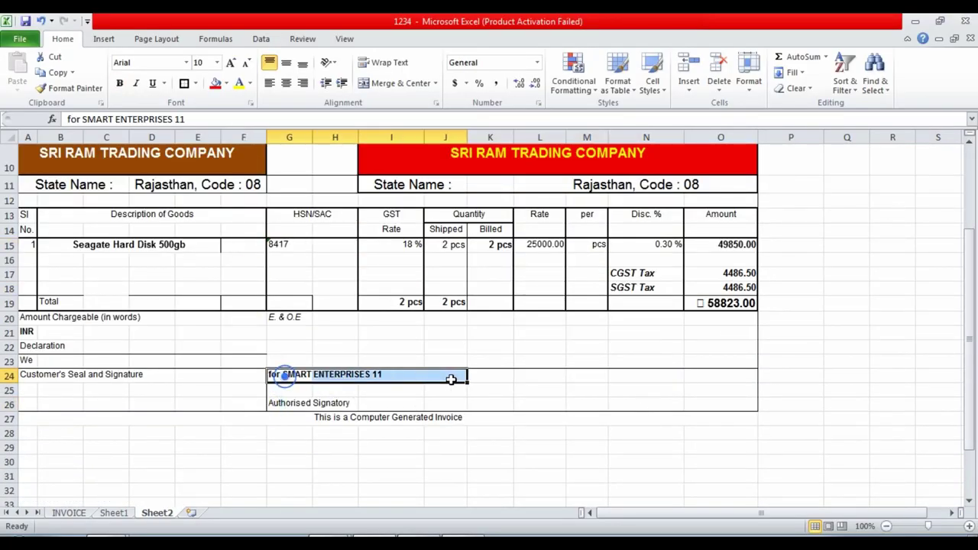
click(393, 82)
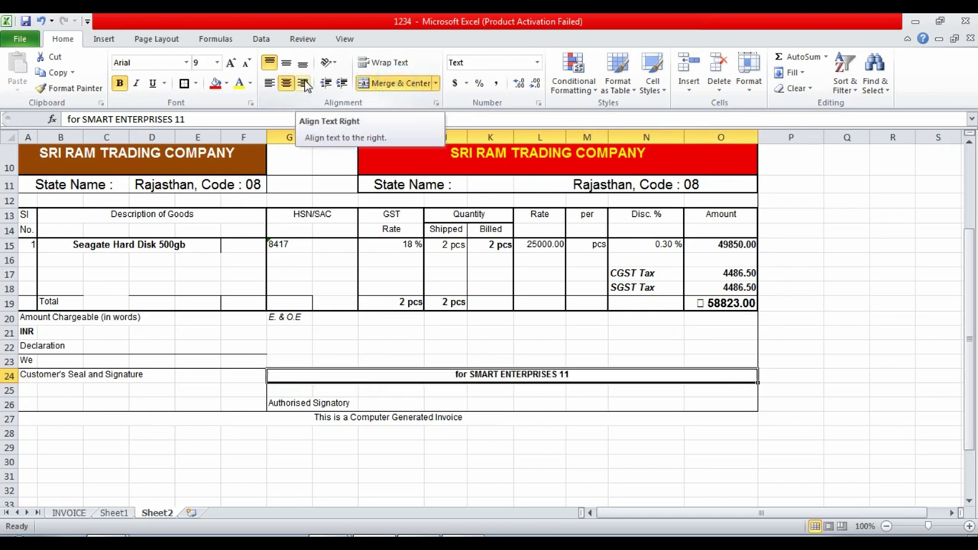
click(304, 84)
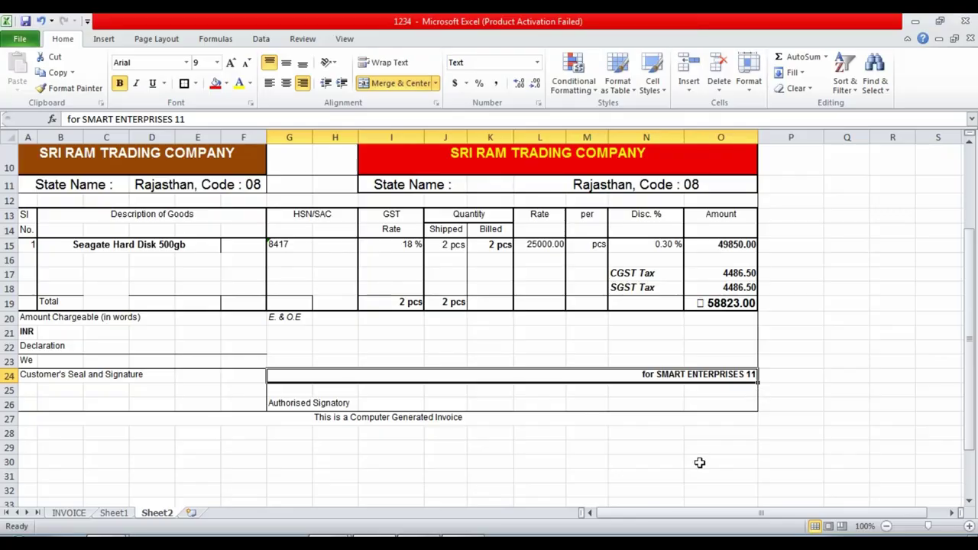
click(693, 461)
drag(290, 403, 694, 410)
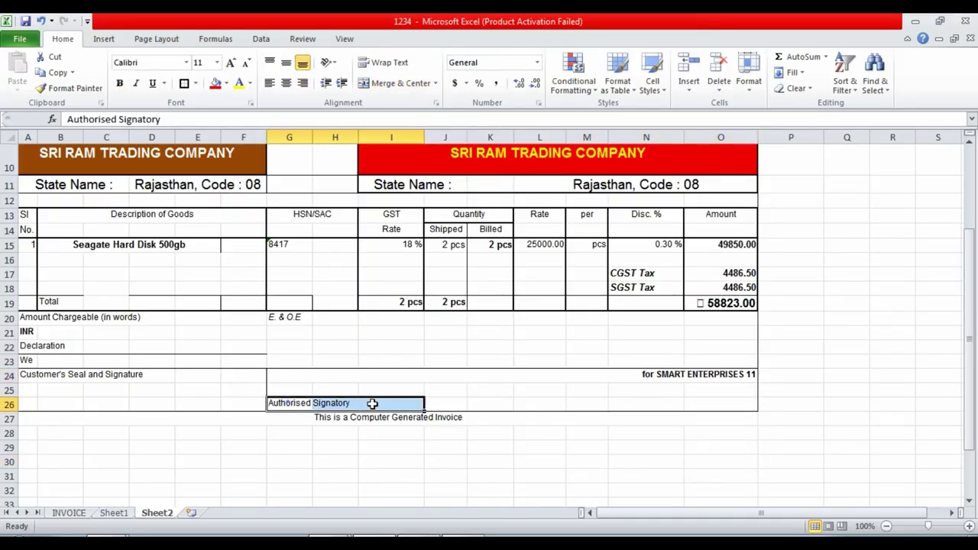
click(382, 84)
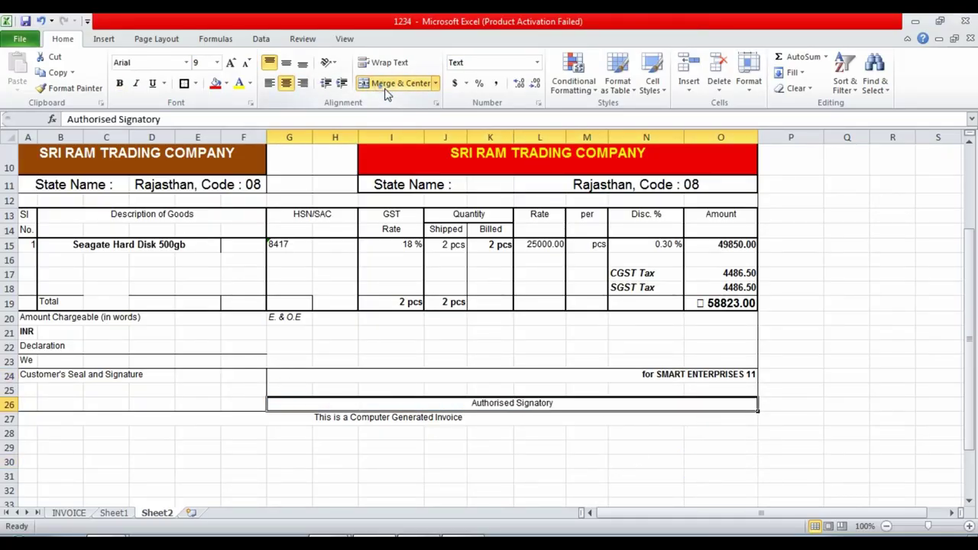
click(304, 84)
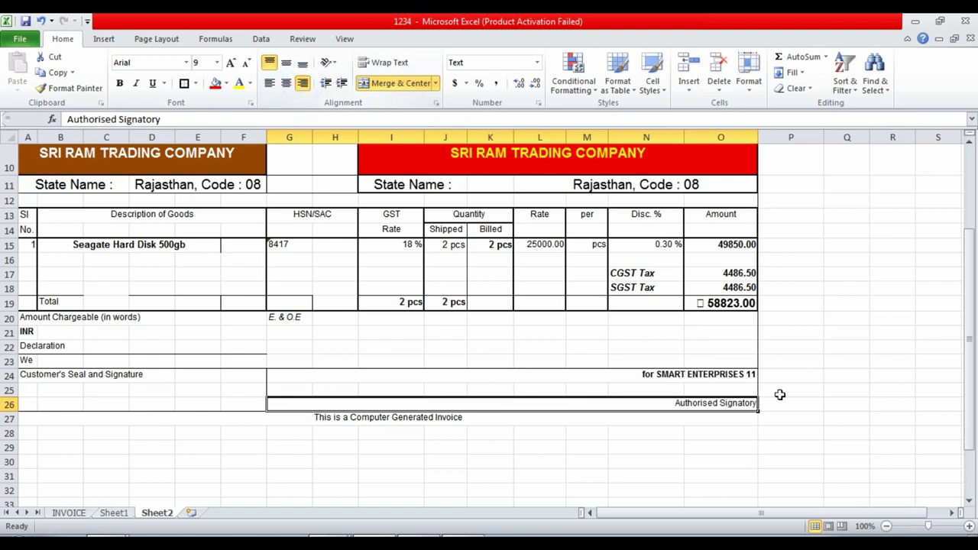
click(840, 404)
- Fill the G24:O26 signature block yellow and enlarge its text to 16 point
drag(356, 375, 356, 403)
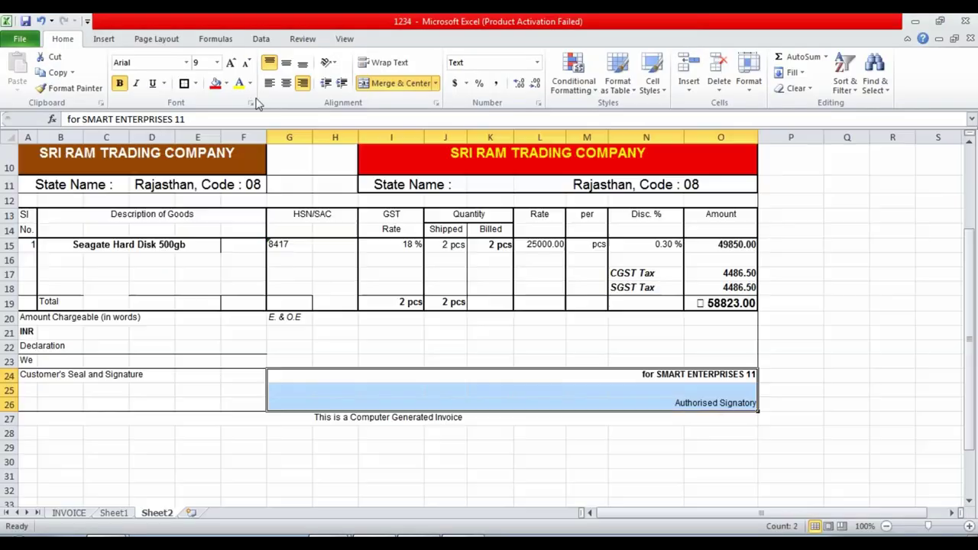
click(226, 84)
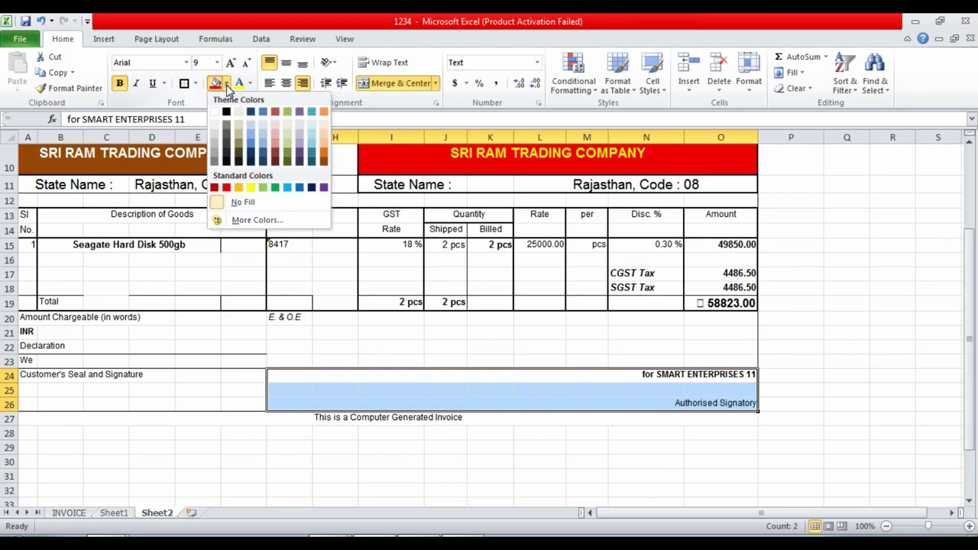
click(257, 188)
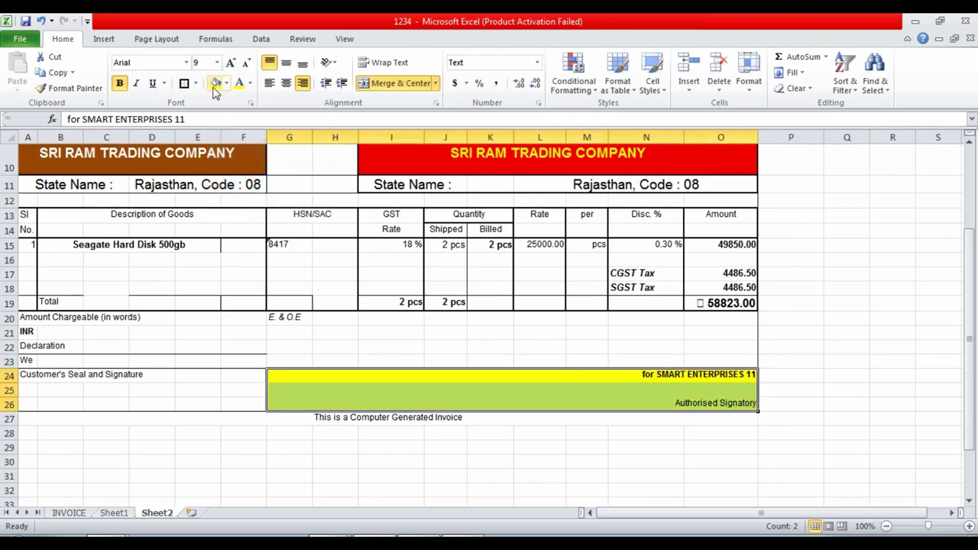
click(232, 63)
click(231, 62)
click(232, 63)
click(231, 62)
click(232, 63)
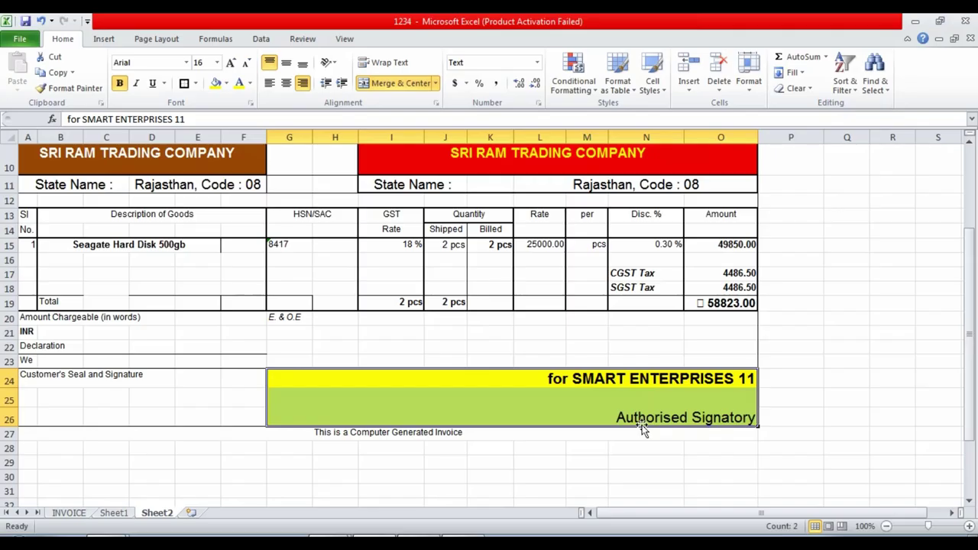
click(617, 417)
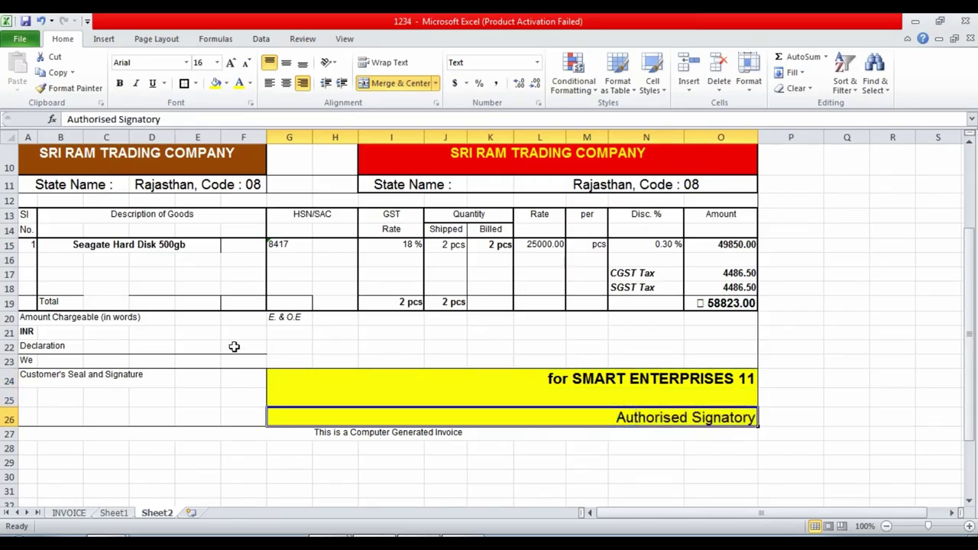
key(alt+Tab)
key(alt+Tab)
- Merge and centre the row-21 amount in words at size 12, and make row 21 taller
click(190, 411)
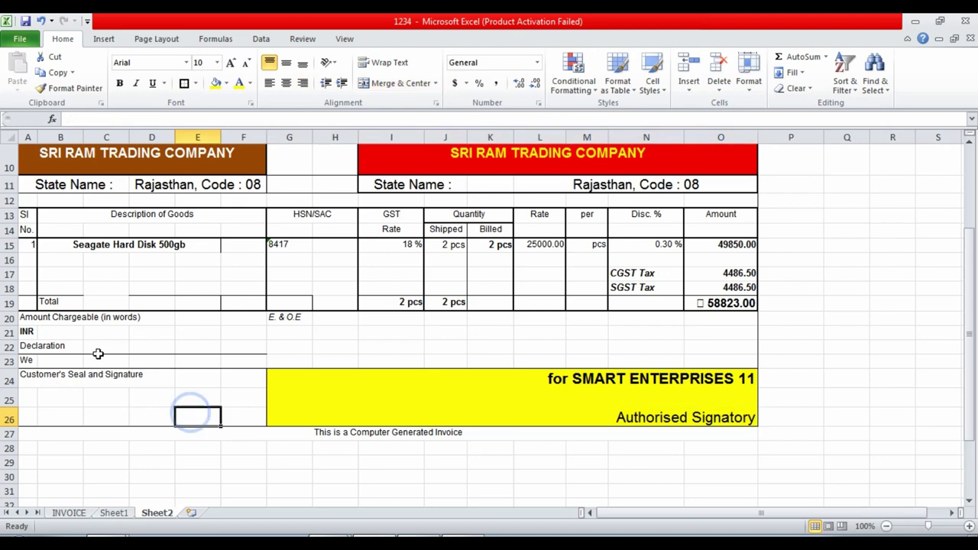
drag(27, 331, 603, 336)
click(393, 82)
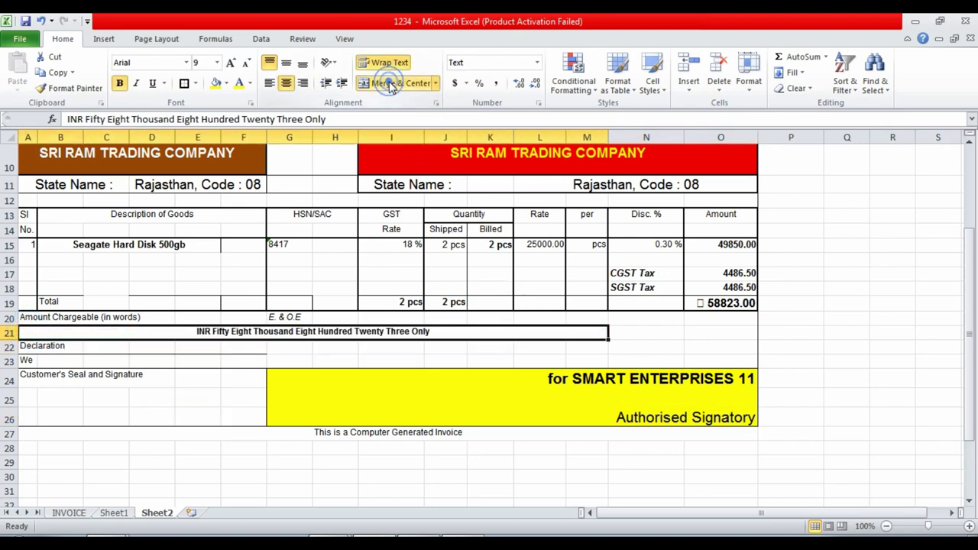
click(230, 62)
click(230, 63)
click(230, 63)
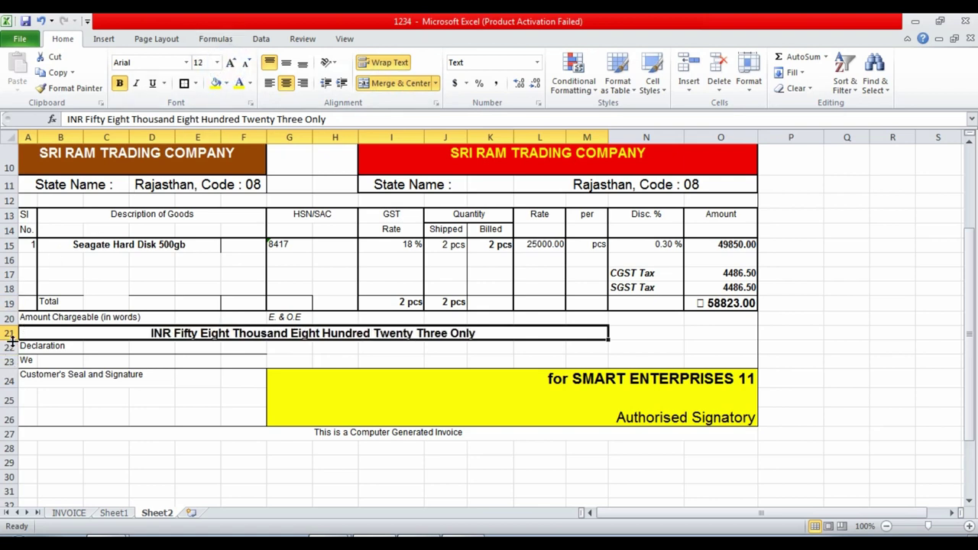
drag(11, 340, 11, 353)
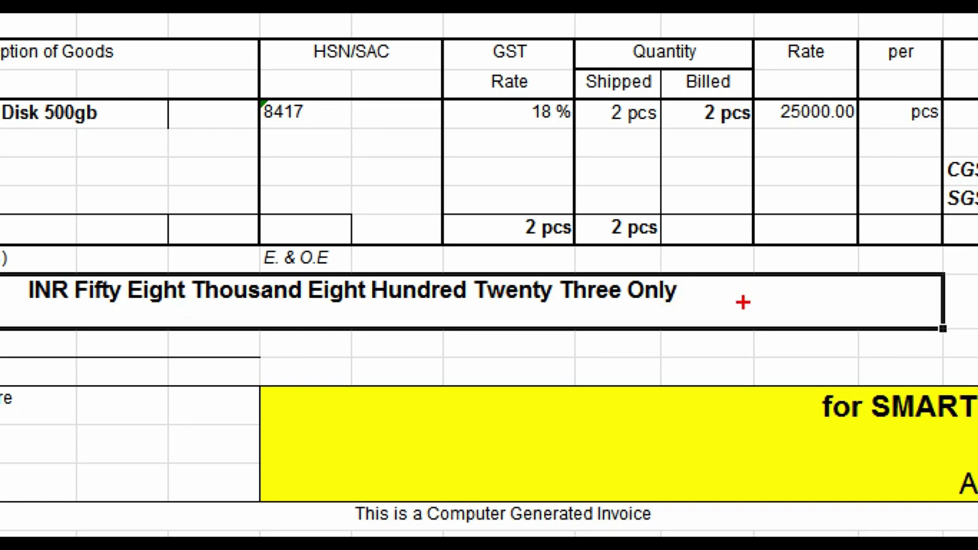
drag(739, 300, 771, 301)
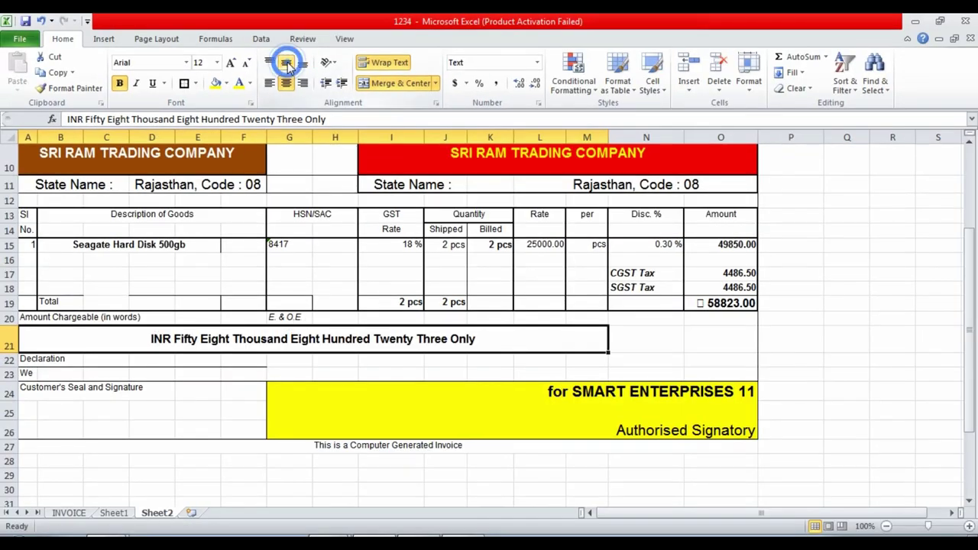
click(336, 355)
scroll(338, 338, up, 3)
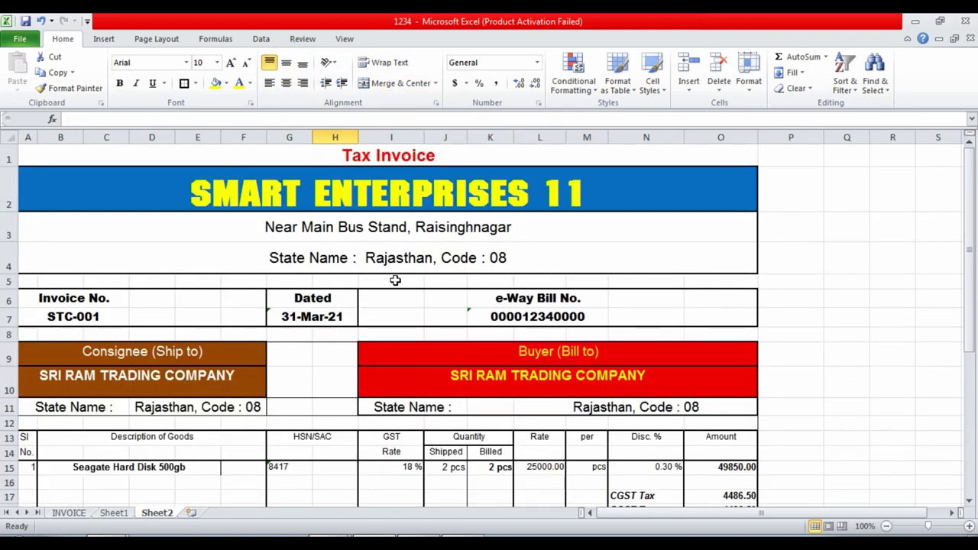
- Check the logo in the reference PDF invoice, then make the banner row 2 taller
scroll(359, 344, down, 1)
scroll(359, 344, up, 1)
mouse_move(339, 542)
click(316, 491)
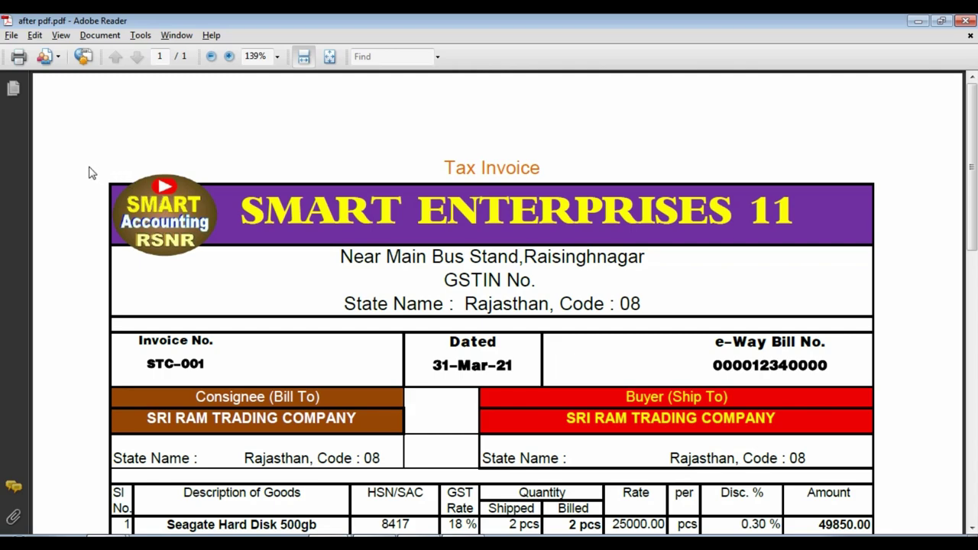
click(164, 212)
key(alt+Tab)
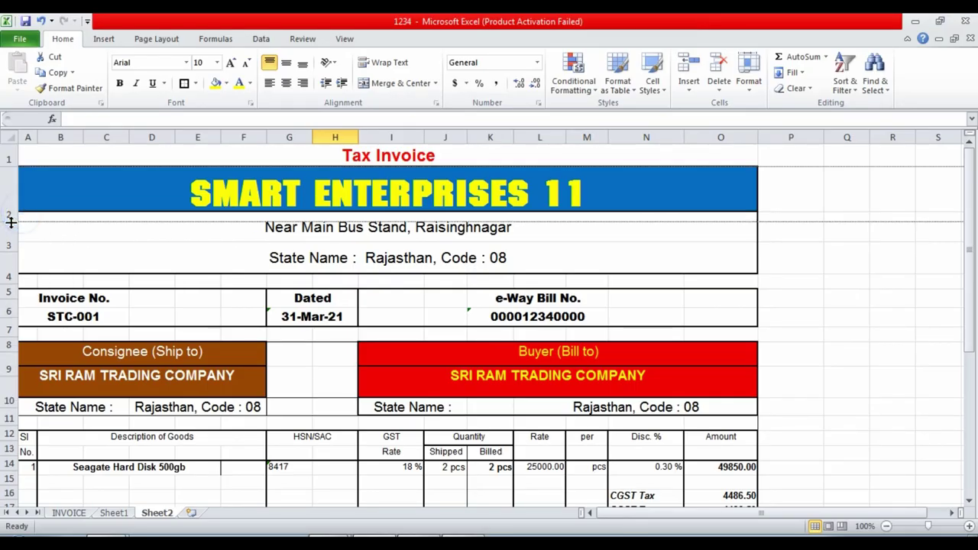
drag(9, 211, 9, 221)
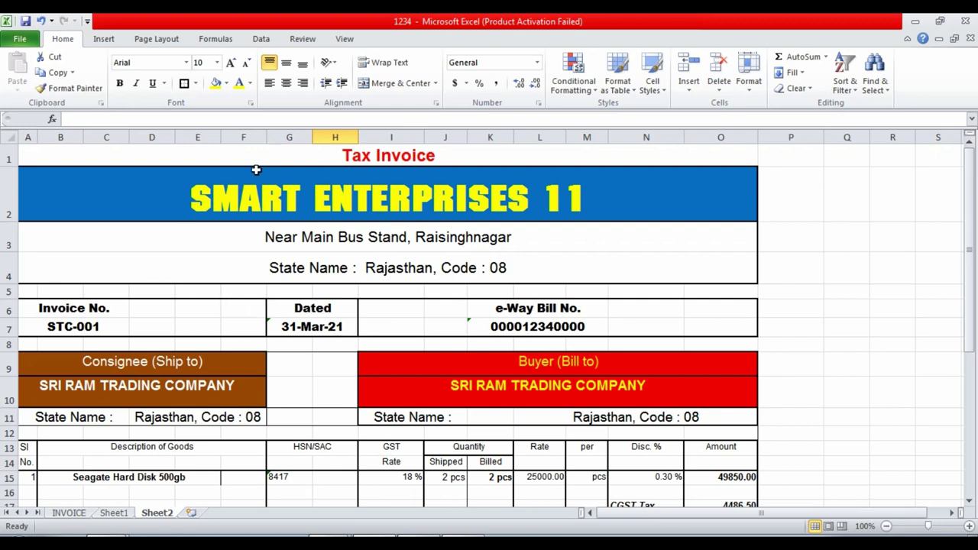
- Insert the LOGOPNG picture from the Videos library into the sheet
click(105, 41)
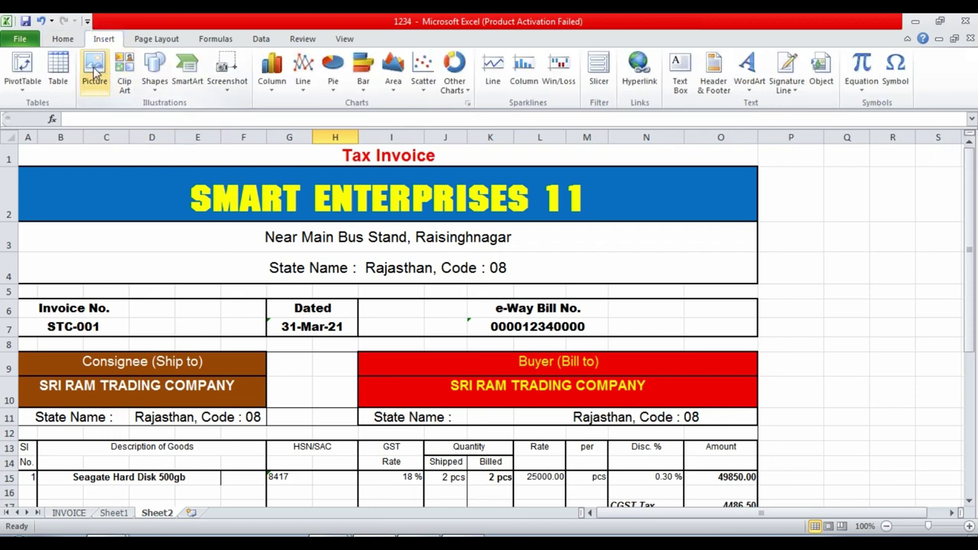
click(94, 70)
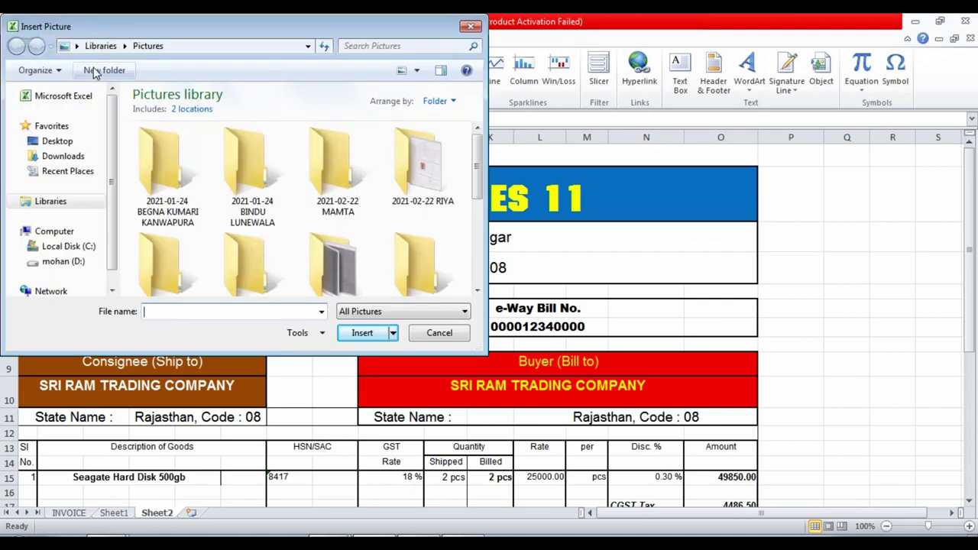
click(52, 200)
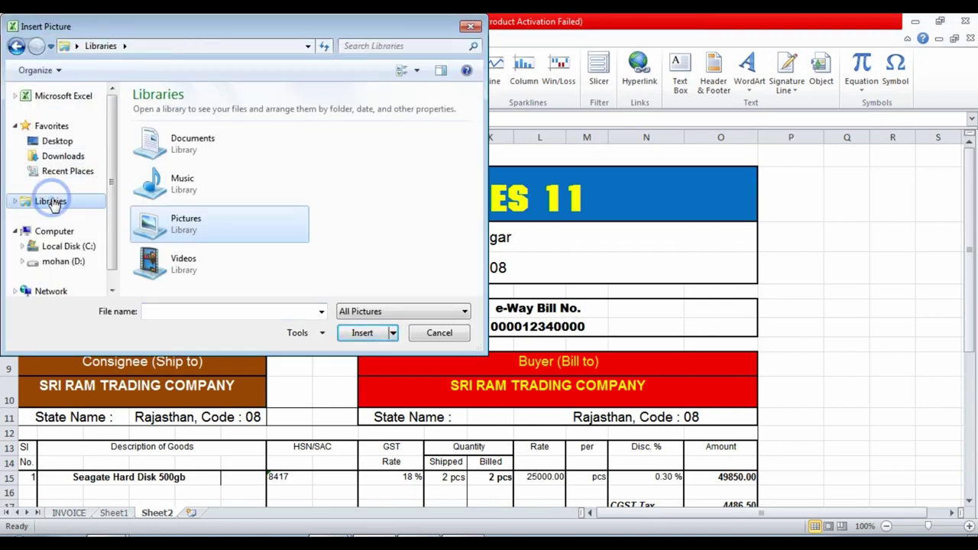
double_click(183, 262)
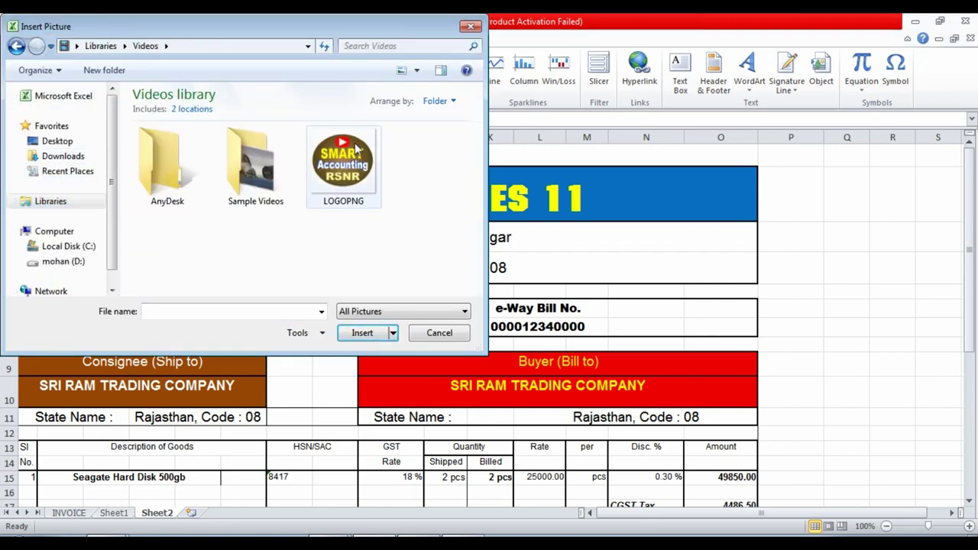
click(342, 164)
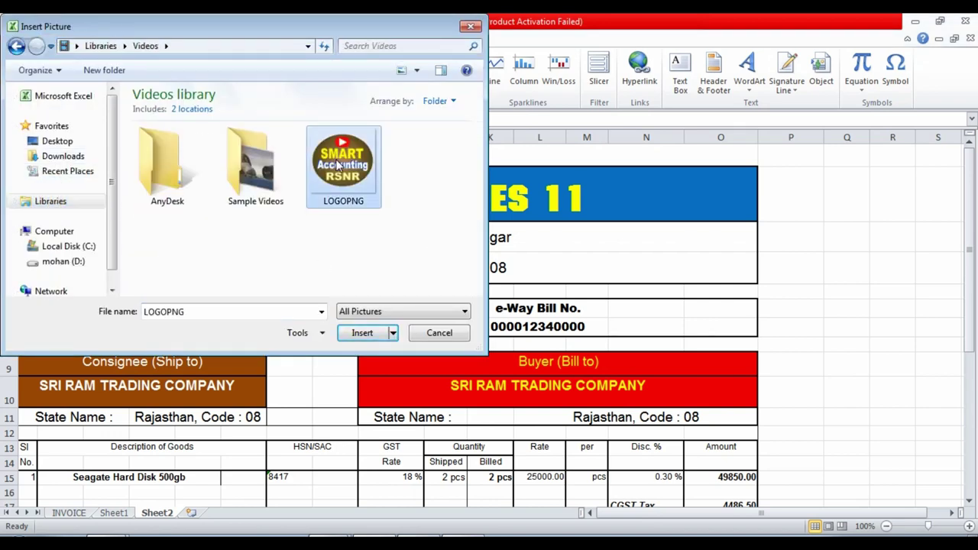
click(358, 338)
- Shrink the logo to about 1.53" and place it at the banner's left end
scroll(268, 267, down, 2)
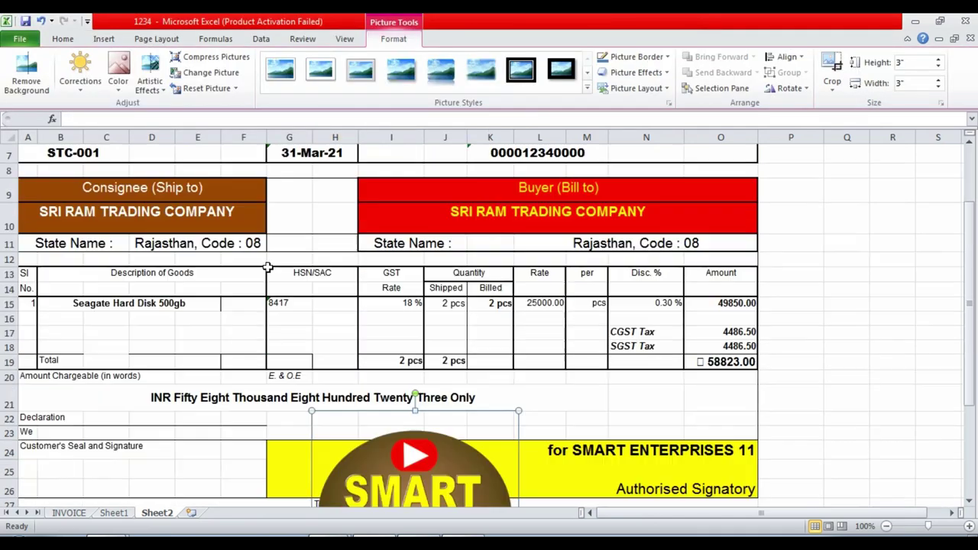
scroll(267, 267, down, 2)
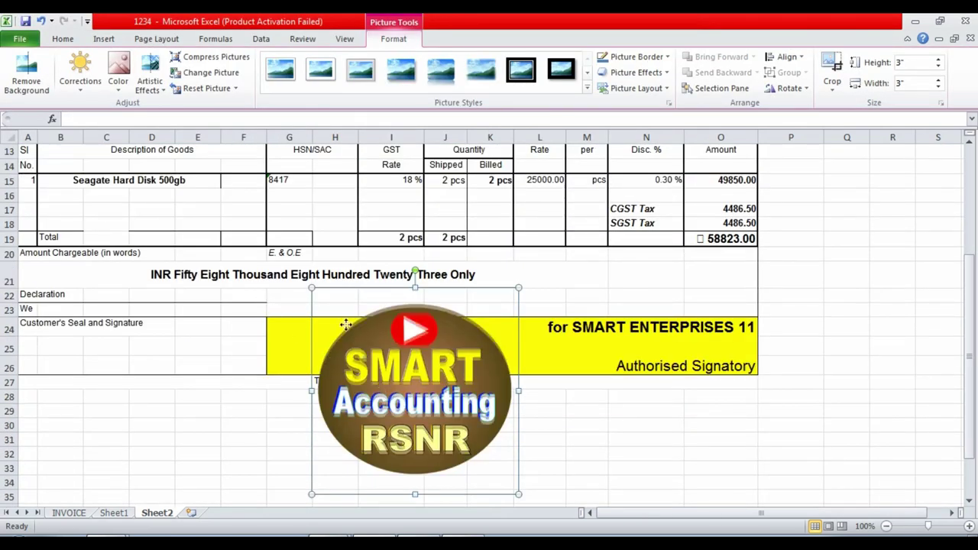
mouse_move(346, 324)
mouse_down()
mouse_move(171, 284)
mouse_move(122, 145)
mouse_up()
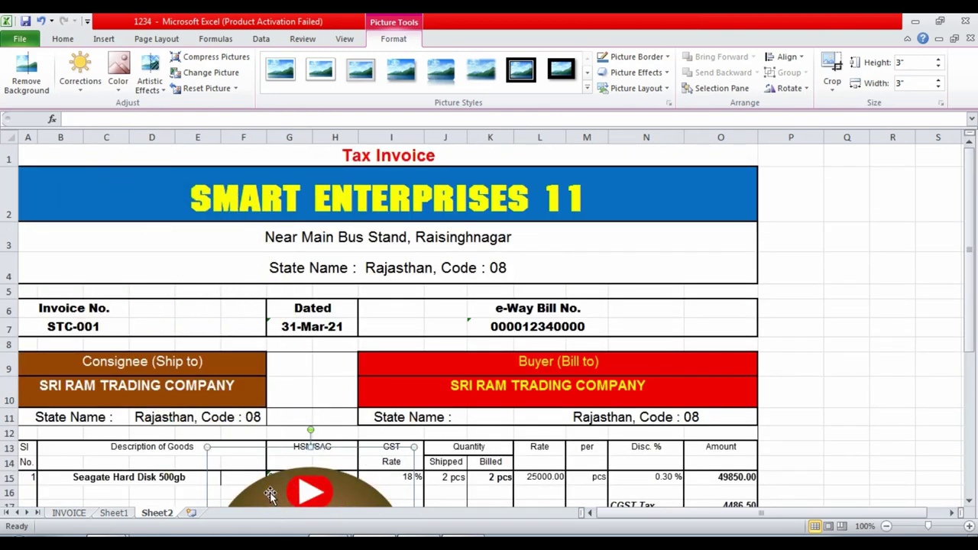
drag(270, 494, 209, 304)
drag(354, 255, 252, 356)
drag(195, 427, 81, 214)
- AutoFit columns N, O, L, J and I to their contents
click(189, 261)
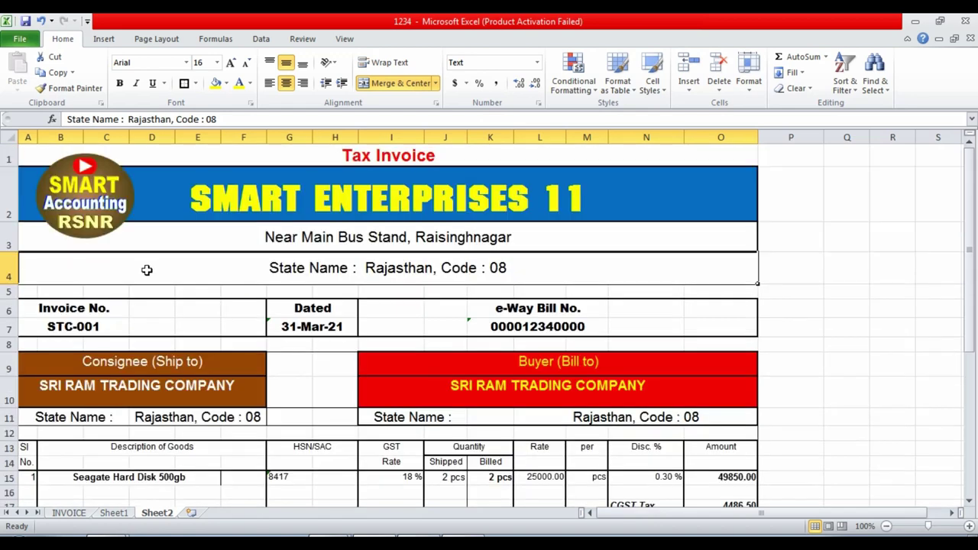
scroll(184, 351, down, 1)
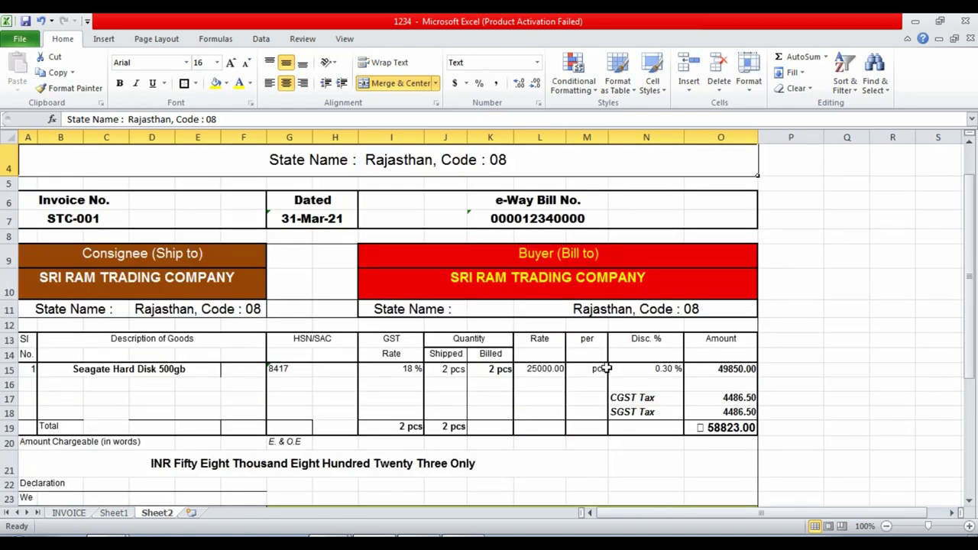
scroll(664, 297, up, 1)
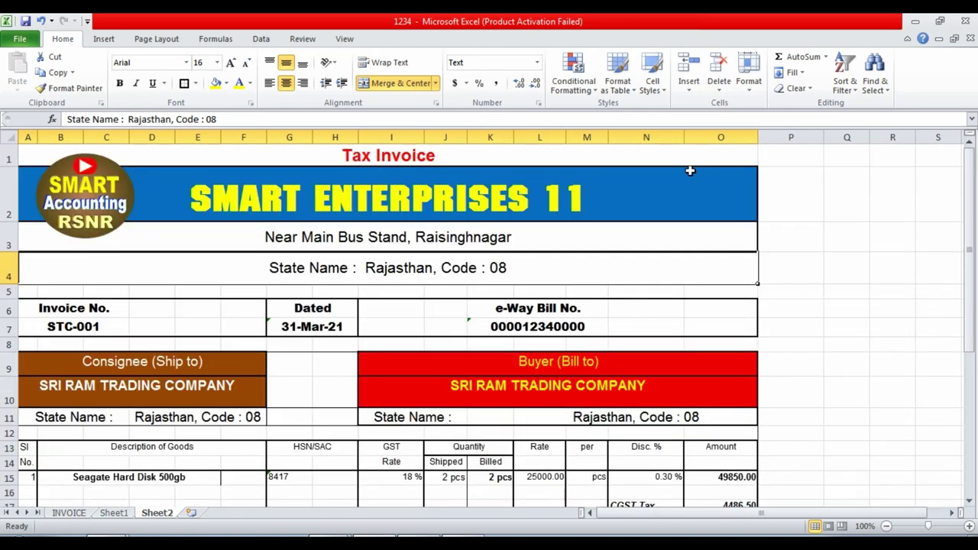
double_click(682, 137)
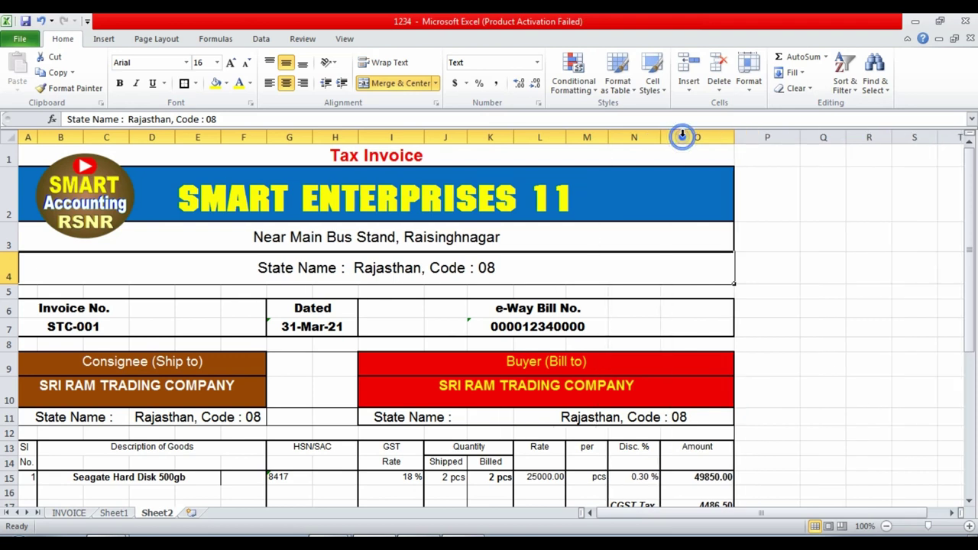
double_click(734, 136)
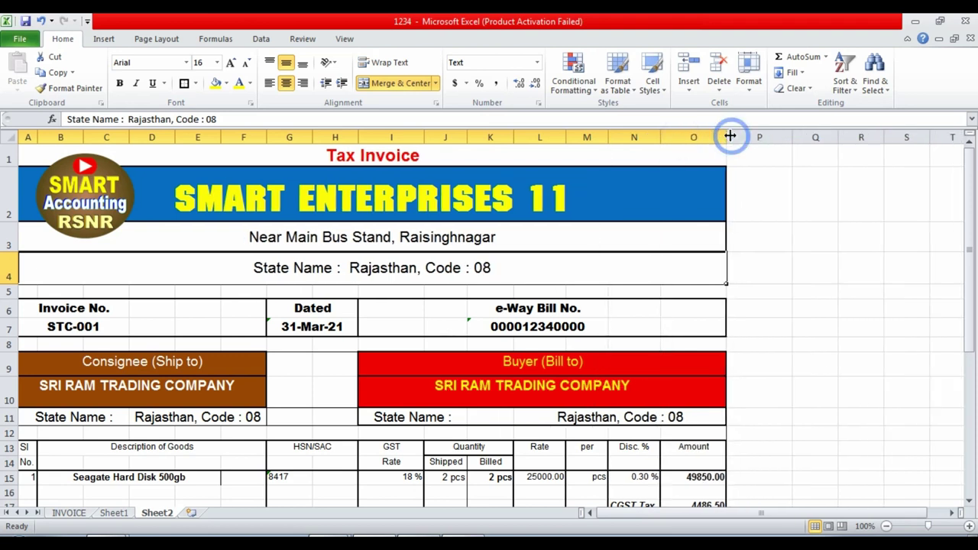
double_click(566, 137)
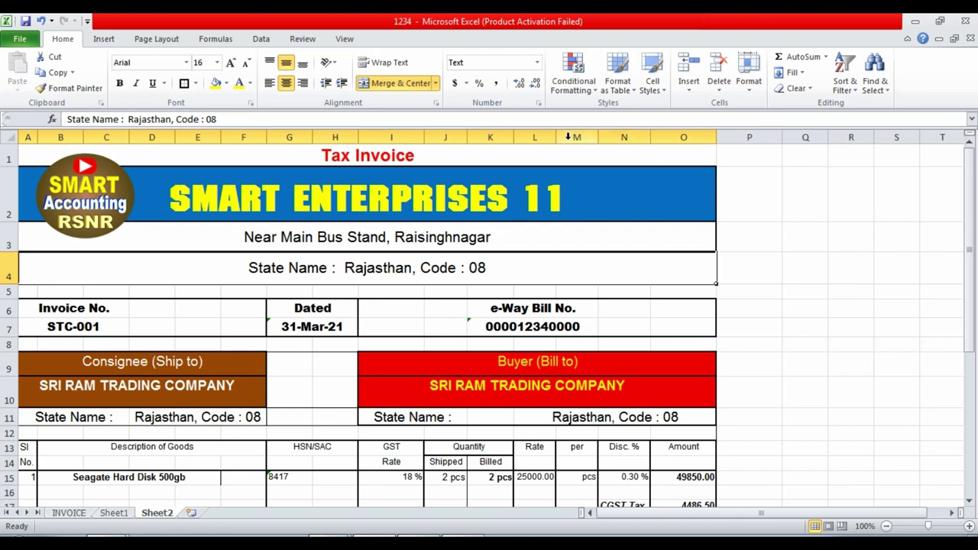
double_click(466, 137)
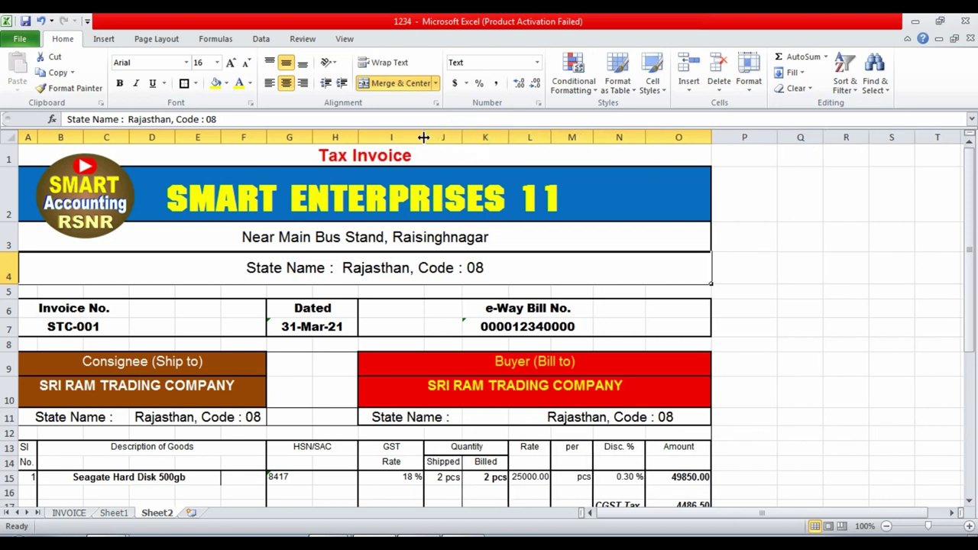
double_click(423, 136)
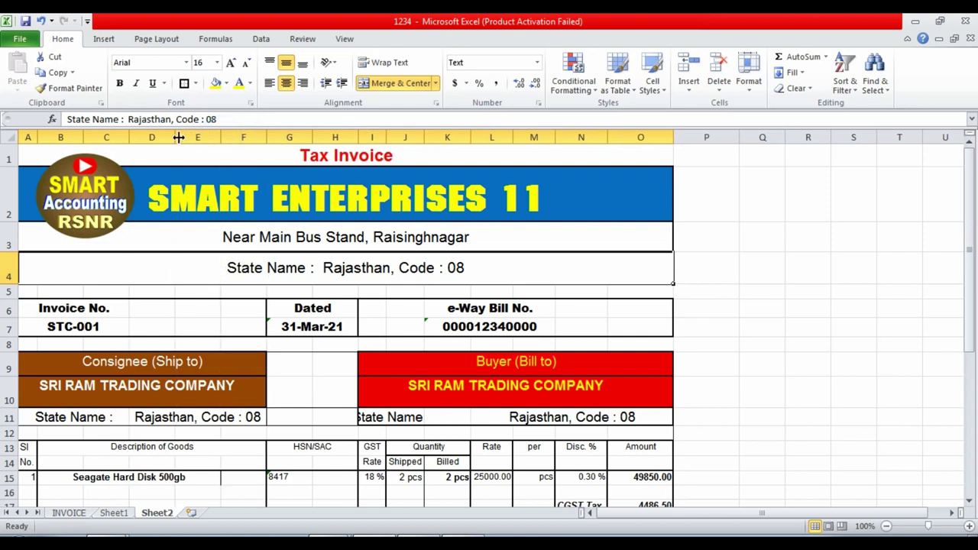
- Narrow column B so the invoice ends well before column P
drag(84, 137, 62, 138)
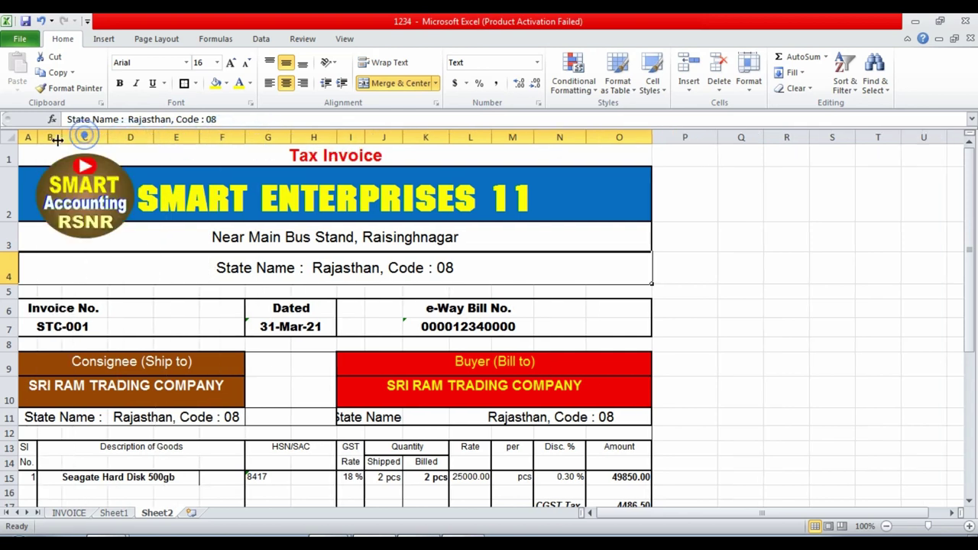
scroll(136, 243, down, 2)
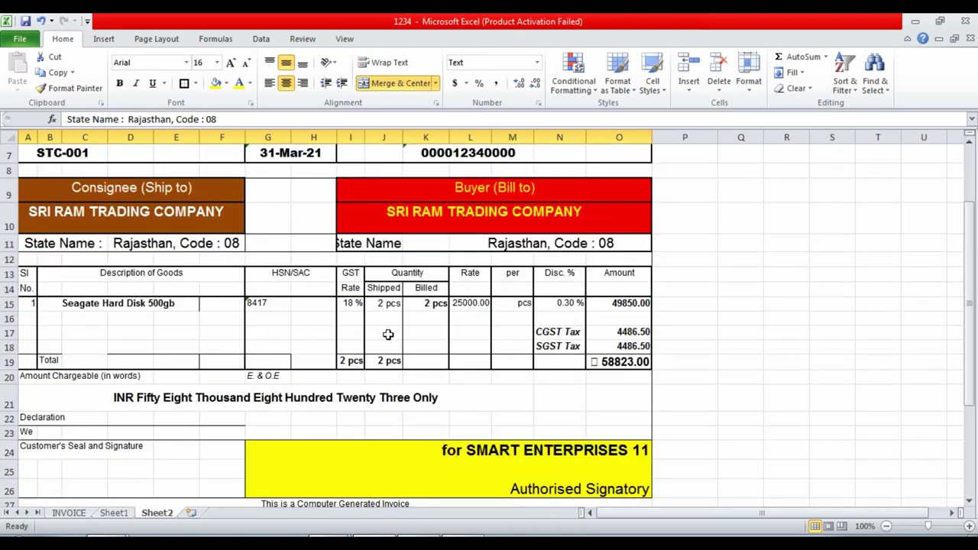
scroll(384, 333, down, 1)
scroll(310, 349, up, 3)
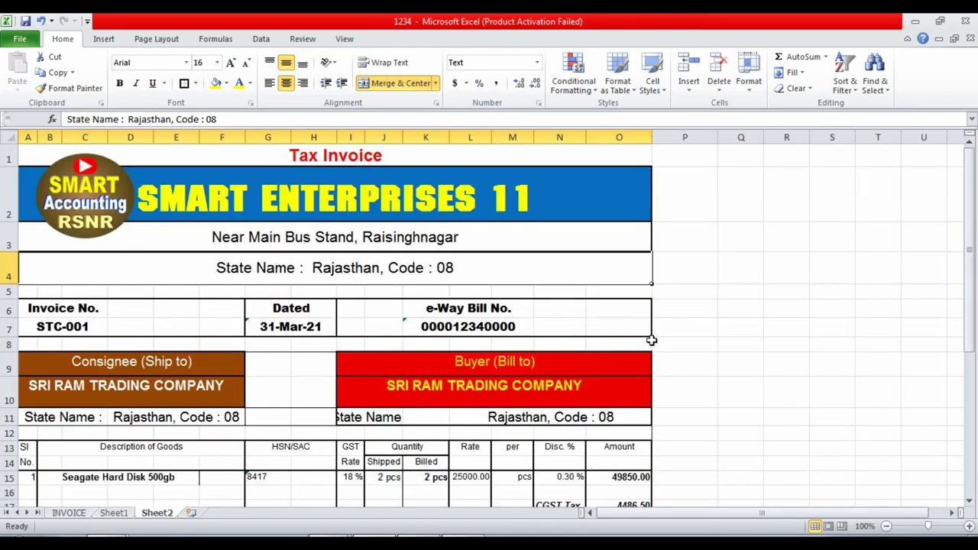